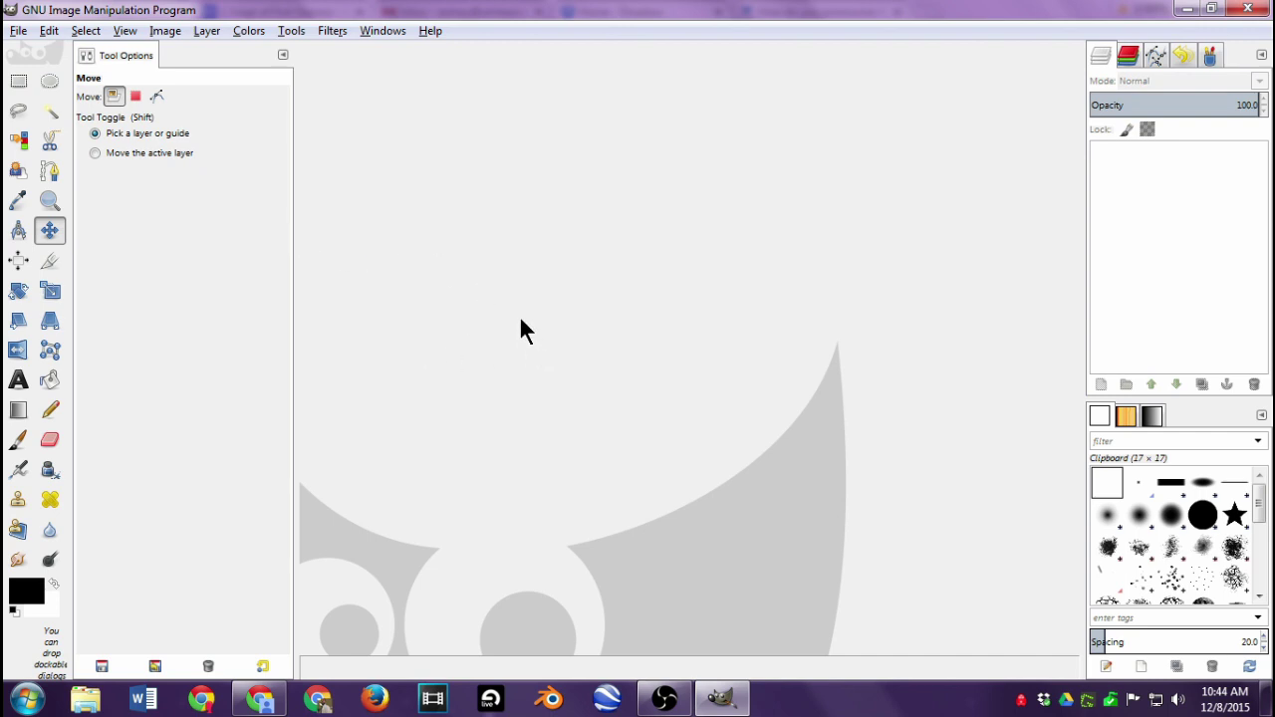
click(382, 31)
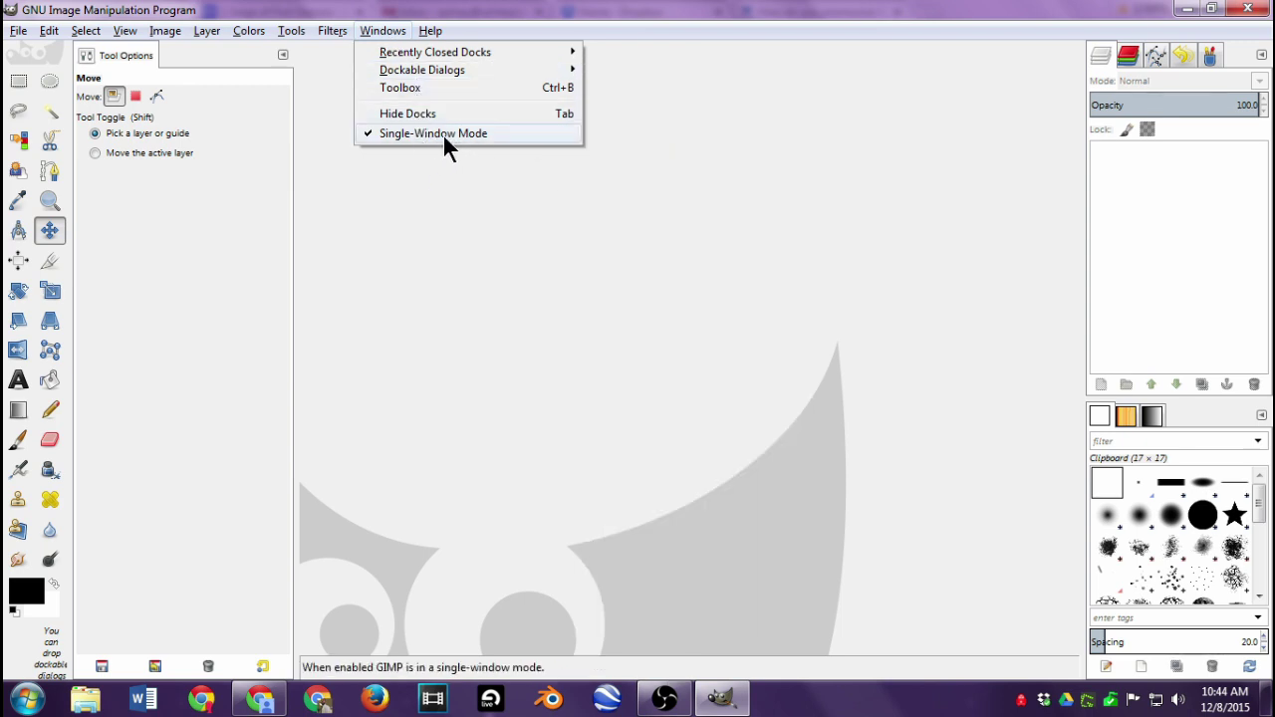
click(638, 241)
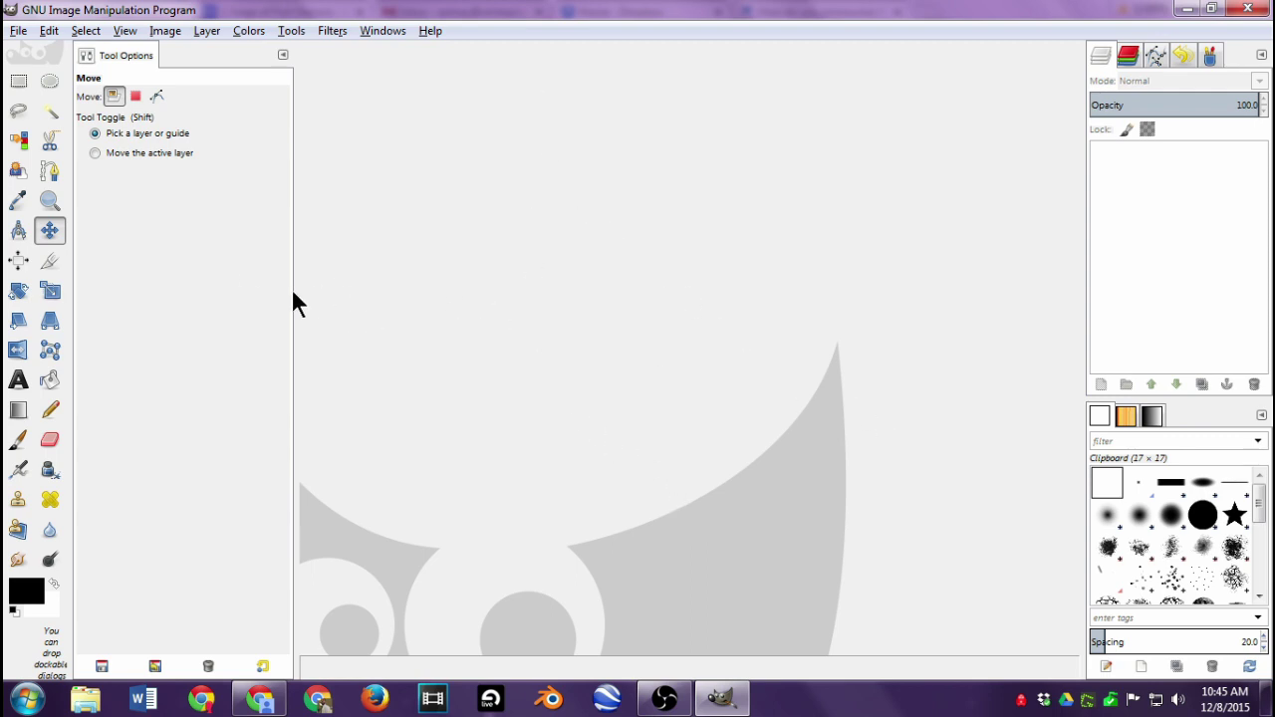
drag(294, 291, 290, 292)
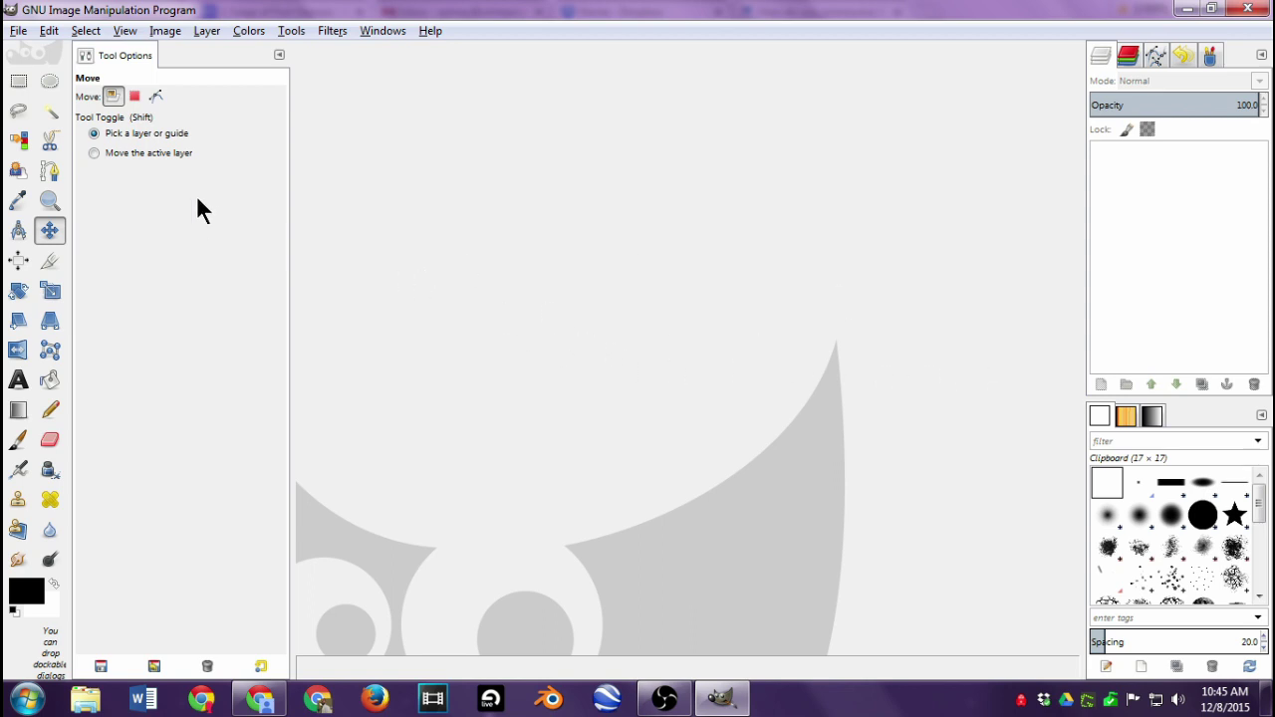
click(380, 31)
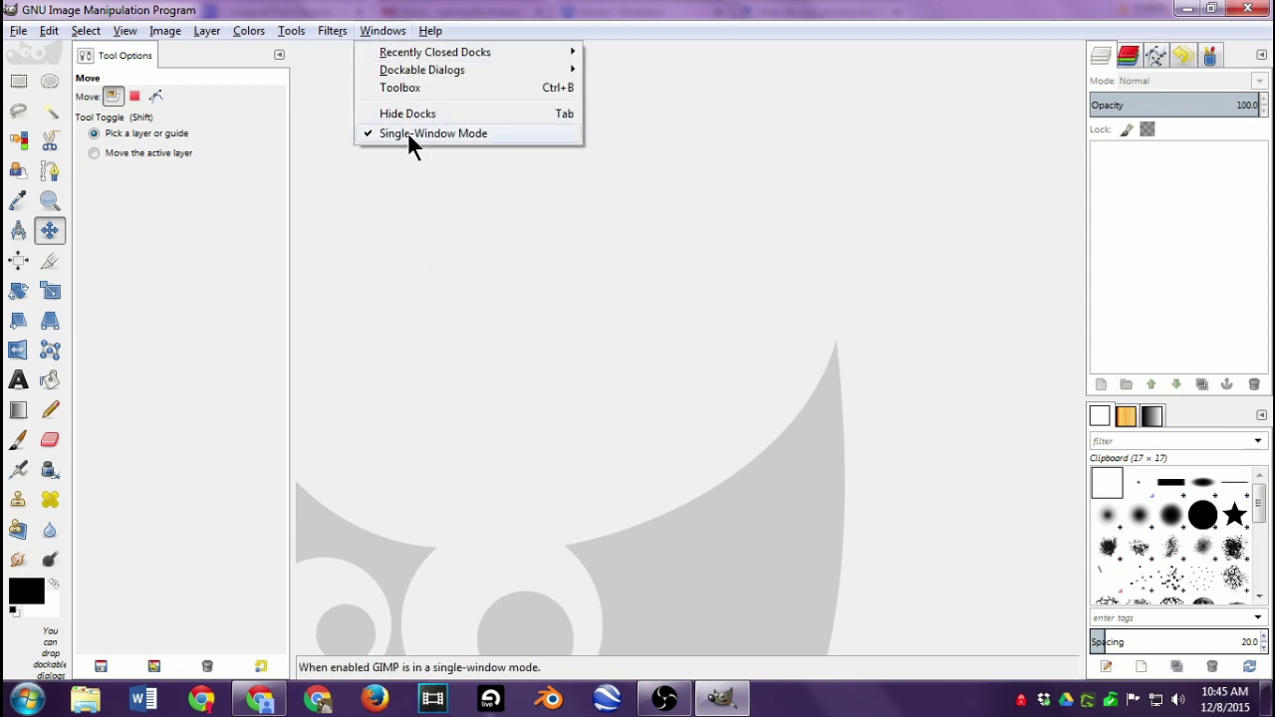
click(464, 276)
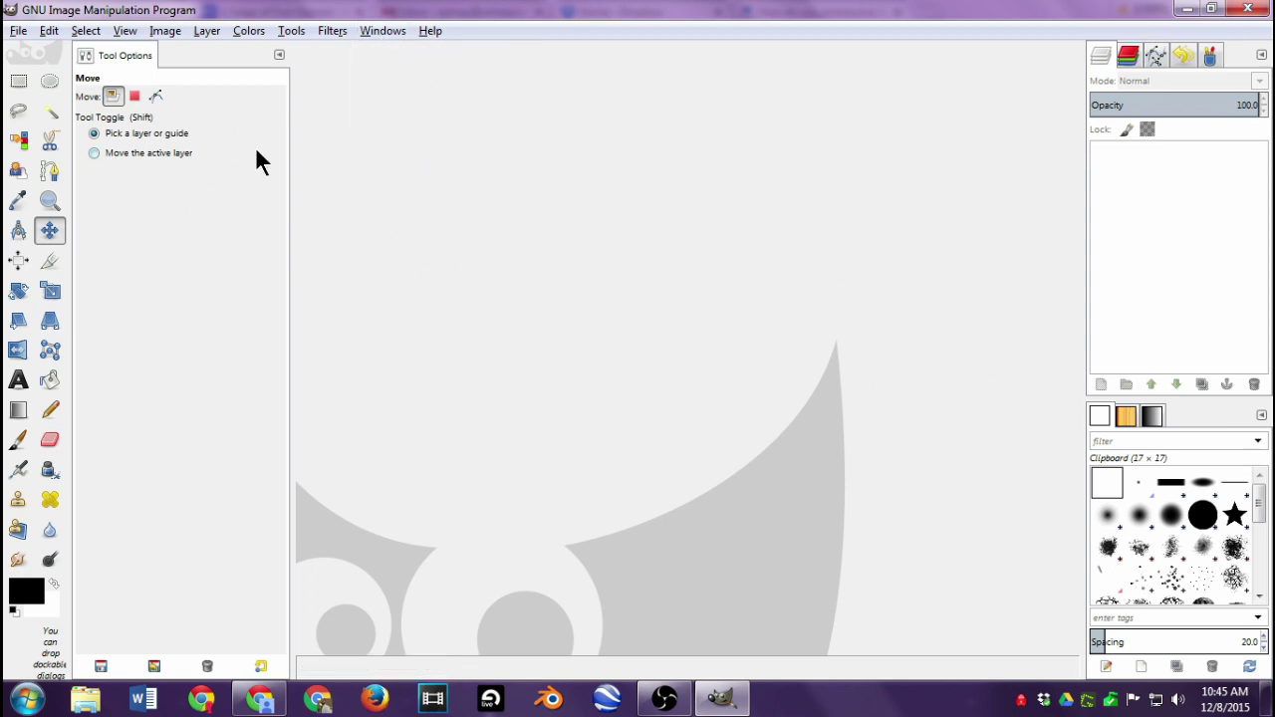
Open the image guy in fog.jpg from the GIMP folder on the Desktop
click(19, 31)
click(44, 90)
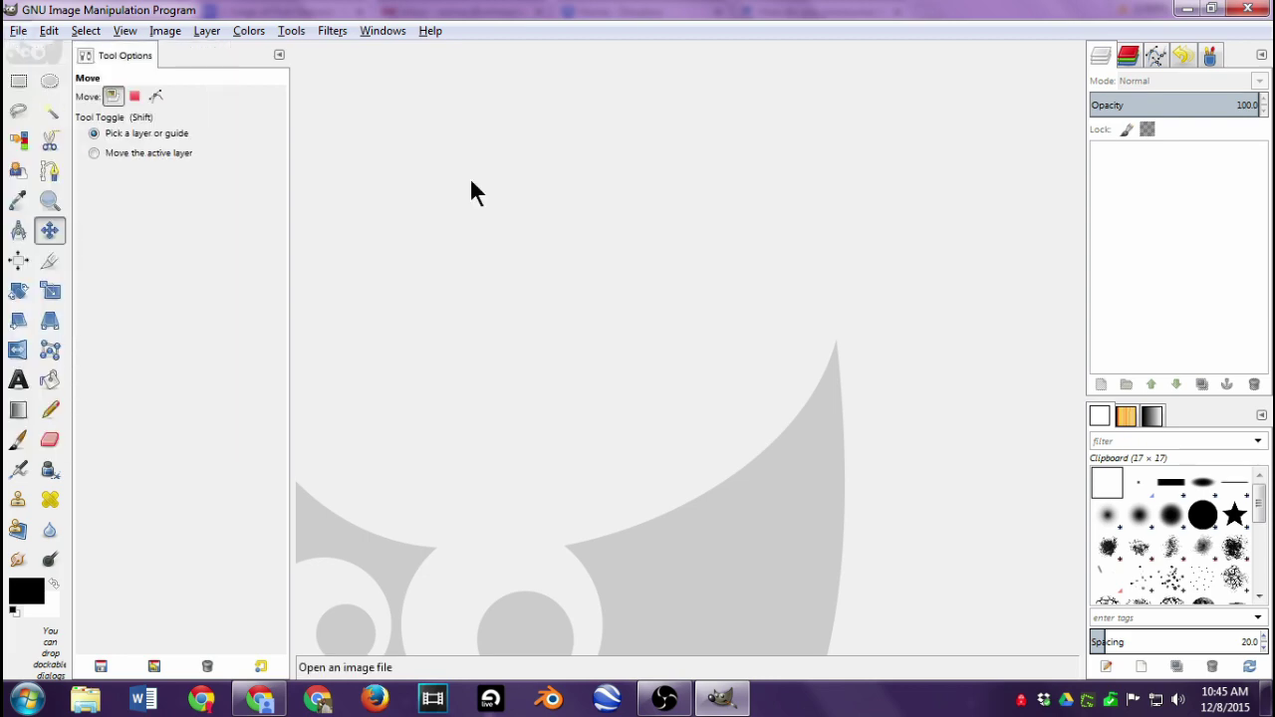
click(147, 172)
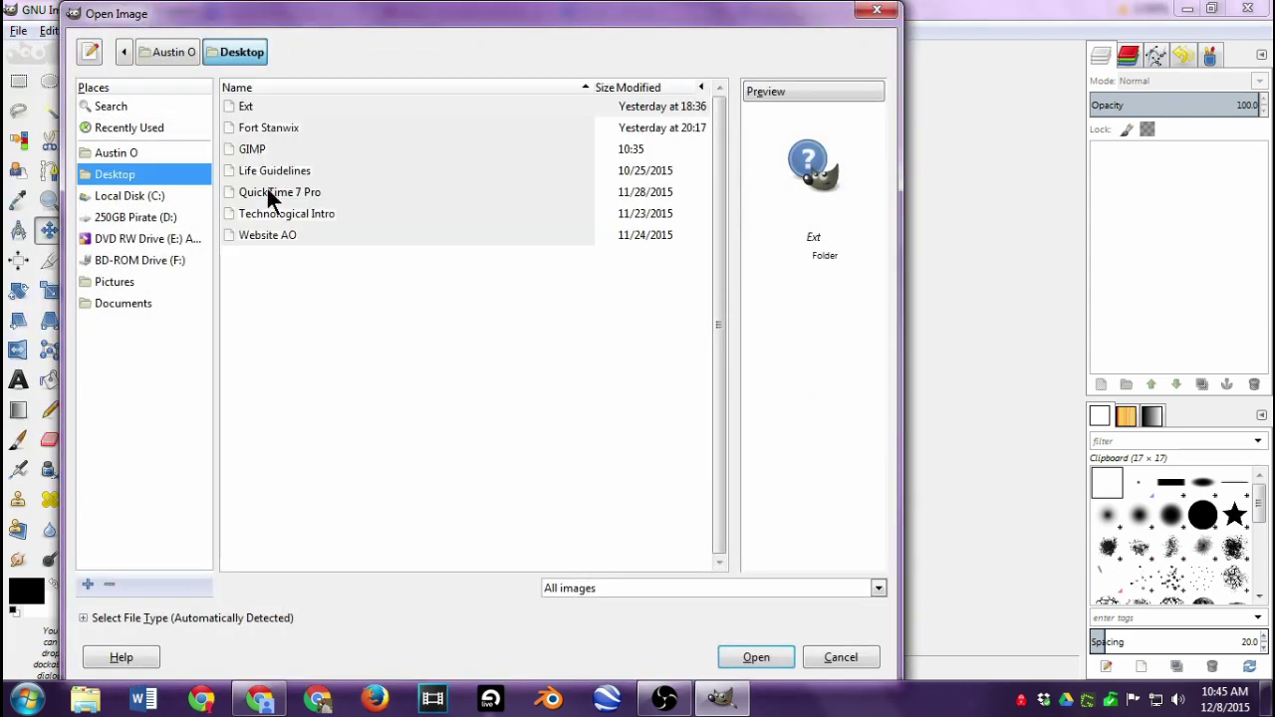
double_click(248, 148)
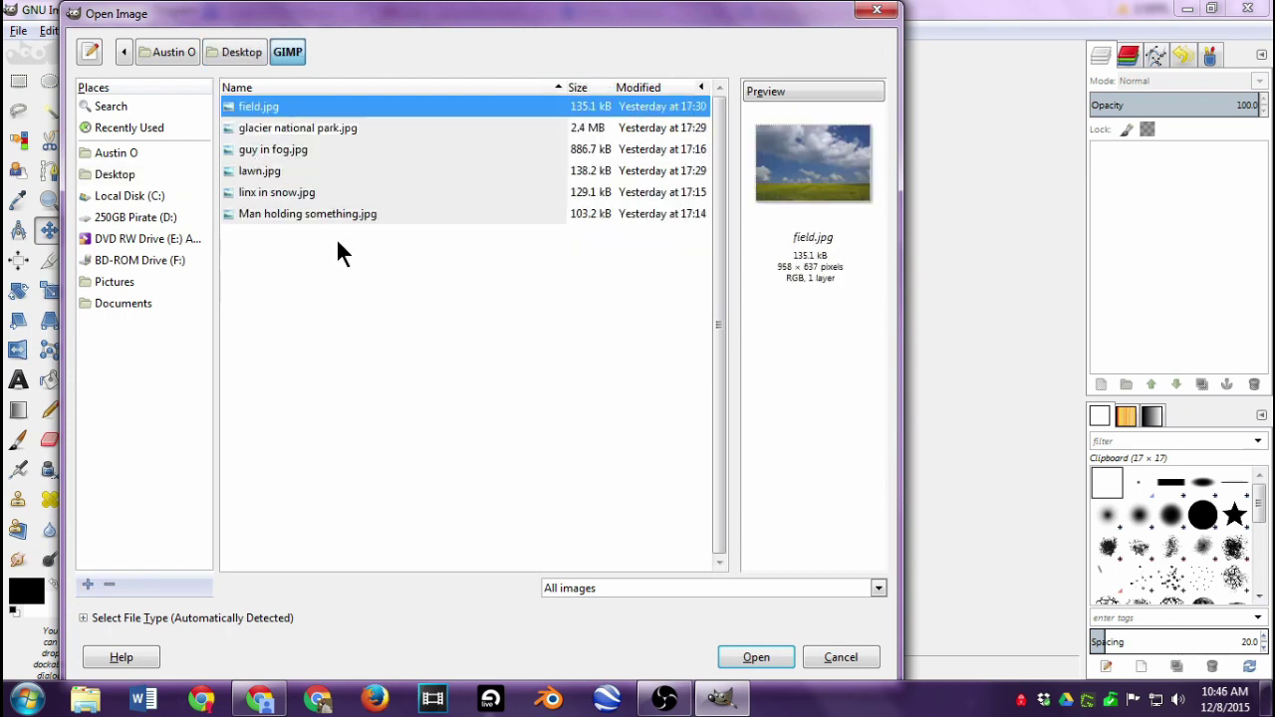
click(329, 128)
click(317, 147)
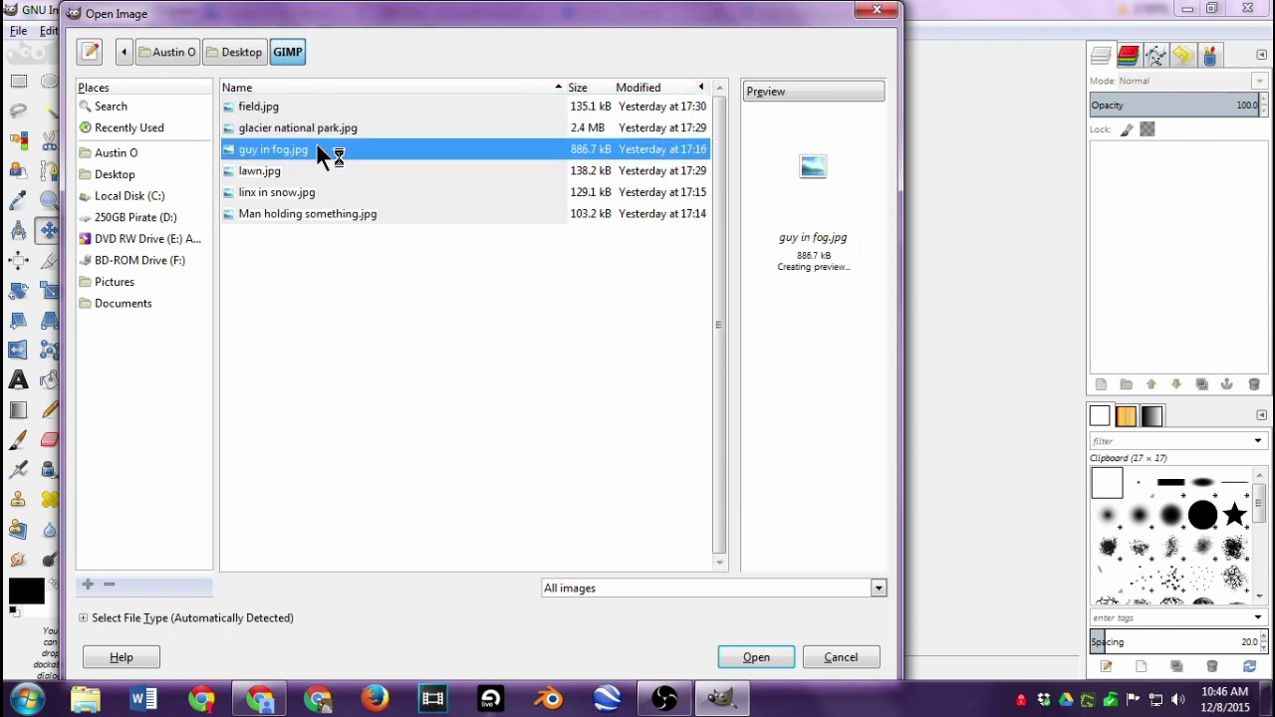
click(309, 171)
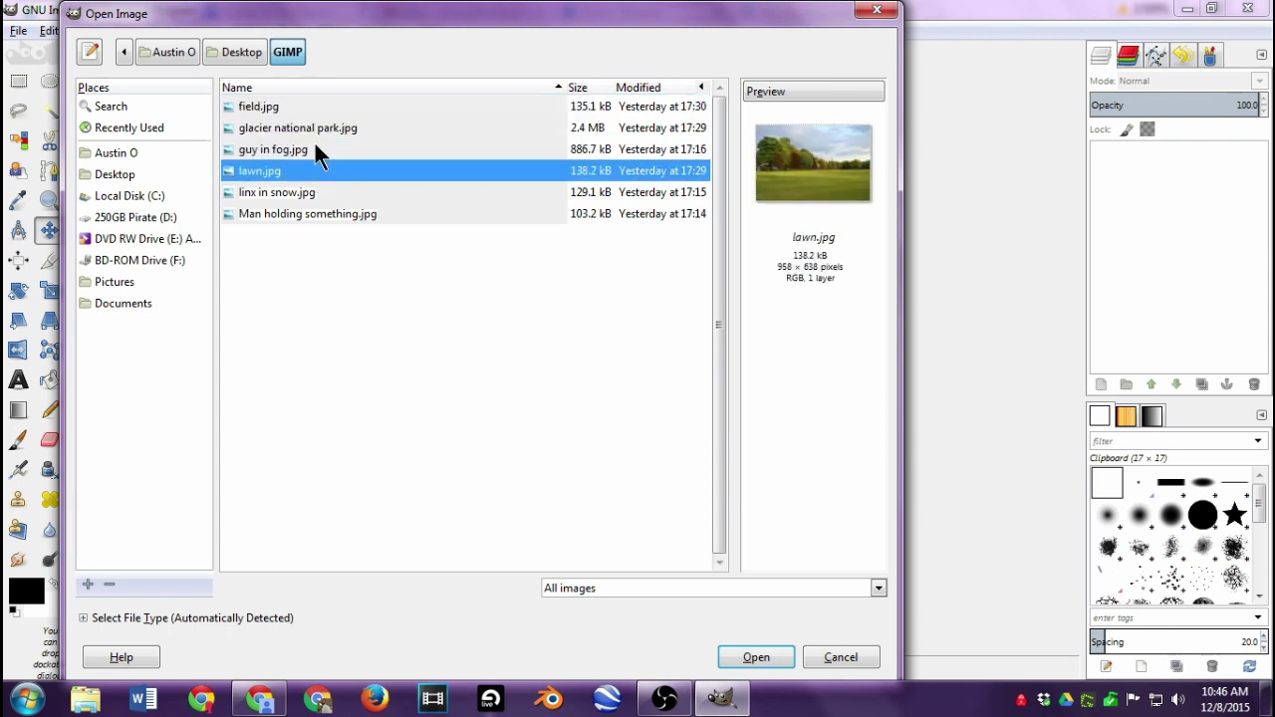
click(313, 149)
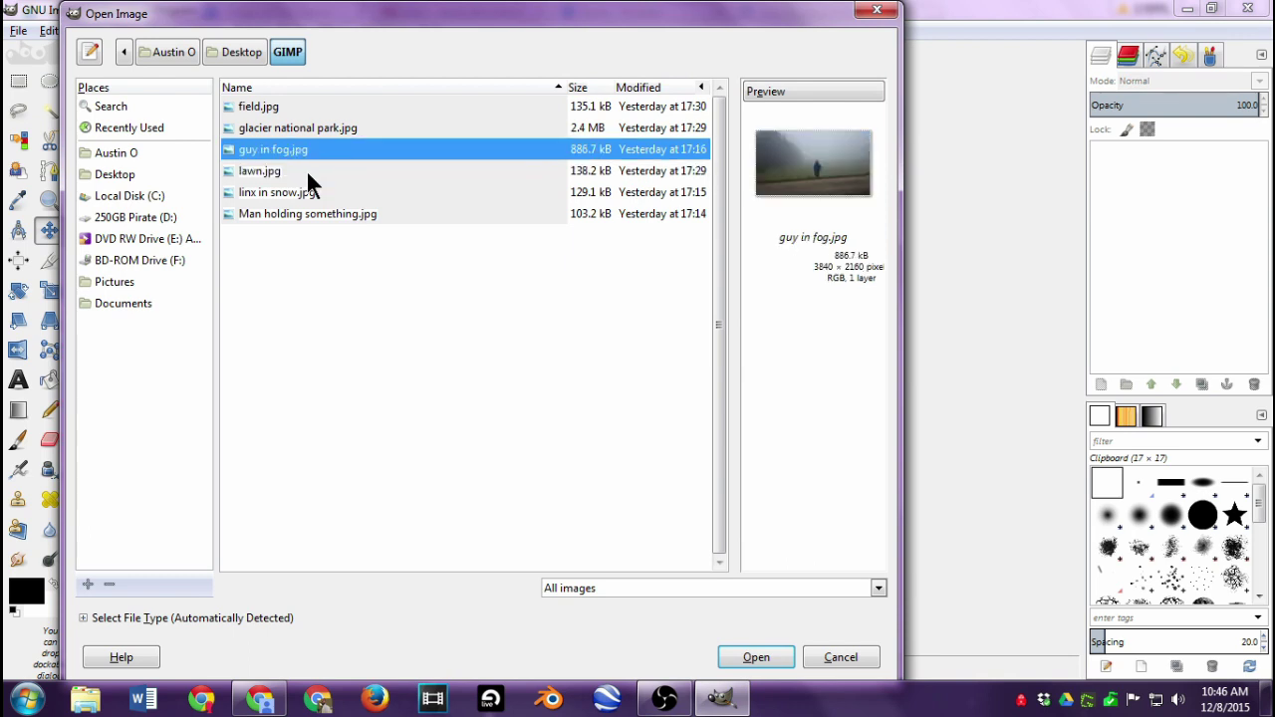
click(759, 661)
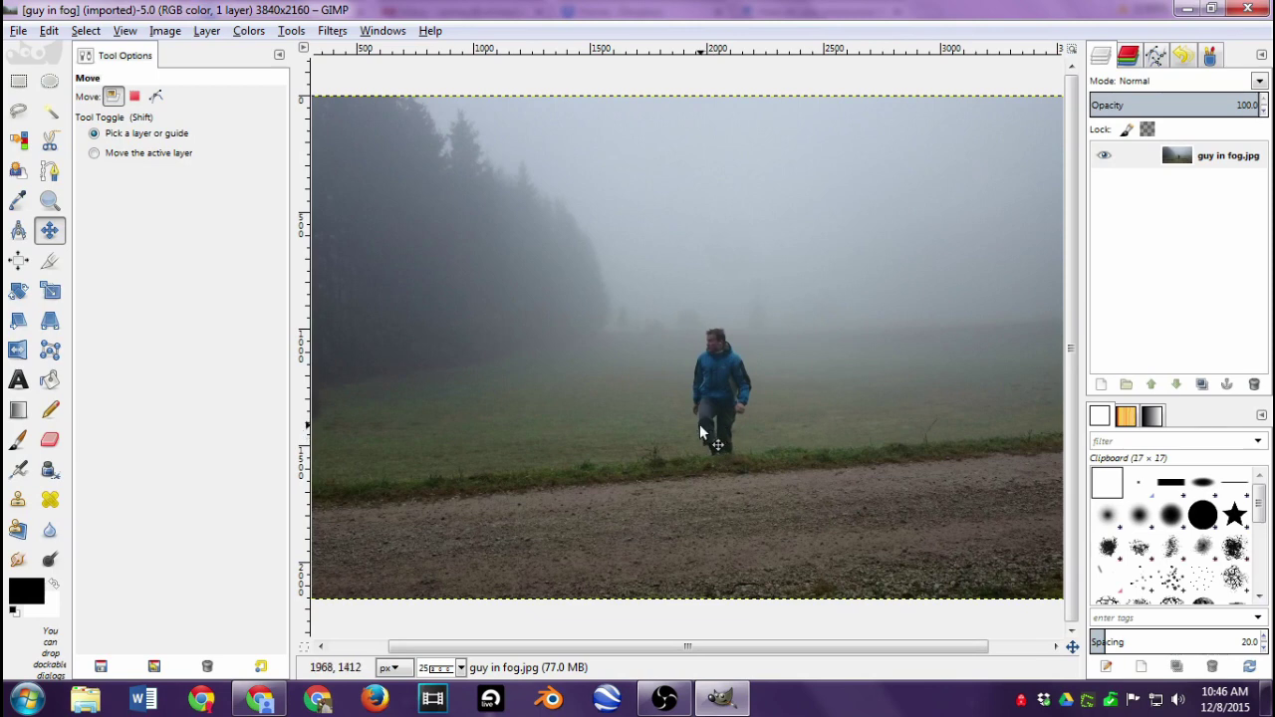
View the image at the preset zoom levels of 25, 50, 100 and 12.5 percent
click(461, 668)
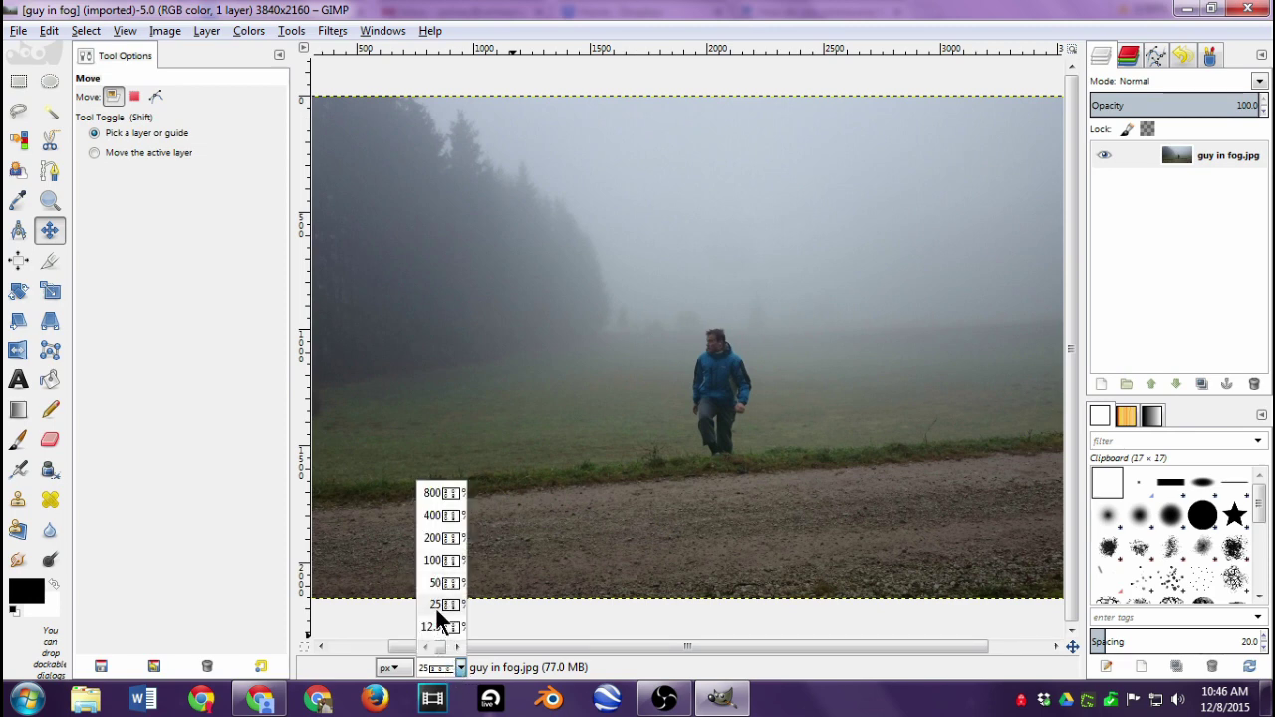
click(437, 605)
click(461, 668)
click(449, 586)
click(461, 667)
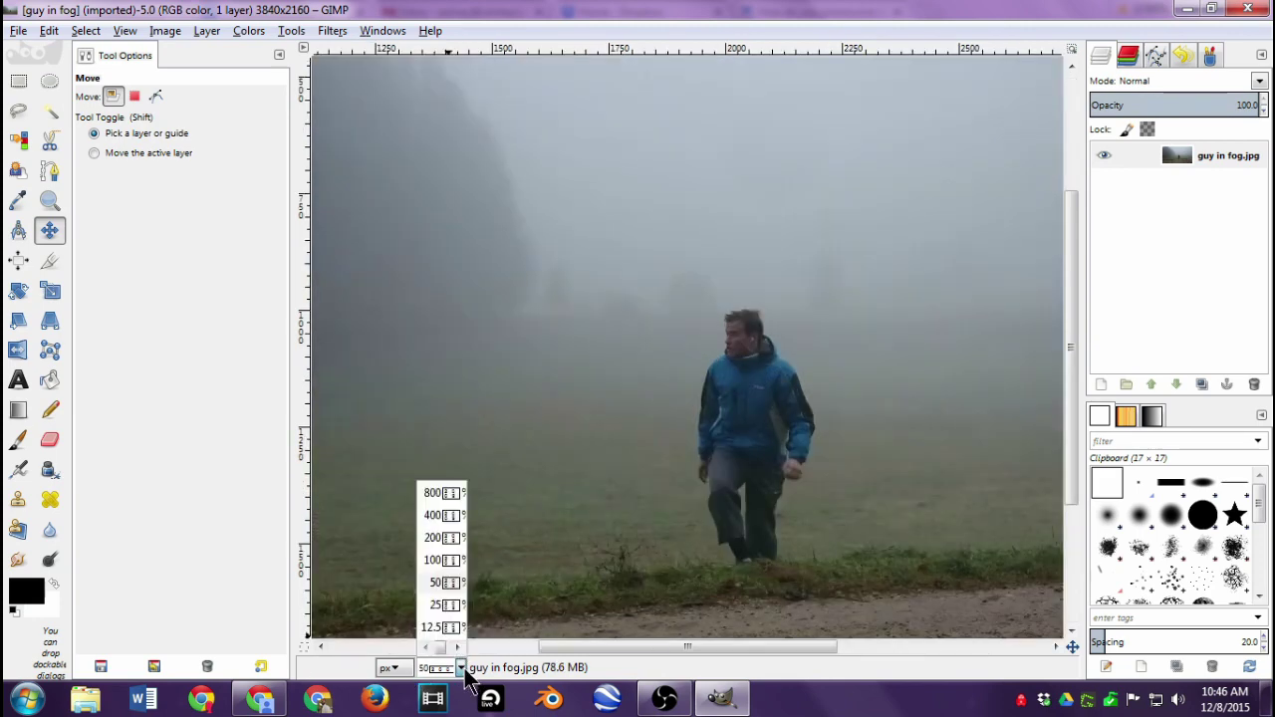
click(446, 561)
click(460, 668)
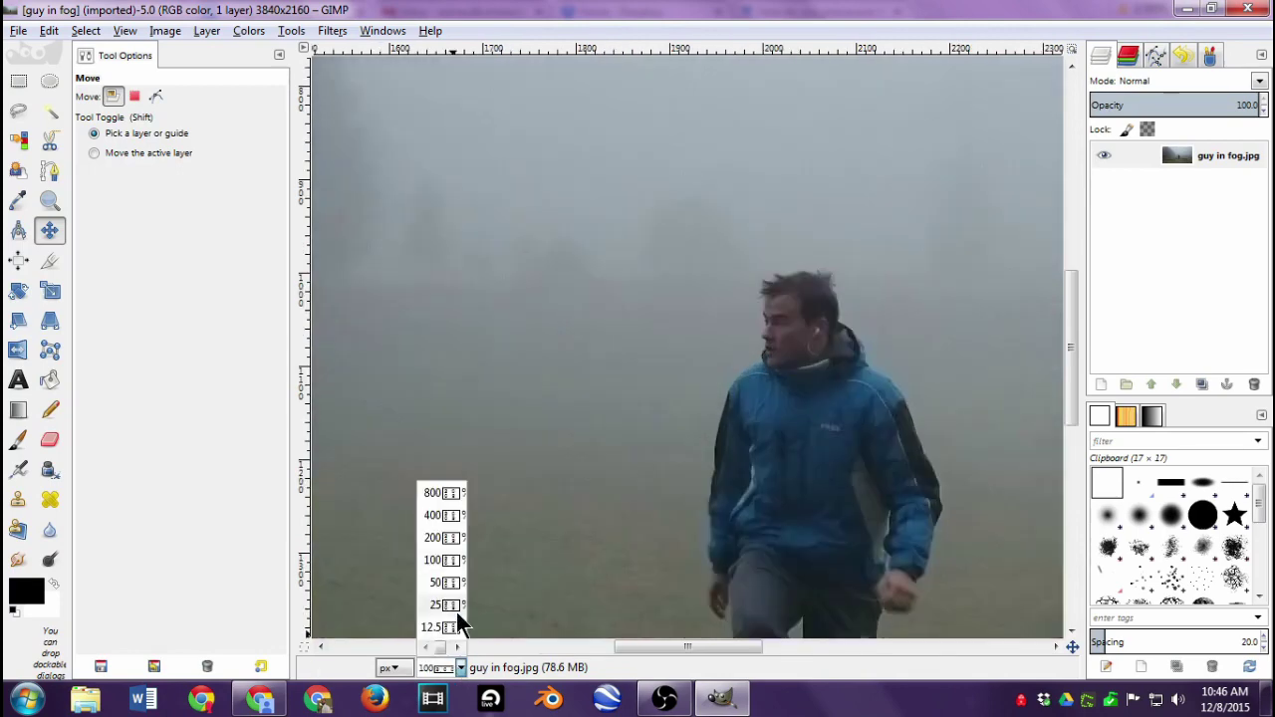
click(450, 626)
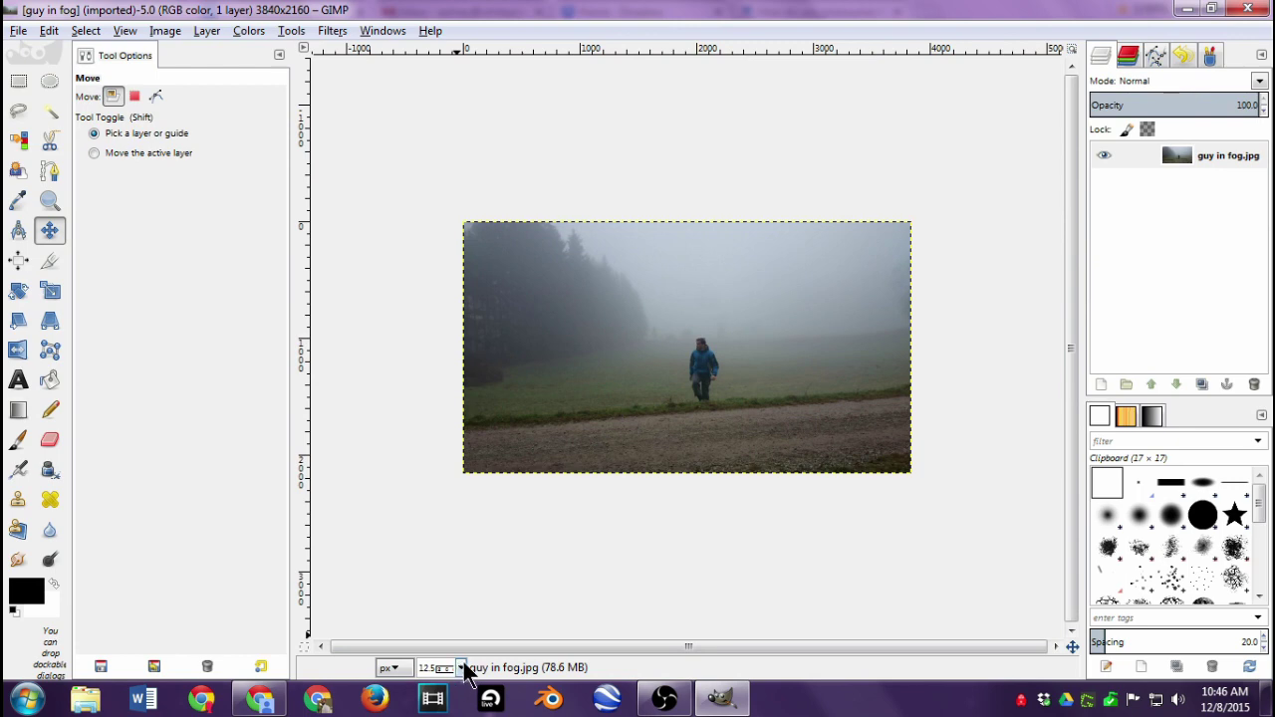
Examine the walking man up close and within the whole photo at varying magnifications, keeping the Move tool set to layers
ctrl+scroll(686, 435, up, 6)
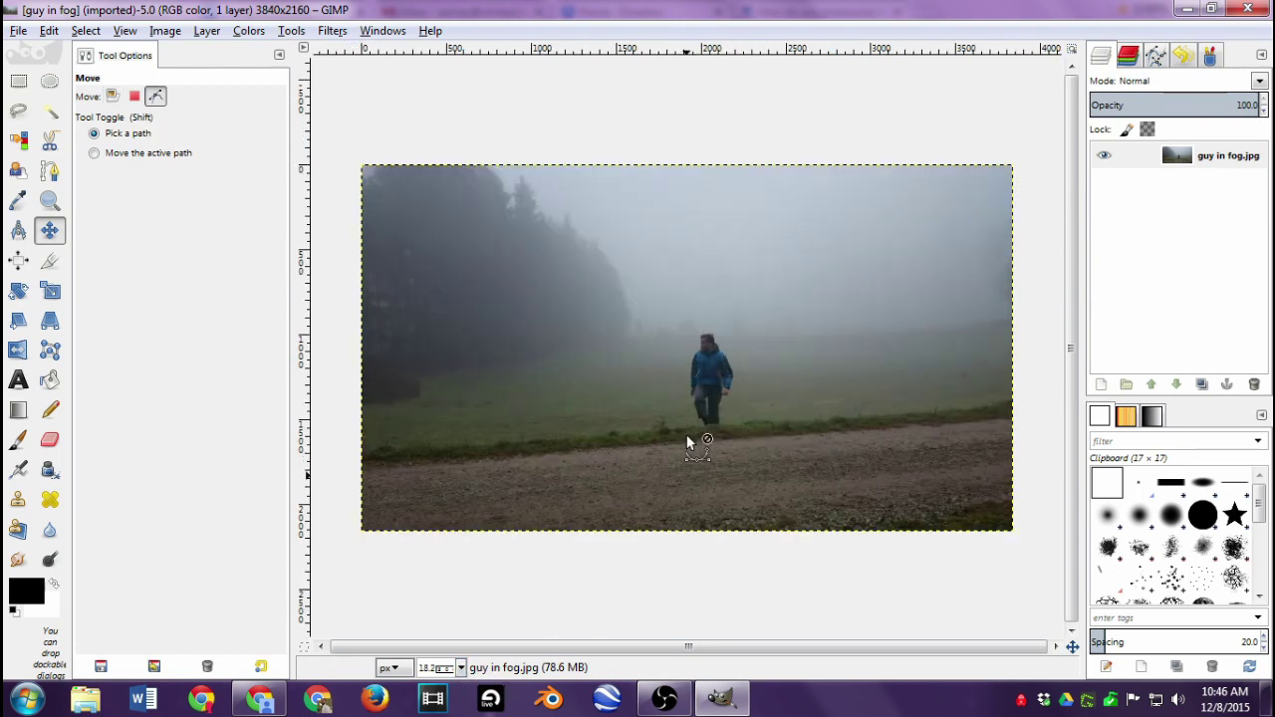
scroll(687, 435, down, 6)
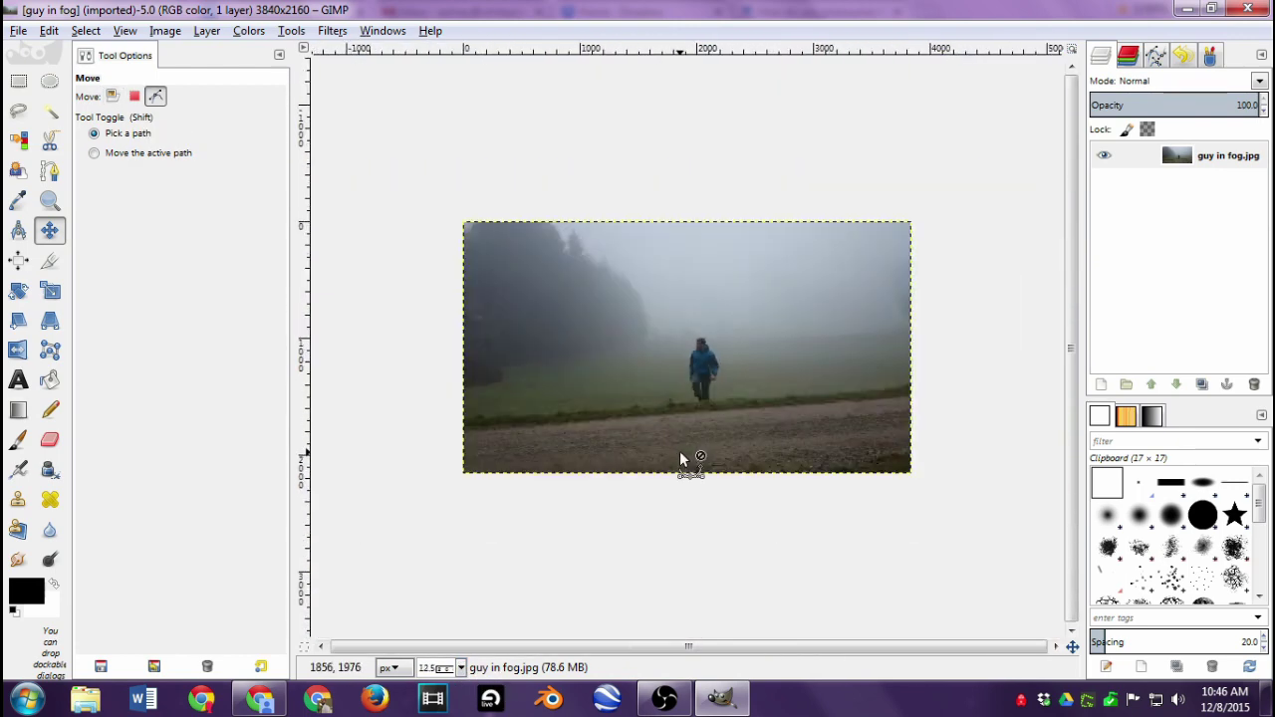
scroll(680, 450, up, 6)
ctrl+scroll(679, 453, down, 6)
ctrl+scroll(673, 455, up, 4)
scroll(671, 461, down, 4)
scroll(672, 461, up, 5)
scroll(671, 462, down, 8)
scroll(672, 461, up, 10)
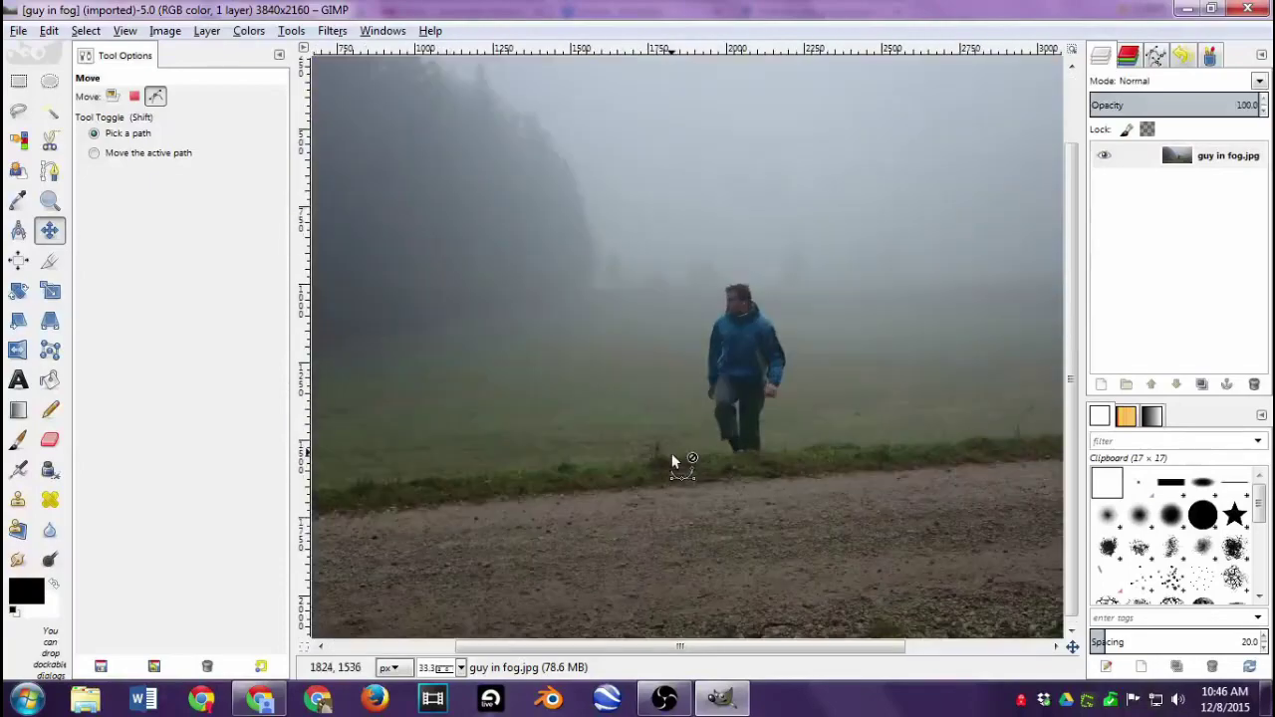
scroll(703, 325, down, 12)
scroll(684, 350, up, 8)
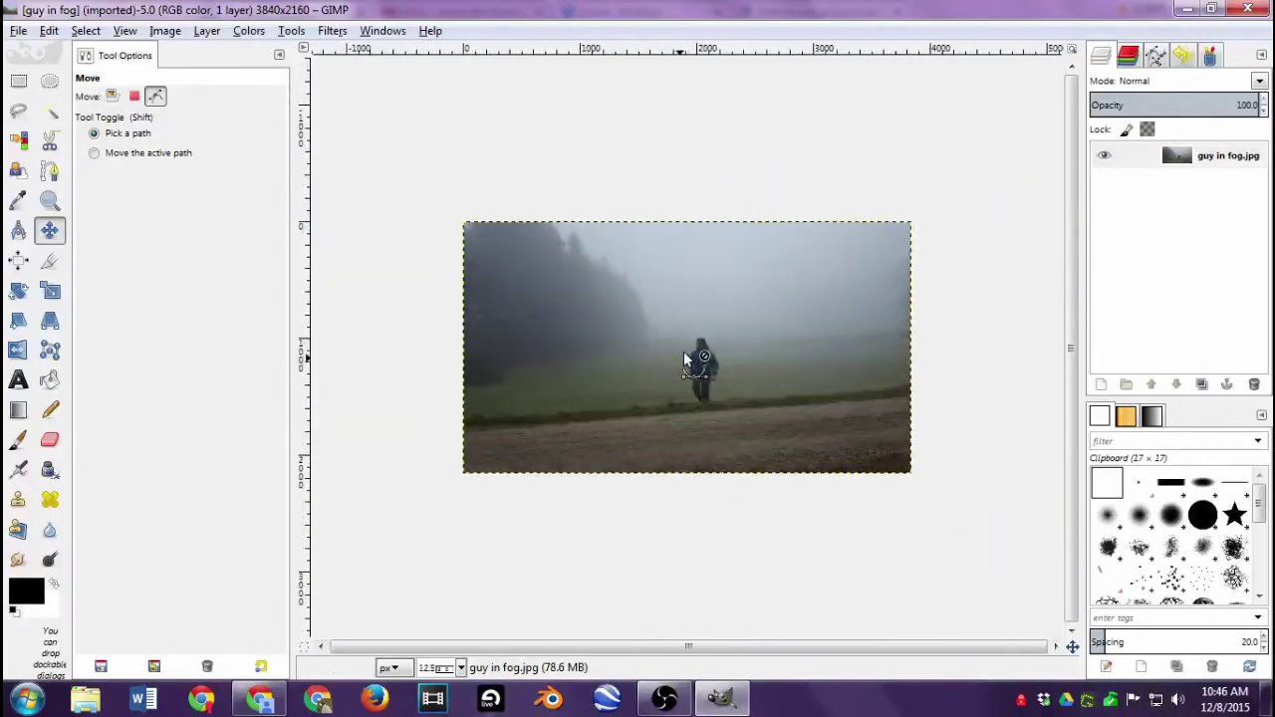
scroll(679, 380, down, 5)
scroll(674, 409, up, 3)
scroll(716, 364, up, 3)
scroll(716, 363, up, 2)
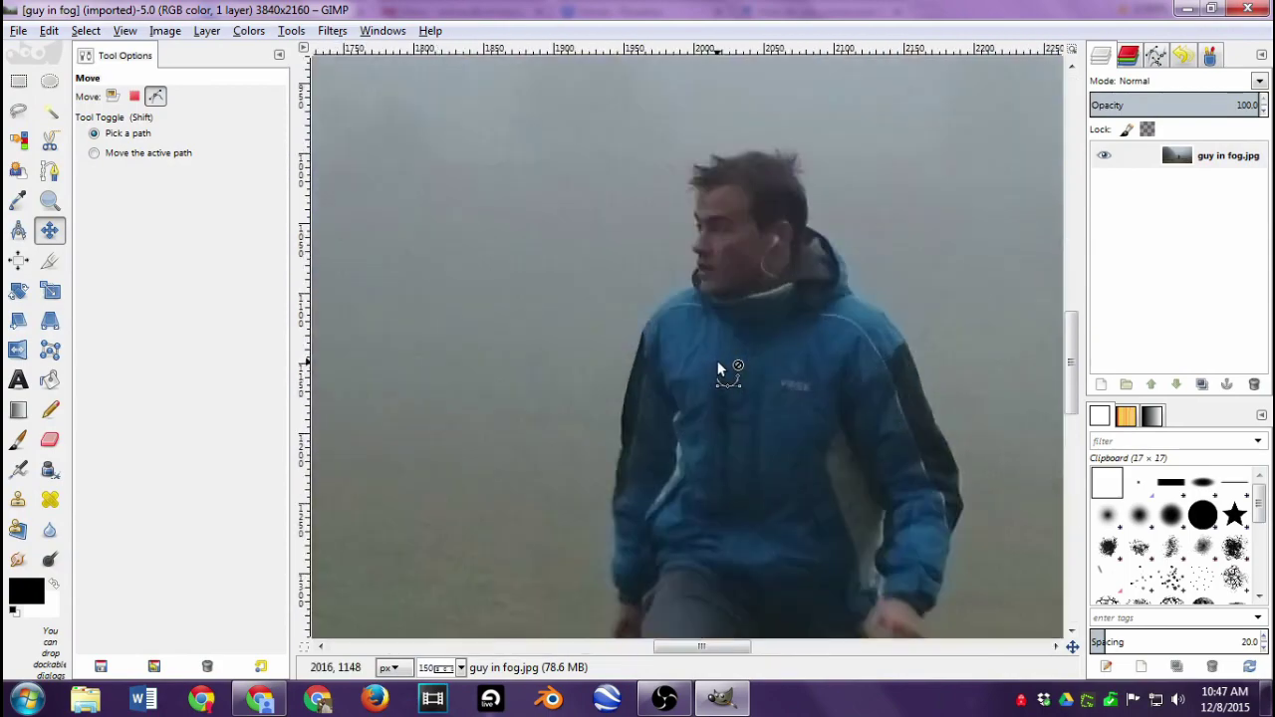
scroll(718, 355, down, 5)
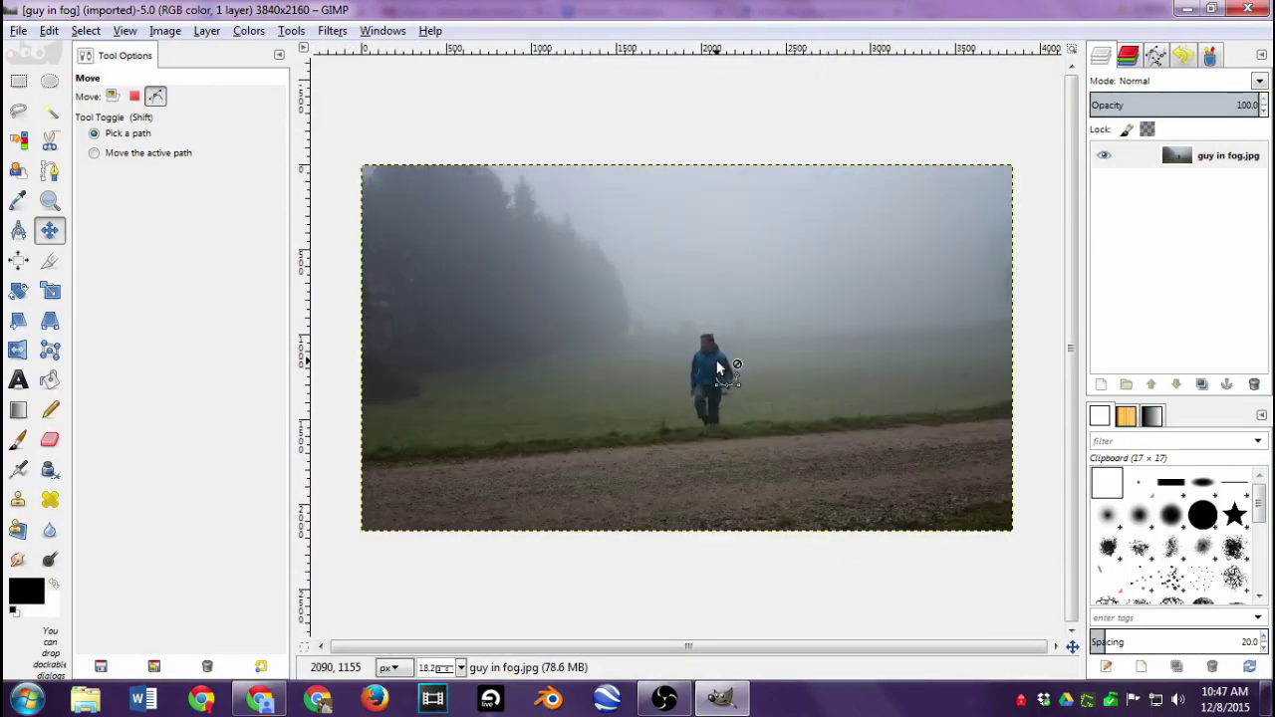
scroll(717, 364, up, 1)
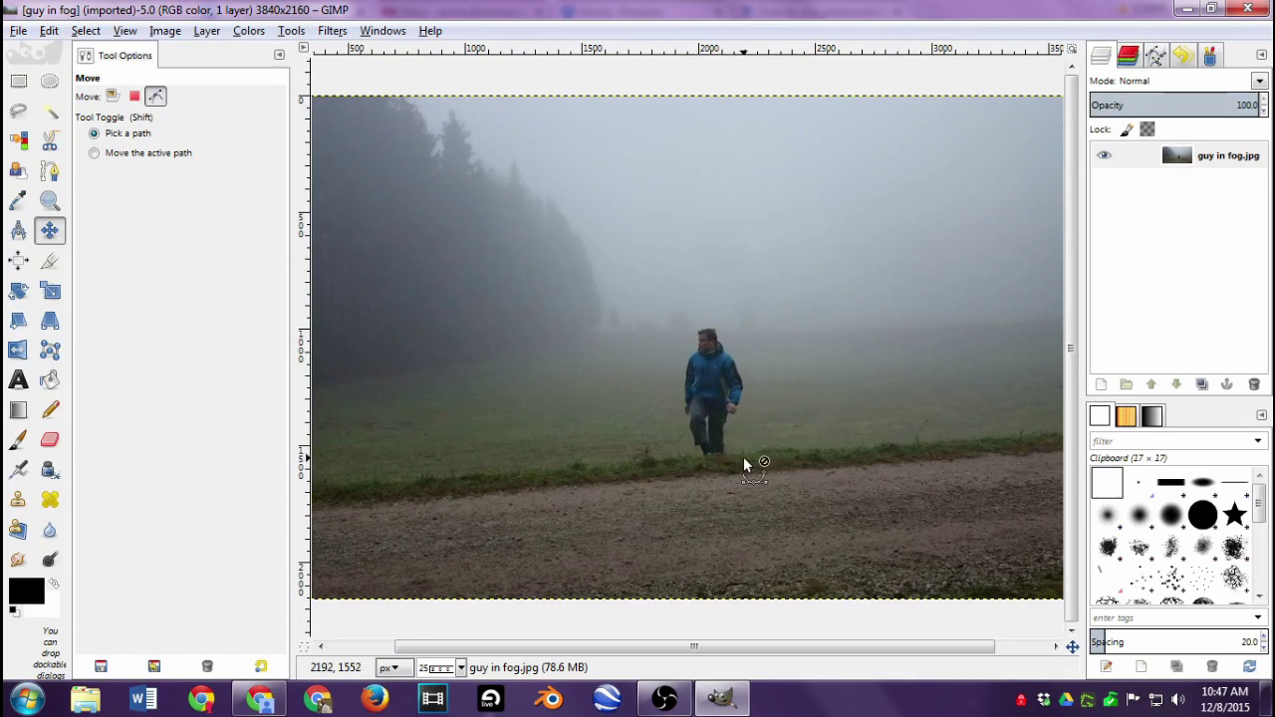
key(m)
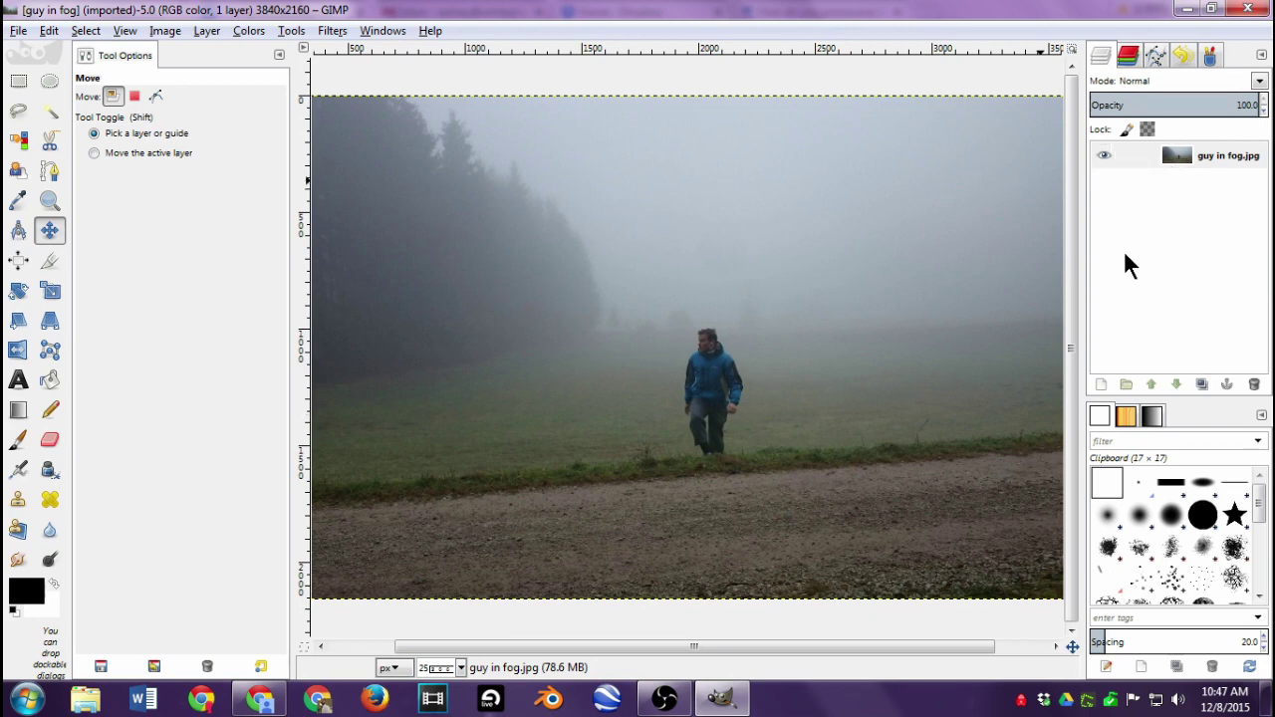
Duplicate the guy in fog.jpg layer
right_click(1186, 153)
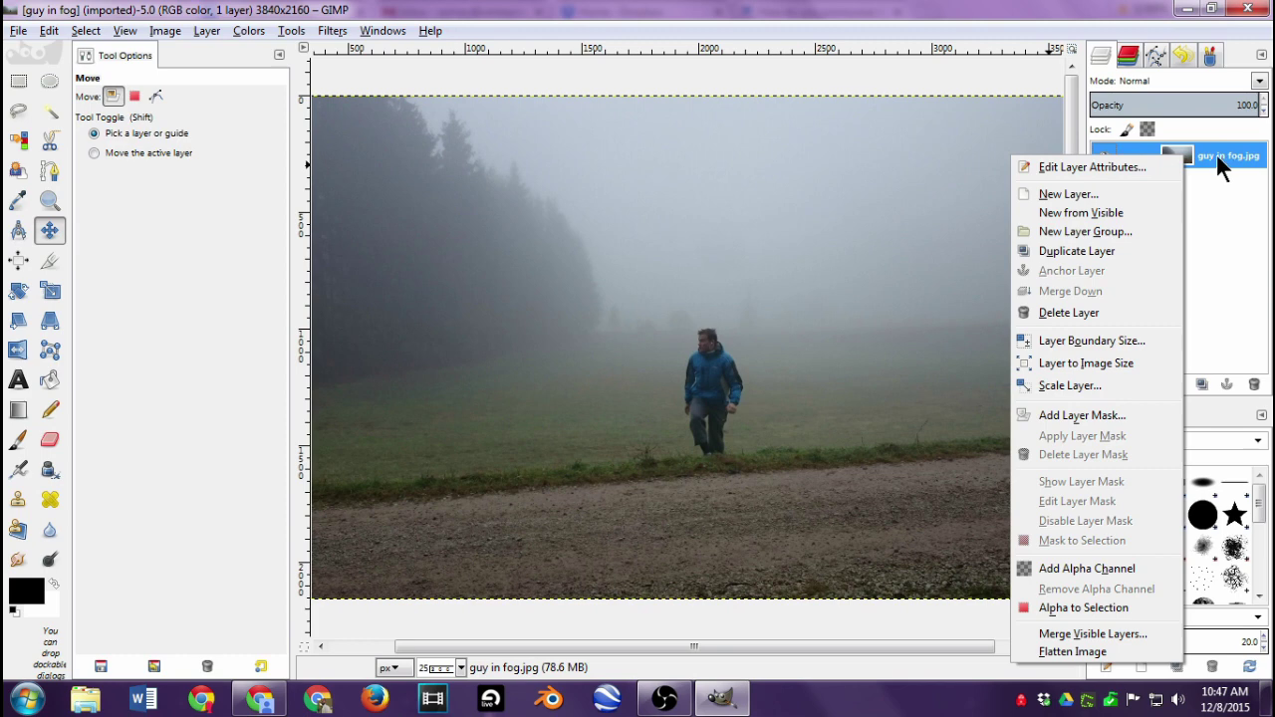
click(1191, 153)
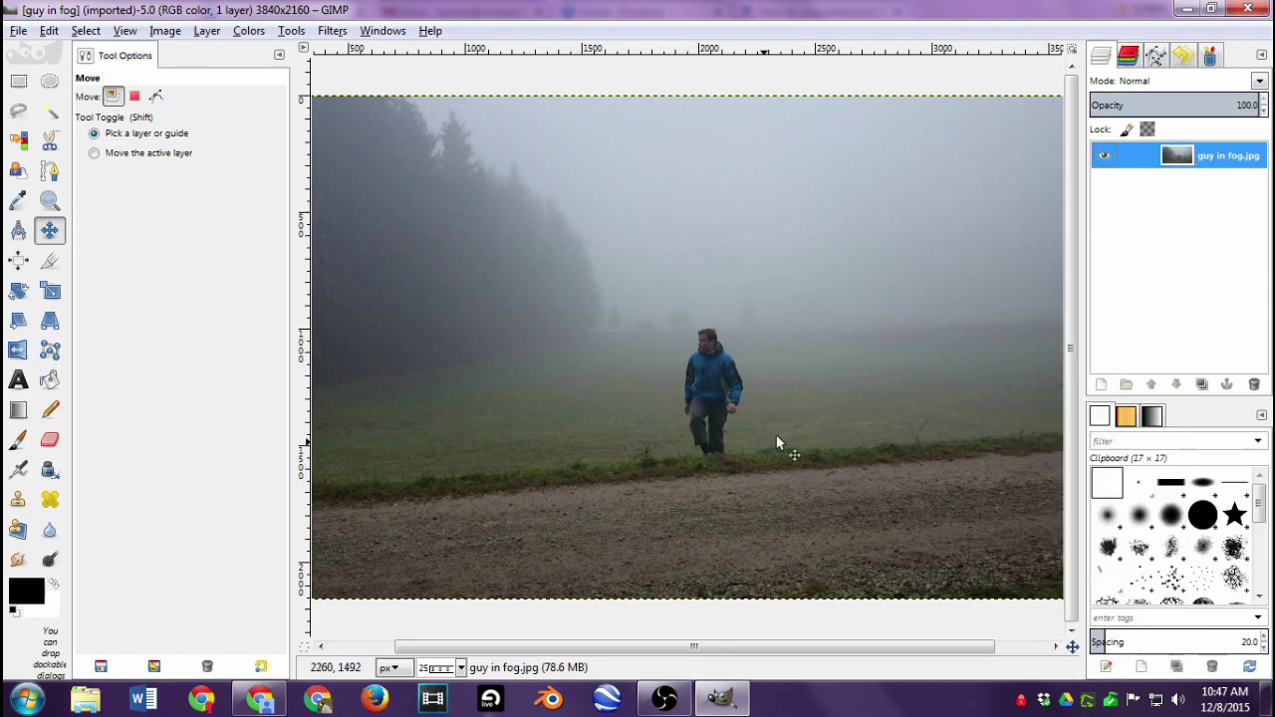
scroll(763, 442, down, 1)
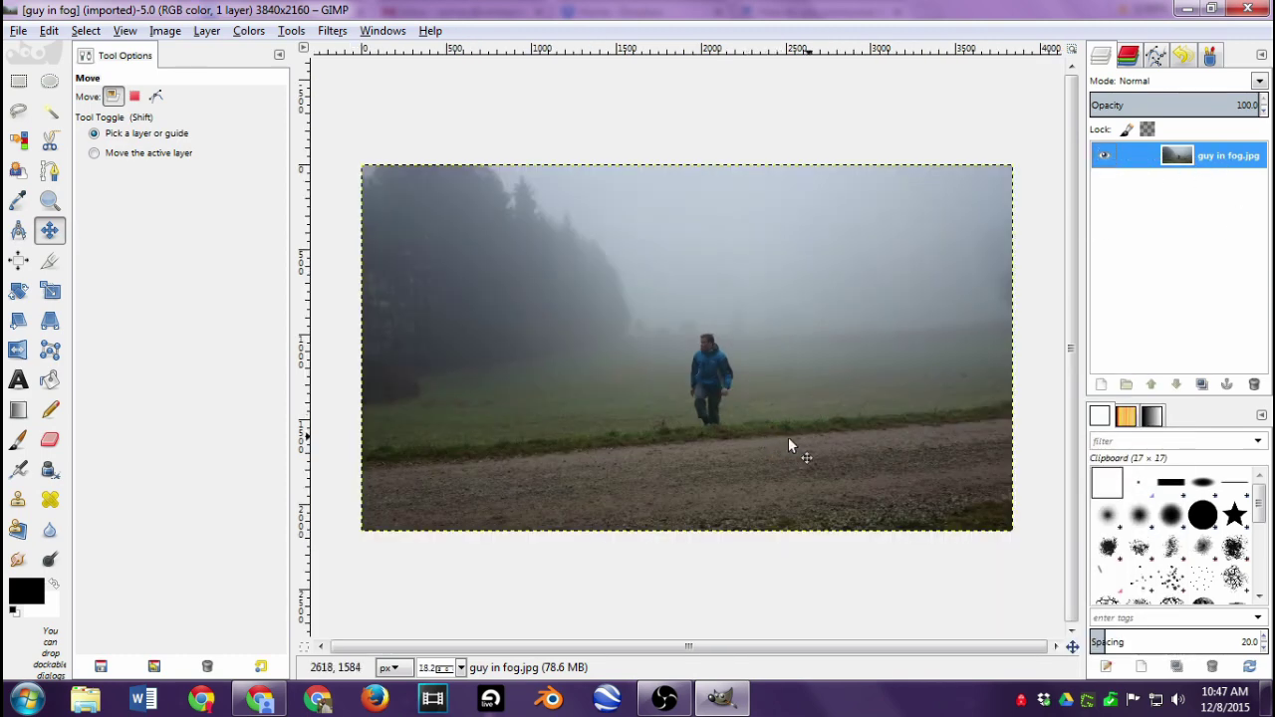
right_click(1175, 154)
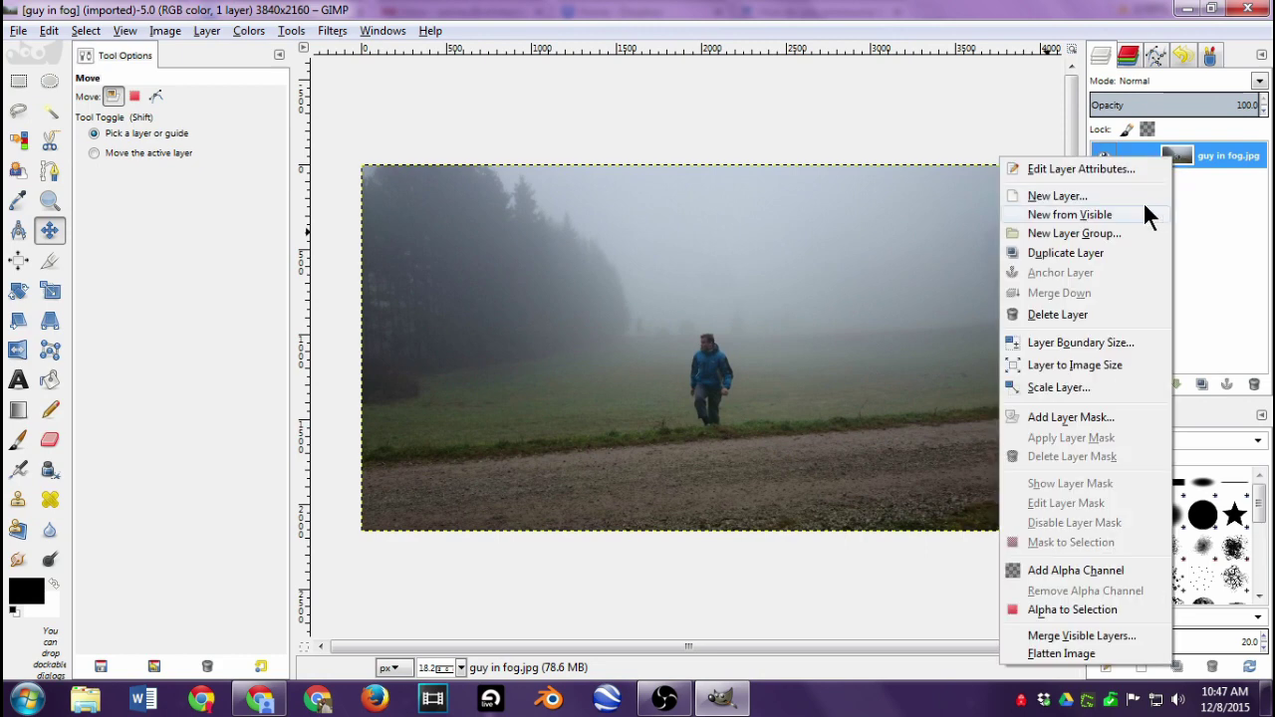
click(1124, 257)
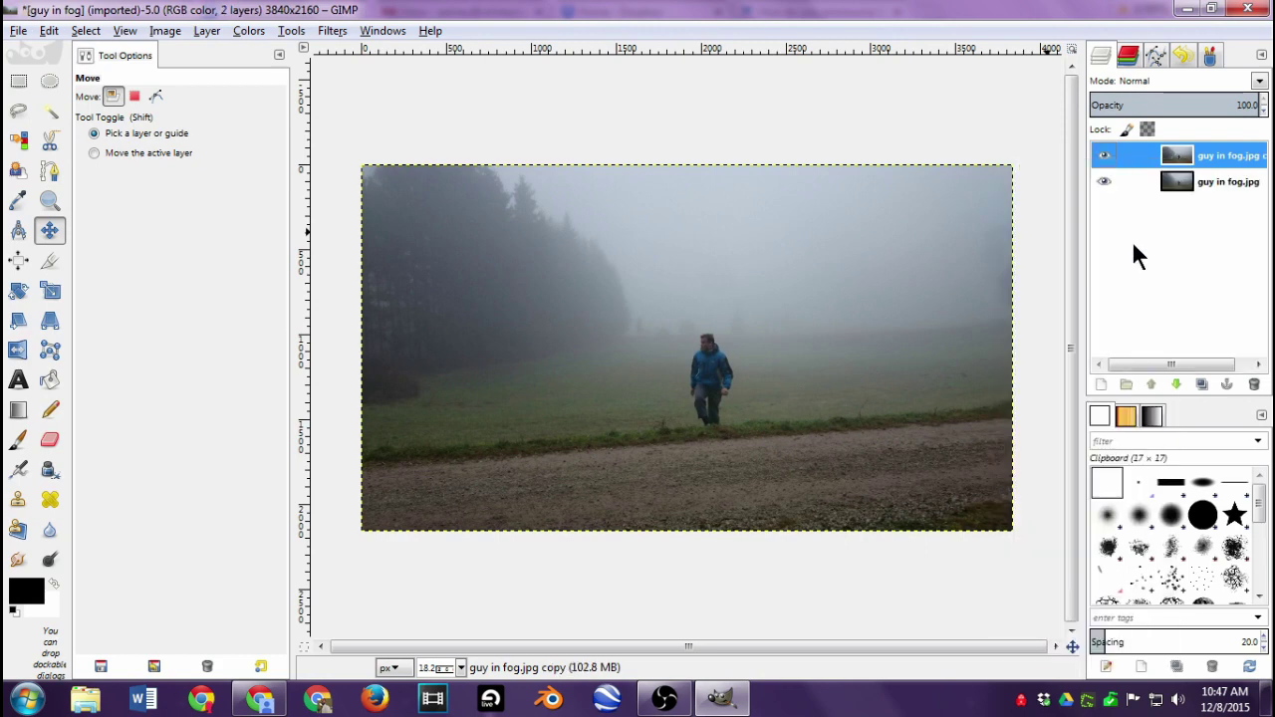
Switch the active layer back and forth between the original guy in fog.jpg and its copy, ending on the copy
click(1182, 179)
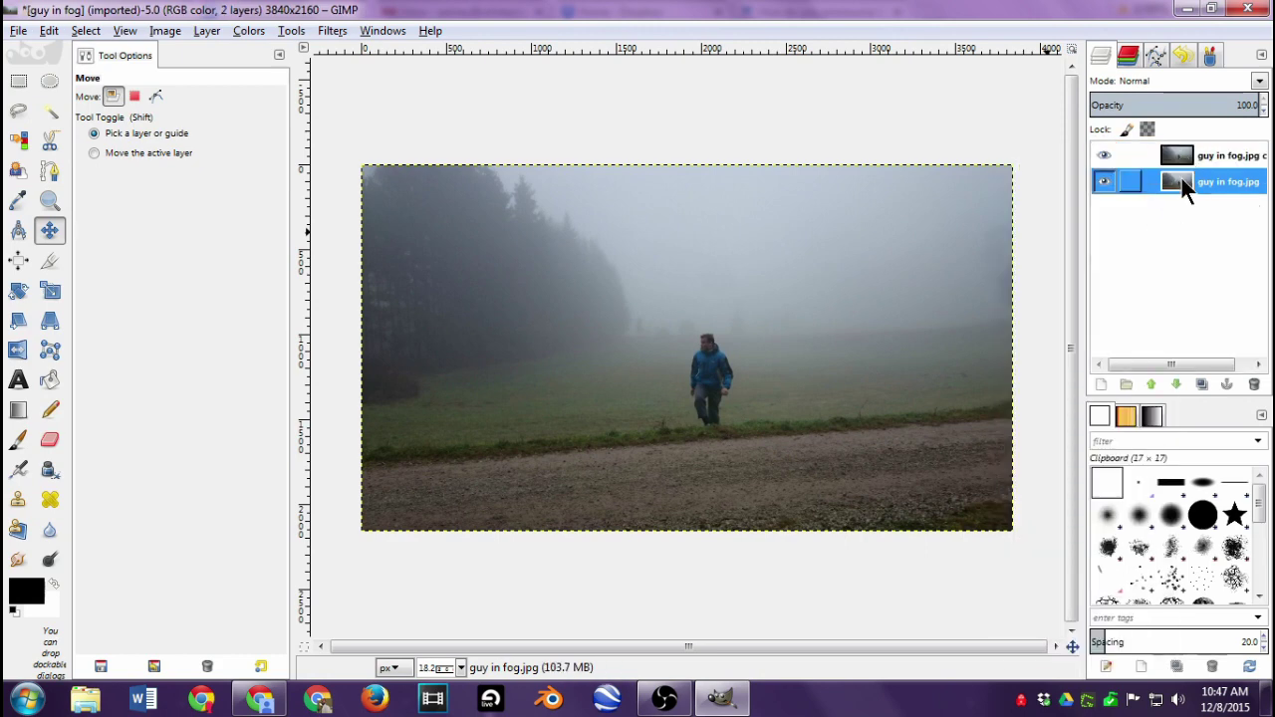
click(1175, 153)
click(1167, 179)
click(1169, 152)
click(1169, 187)
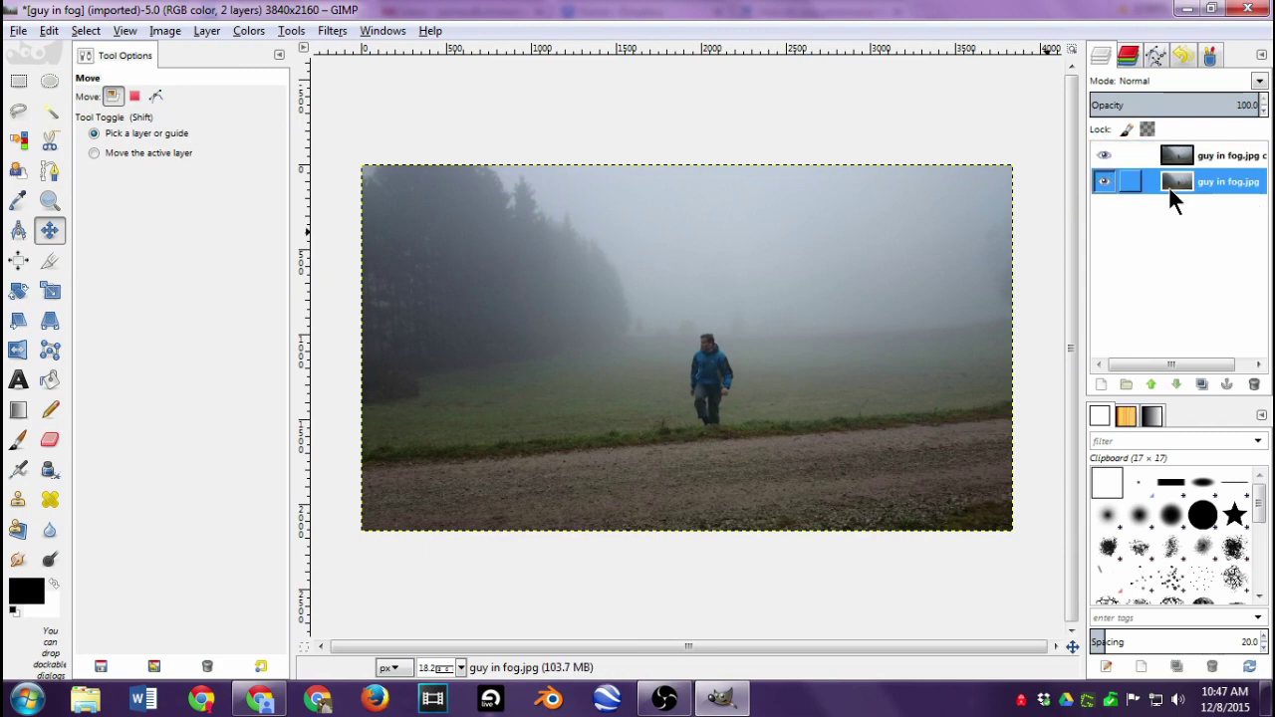
click(1203, 147)
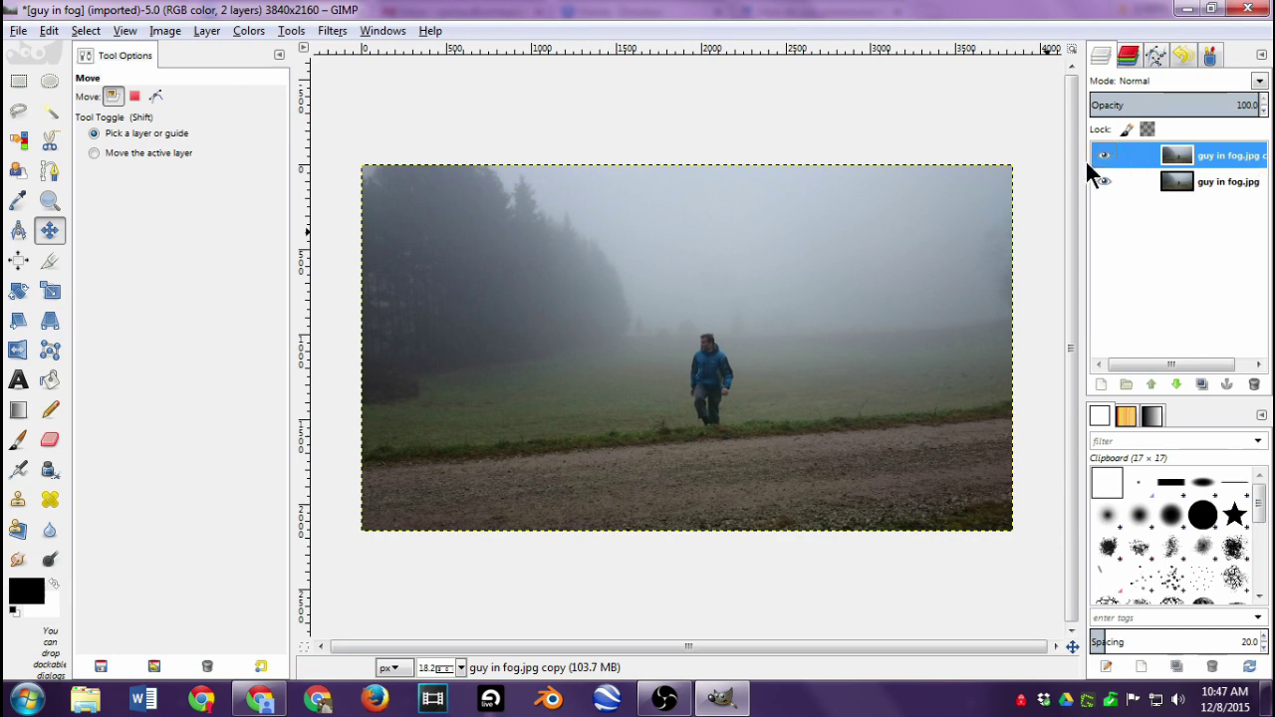
Hide both the original and the copy in a widened layer list, and select the original guy in fog.jpg layer
mouse_move(1083, 165)
mouse_down()
mouse_move(1012, 166)
mouse_move(1039, 163)
mouse_up()
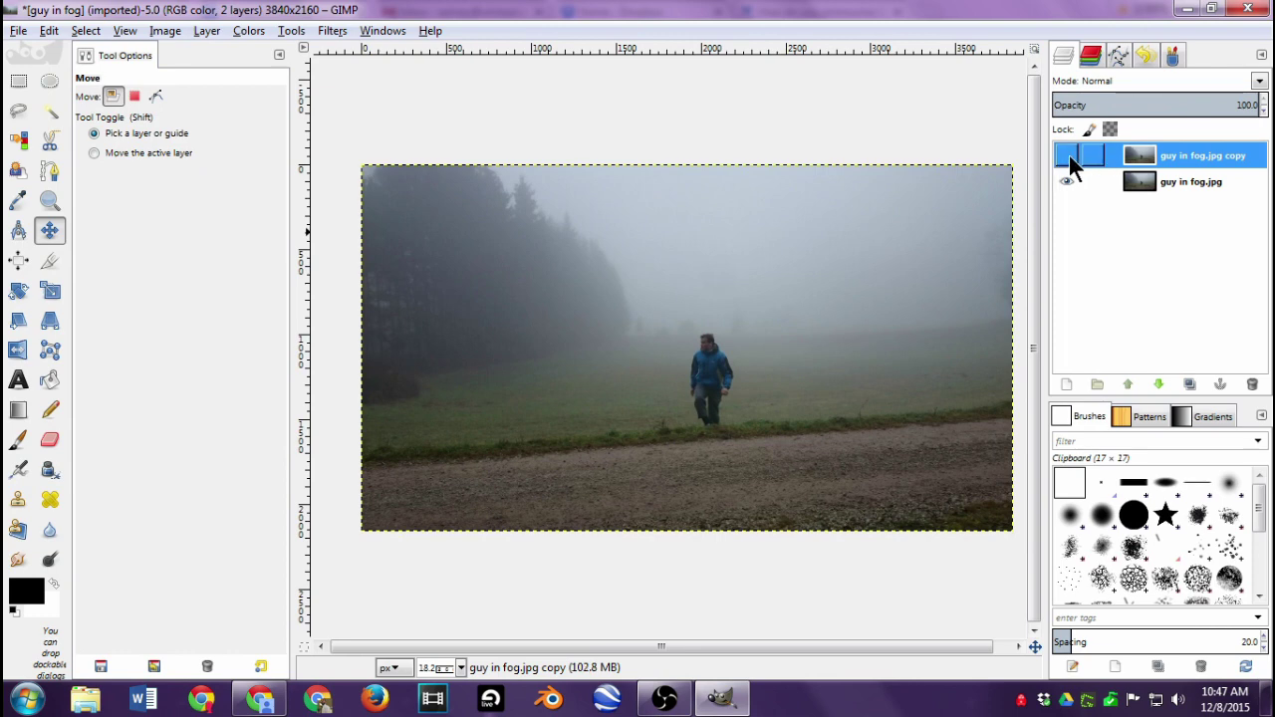
click(1066, 171)
click(1065, 172)
click(1065, 171)
click(1065, 171)
click(1066, 181)
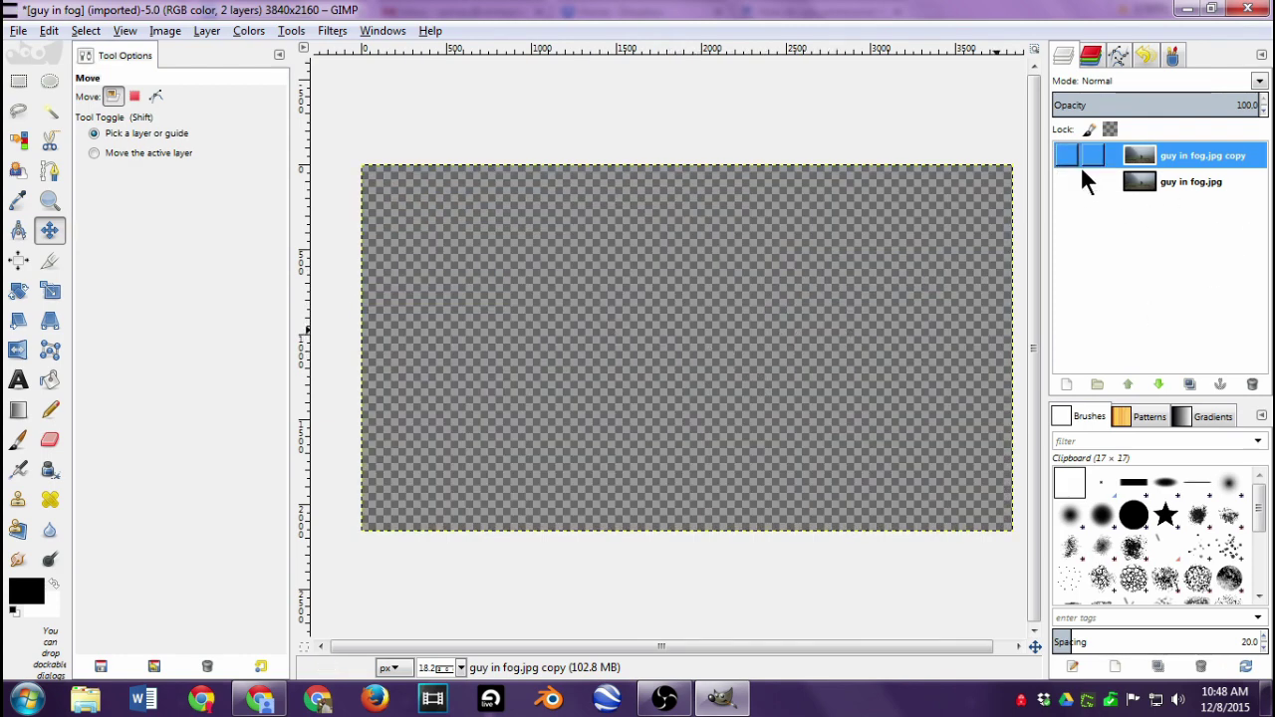
click(1165, 182)
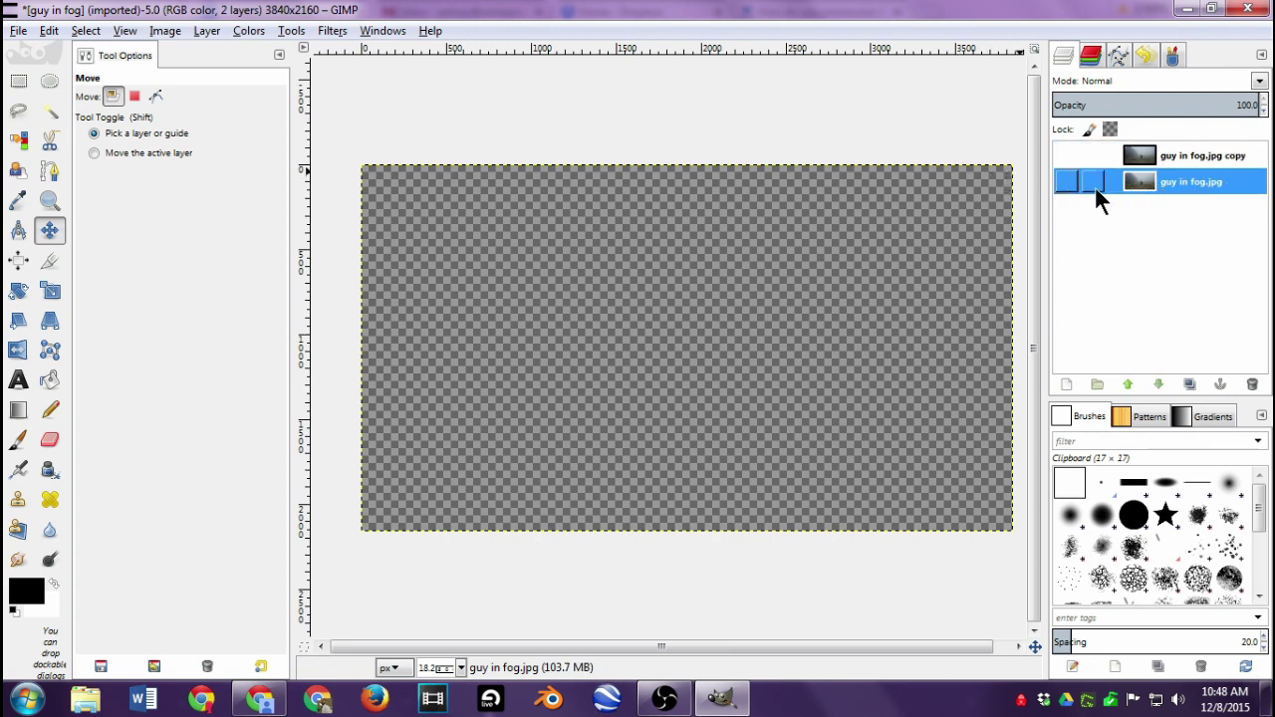
Make the guy in fog.jpg copy layer visible and add an alpha channel to it
click(1134, 159)
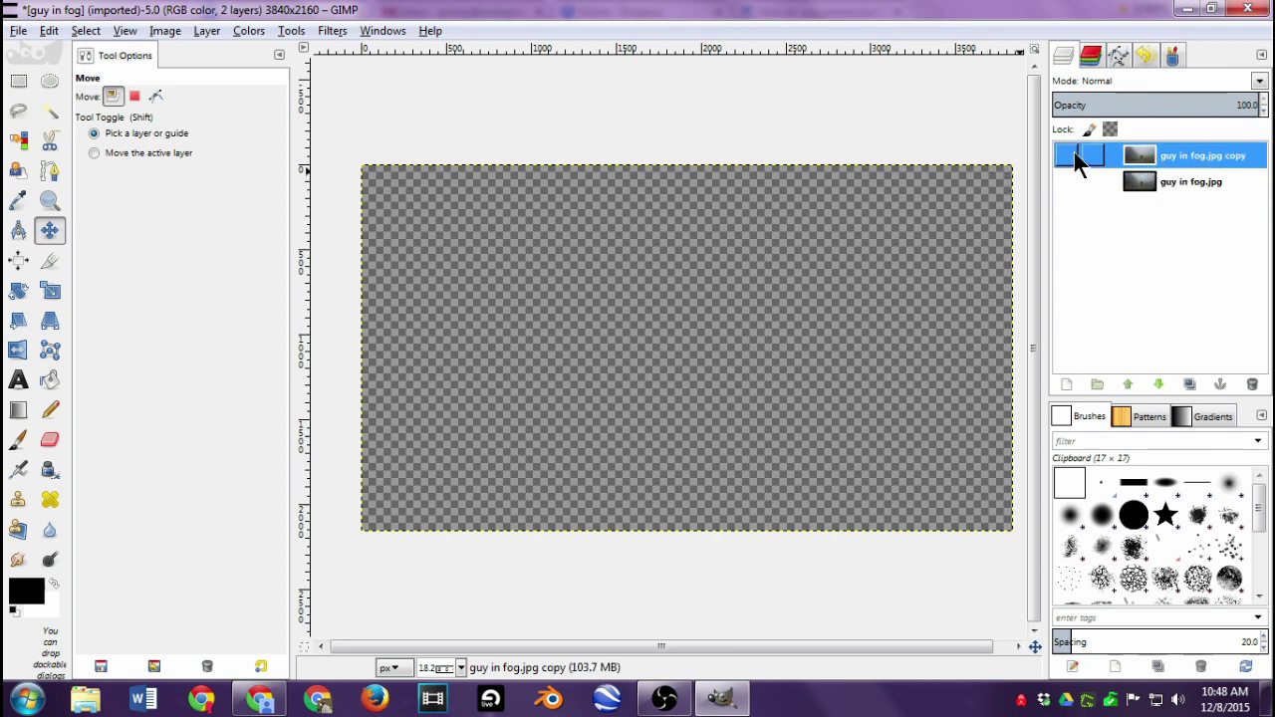
click(1068, 155)
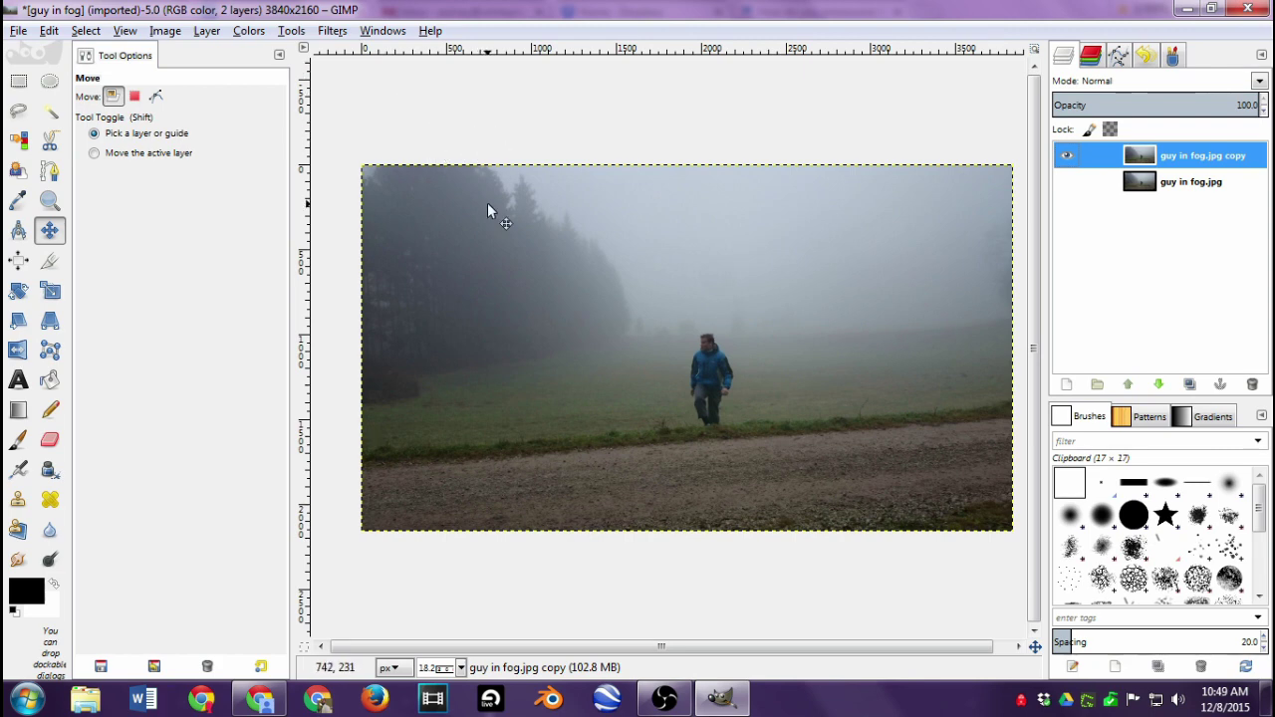
click(214, 30)
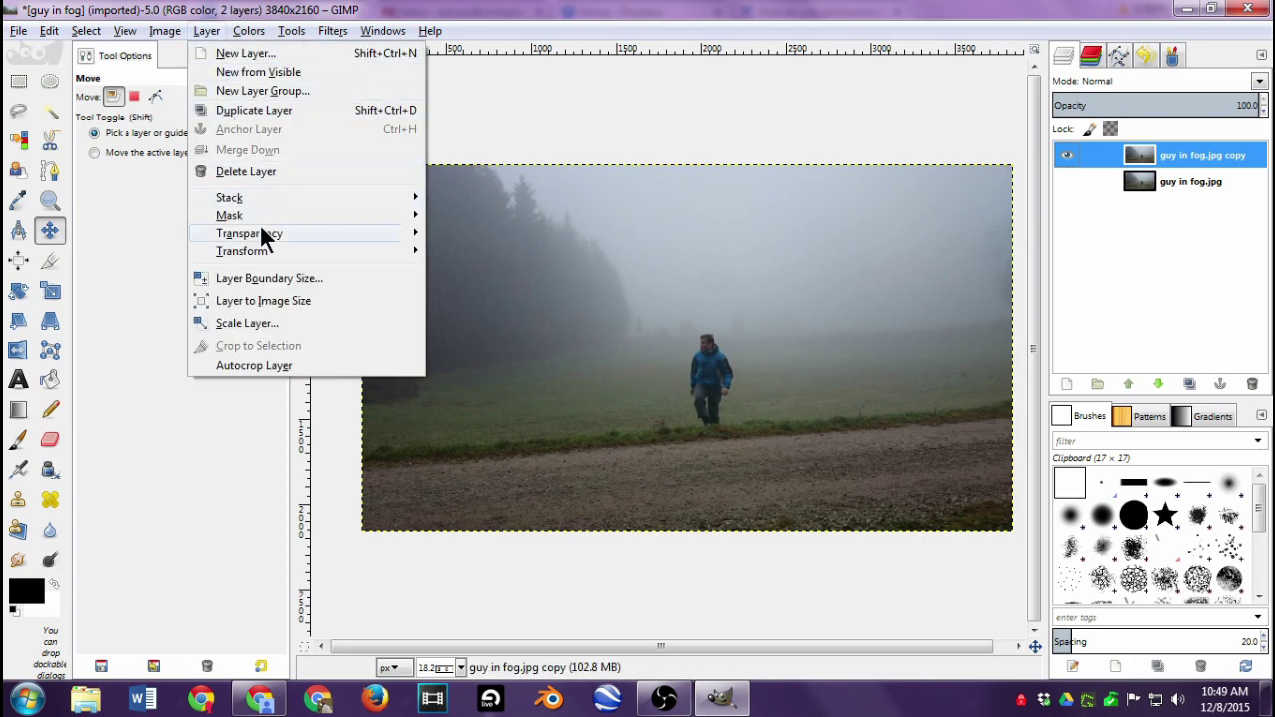
mouse_move(267, 230)
click(461, 235)
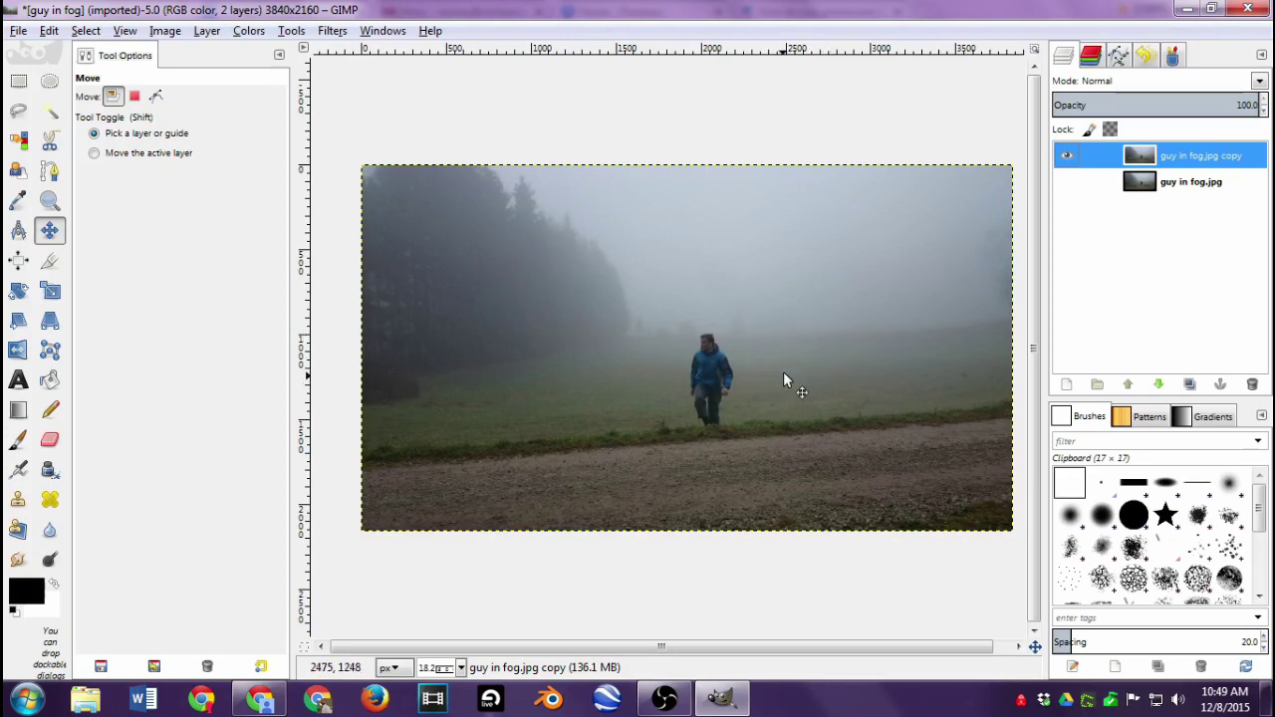
Activate the Eraser and choose the round 2. Hardness 100 brush for it
scroll(750, 386, up, 4)
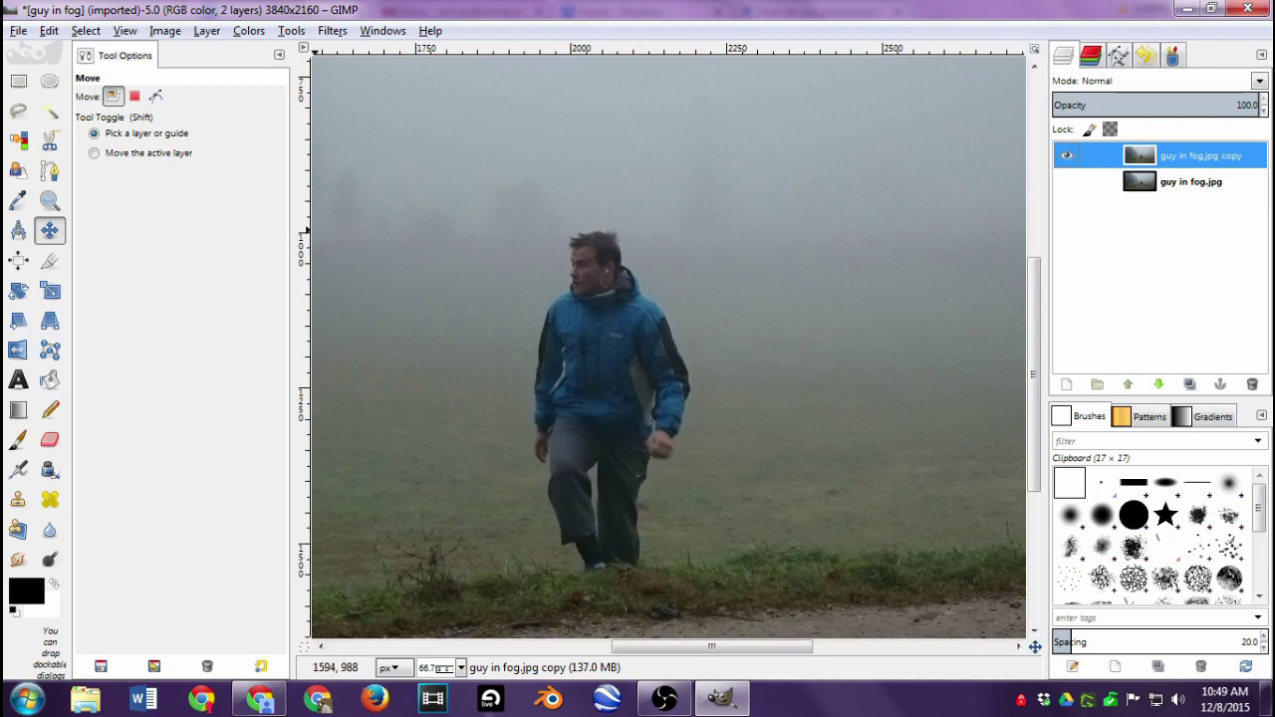
key(shift+ctrl+j)
key(shift+e)
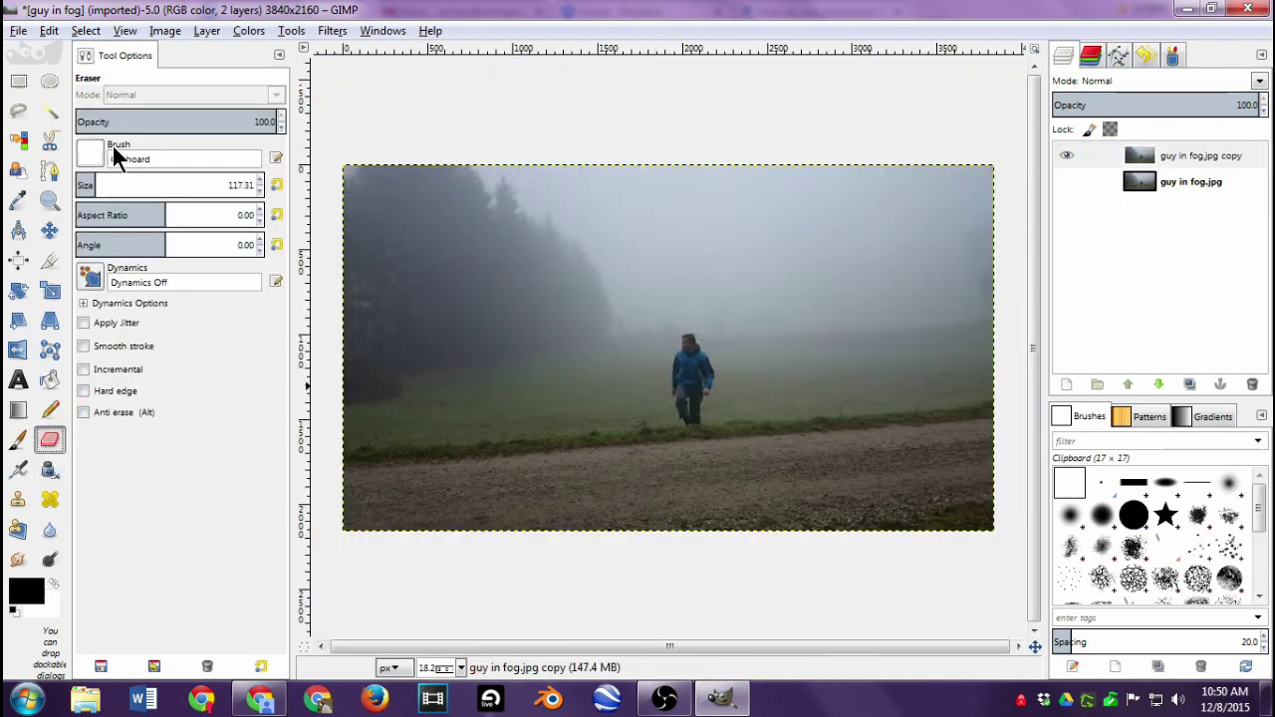
click(84, 155)
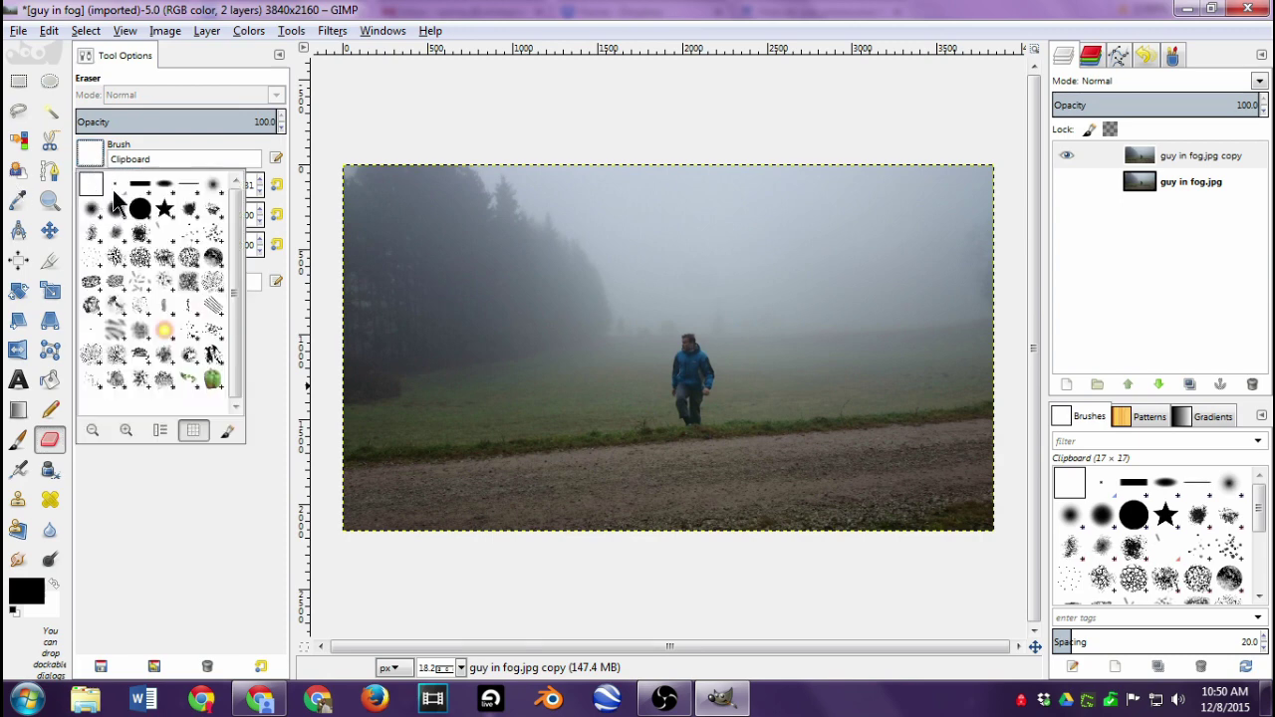
click(88, 156)
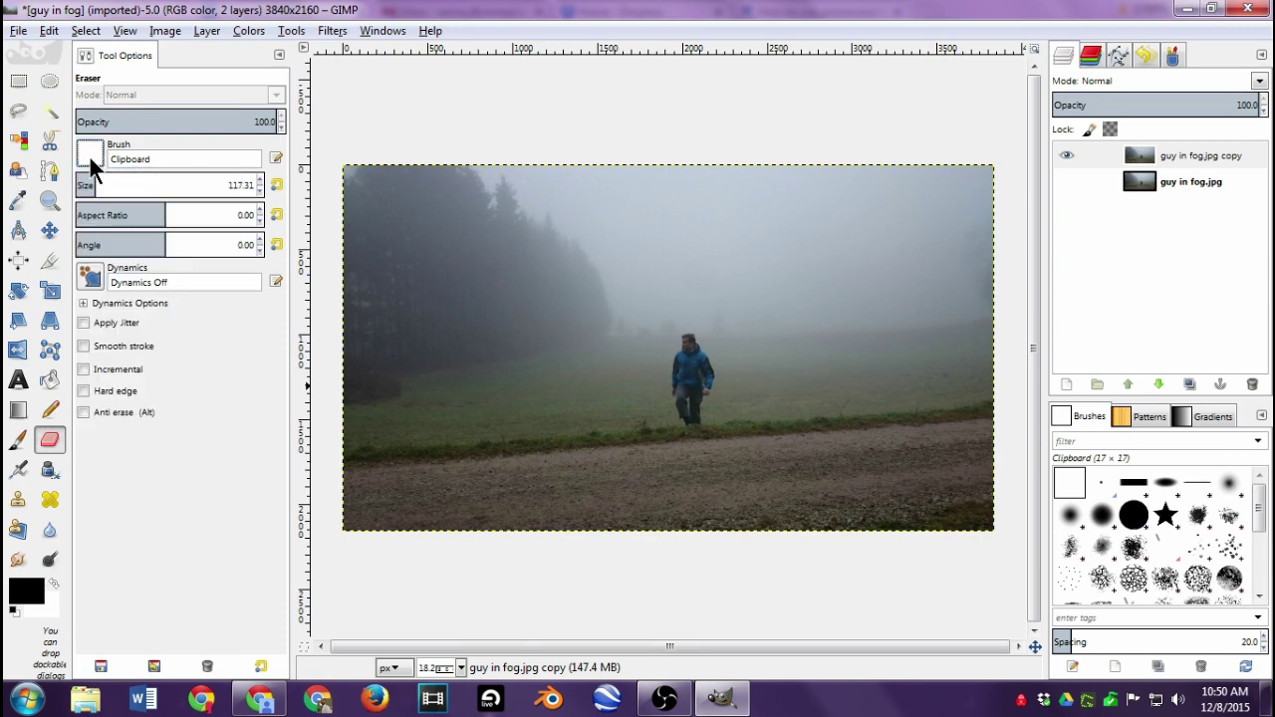
click(87, 151)
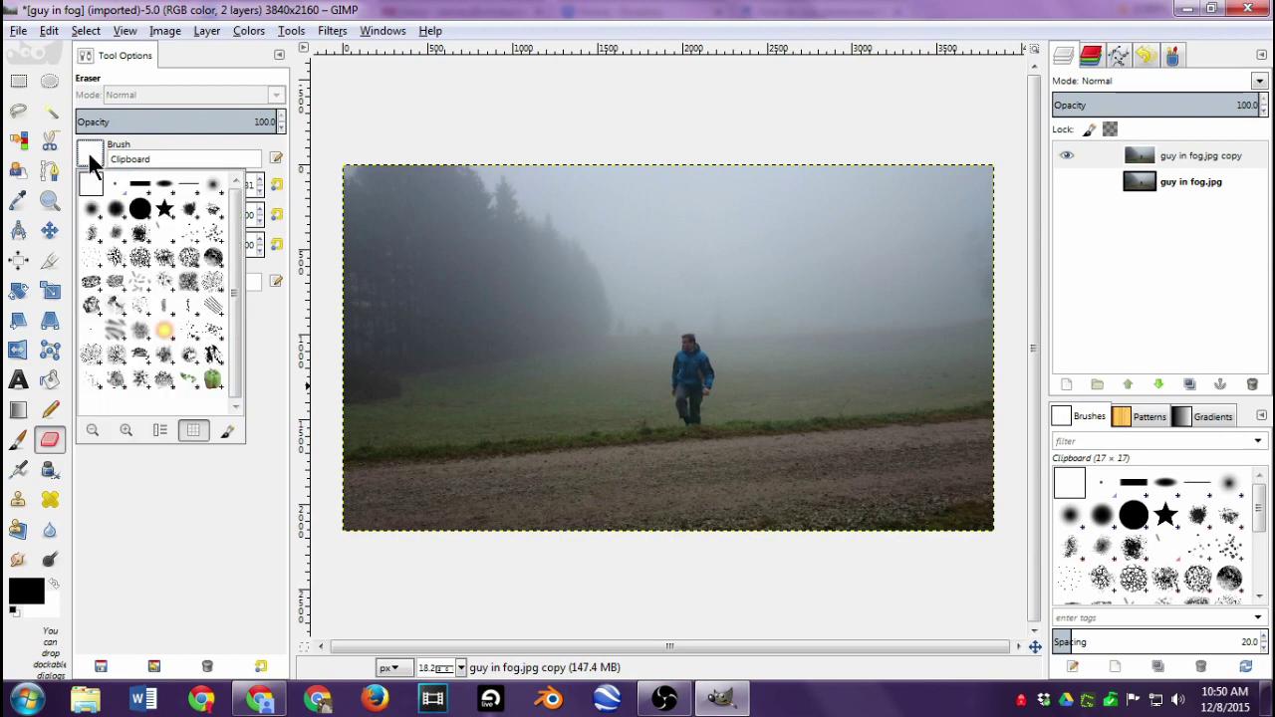
click(141, 210)
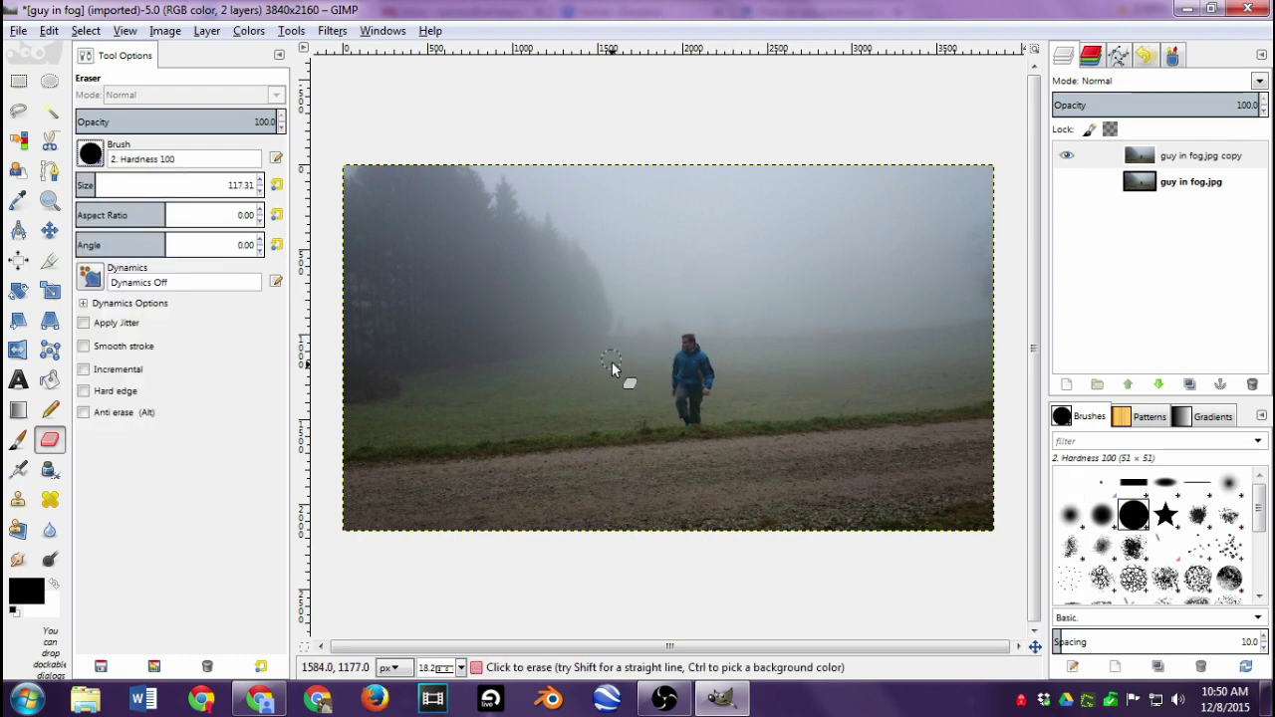
Erase broad freehand strokes through the fog and trees around the walking man on the copy layer
click(586, 378)
mouse_move(590, 374)
mouse_down()
mouse_move(769, 289)
mouse_move(851, 395)
mouse_move(879, 384)
mouse_move(887, 295)
mouse_move(845, 231)
mouse_move(908, 289)
mouse_move(776, 253)
mouse_move(825, 242)
mouse_move(565, 261)
mouse_move(529, 307)
mouse_move(475, 321)
mouse_move(592, 280)
mouse_move(640, 279)
mouse_move(631, 399)
mouse_up()
mouse_move(706, 300)
mouse_down()
mouse_move(734, 347)
mouse_move(751, 454)
mouse_up()
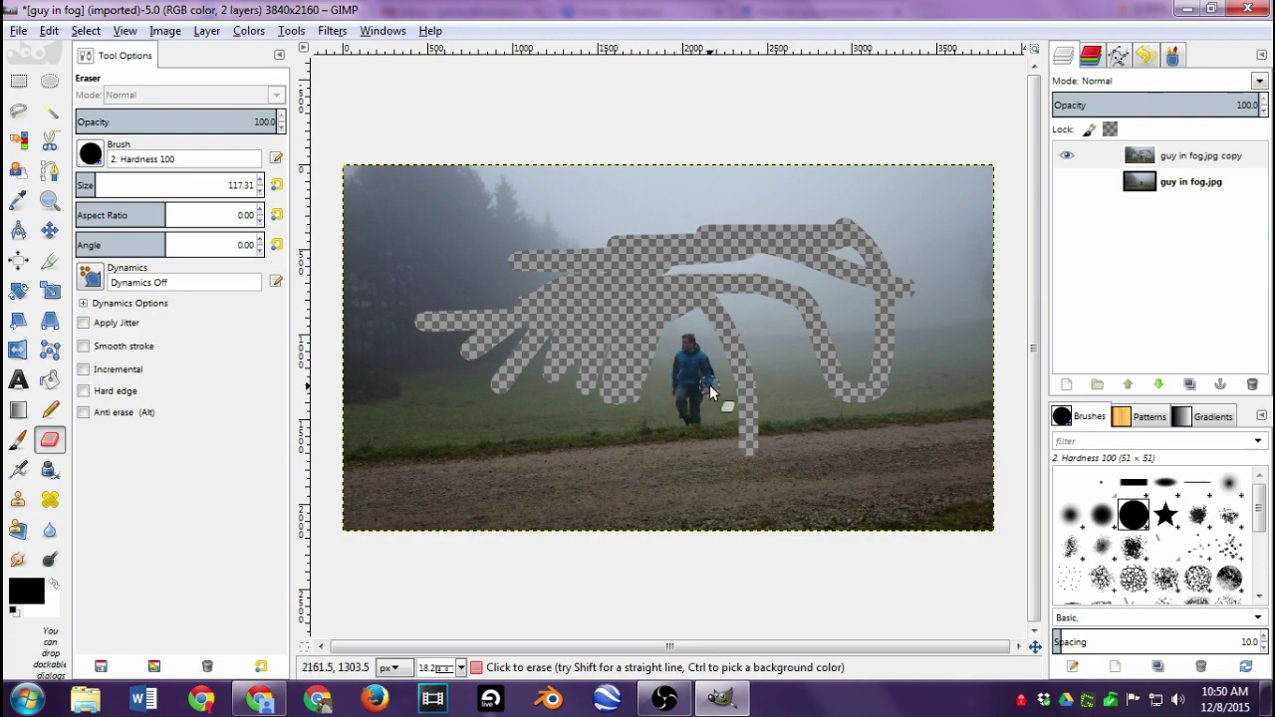
Erase the fog right next to the man's arm on the tree side, and reduce the Eraser size to 65.03
ctrl+scroll(707, 381, up, 1)
ctrl+scroll(707, 377, up, 3)
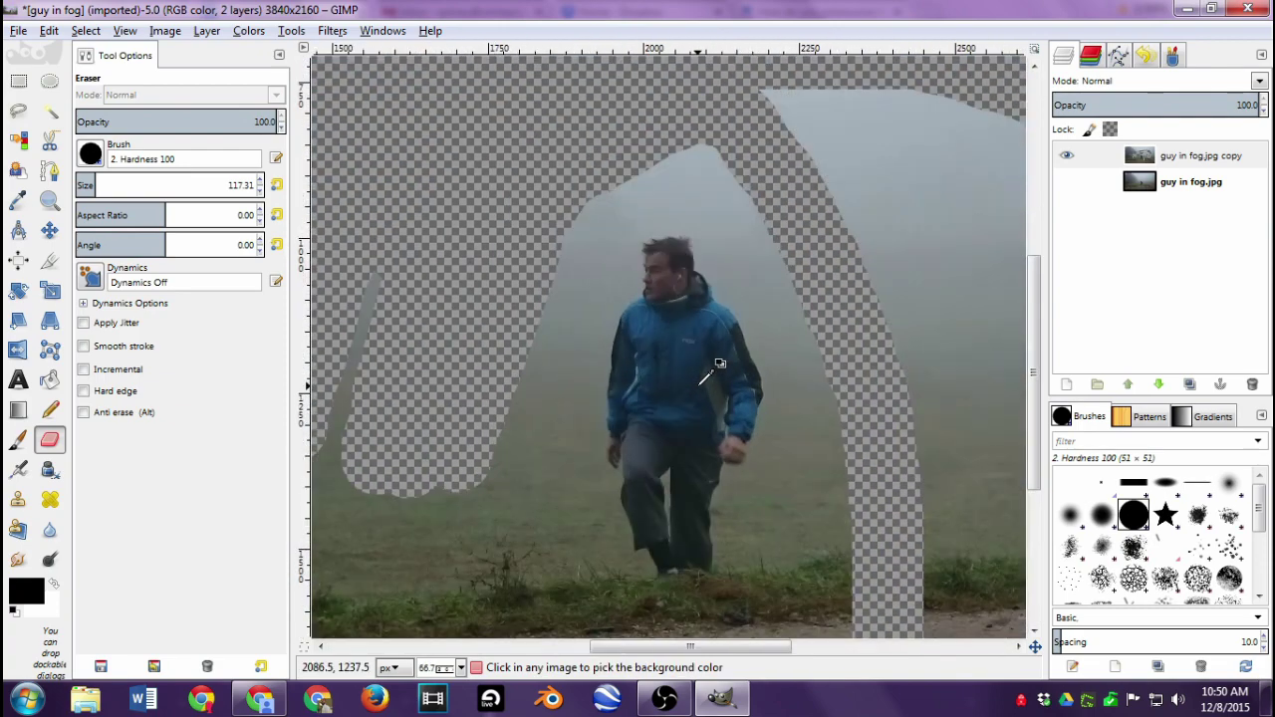
ctrl+scroll(705, 379, down, 1)
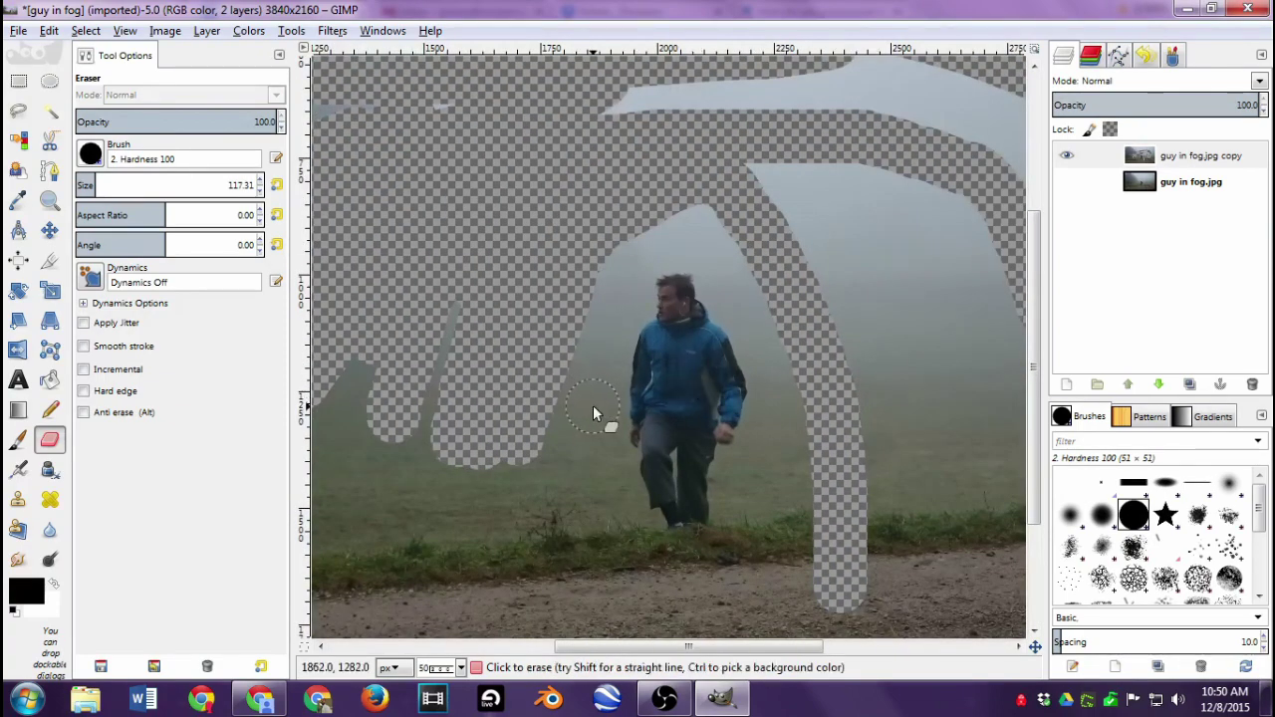
drag(603, 420, 607, 362)
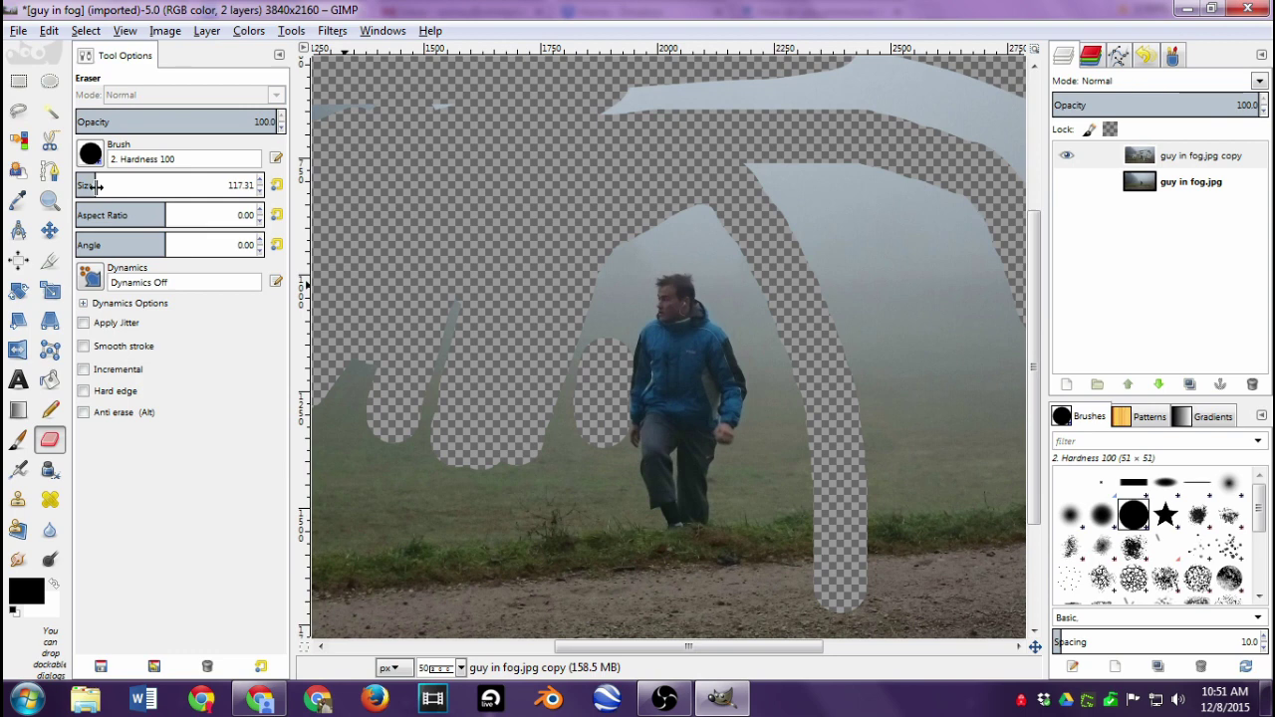
drag(97, 185, 22, 203)
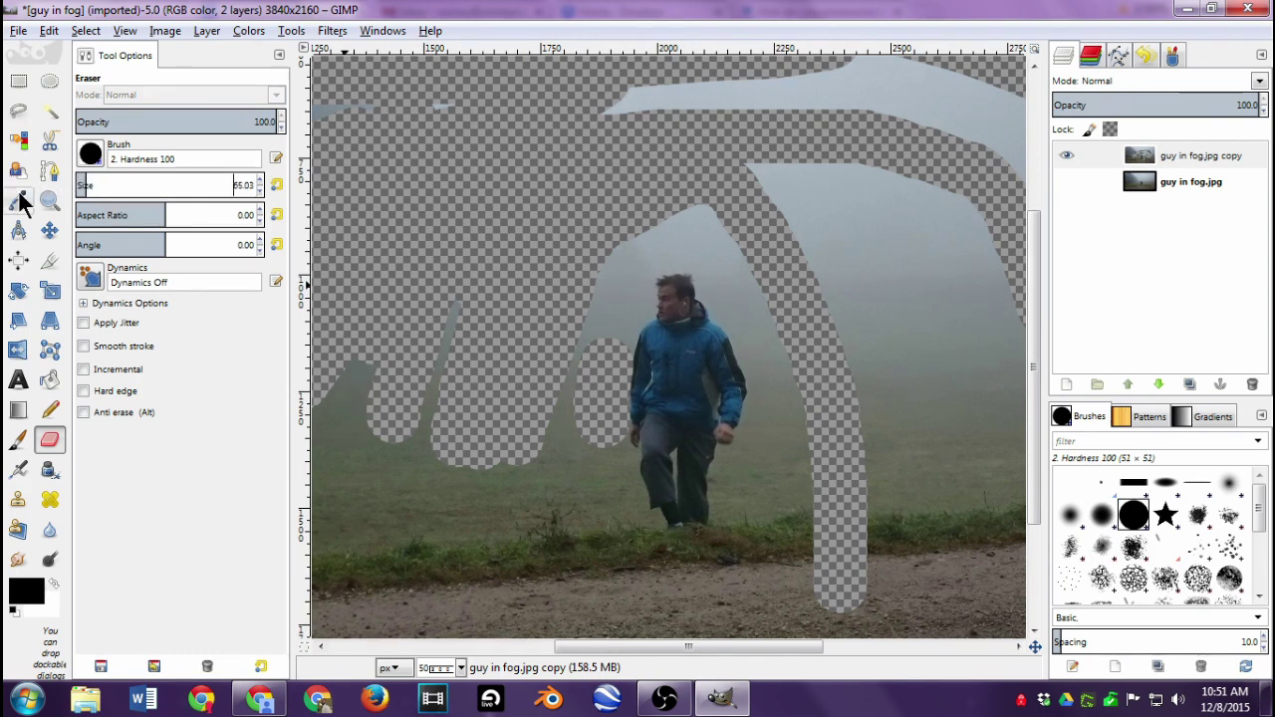
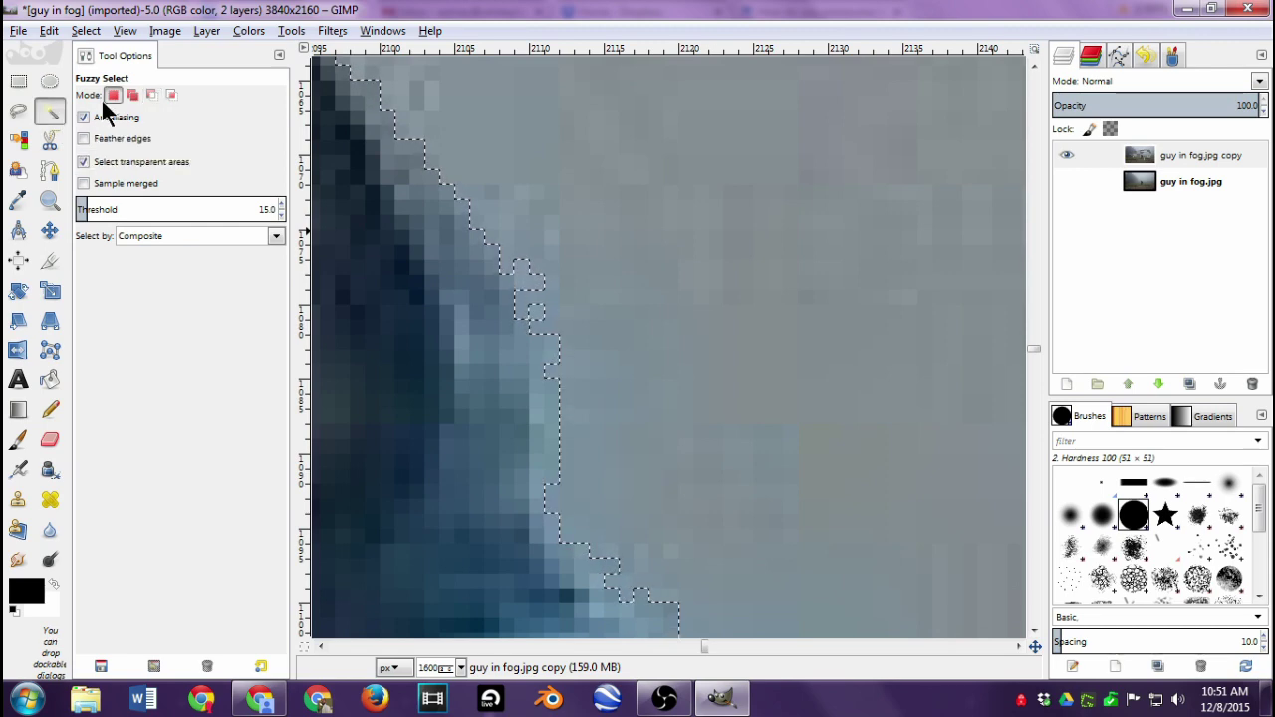
Select the fog beside the man's shoulder and sleeve on the side away from the trees with Fuzzy Select, and delete it
scroll(588, 348, down, 2)
scroll(587, 347, down, 8)
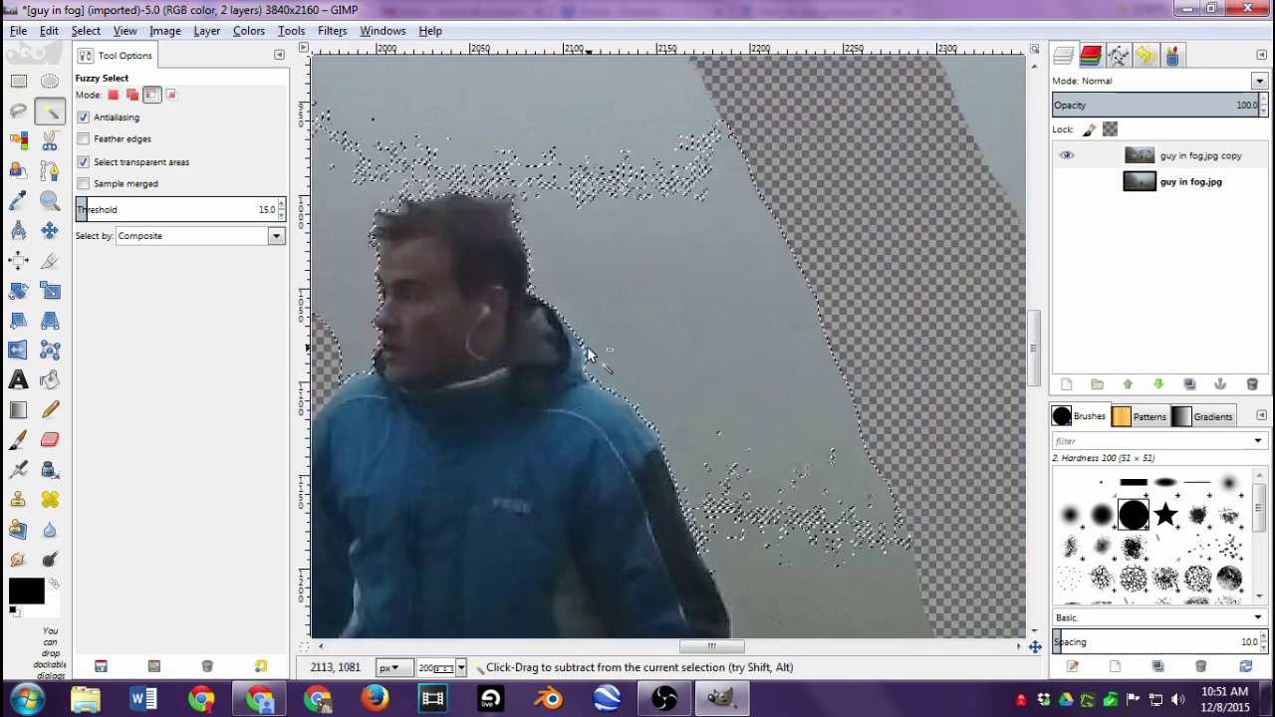
scroll(587, 345, up, 4)
scroll(587, 346, down, 3)
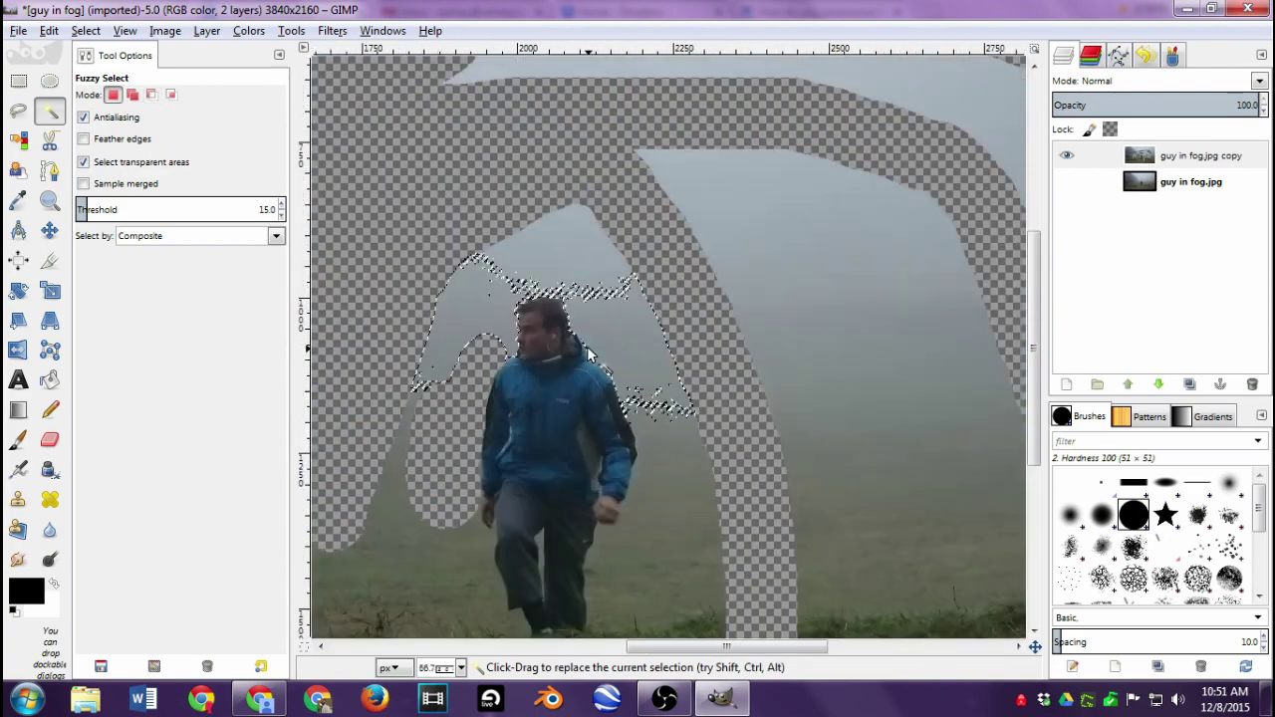
click(662, 491)
click(618, 334)
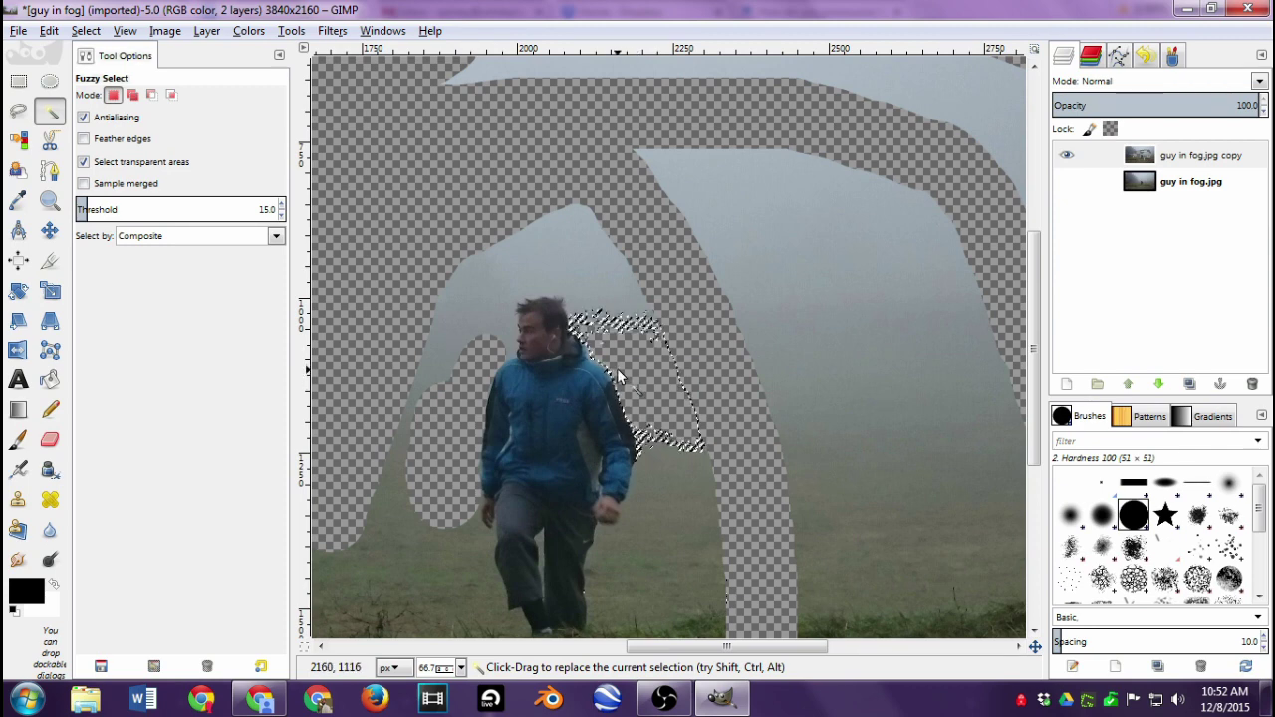
Lower the Fuzzy Select threshold to 8.3 and delete the field areas on both sides of the man's legs and beside his forearm
click(642, 500)
scroll(621, 503, down, 3)
scroll(621, 503, down, 3)
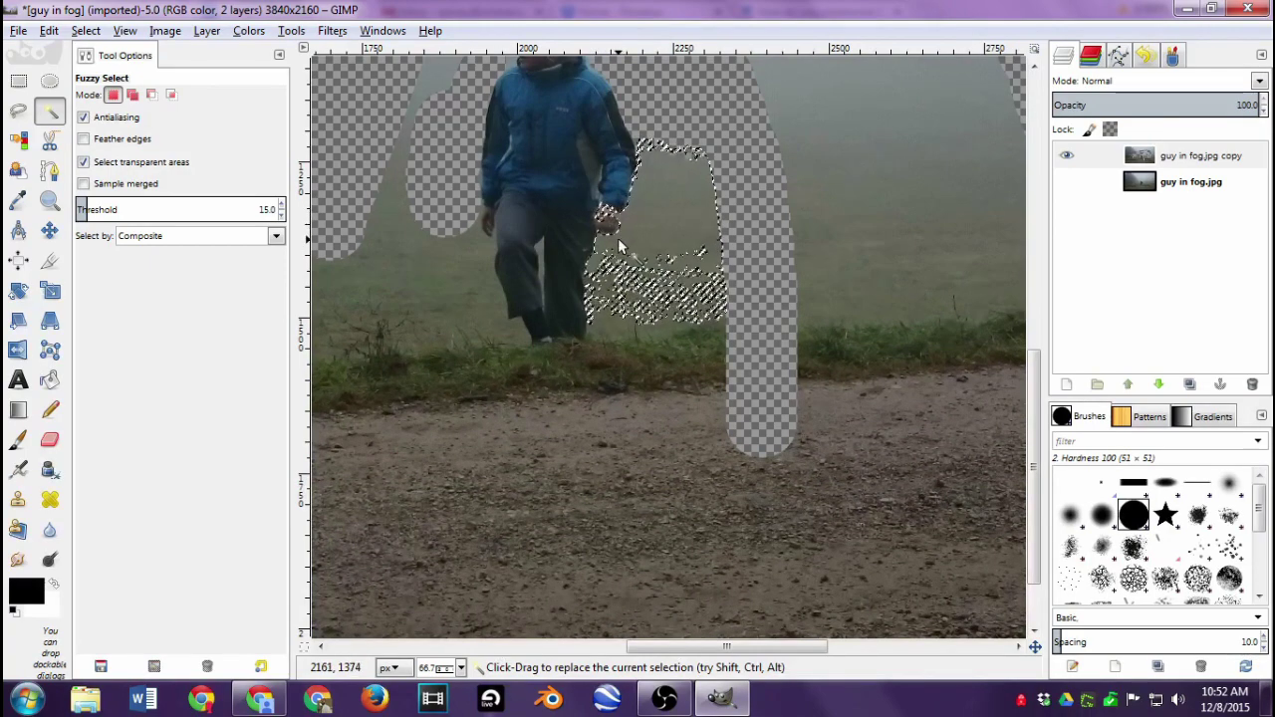
click(82, 209)
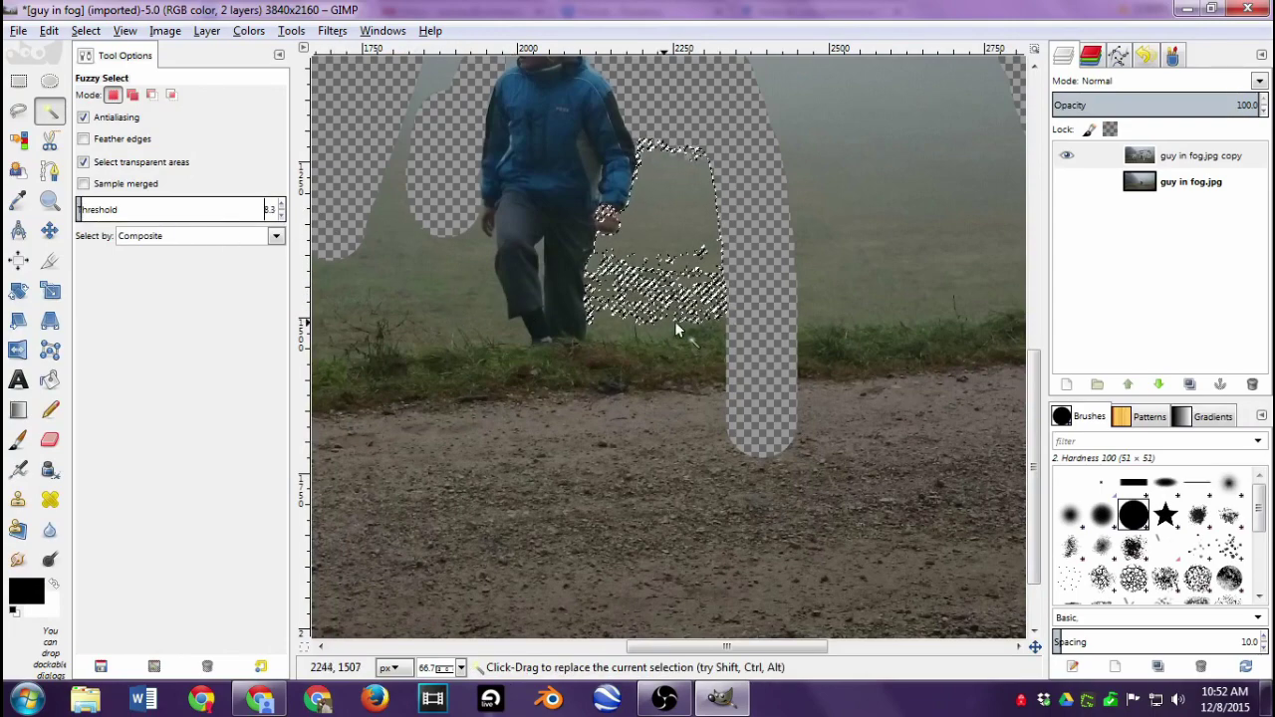
click(472, 259)
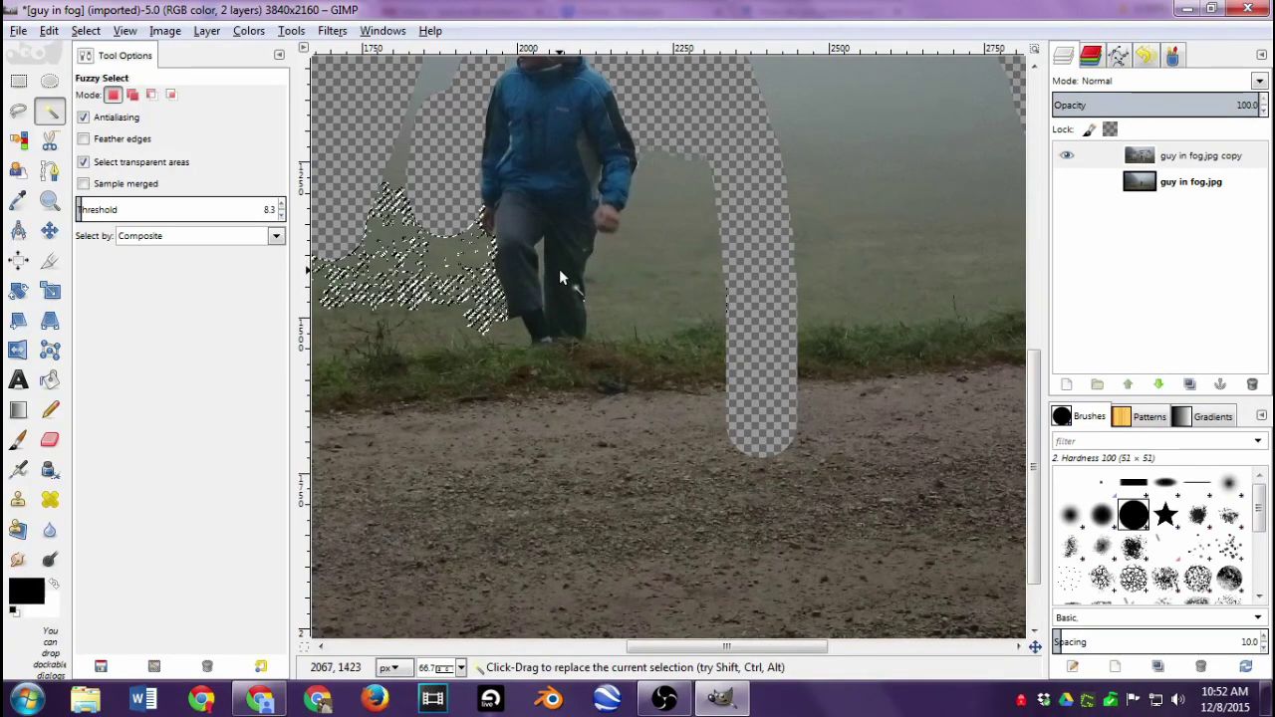
click(620, 261)
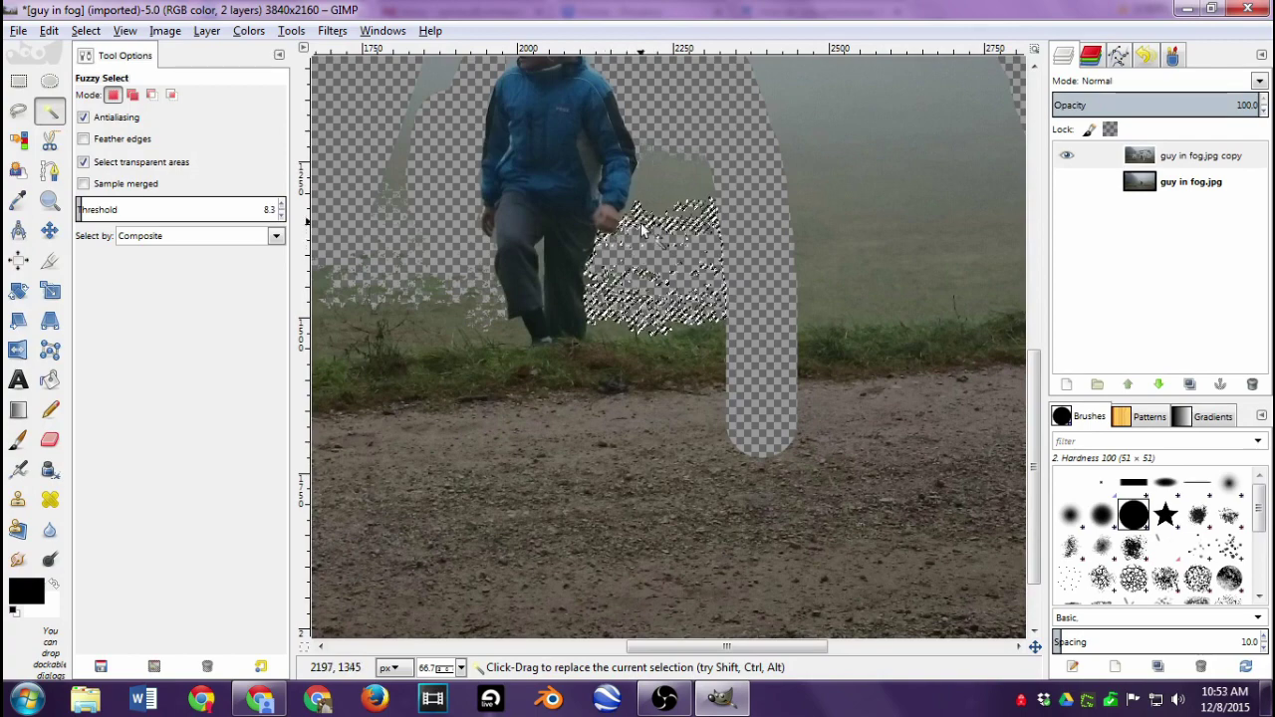
click(649, 180)
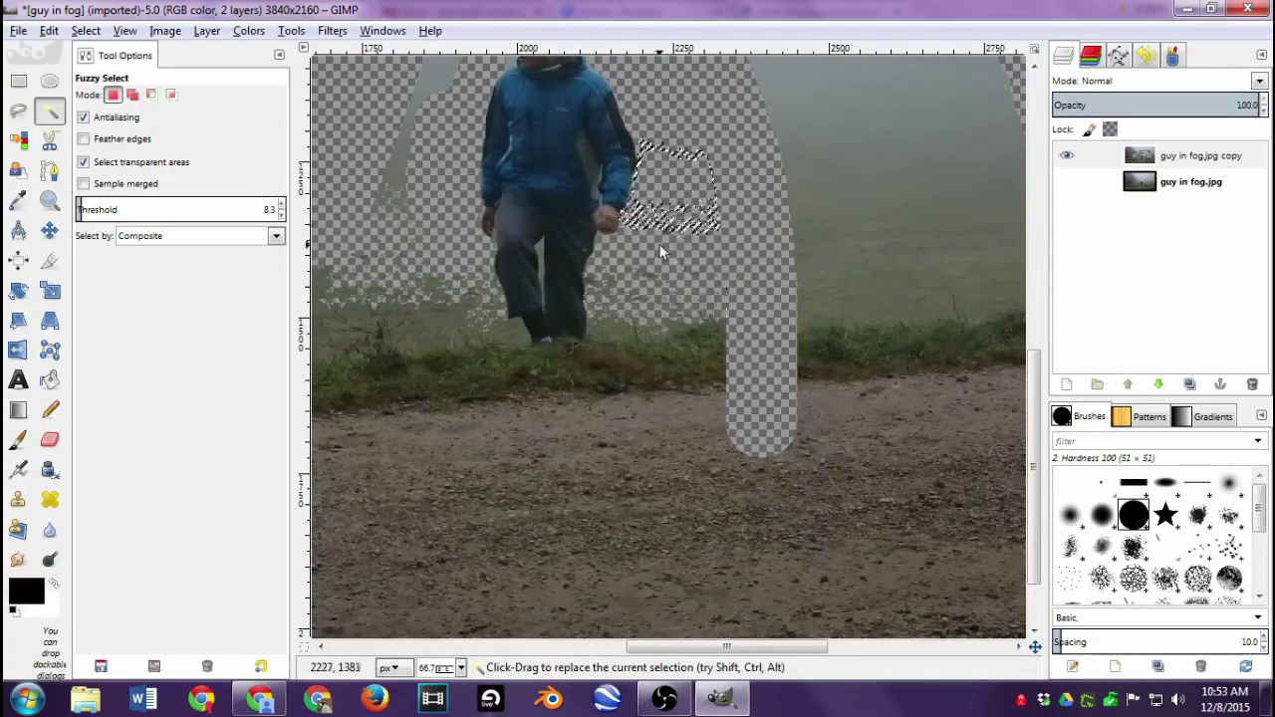
Select and delete the fog above and around the man's head with Fuzzy Select
scroll(658, 243, up, 5)
click(584, 289)
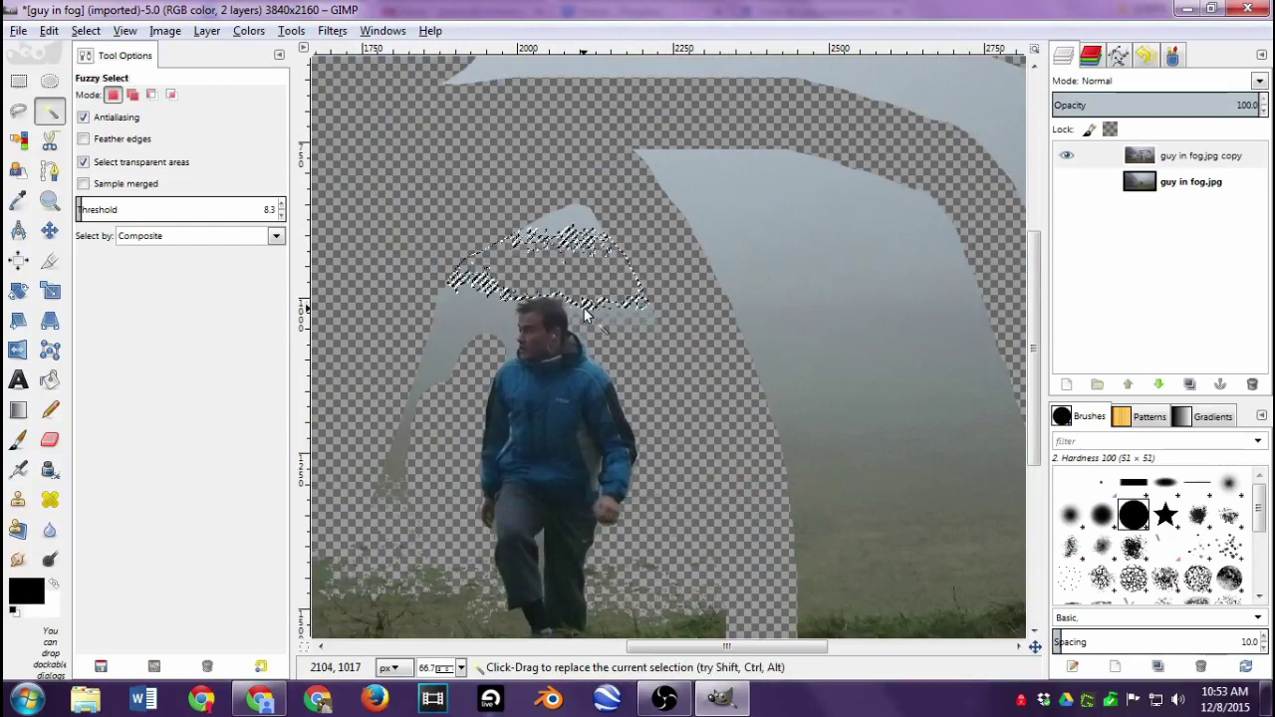
click(610, 317)
drag(502, 336, 530, 369)
Remove the background between the man's legs and the grass patches around his shoes with Fuzzy Select
scroll(530, 361, down, 5)
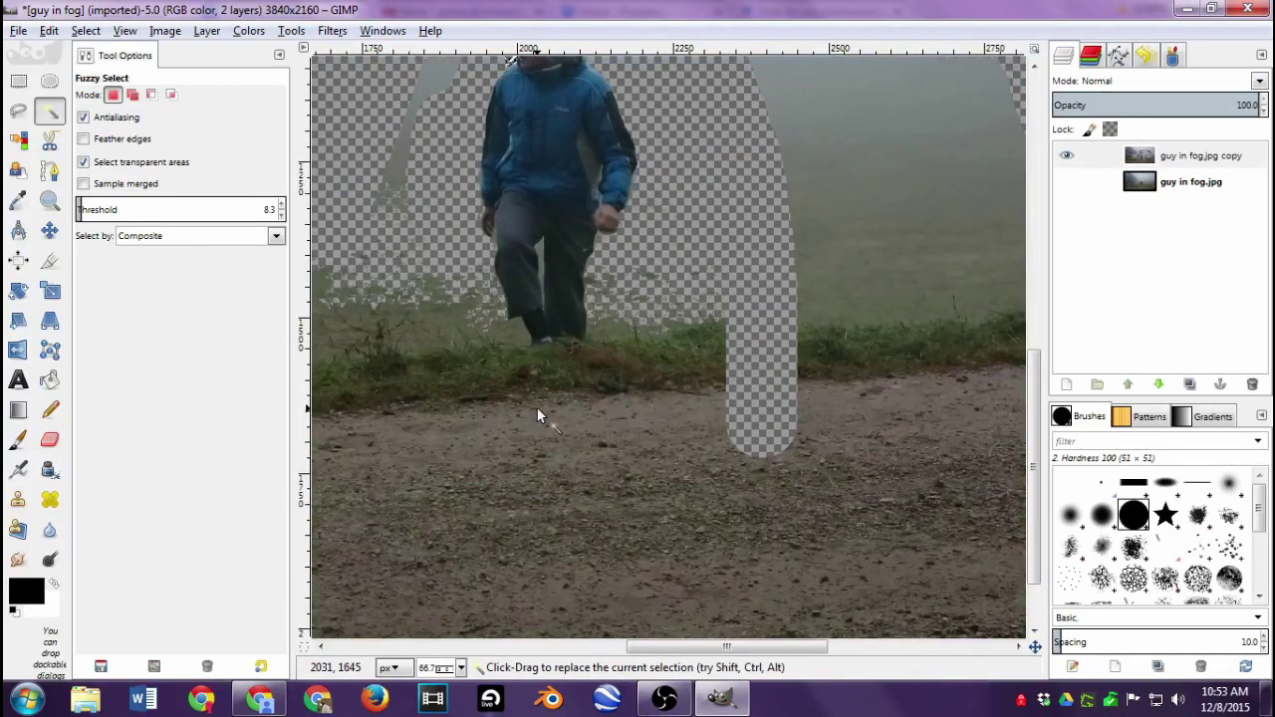
click(547, 278)
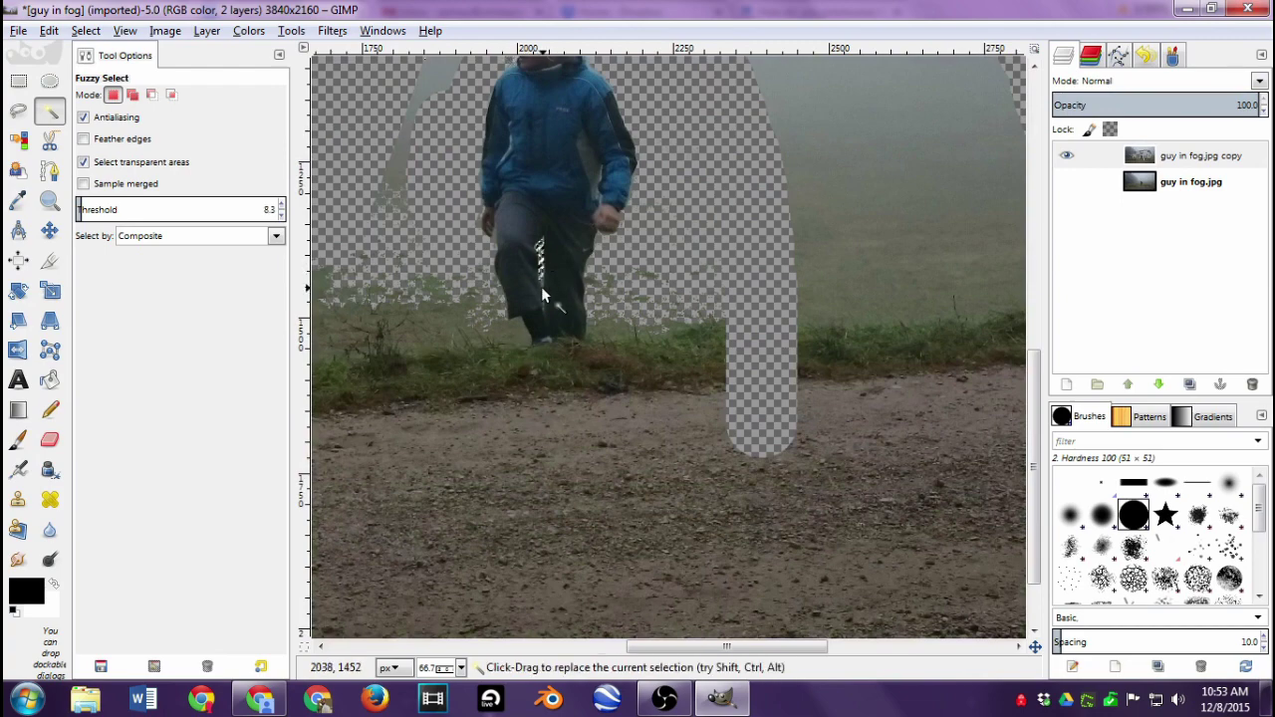
click(541, 281)
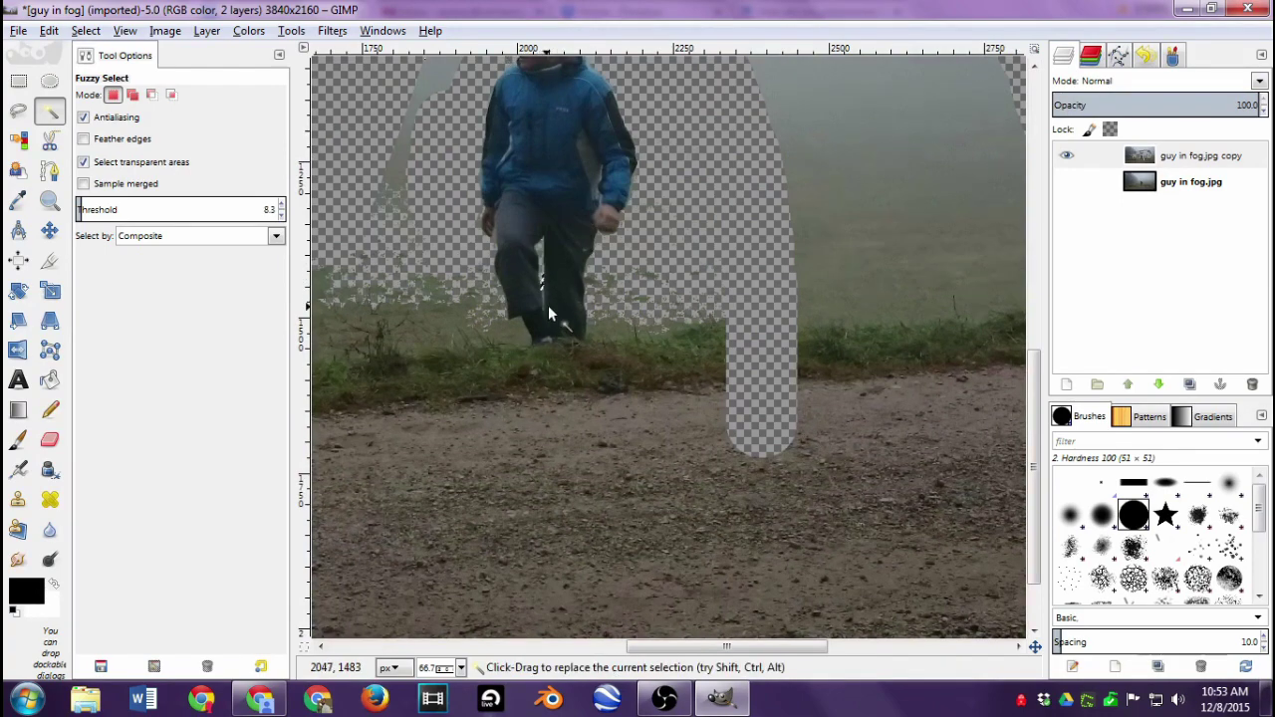
click(516, 337)
click(551, 347)
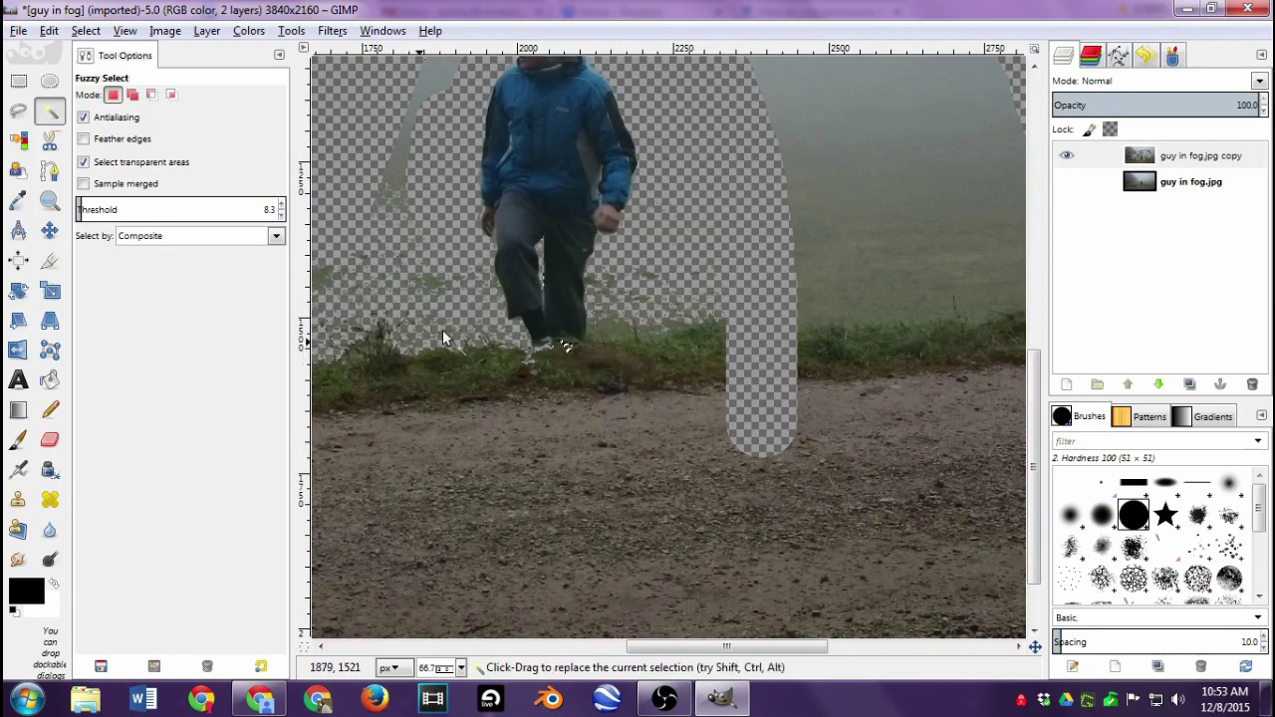
Clear the selection and erase the grass beneath and on both sides of the man's feet with the Eraser
click(50, 439)
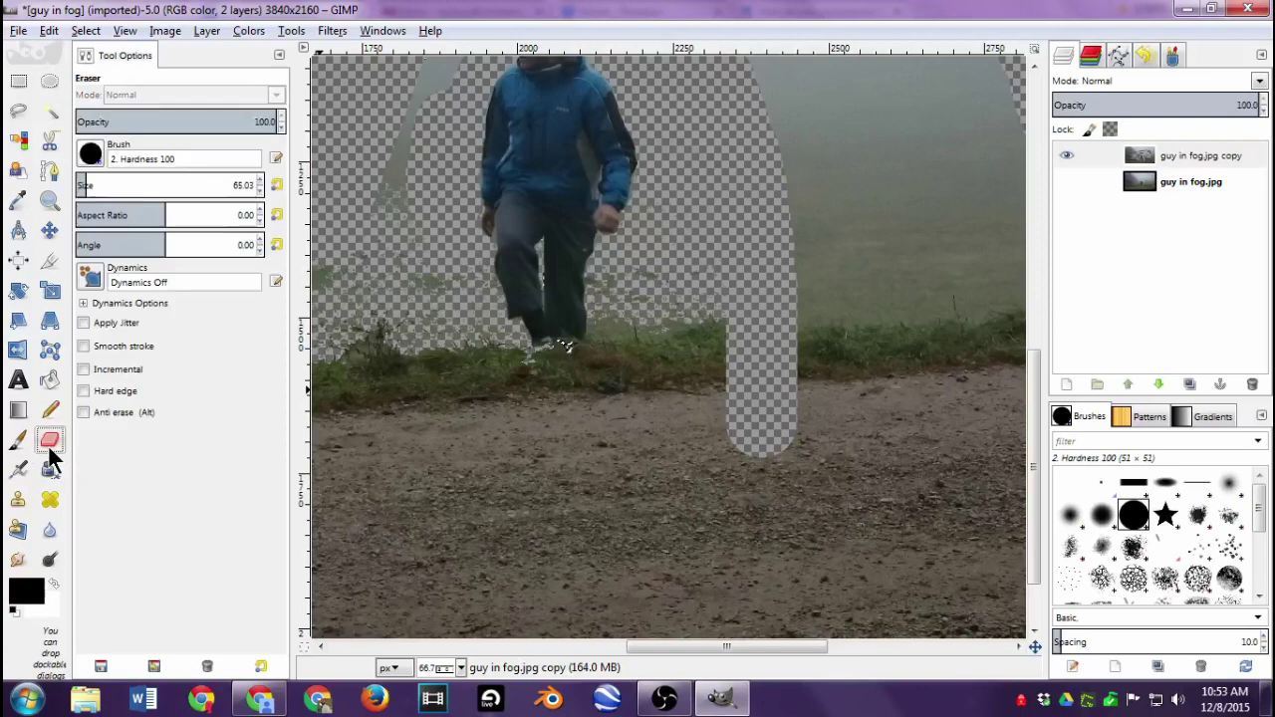
click(574, 366)
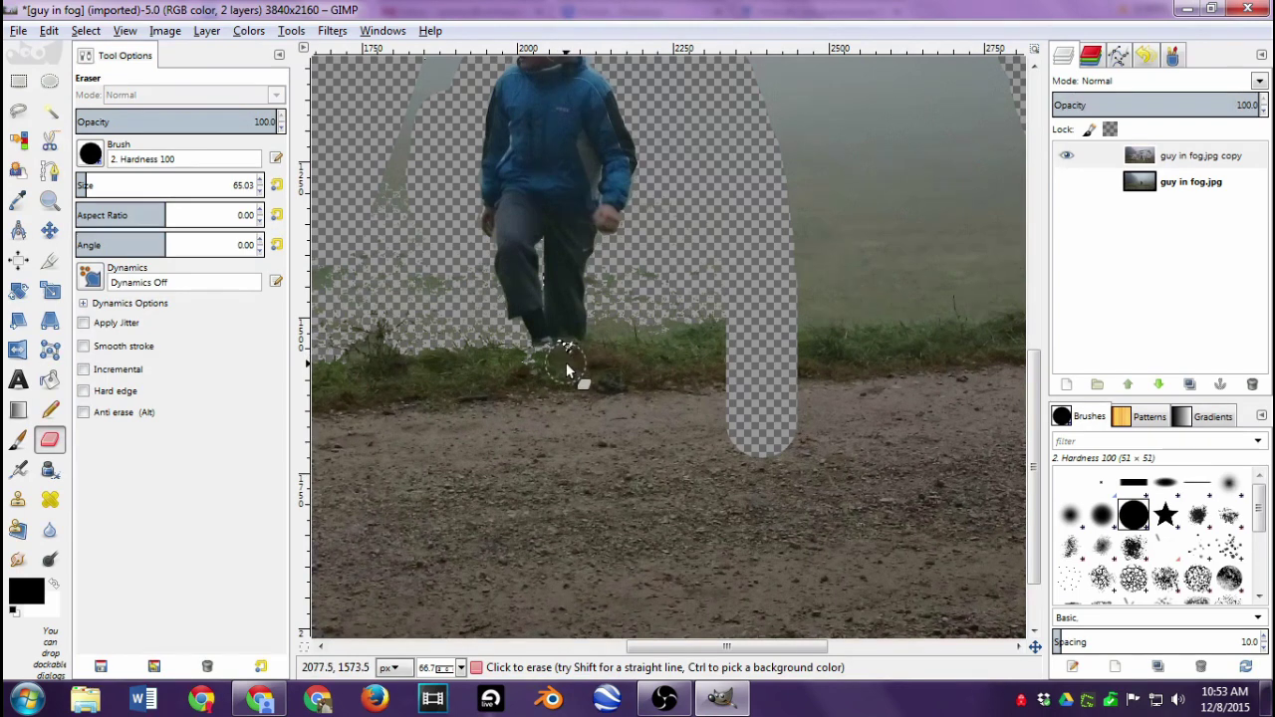
click(85, 30)
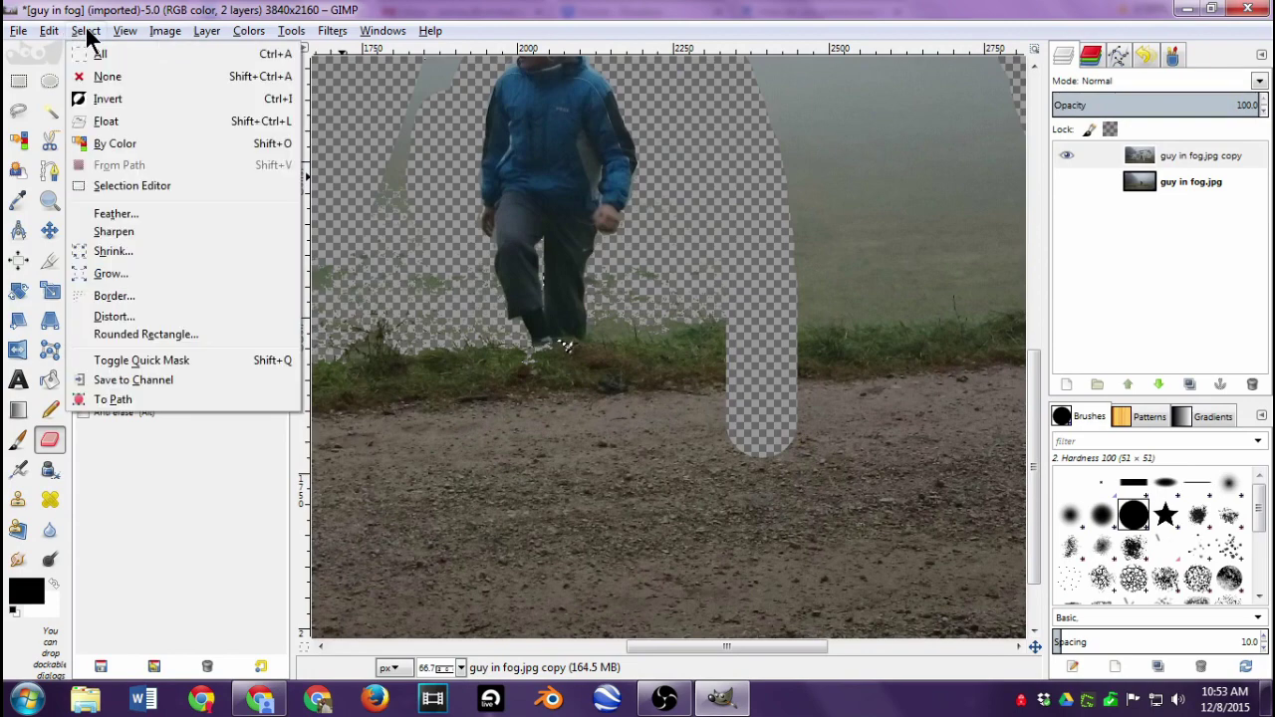
click(138, 78)
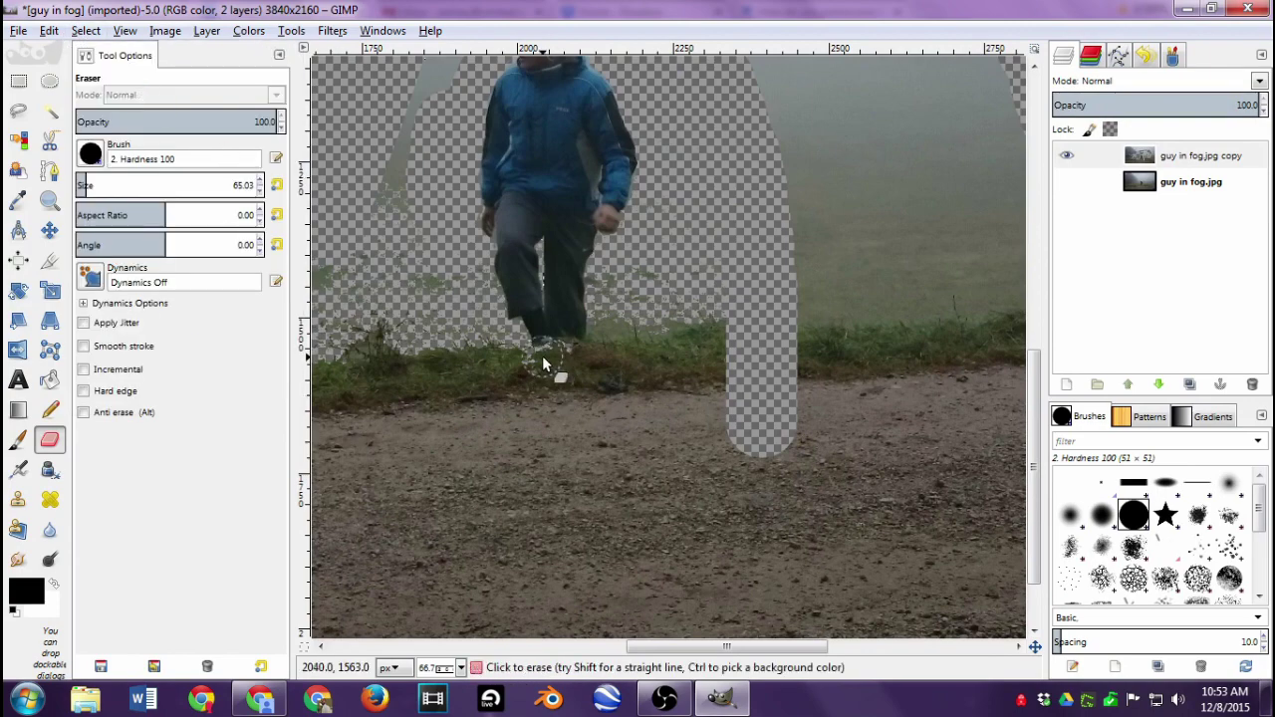
mouse_move(542, 360)
mouse_down()
mouse_move(602, 362)
mouse_move(609, 278)
mouse_move(631, 271)
mouse_move(652, 290)
mouse_move(631, 354)
mouse_move(649, 358)
mouse_move(687, 316)
mouse_up()
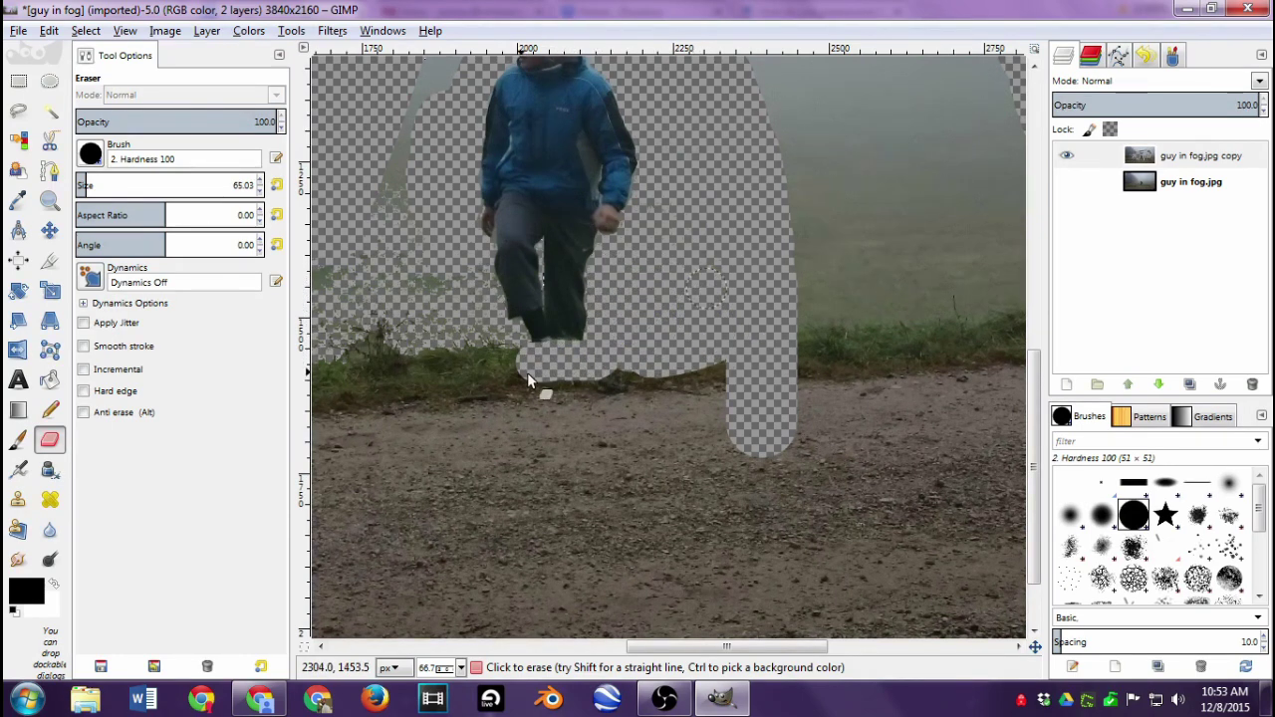
drag(527, 373, 478, 322)
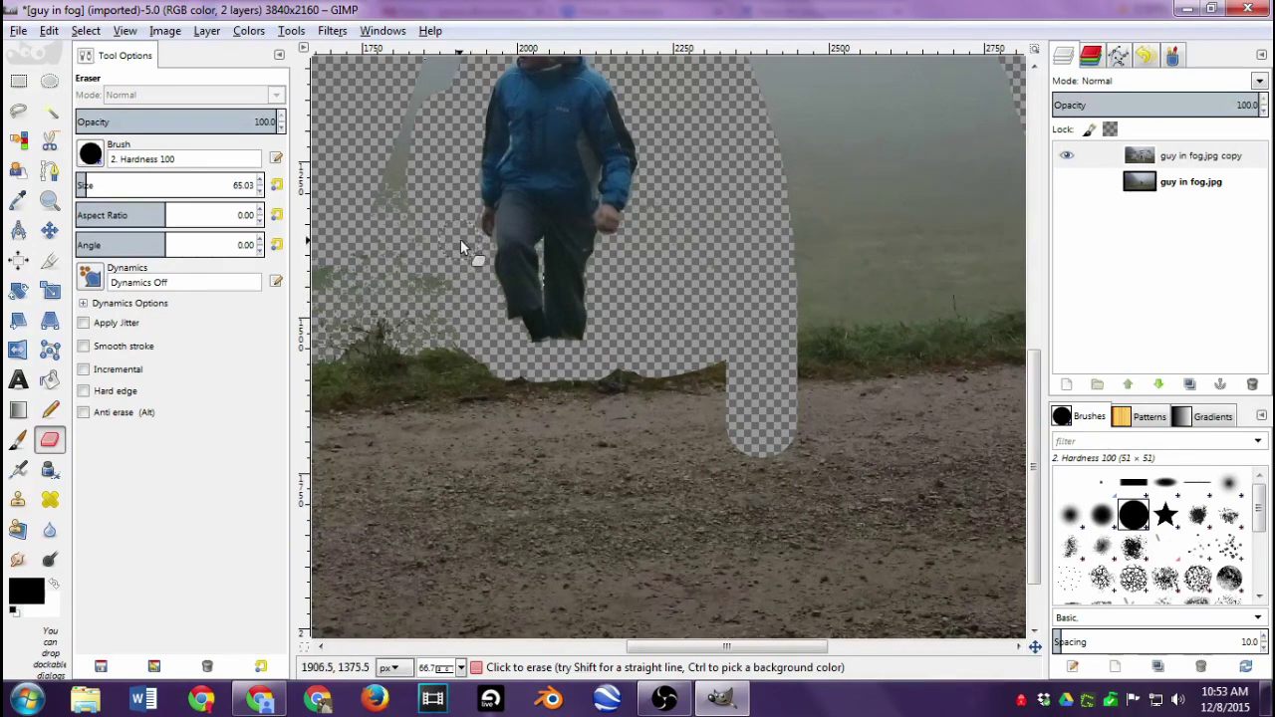
Erase the leftover patch of fog floating above the man's head
scroll(429, 139, up, 3)
scroll(419, 149, up, 3)
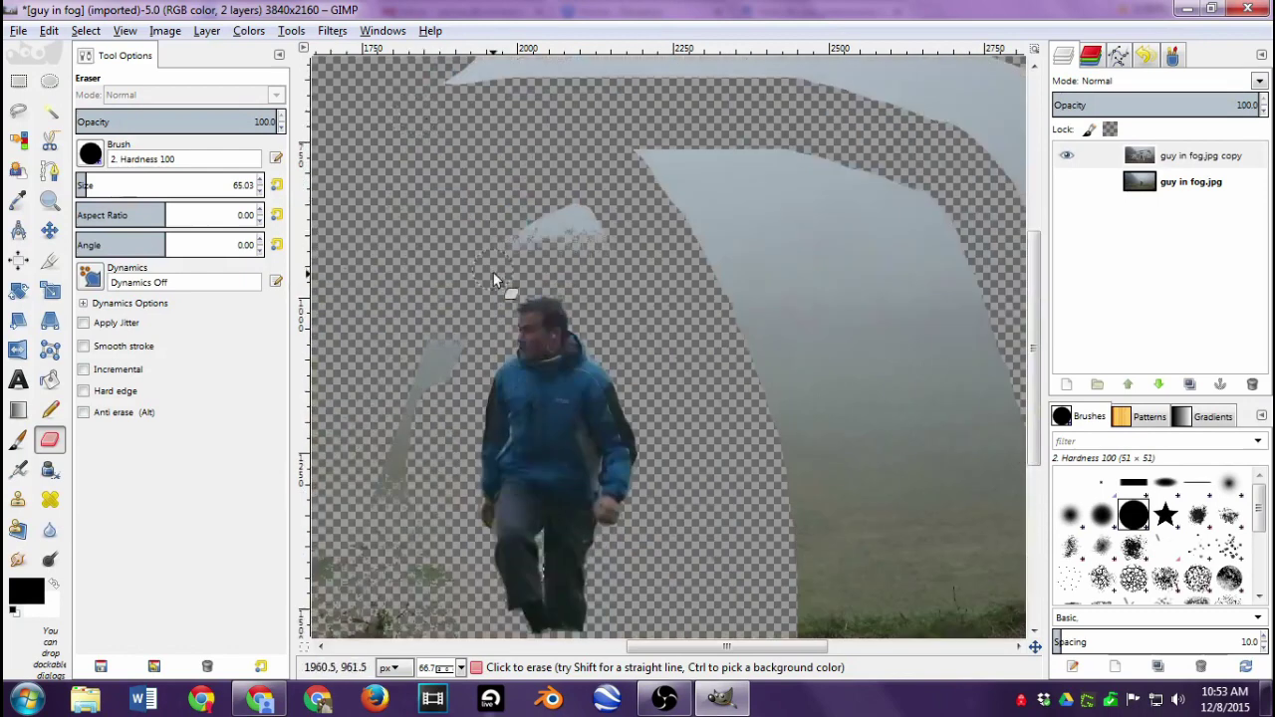
scroll(478, 254, down, 3)
mouse_move(451, 224)
mouse_down()
mouse_move(445, 194)
mouse_move(464, 192)
mouse_move(522, 80)
mouse_move(583, 95)
mouse_move(518, 94)
mouse_move(578, 63)
mouse_up()
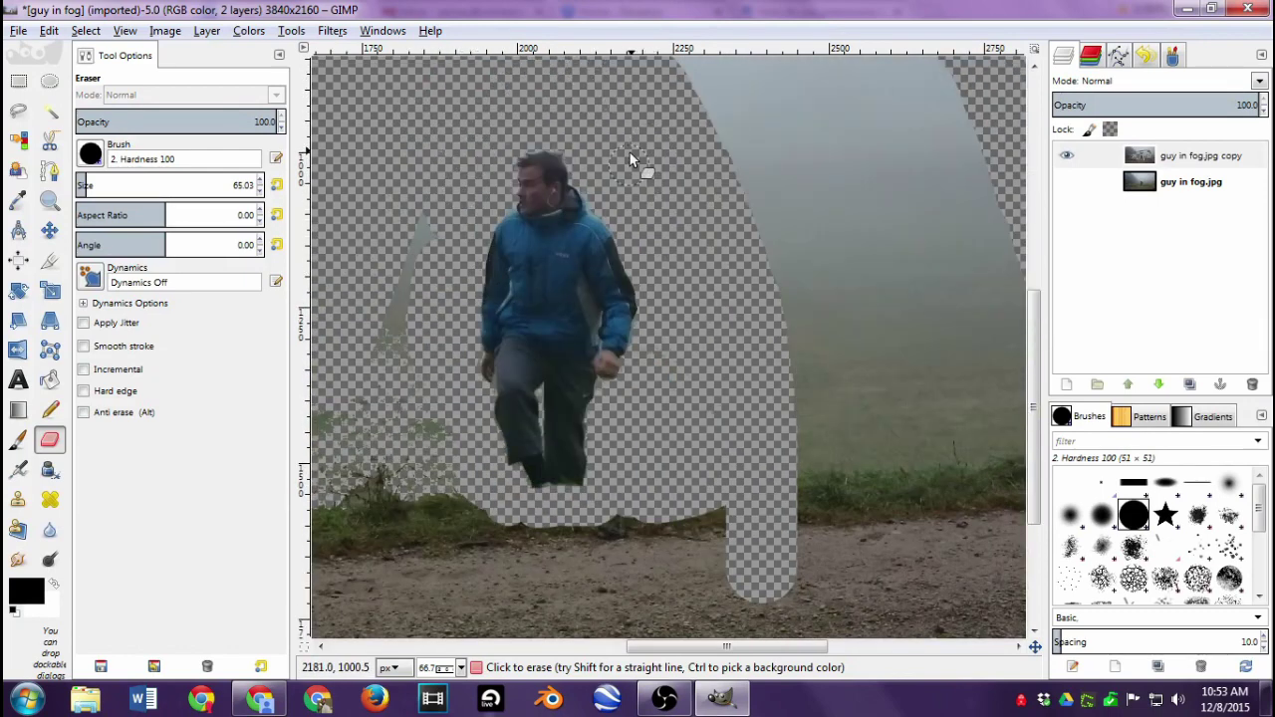
Erase broad strips of the remaining fog to the right of the man using the current Eraser size
scroll(726, 369, down, 5)
scroll(726, 370, up, 12)
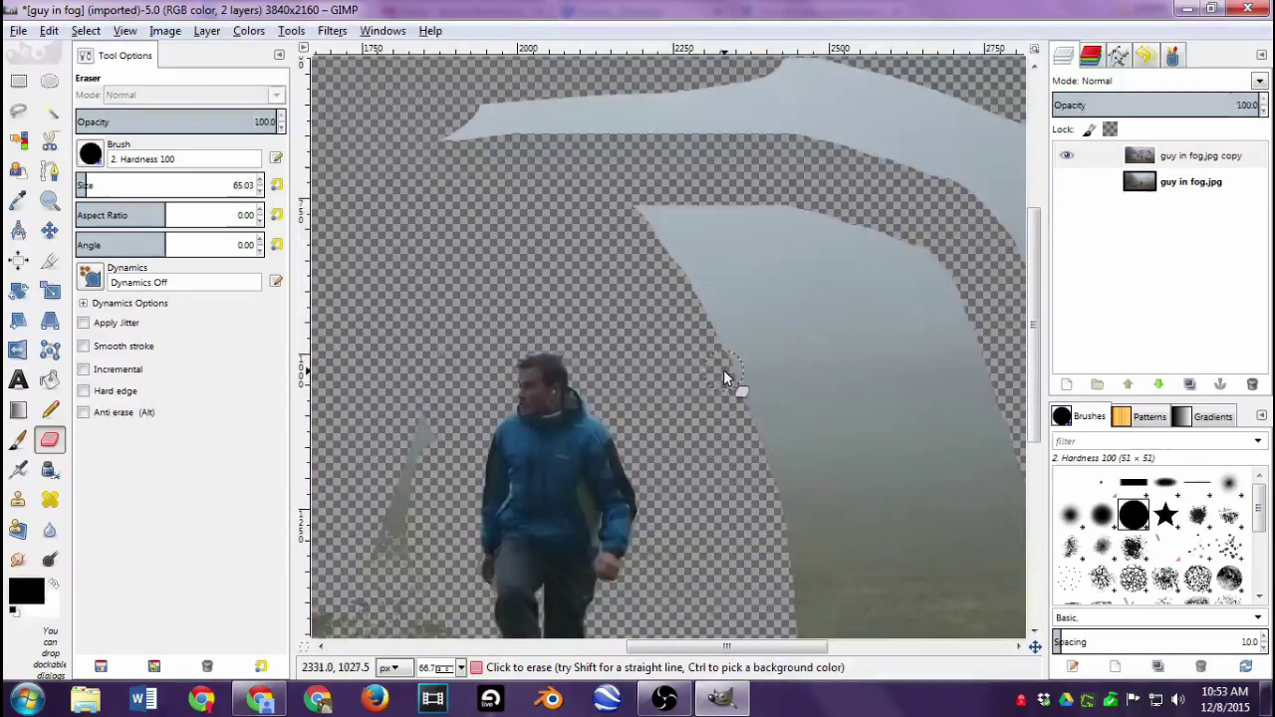
scroll(698, 373, down, 6)
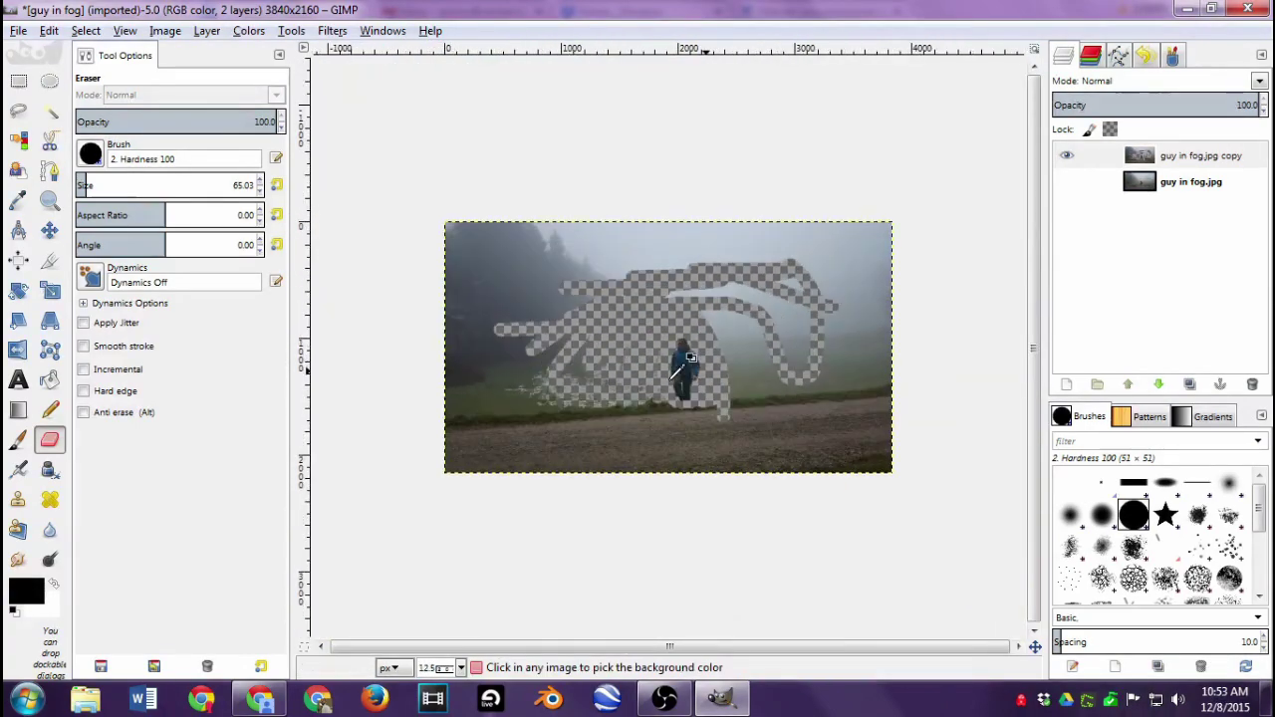
mouse_move(727, 287)
mouse_down()
mouse_move(746, 373)
mouse_move(793, 250)
mouse_move(786, 364)
mouse_up()
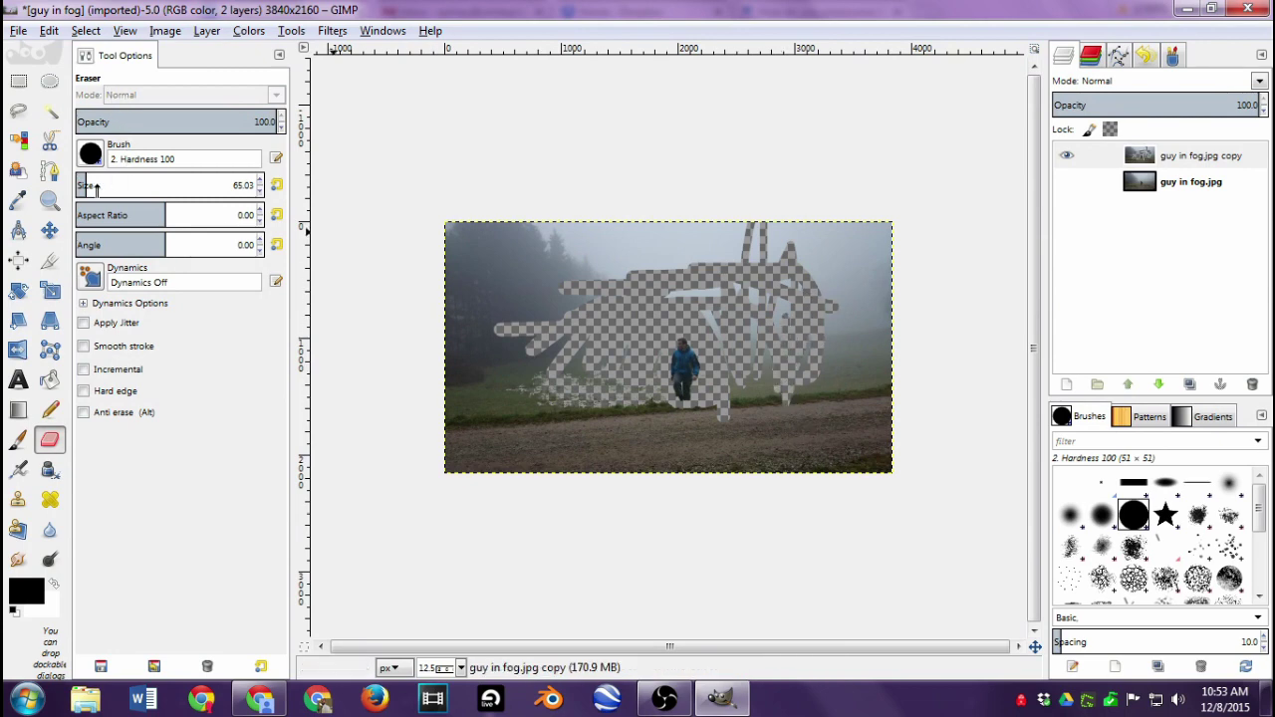
Increase the Eraser size to 580.73 and erase all remaining fog, grass and road around the man
drag(84, 186, 179, 186)
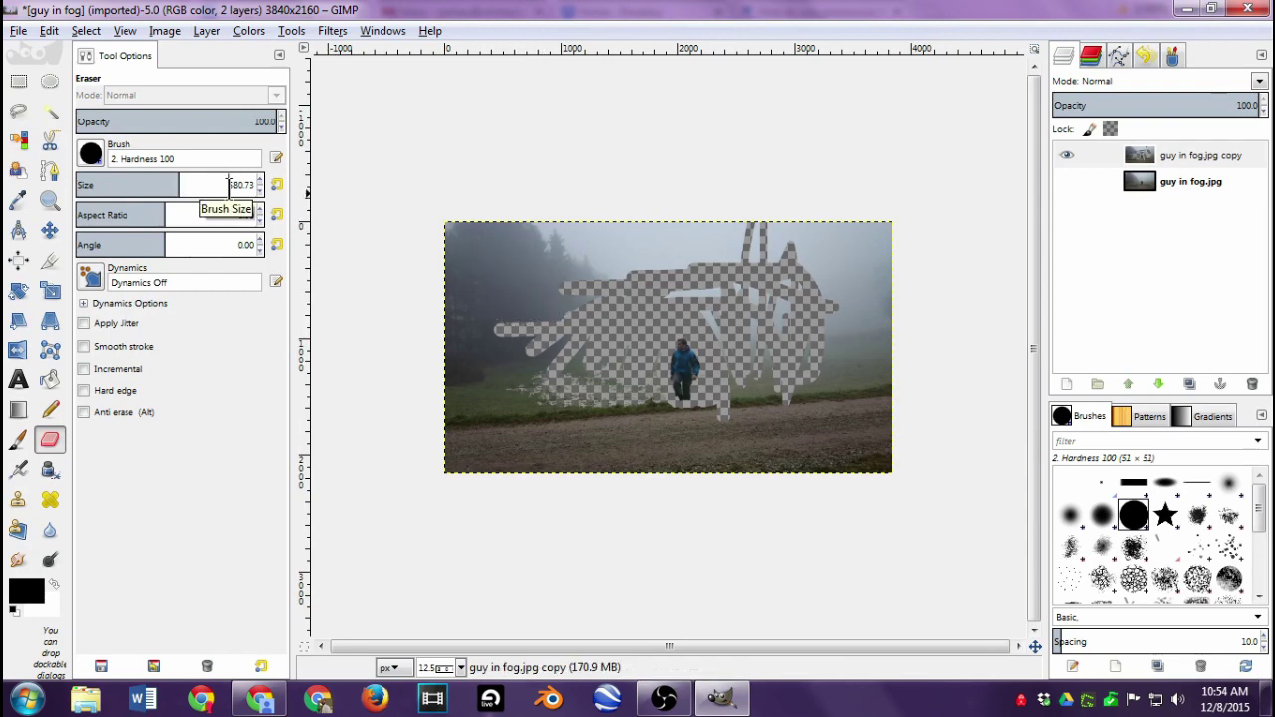
mouse_move(519, 404)
mouse_down()
mouse_move(516, 296)
mouse_move(498, 321)
mouse_move(489, 220)
mouse_move(441, 483)
mouse_move(453, 237)
mouse_move(552, 550)
mouse_move(573, 252)
mouse_move(547, 307)
mouse_move(536, 220)
mouse_move(607, 256)
mouse_move(751, 263)
mouse_move(683, 275)
mouse_move(765, 355)
mouse_move(747, 457)
mouse_move(775, 237)
mouse_move(700, 208)
mouse_move(815, 253)
mouse_move(800, 485)
mouse_move(882, 184)
mouse_move(870, 449)
mouse_move(870, 257)
mouse_move(837, 242)
mouse_move(845, 395)
mouse_up()
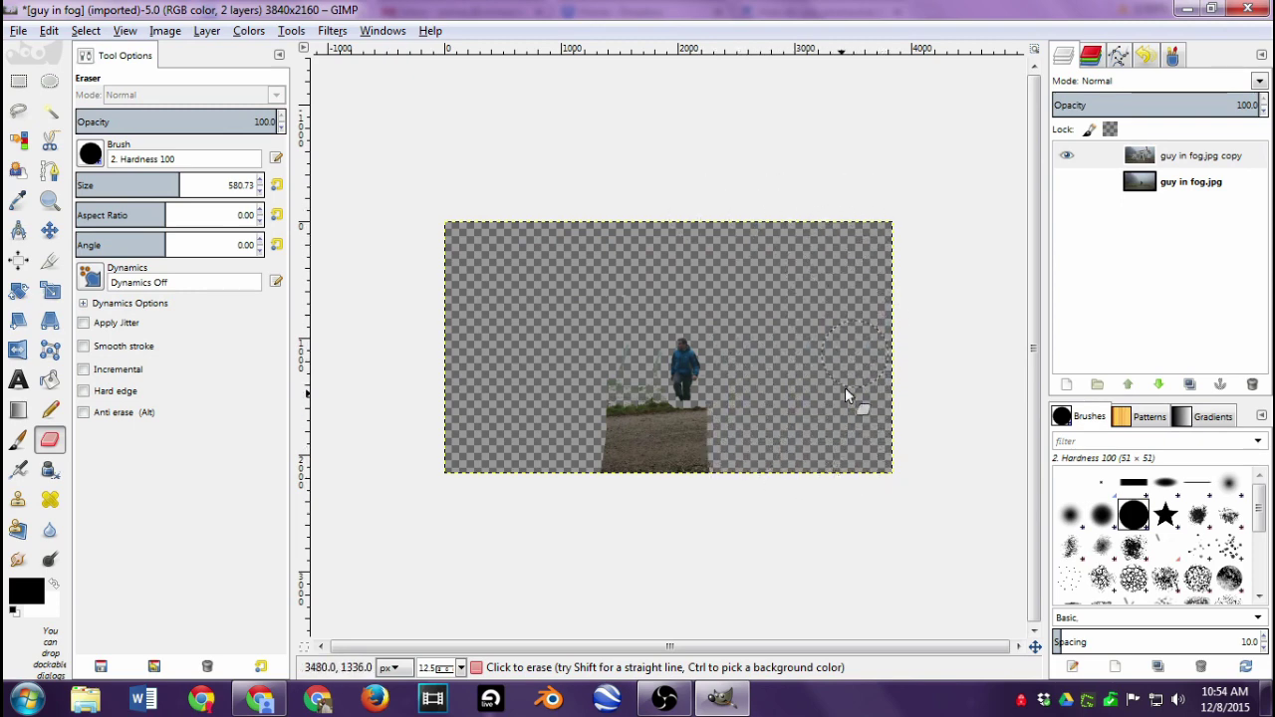
mouse_move(763, 452)
mouse_down()
mouse_move(712, 458)
mouse_move(703, 439)
mouse_move(664, 450)
mouse_move(650, 436)
mouse_move(674, 442)
mouse_move(633, 405)
mouse_up()
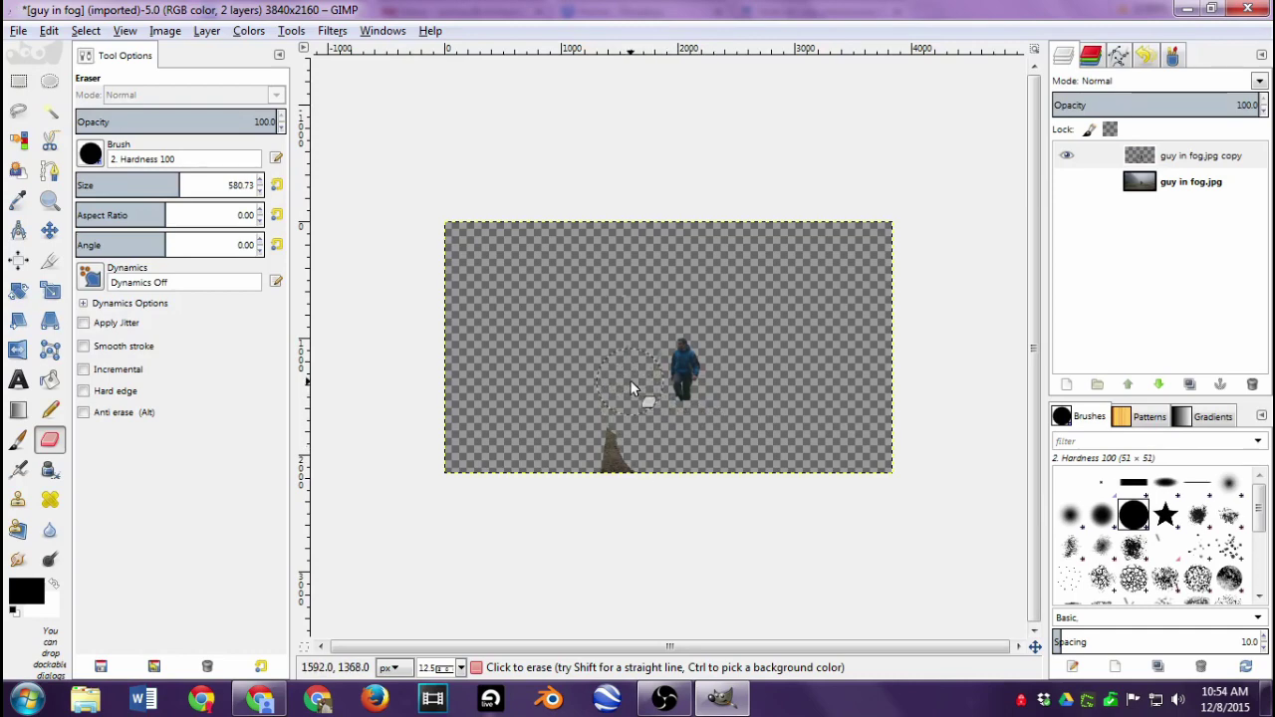
mouse_move(609, 450)
mouse_down()
mouse_move(604, 439)
mouse_move(640, 489)
mouse_up()
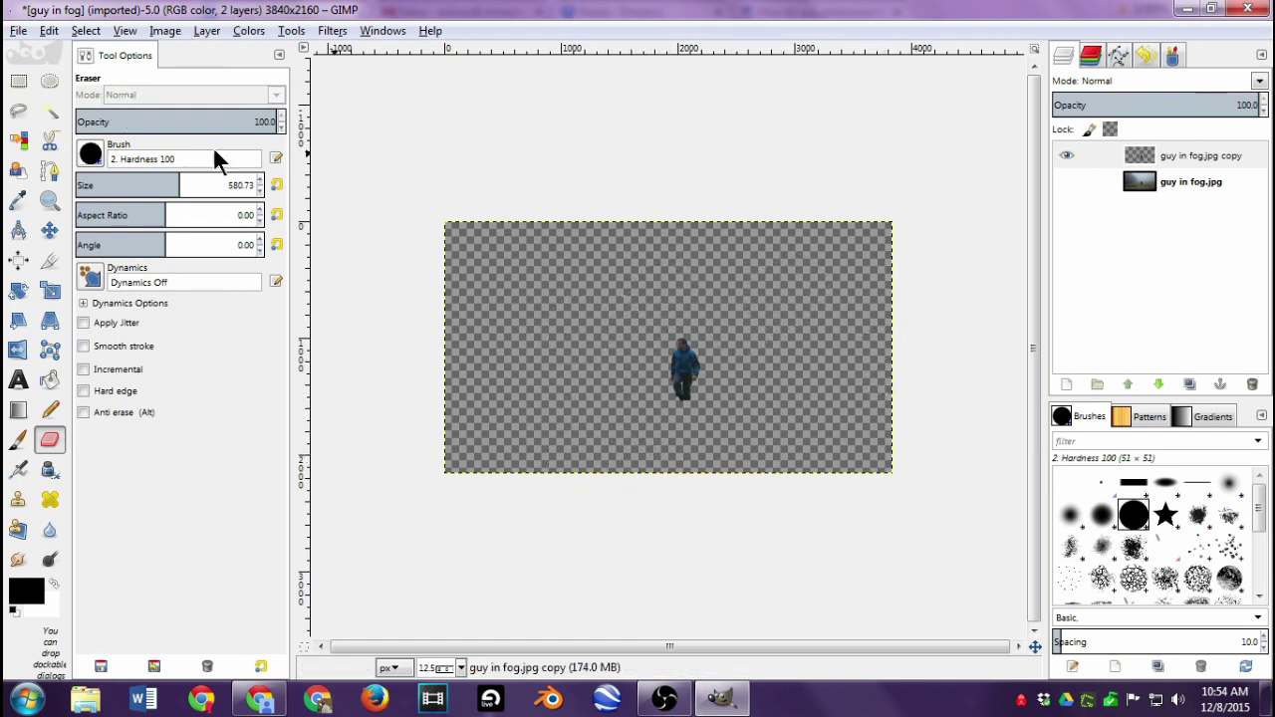
click(1157, 157)
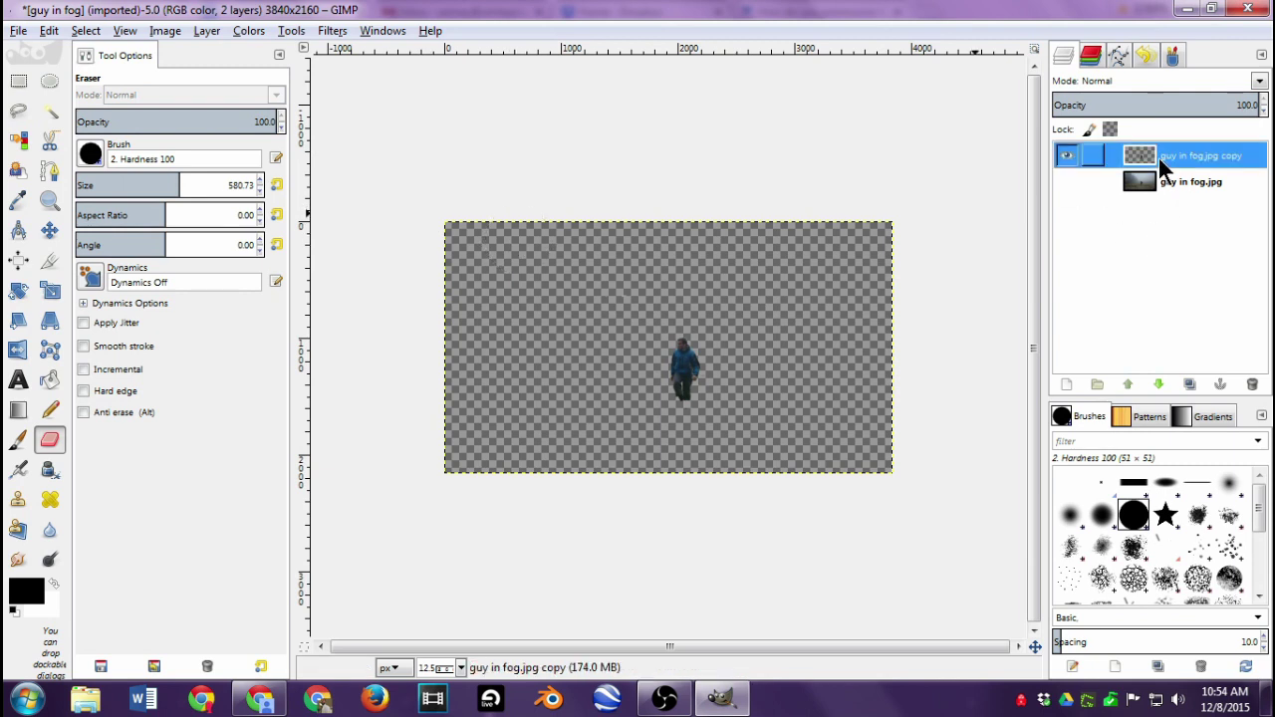
drag(1158, 156, 1152, 327)
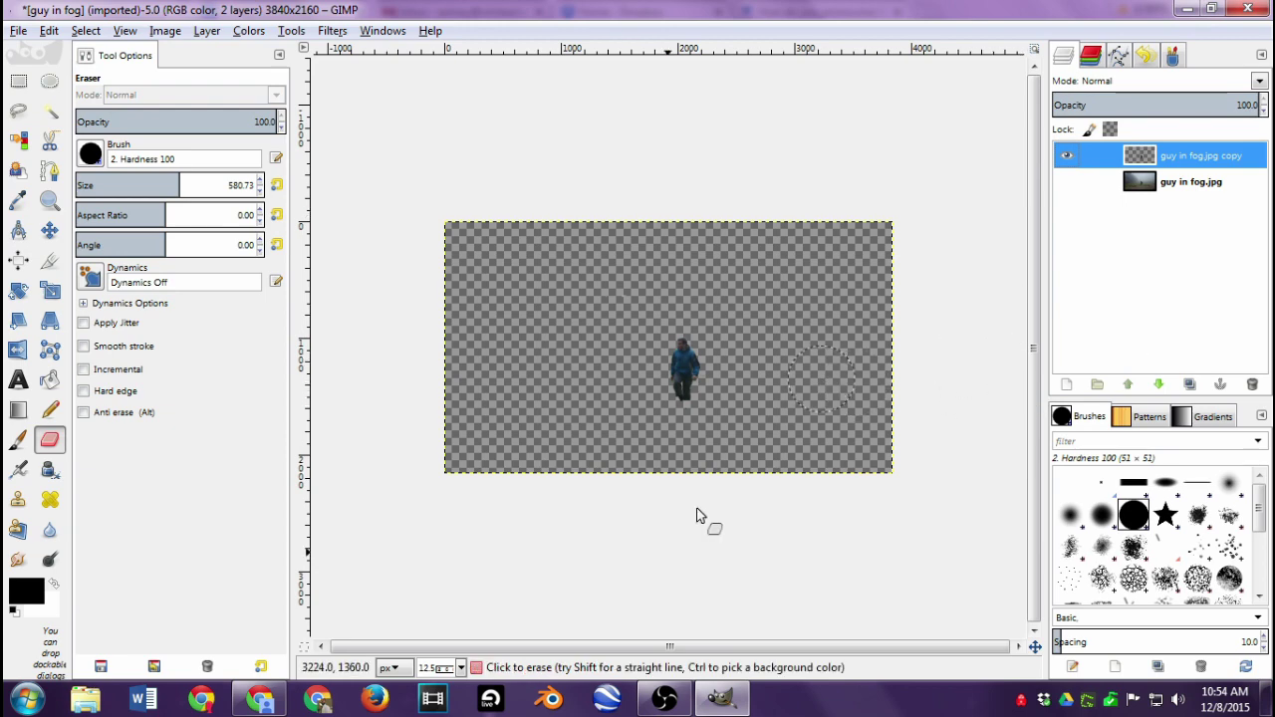
Switch to Windows Explorer, open the GIMP folder on the Desktop, and shrink and move its window to expose the canvas
click(107, 702)
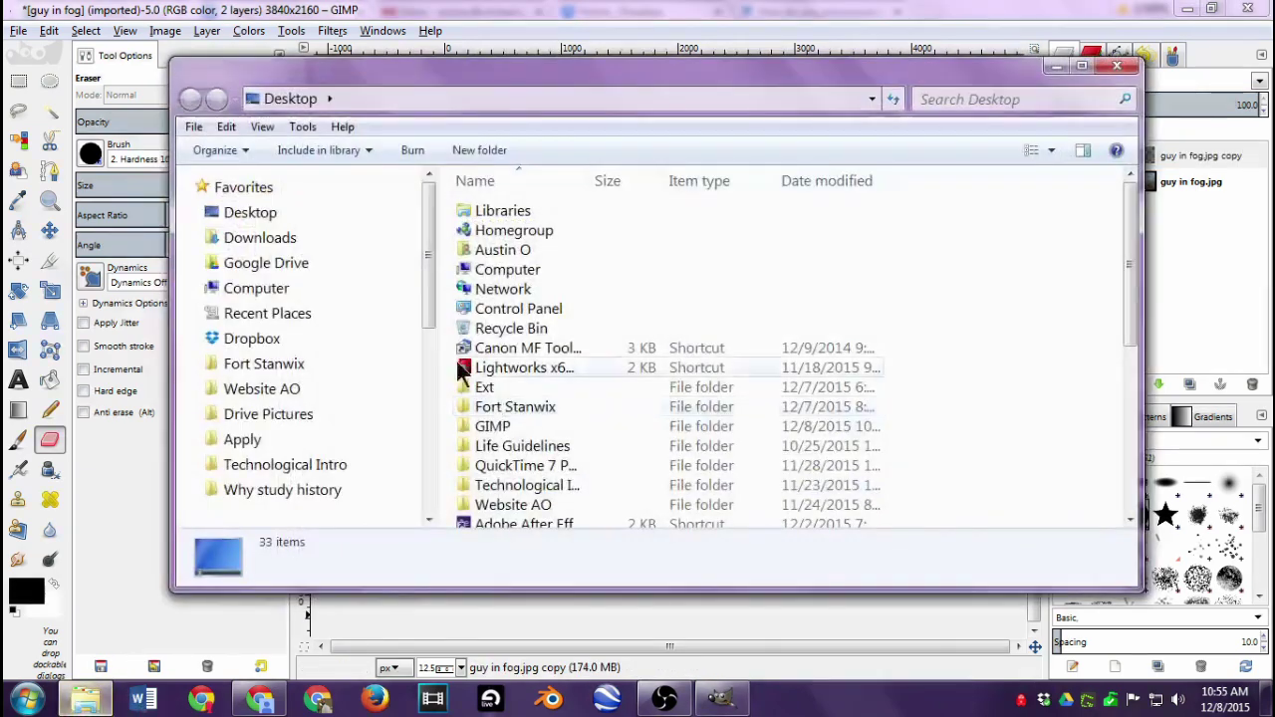
click(320, 210)
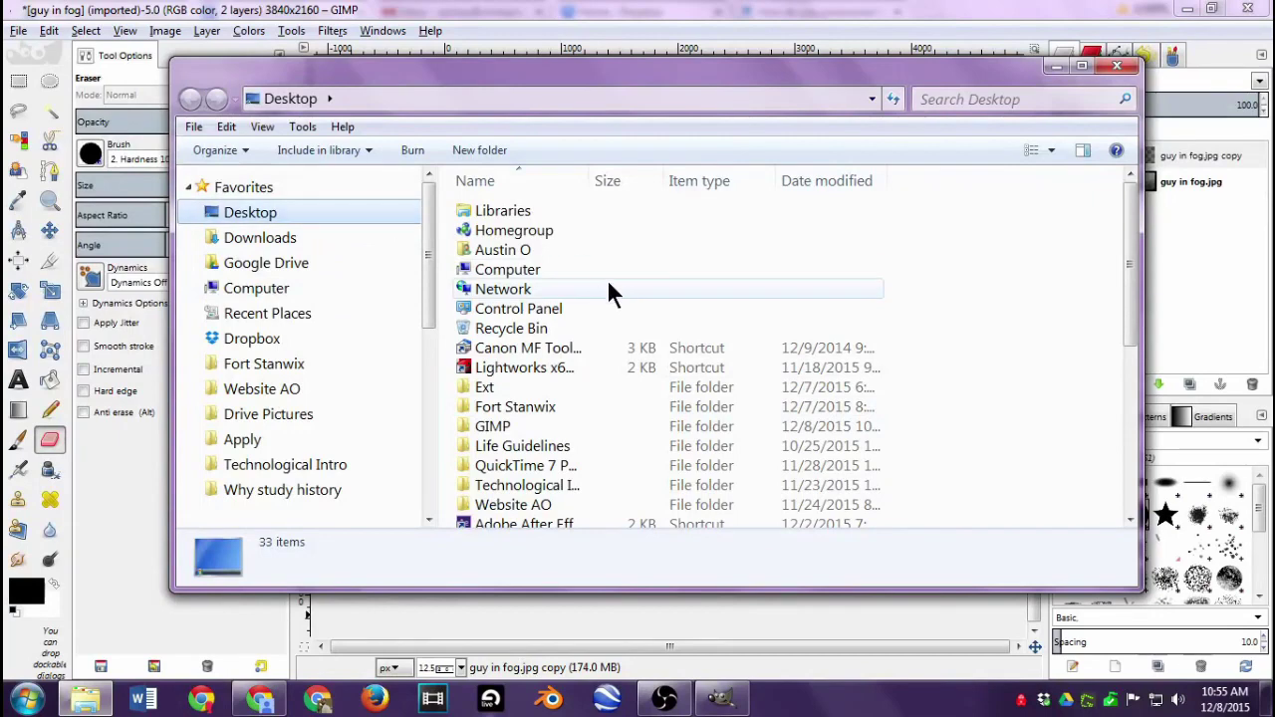
double_click(519, 425)
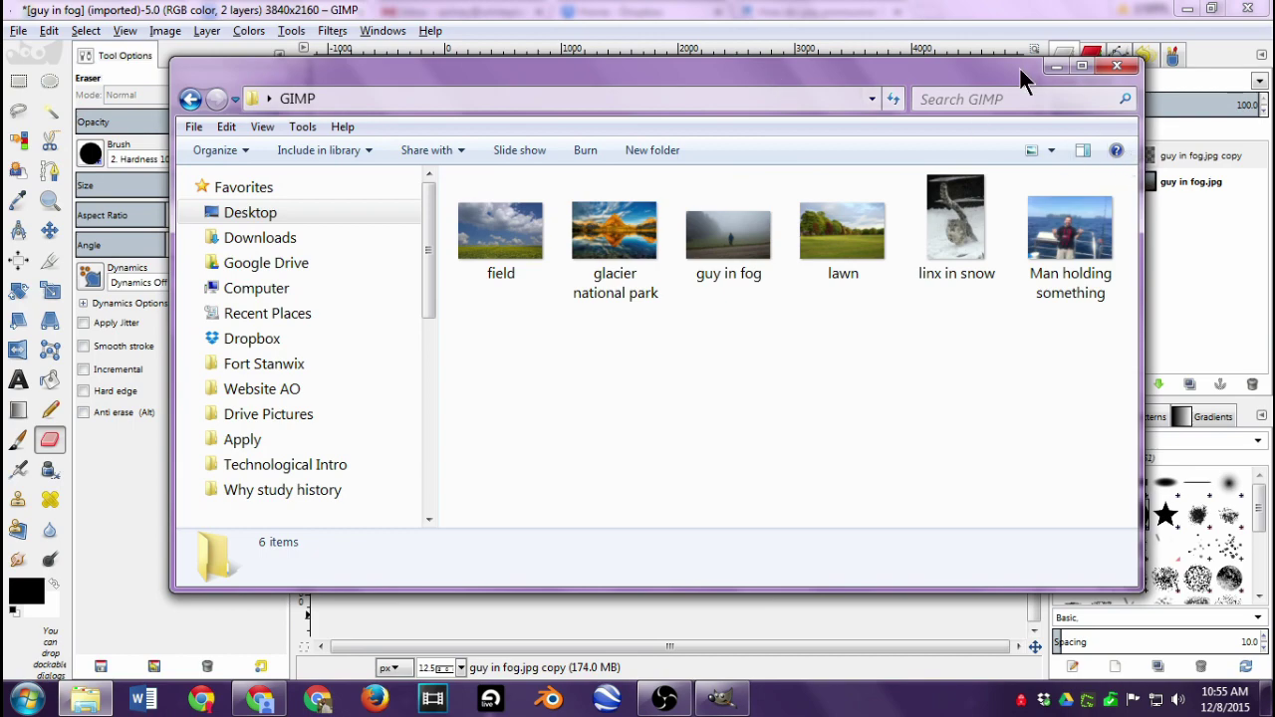
drag(1020, 70, 893, 120)
drag(1014, 177, 697, 175)
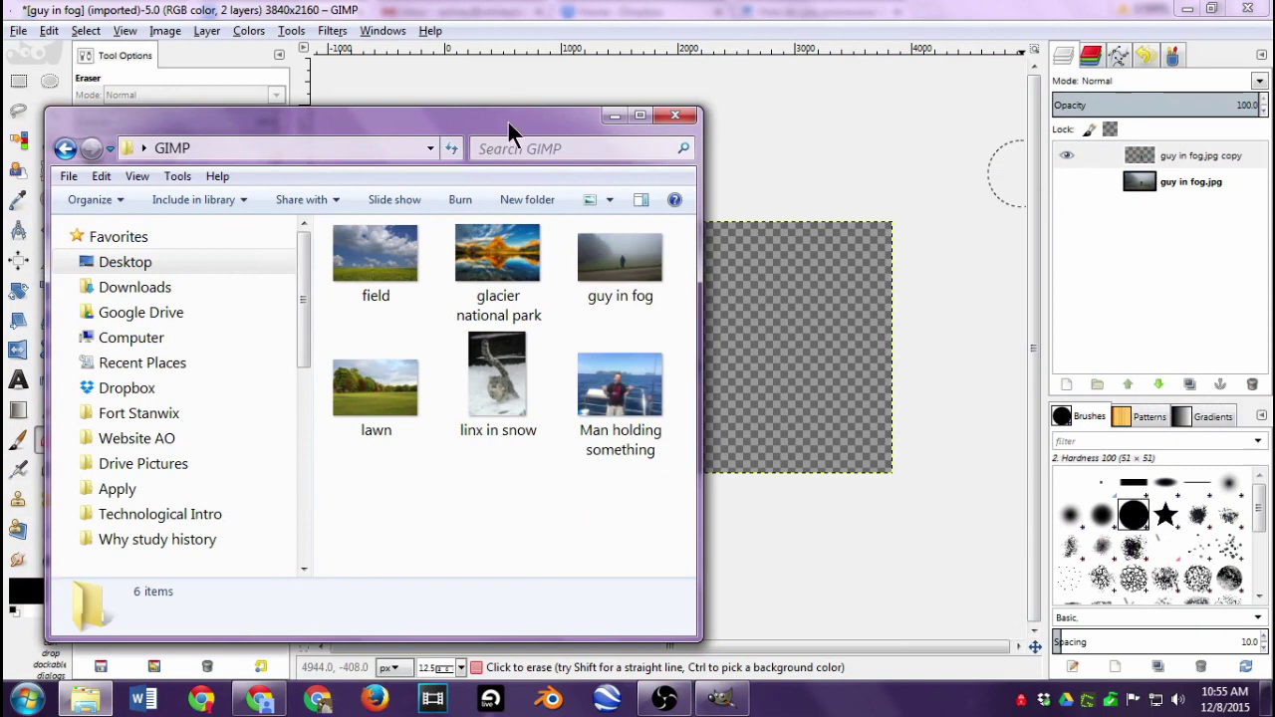
drag(507, 120, 348, 92)
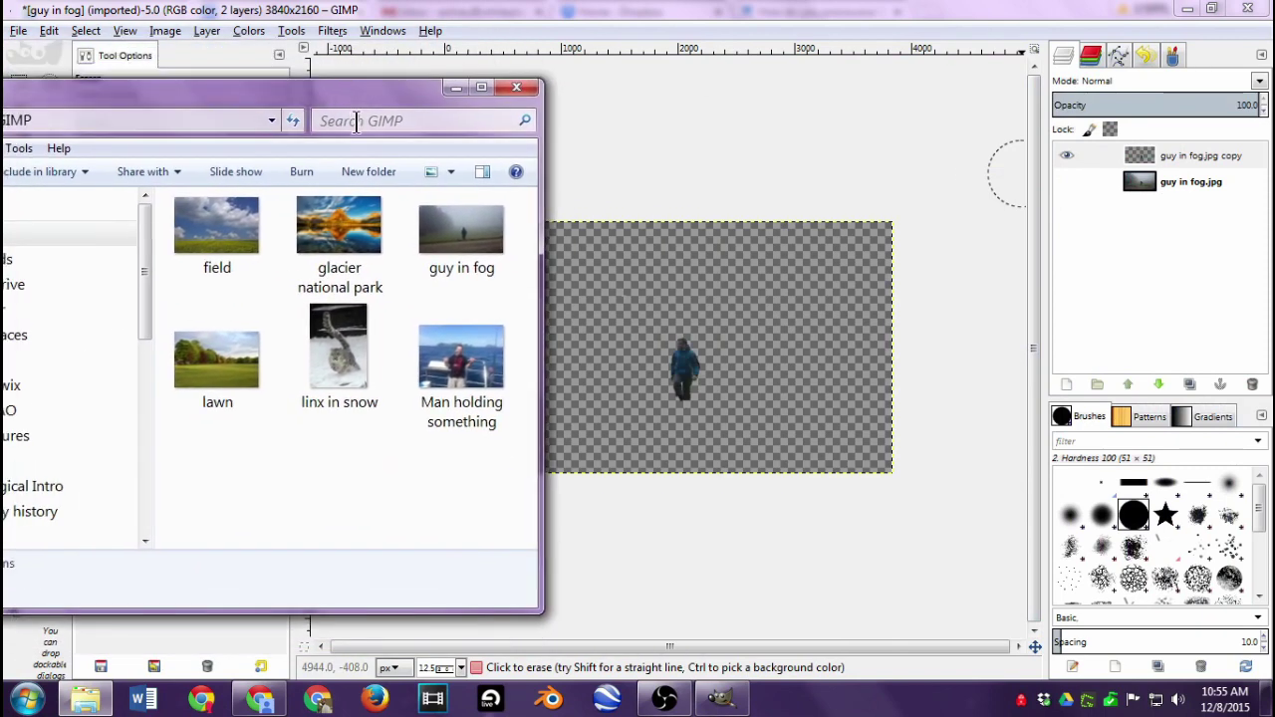
Bring the lawn picture from the GIMP folder into the open image as a new layer
click(364, 247)
click(205, 250)
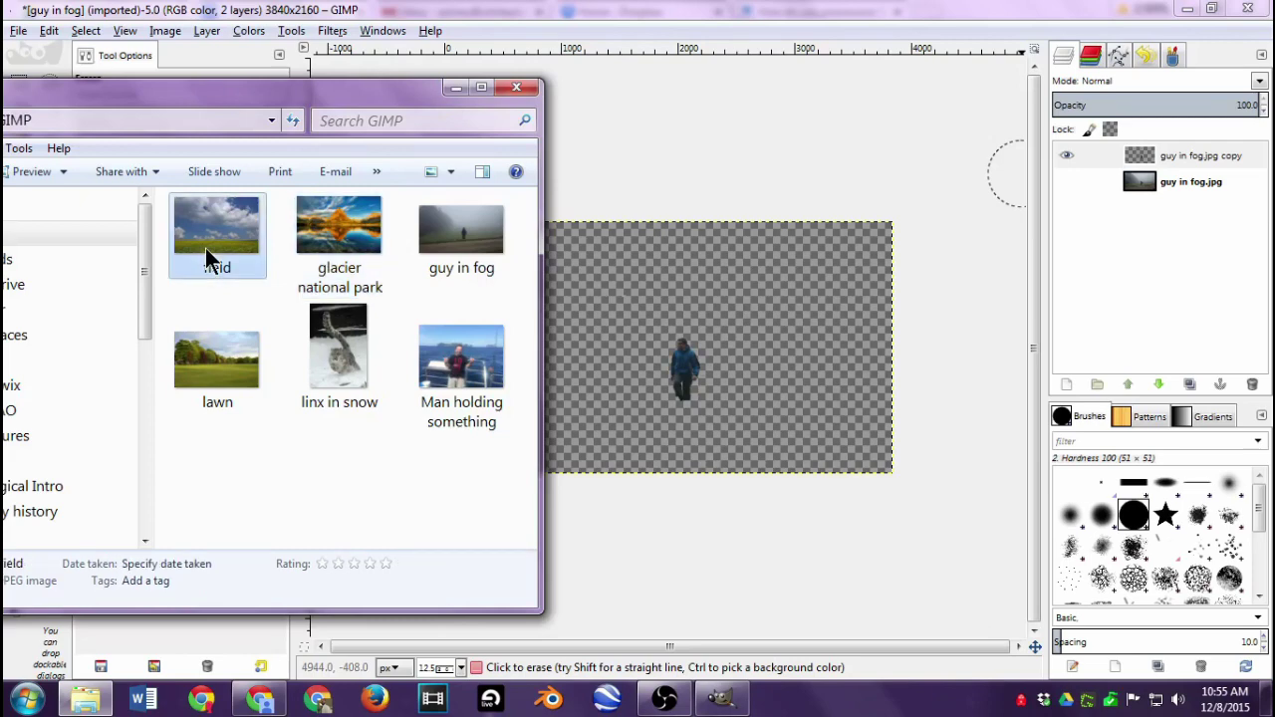
click(230, 378)
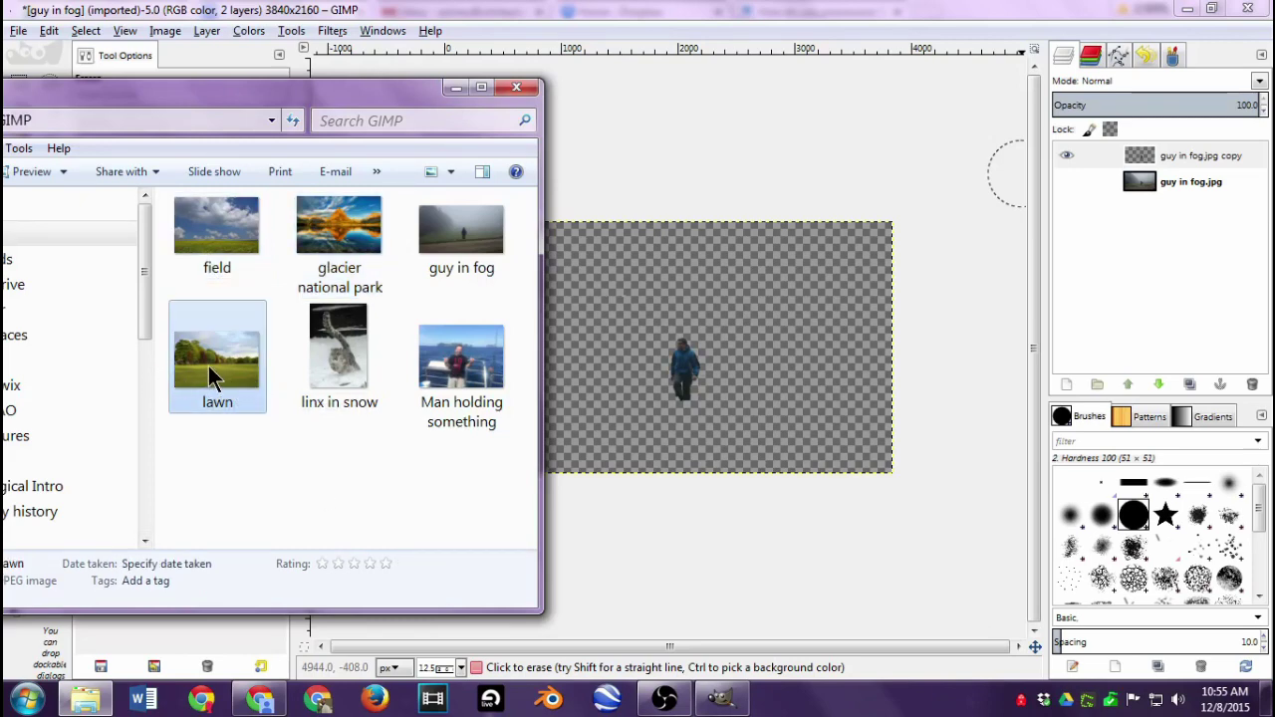
drag(211, 366, 767, 341)
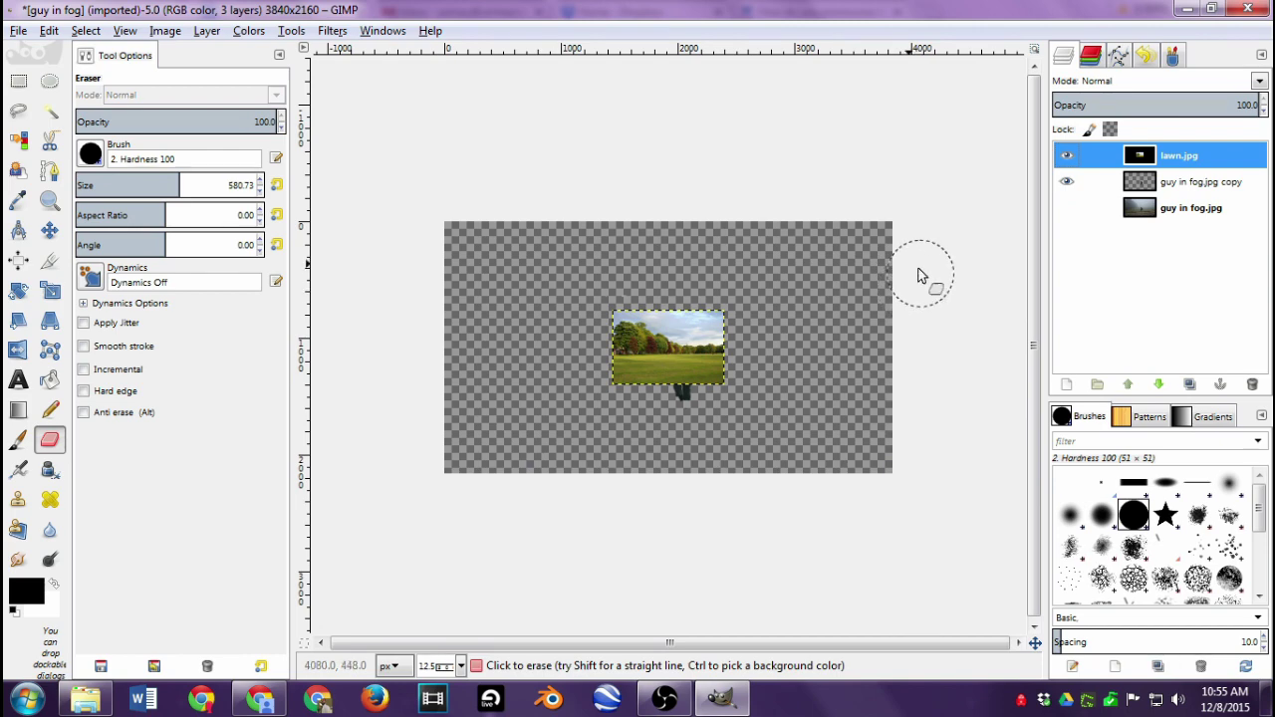
scroll(682, 340, up, 5)
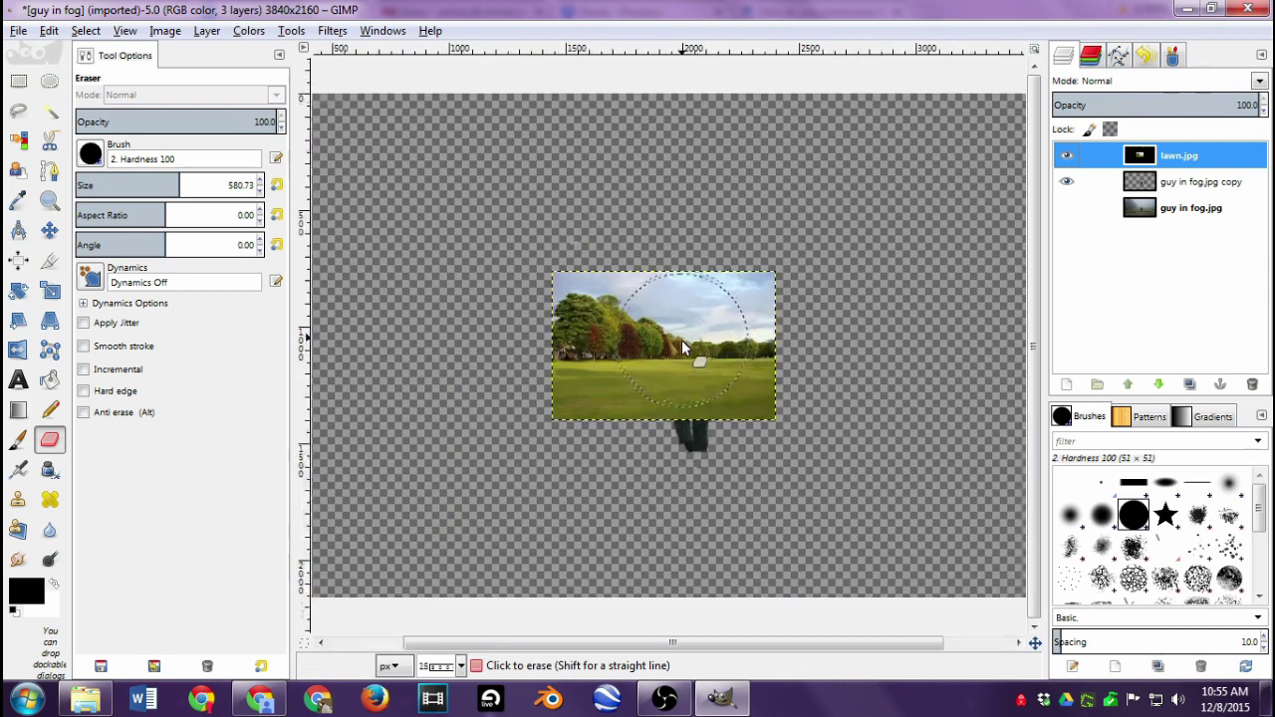
scroll(685, 329, down, 4)
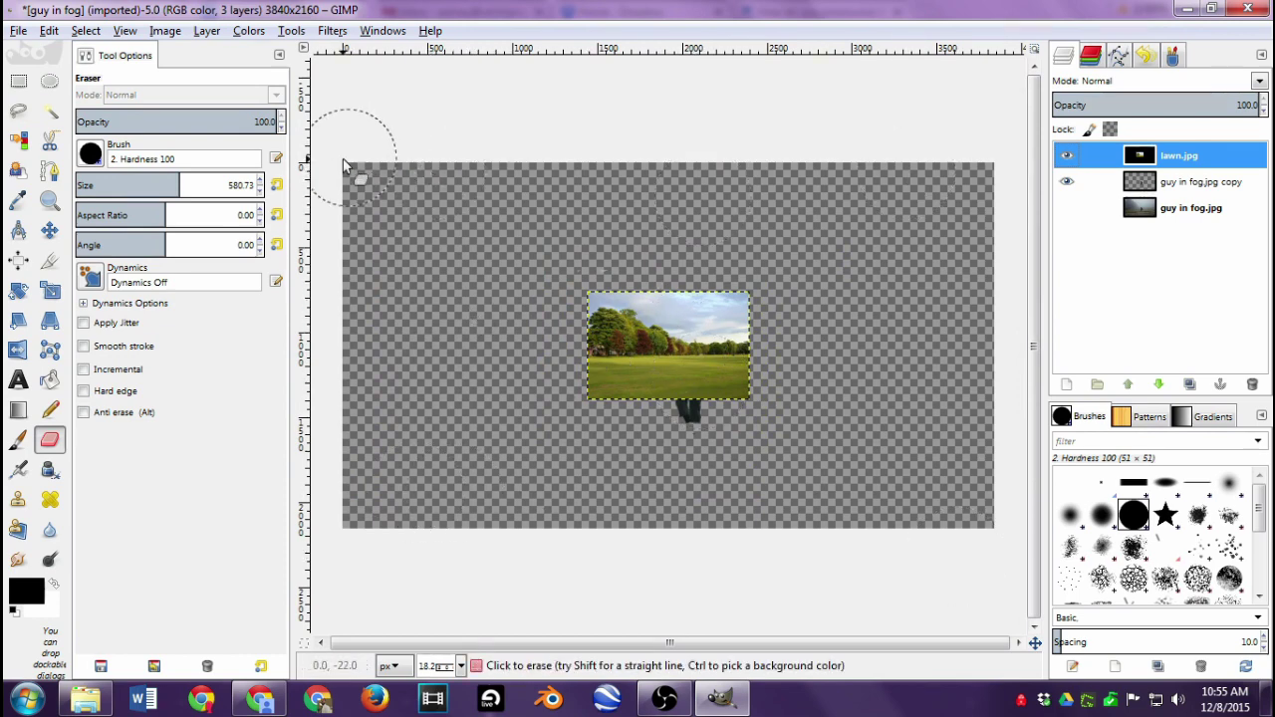
scroll(723, 448, down, 6)
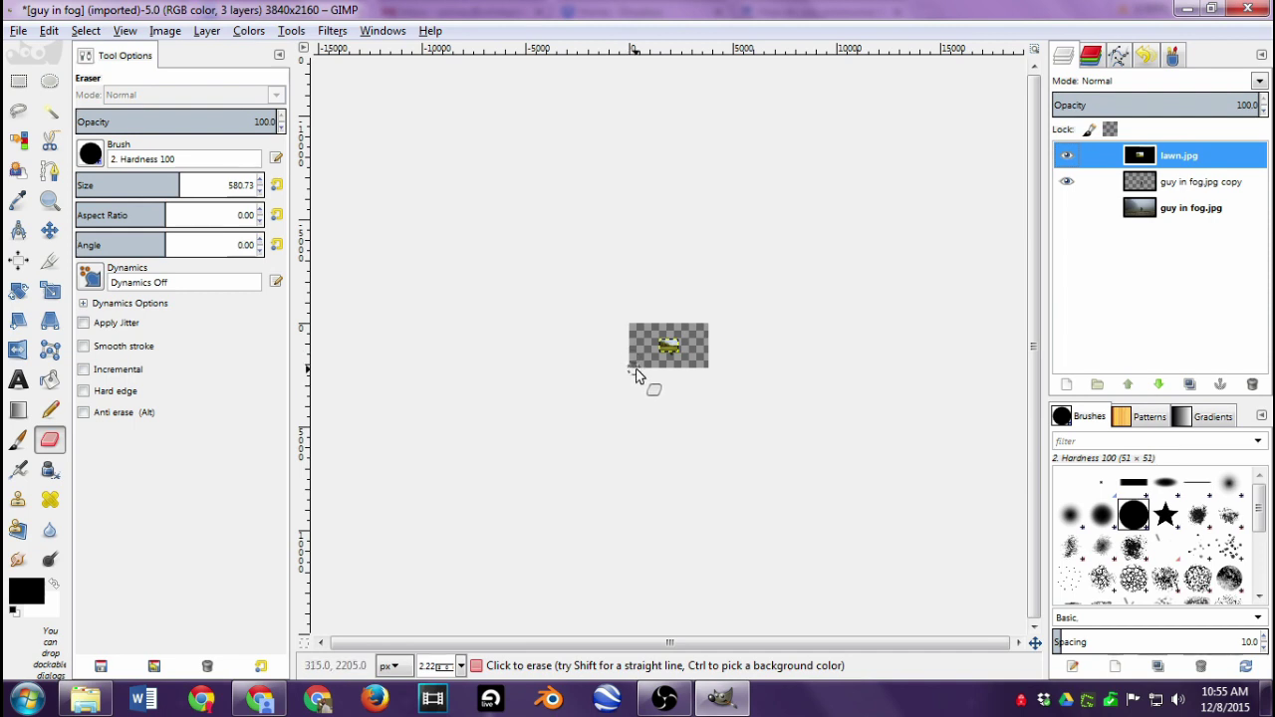
scroll(637, 361, up, 6)
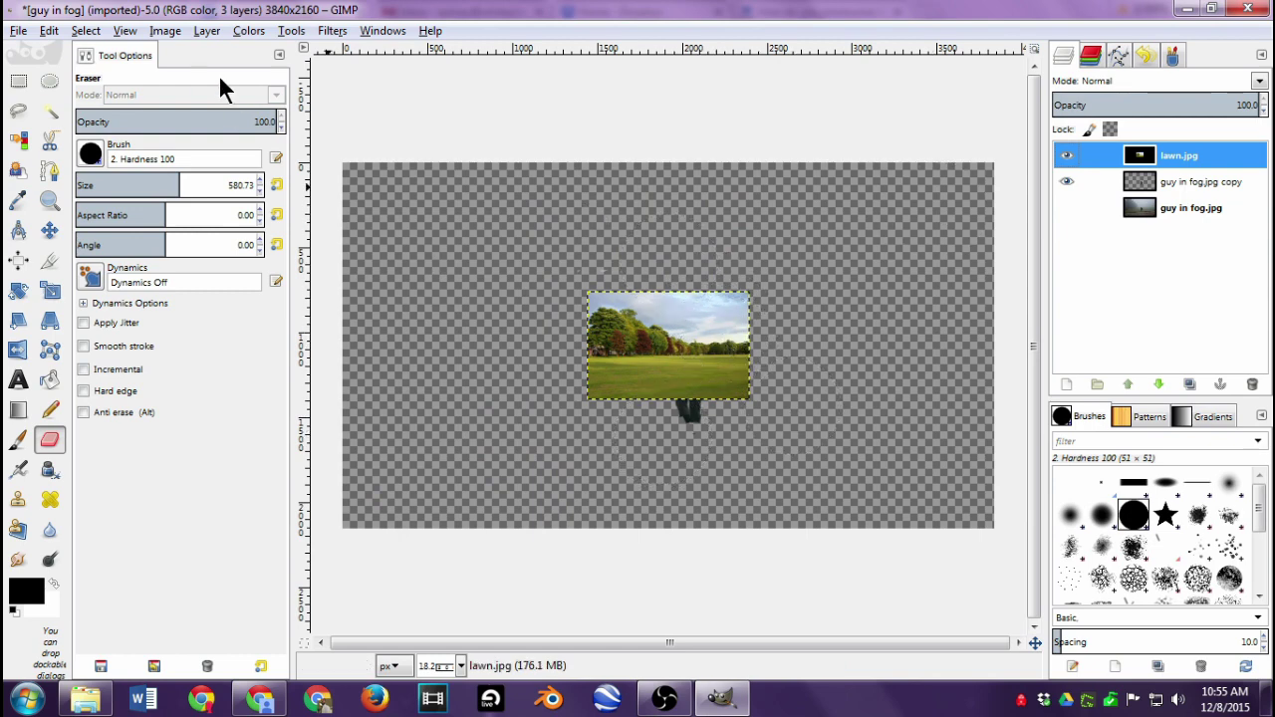
click(18, 29)
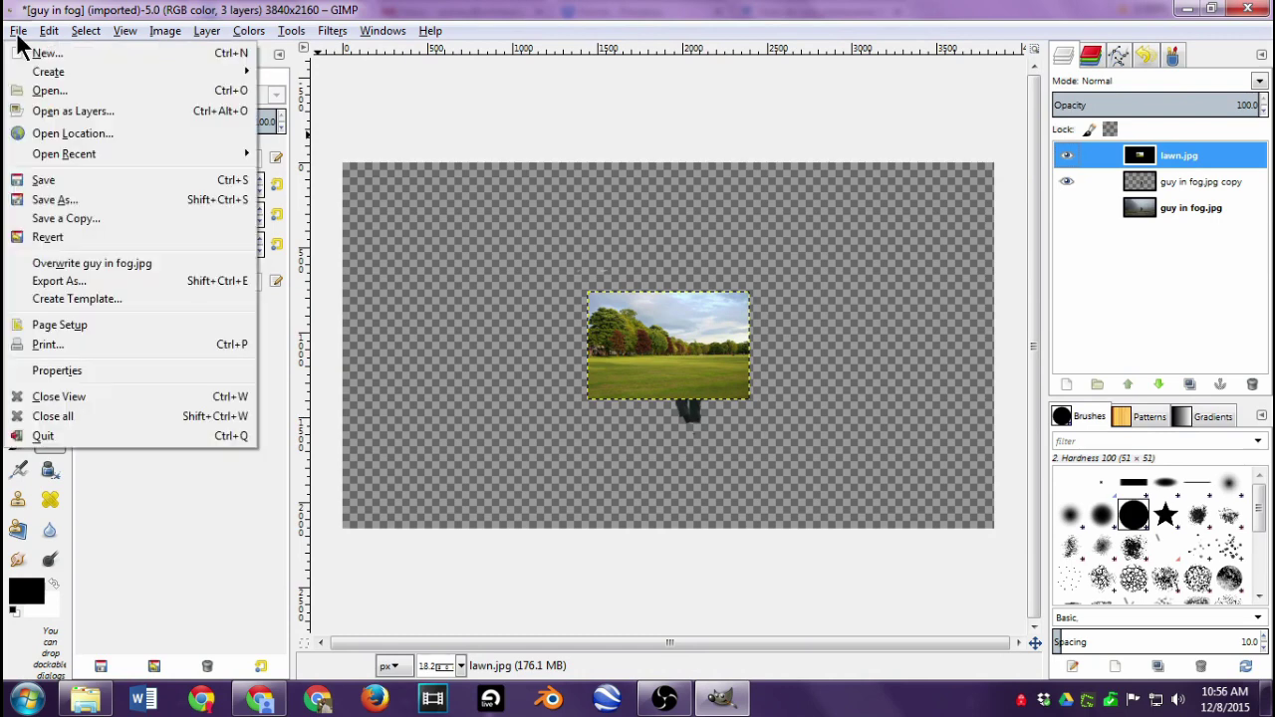
click(42, 52)
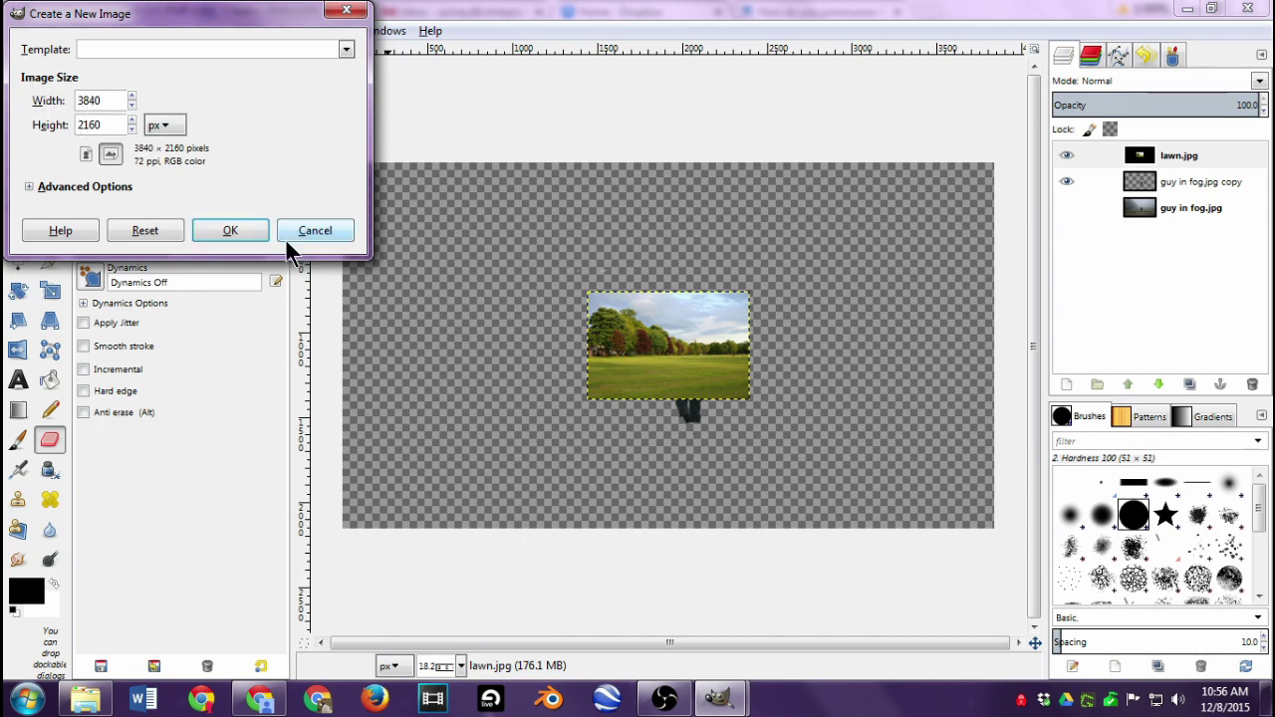
click(345, 49)
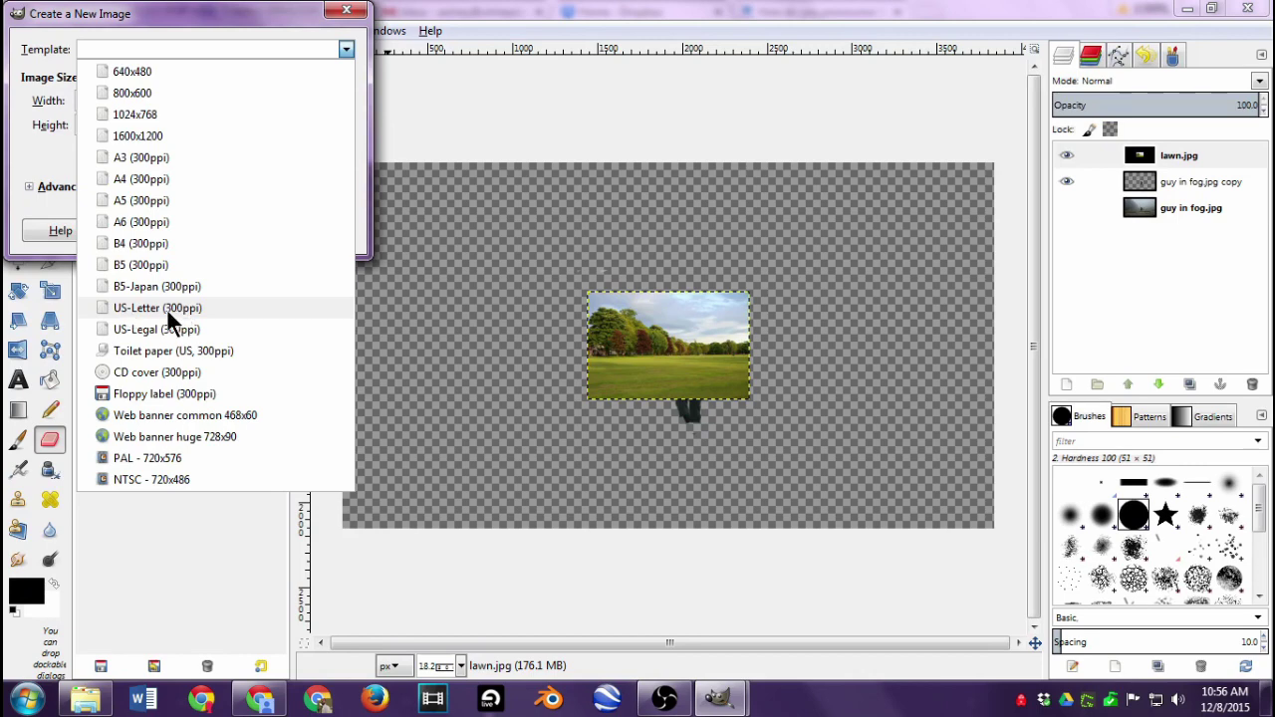
click(358, 163)
click(299, 233)
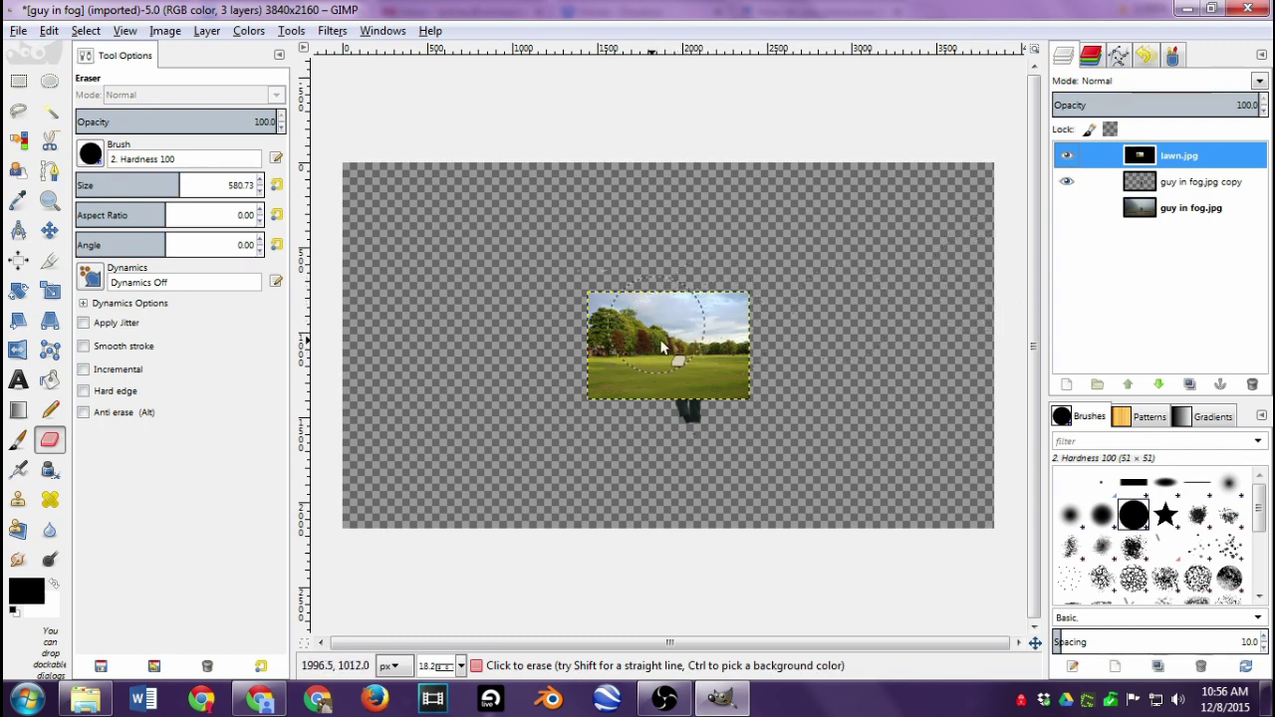
Activate the Scale tool and move the lawn.jpg layer directly beneath the guy in fog.jpg copy layer
click(55, 286)
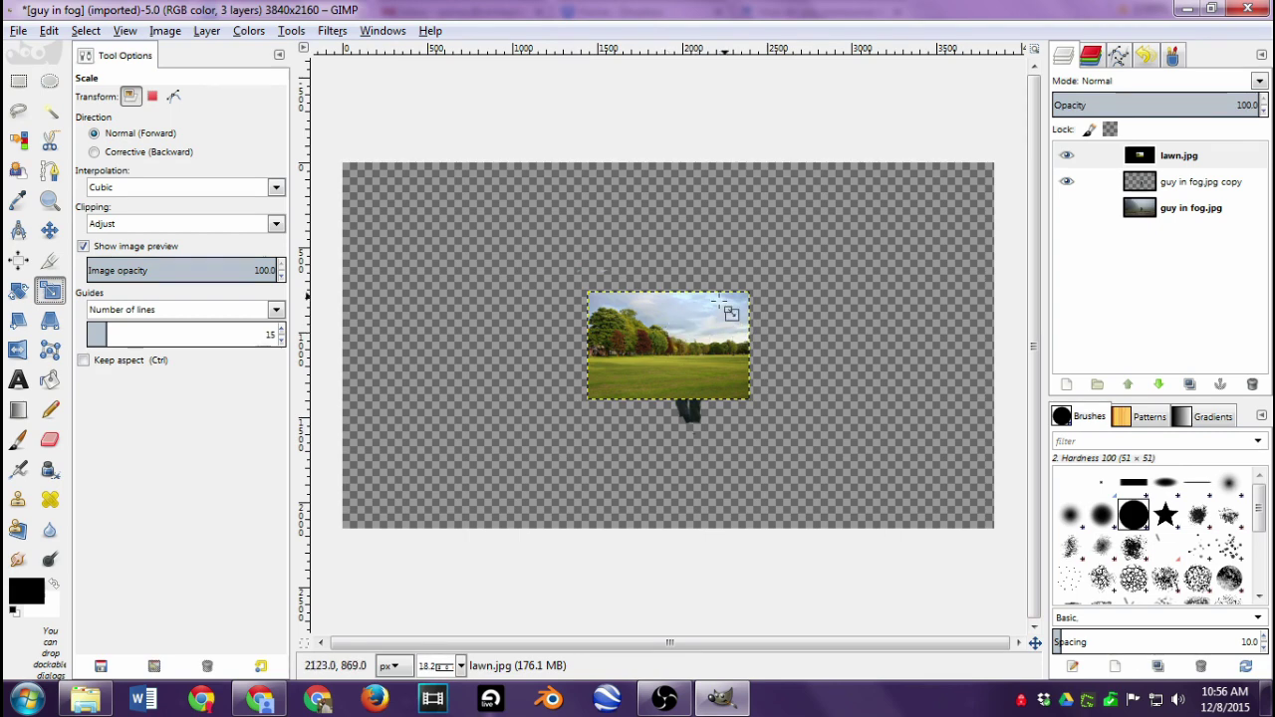
click(1152, 158)
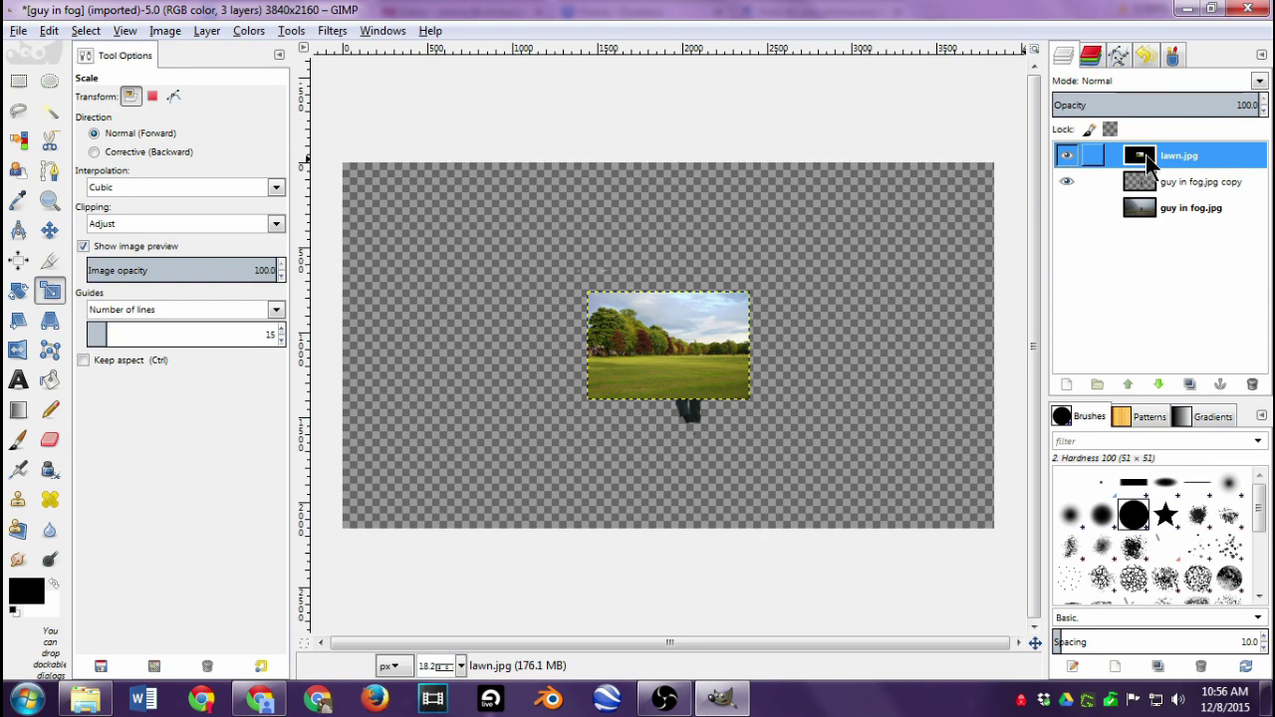
drag(1147, 154, 1144, 192)
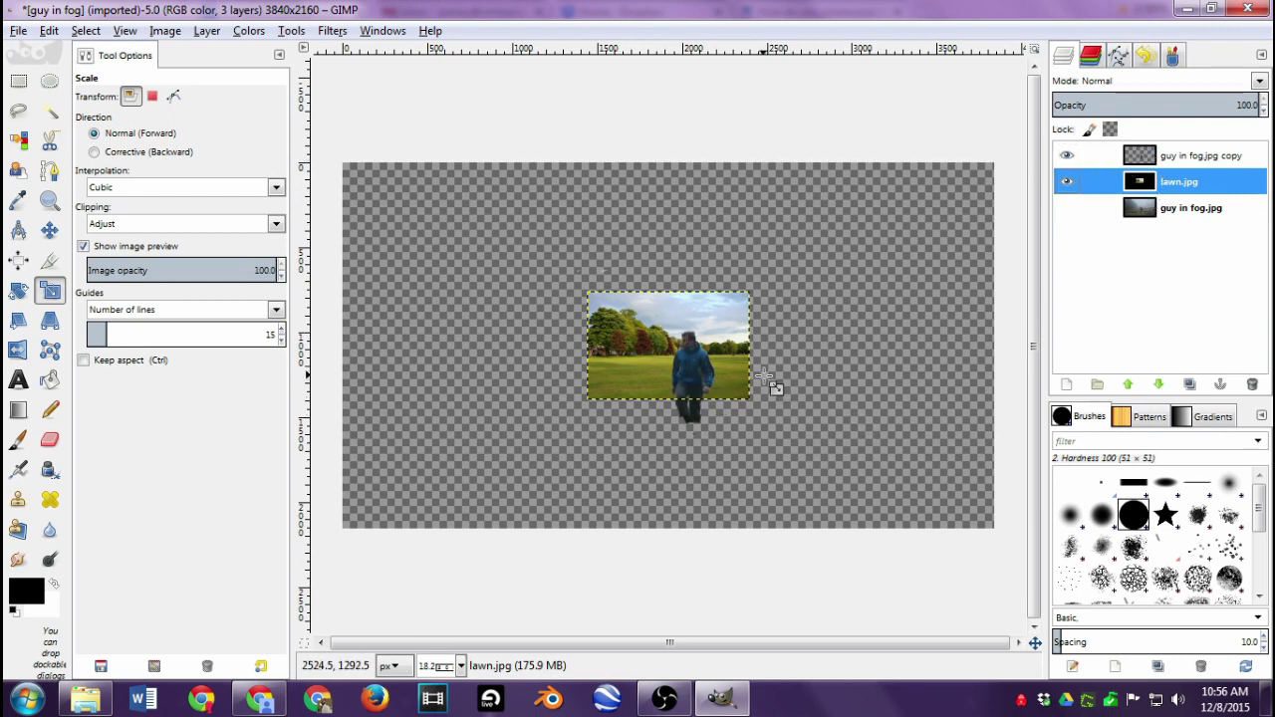
scroll(733, 390, up, 4)
scroll(724, 382, up, 1)
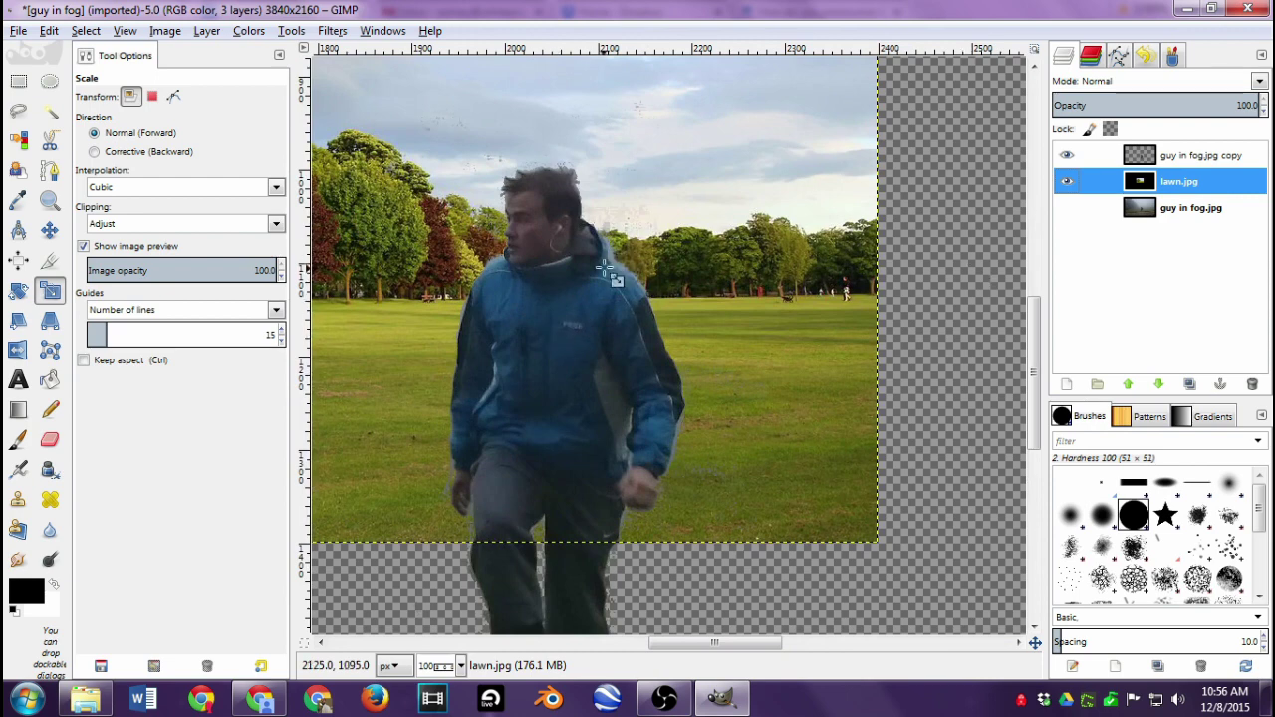
Alternate the active layer between guy in fog.jpg copy and lawn.jpg, leaving guy in fog.jpg copy selected
click(1170, 152)
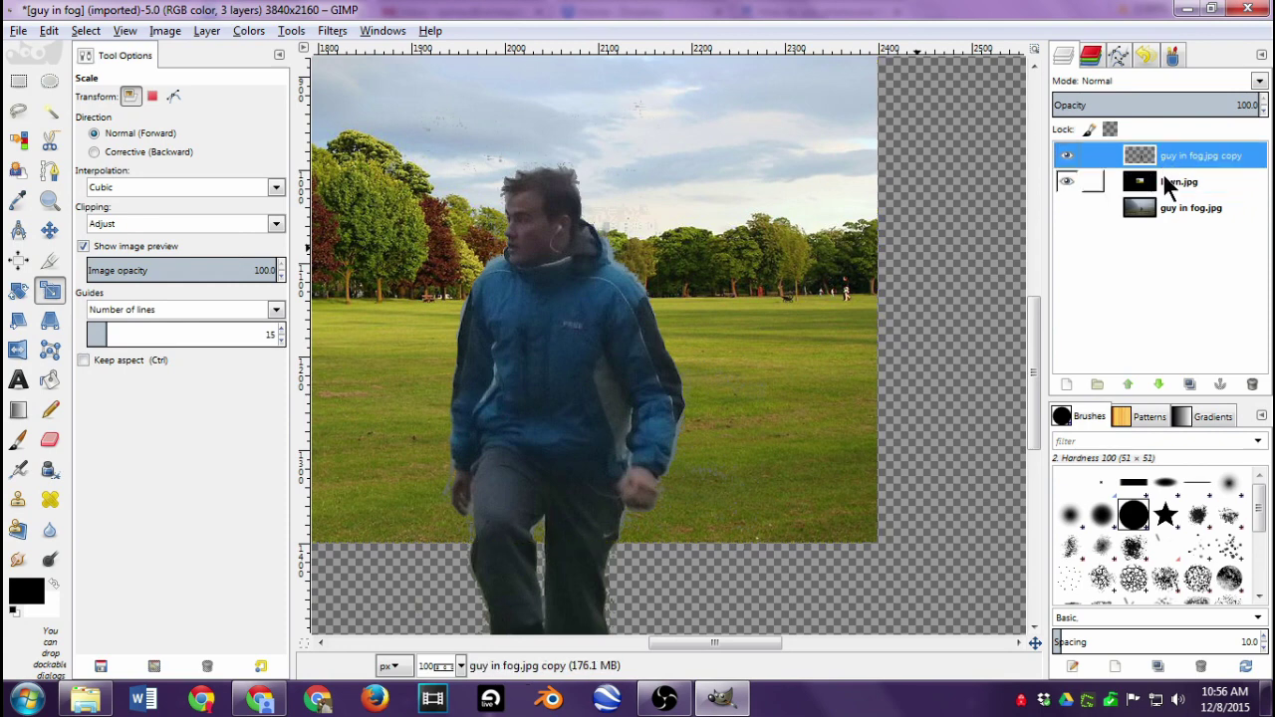
click(1165, 181)
click(1161, 167)
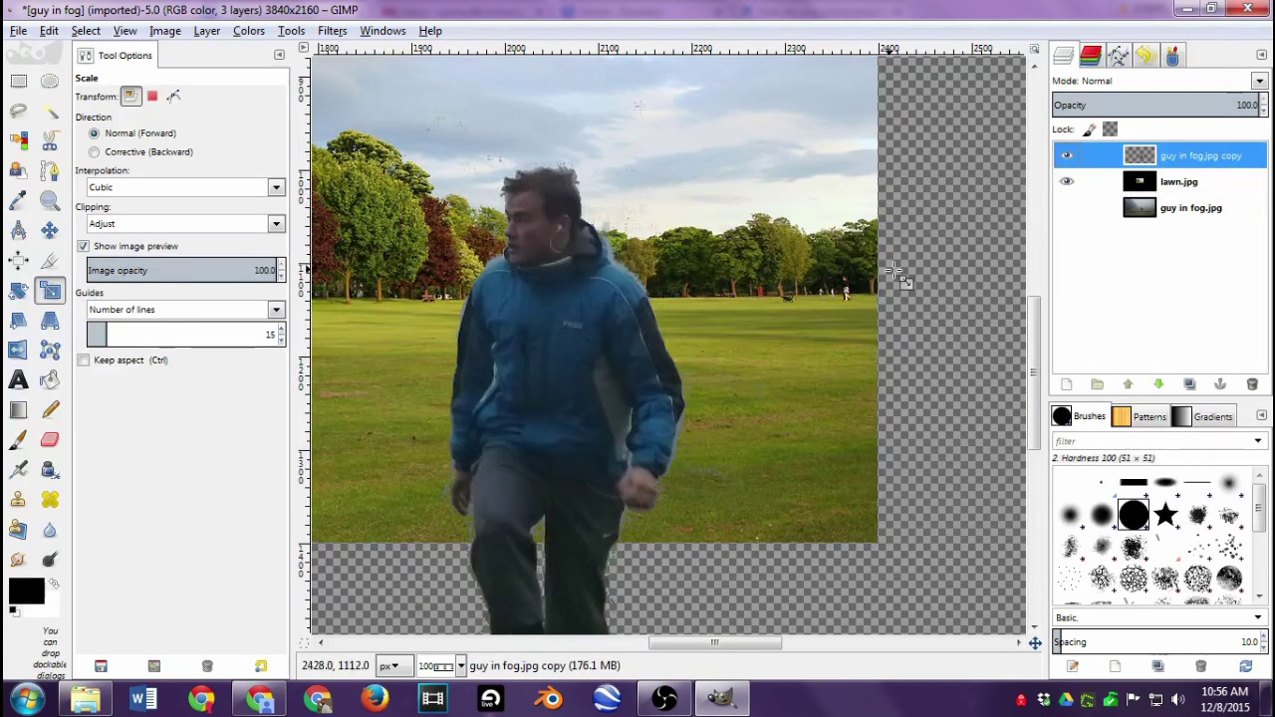
click(1166, 181)
click(1162, 156)
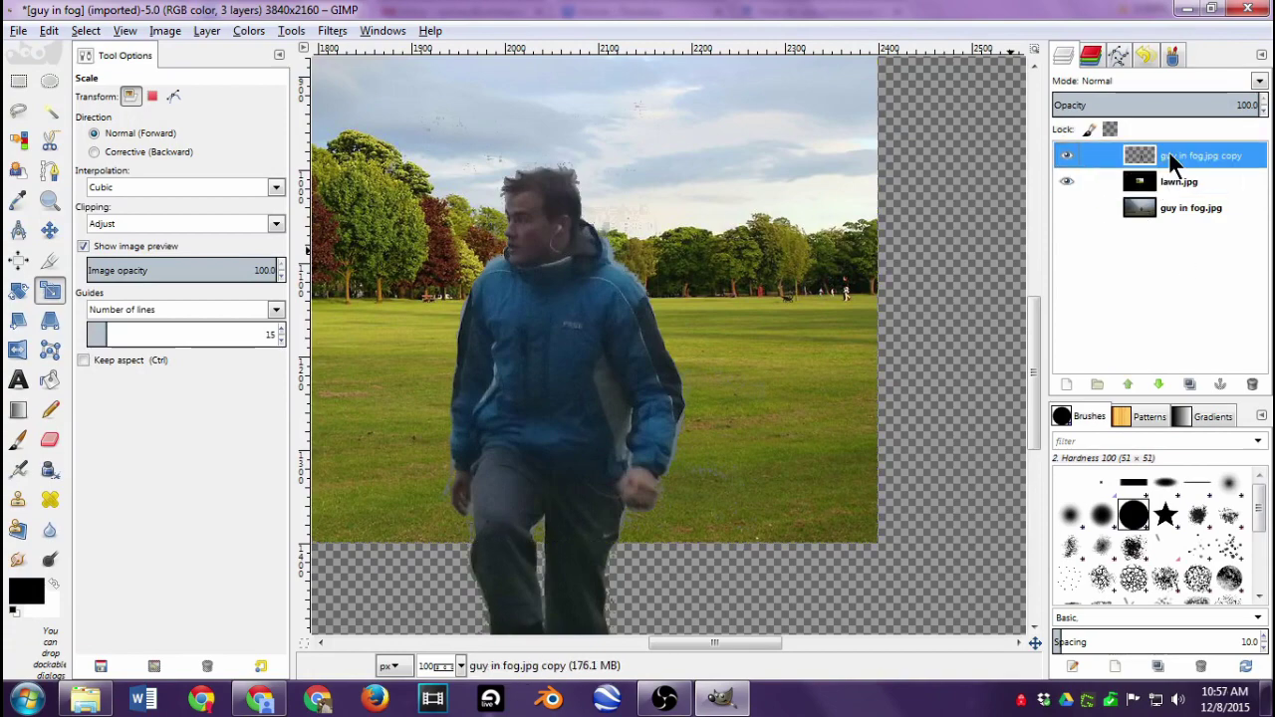
scroll(620, 257, down, 4)
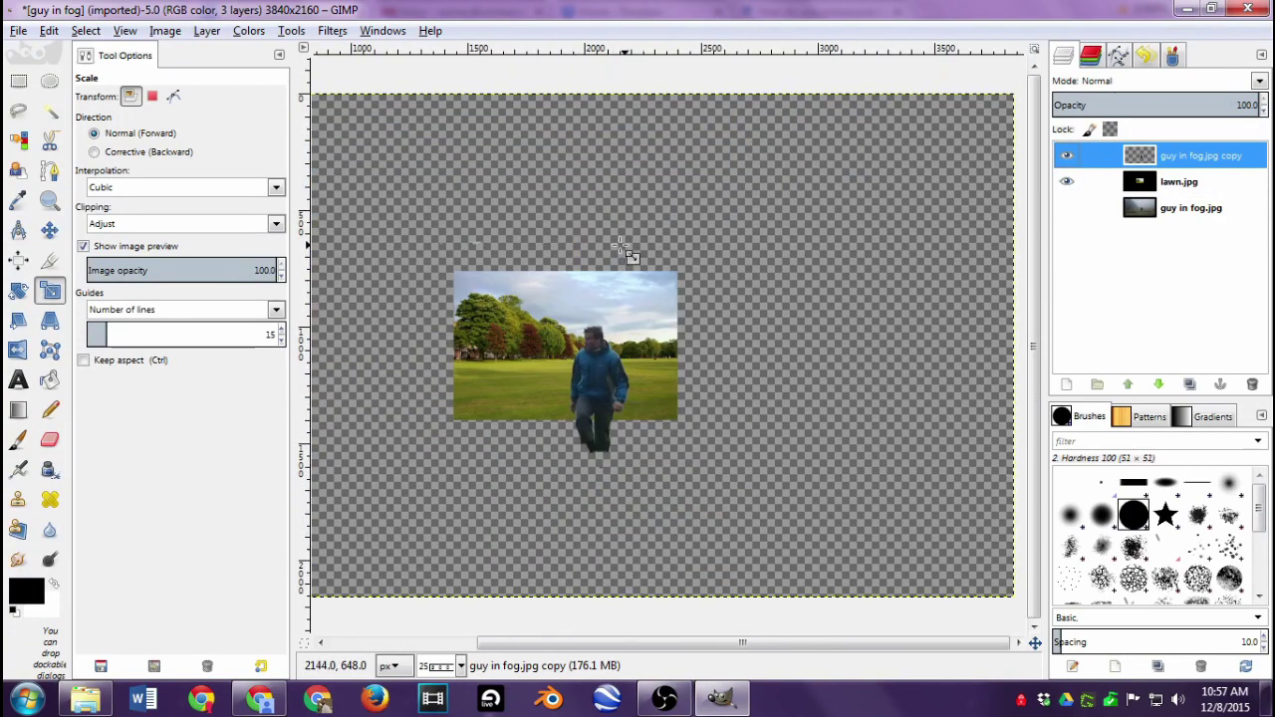
Try to enlarge the lawn.jpg layer with its proportions kept to about 3072 × 2046 px using the Scale tool
click(1165, 182)
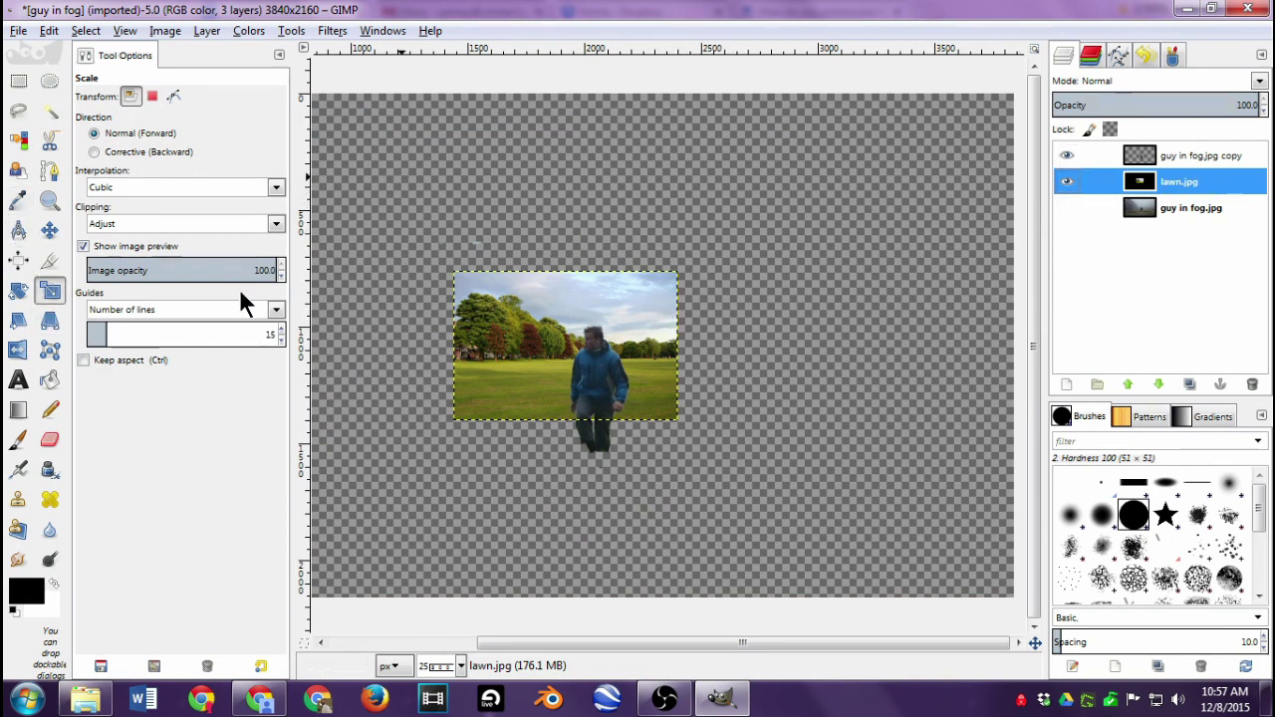
click(509, 331)
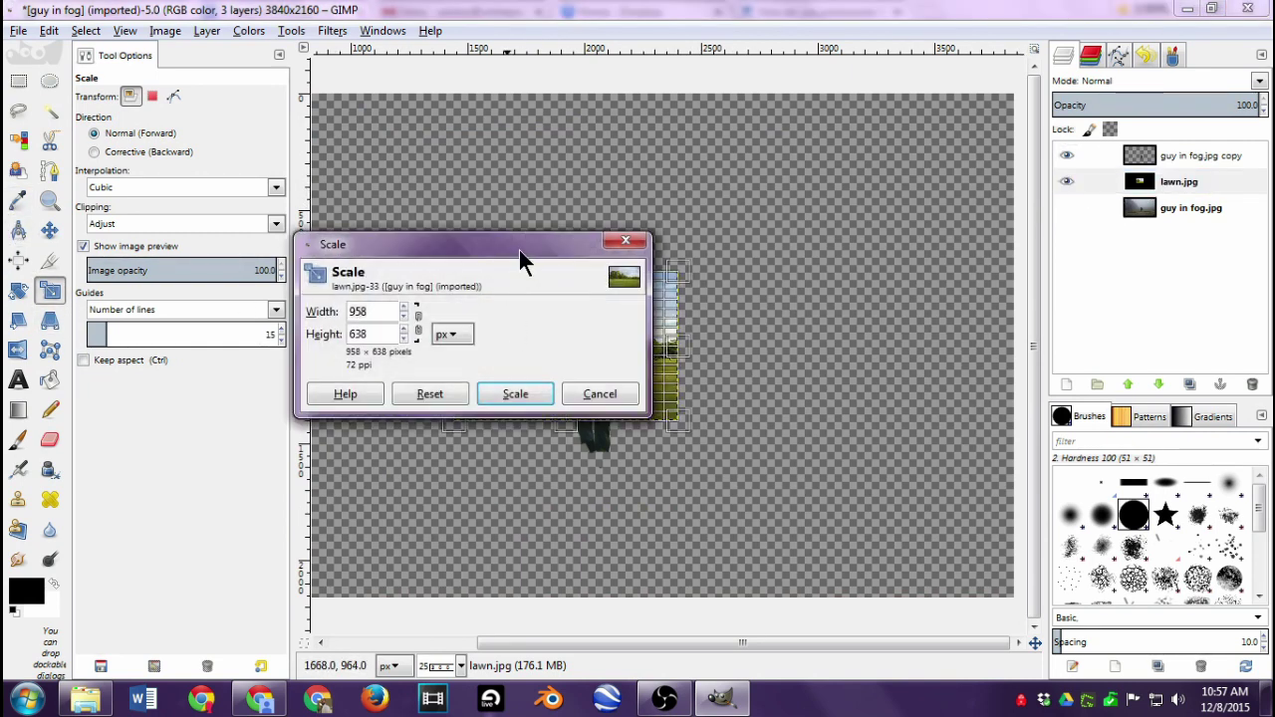
drag(519, 248, 389, 83)
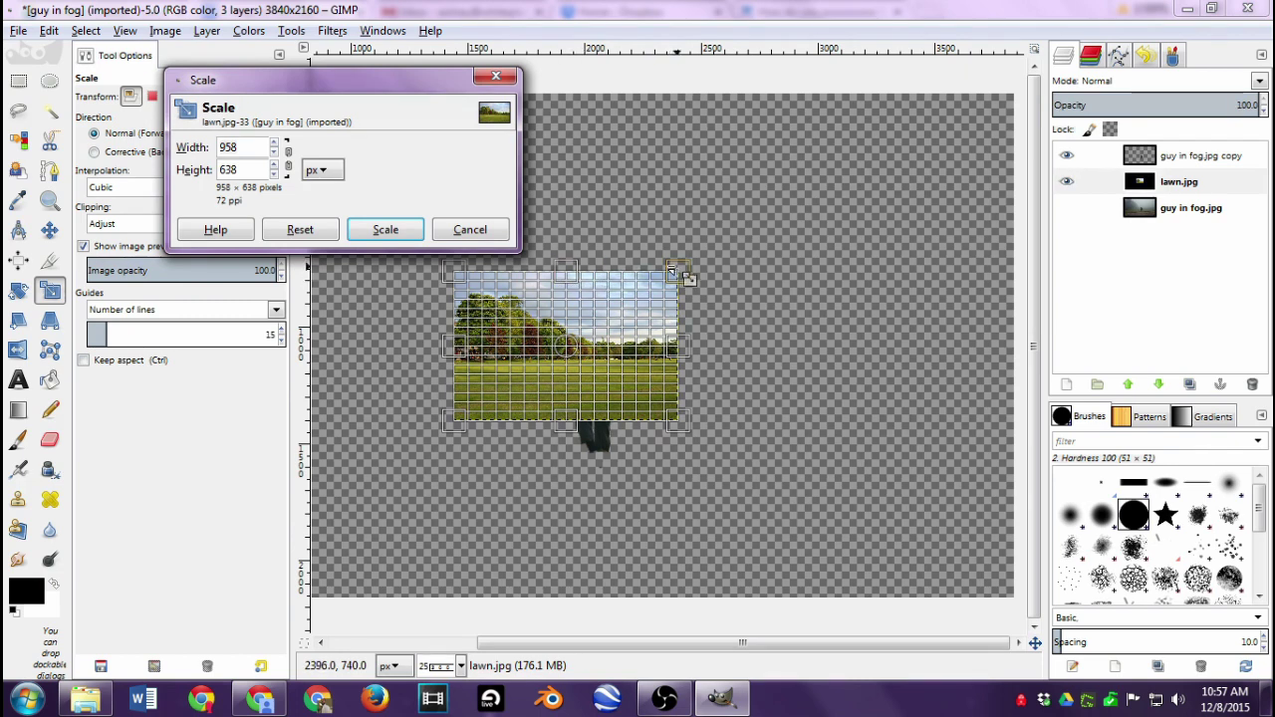
drag(349, 87, 353, 99)
drag(691, 274, 1108, 10)
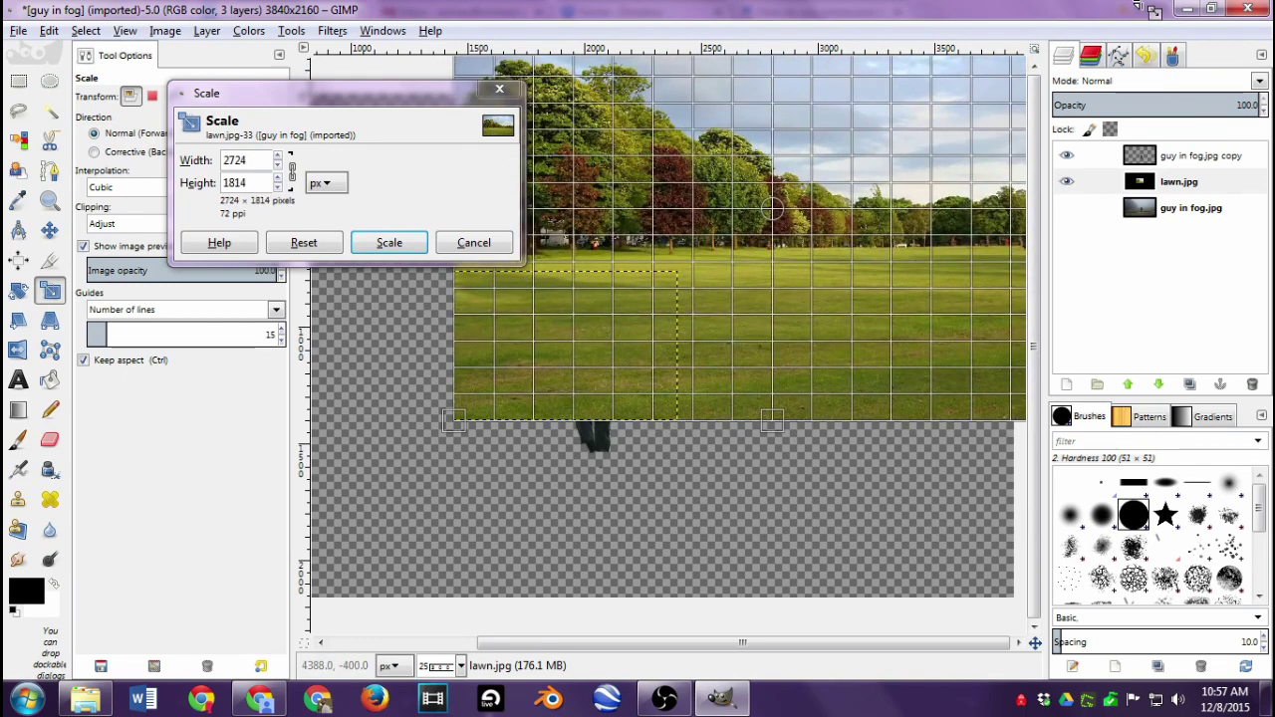
drag(454, 423, 373, 476)
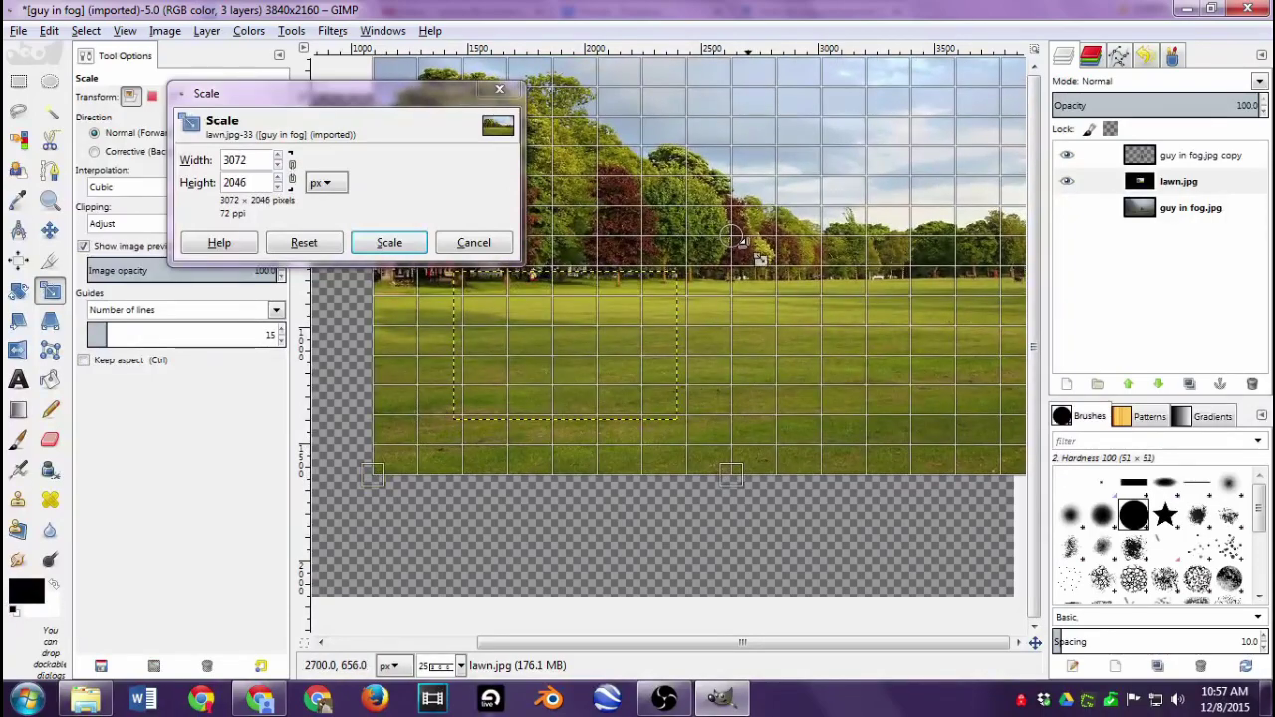
Try to enlarge the lawn further to about 3571 × 2378 px and shift it across the canvas
key(ctrl)
drag(737, 235, 603, 381)
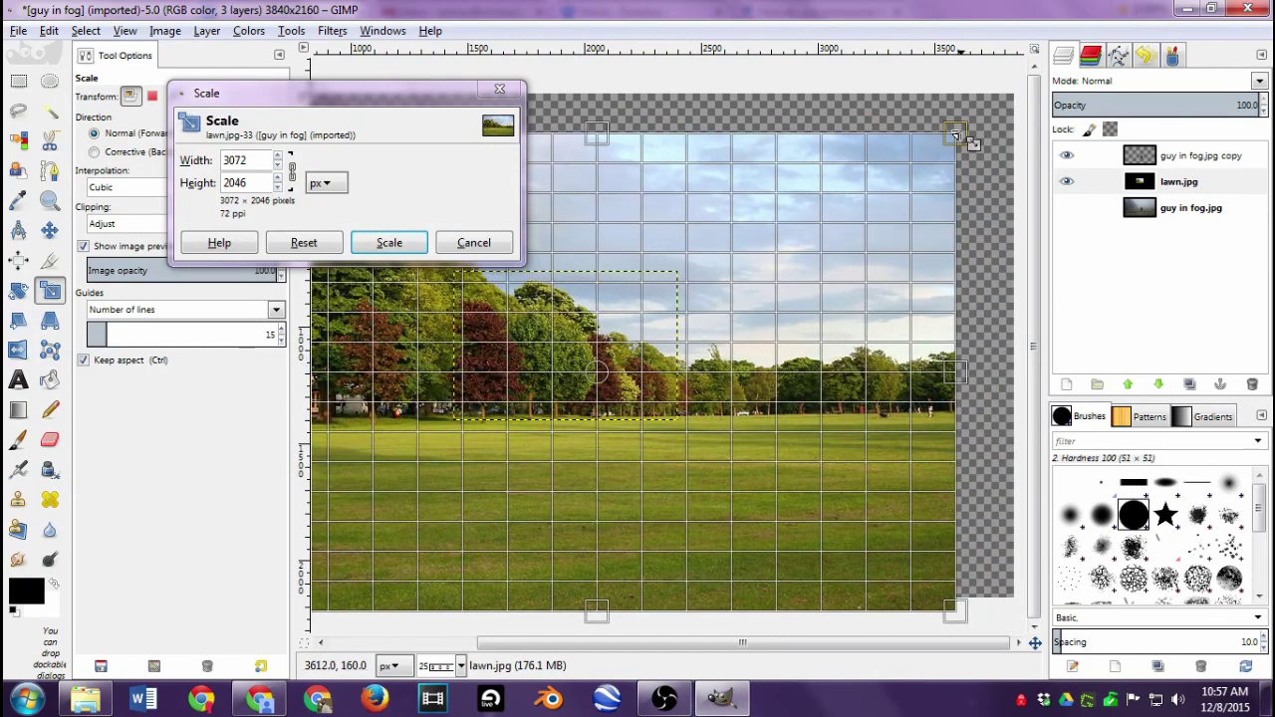
key(ctrl)
drag(955, 133, 1051, 55)
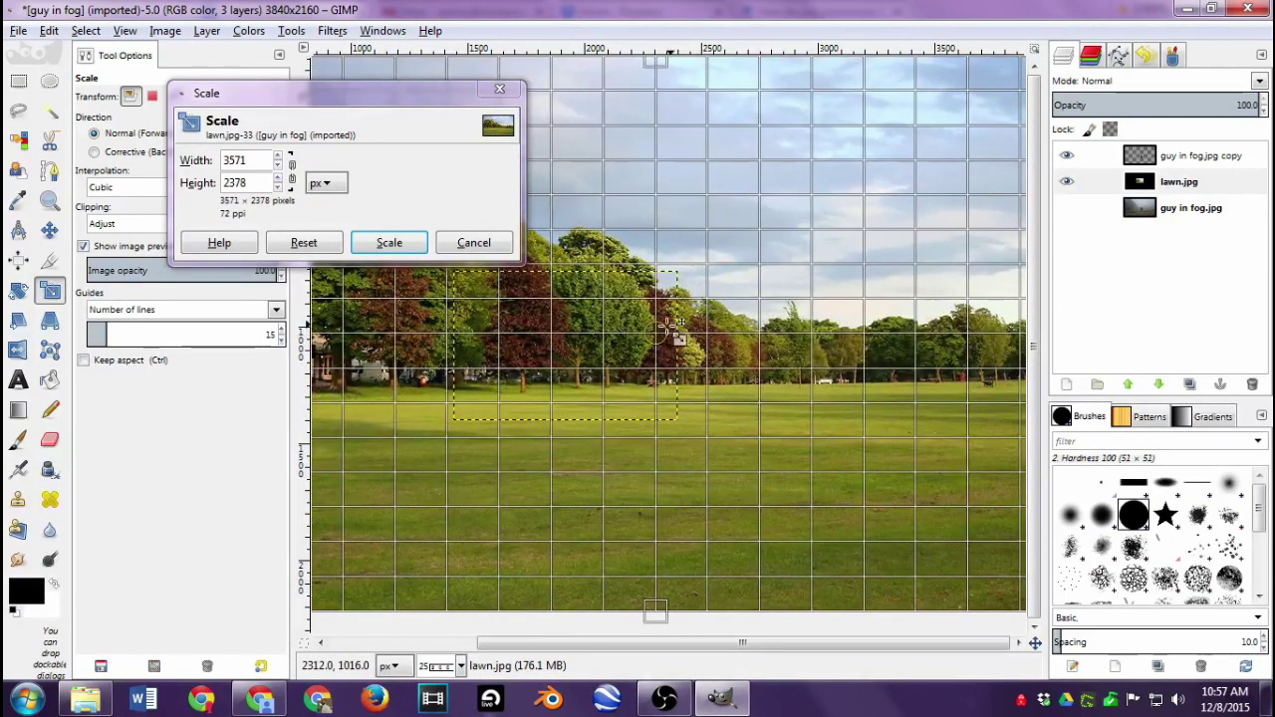
mouse_move(669, 332)
mouse_down()
mouse_move(674, 314)
mouse_move(648, 334)
mouse_up()
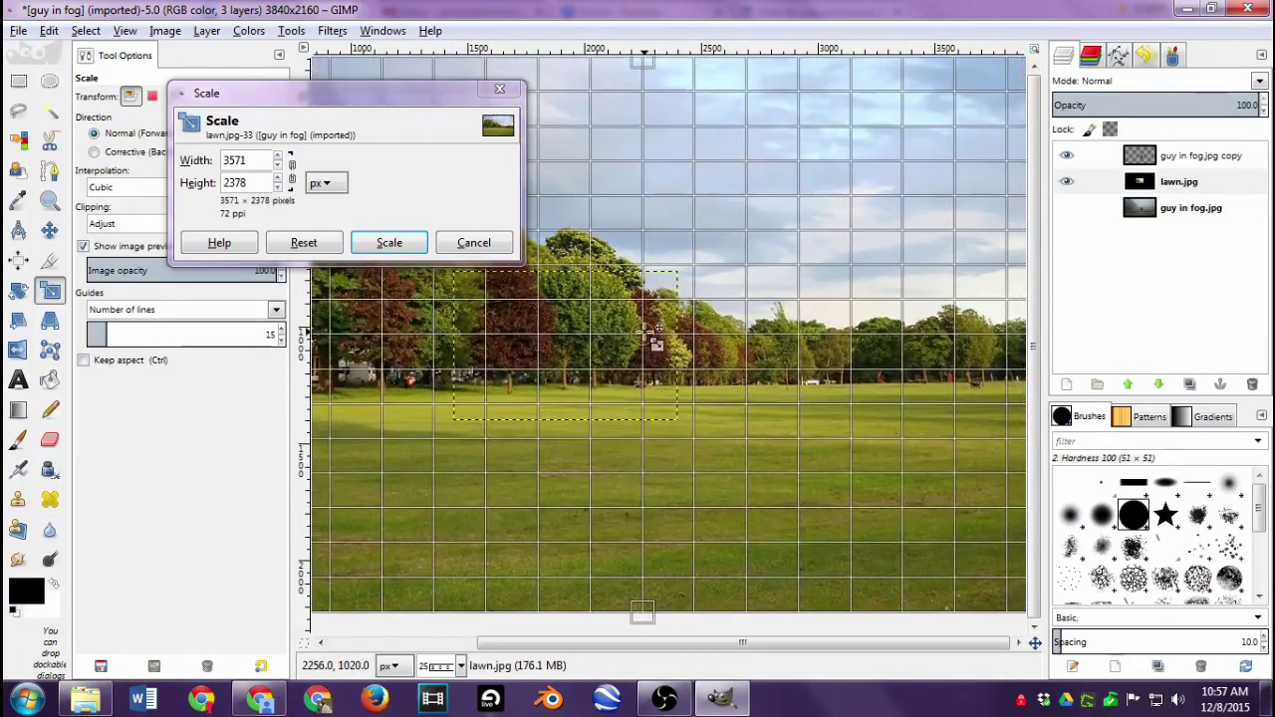
Undo the lawn scaling and the last layer reordering
key(minus)
key(minus)
key(ctrl+z)
key(ctrl+z)
key(ctrl+z)
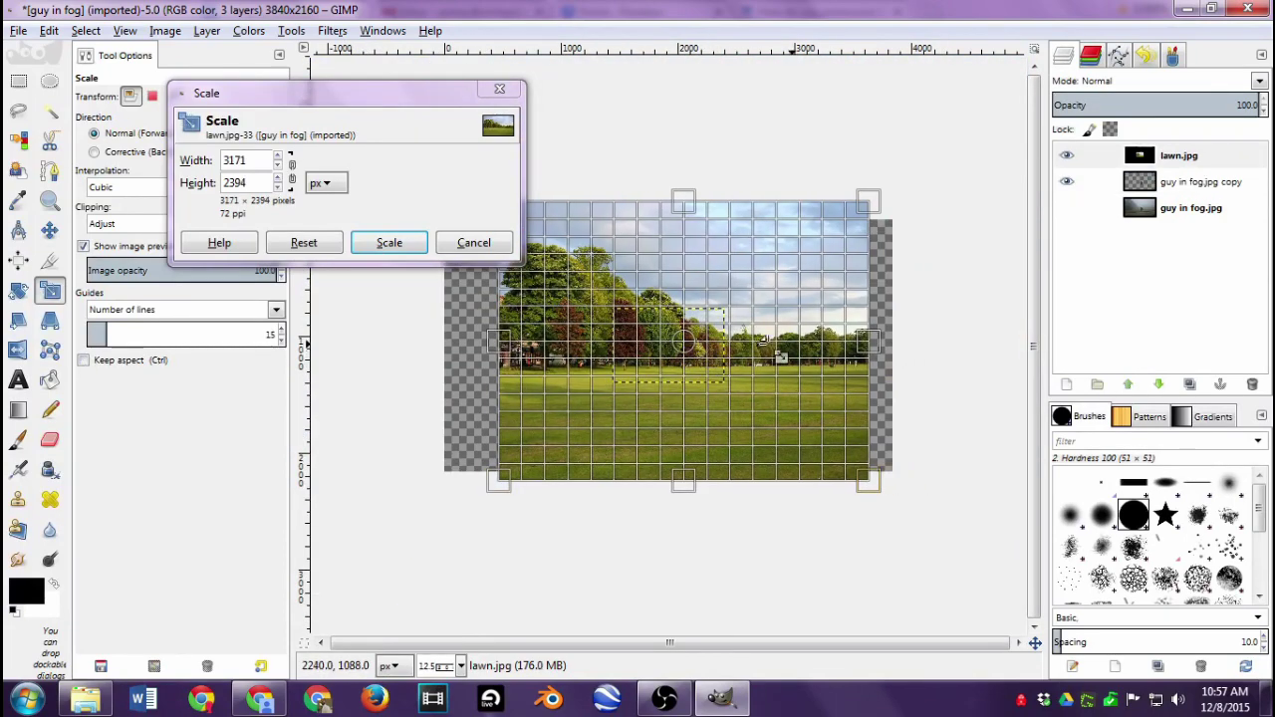
Scale the lawn.jpg layer to about 4436 × 2954 px, positioned so that it covers the whole canvas
drag(869, 204, 892, 203)
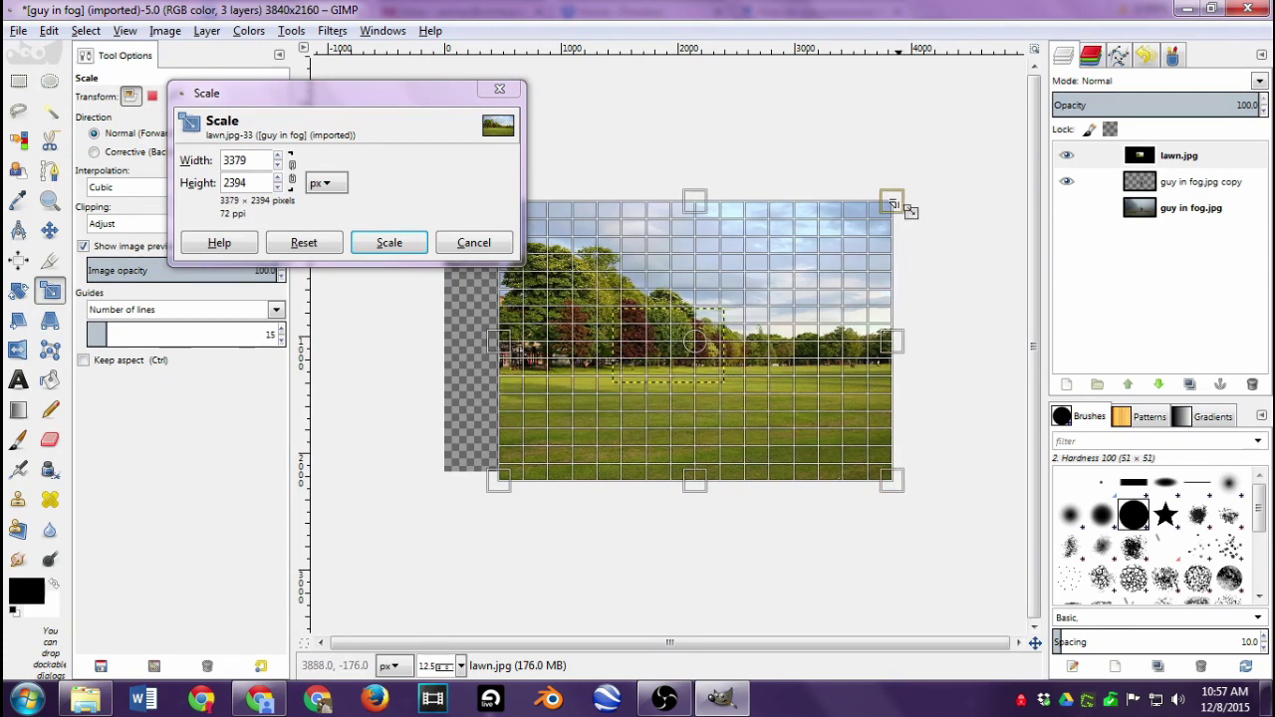
drag(702, 342, 663, 351)
drag(821, 236, 925, 147)
drag(726, 324, 689, 330)
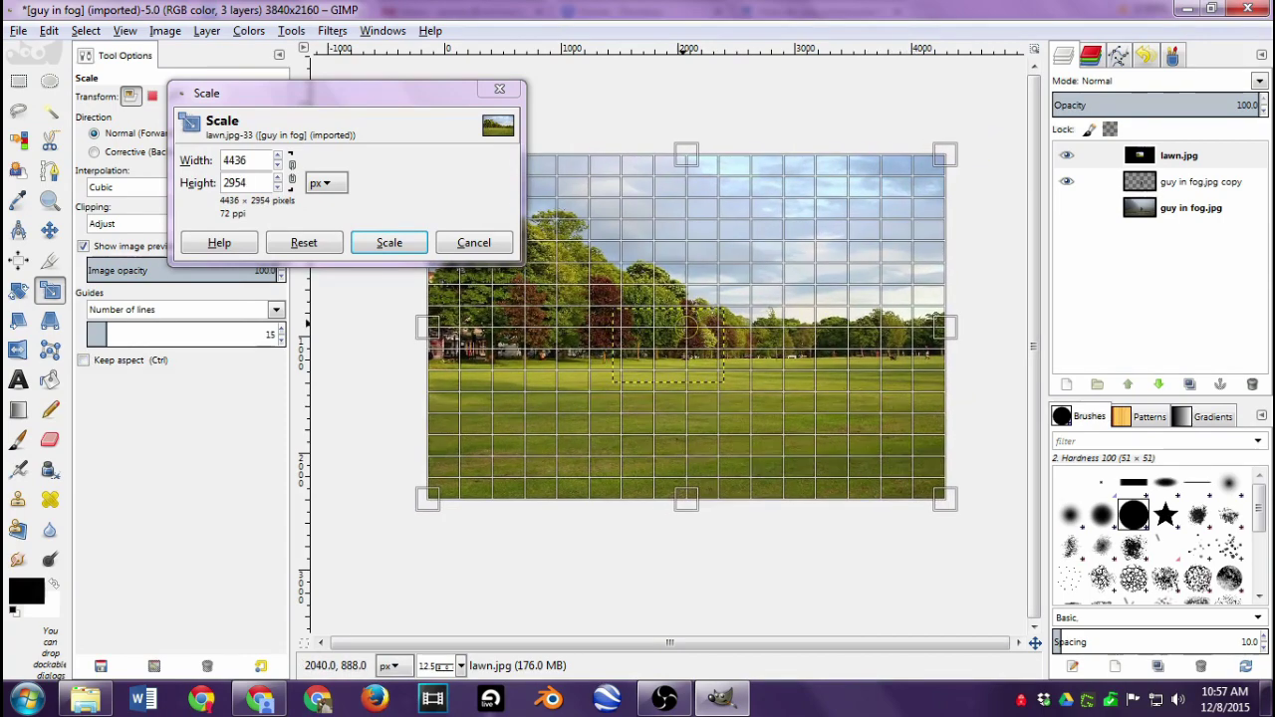
click(395, 241)
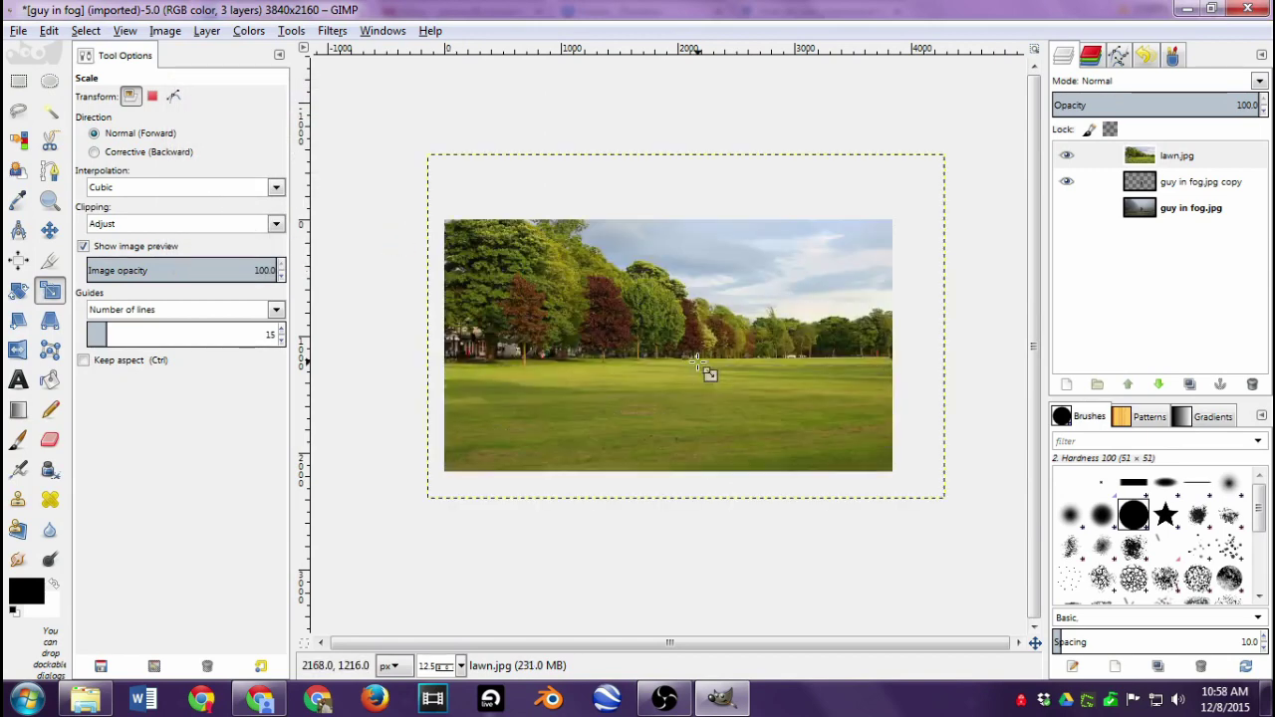
Move the enlarged lawn.jpg layer directly beneath the guy in fog.jpg copy layer
click(1150, 161)
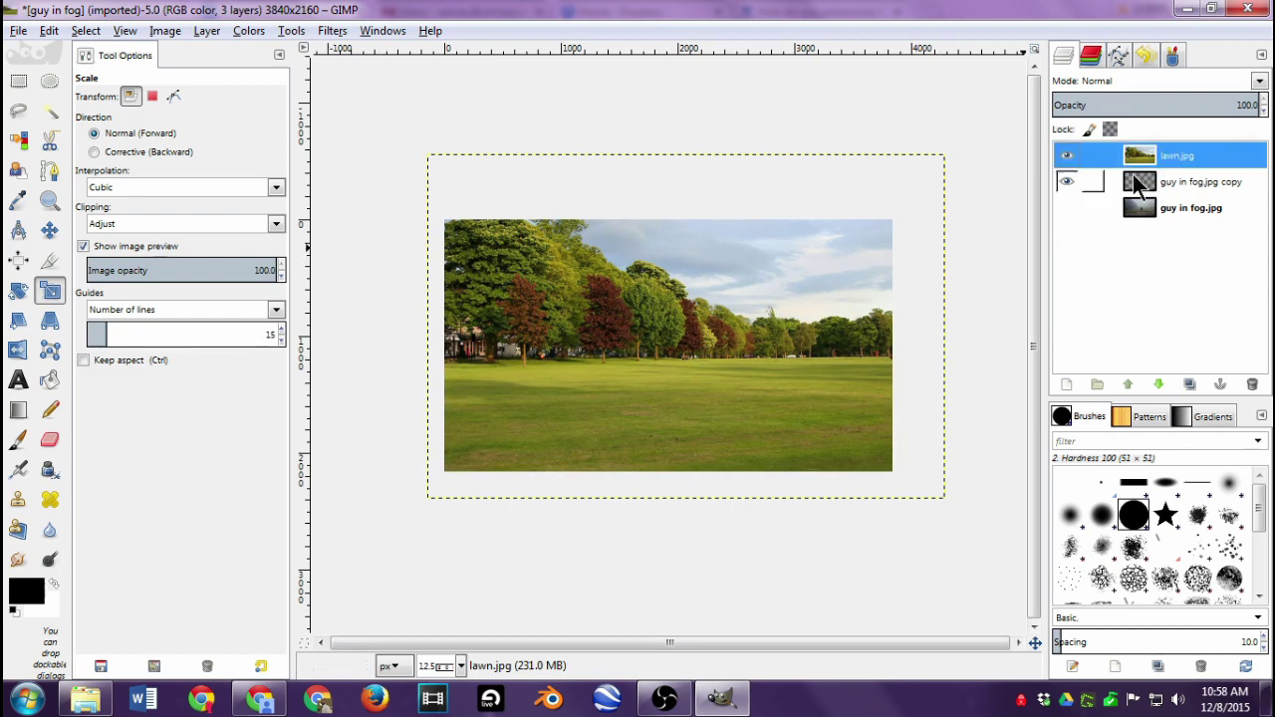
click(1165, 182)
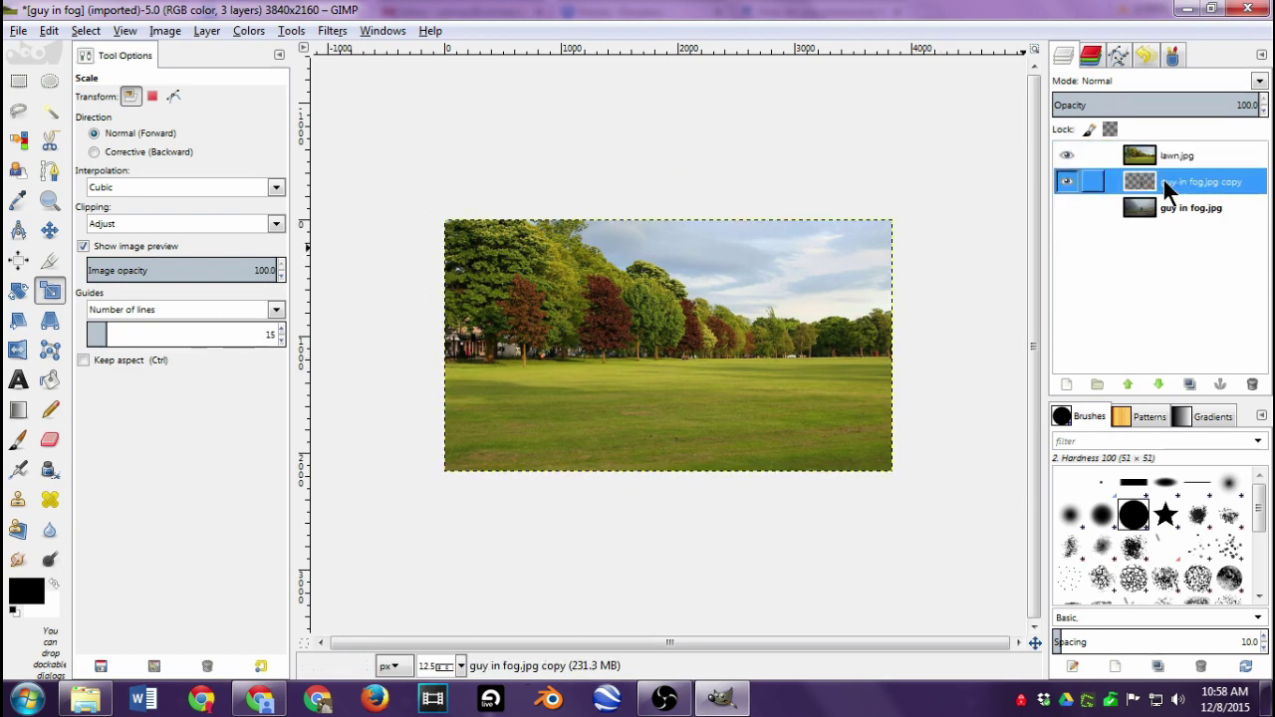
click(1162, 153)
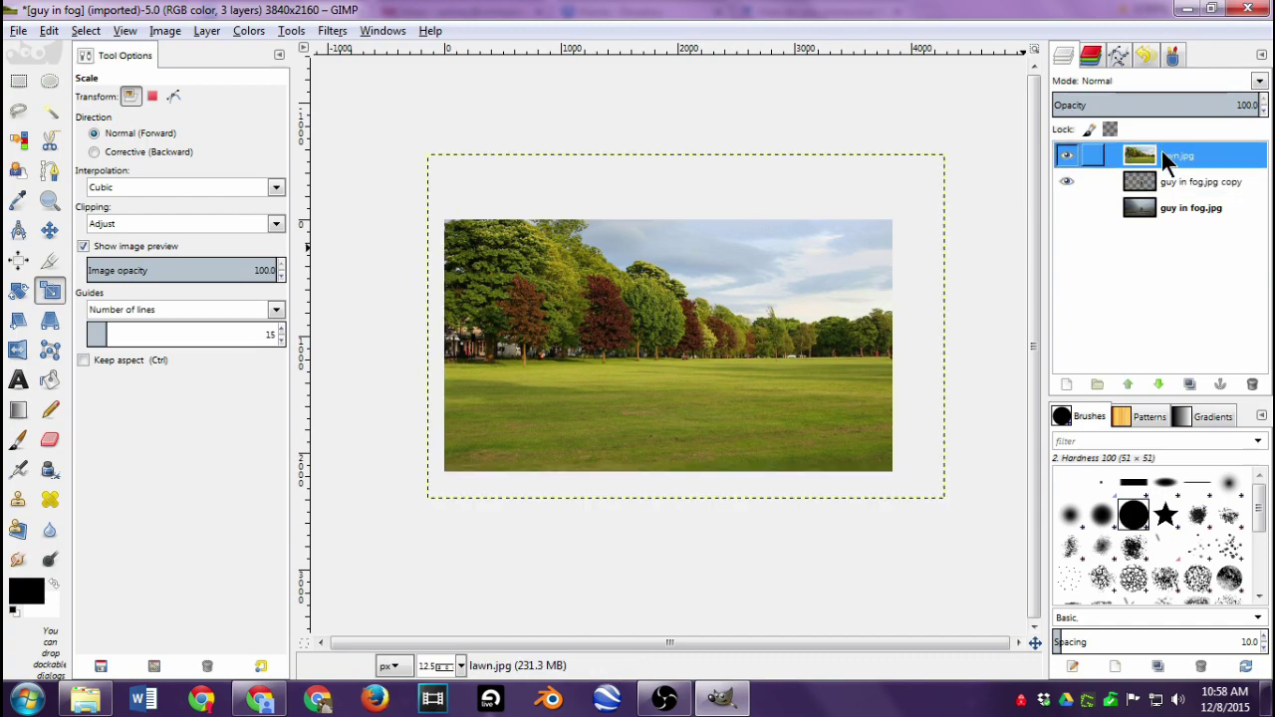
drag(1162, 150, 1168, 192)
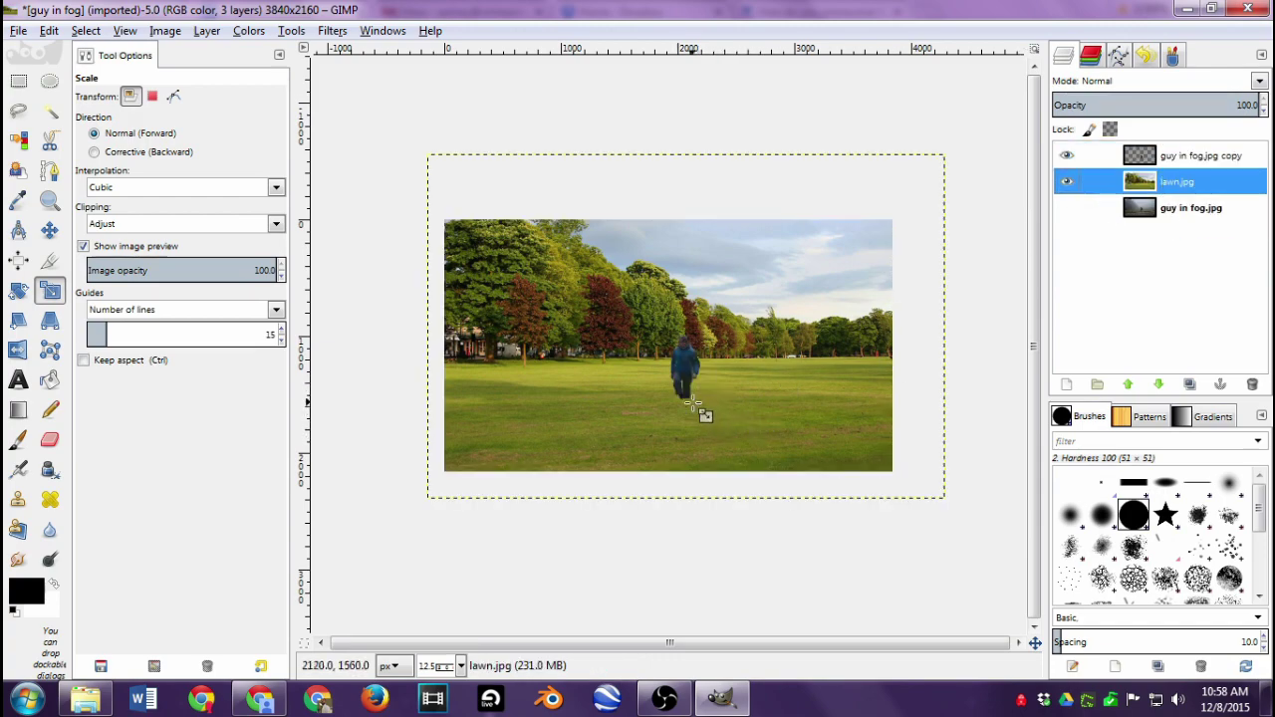
Reposition the cut-out man on the guy in fog.jpg copy layer with the Move tool, standing him on the grass slightly right of centre
scroll(695, 407, up, 3)
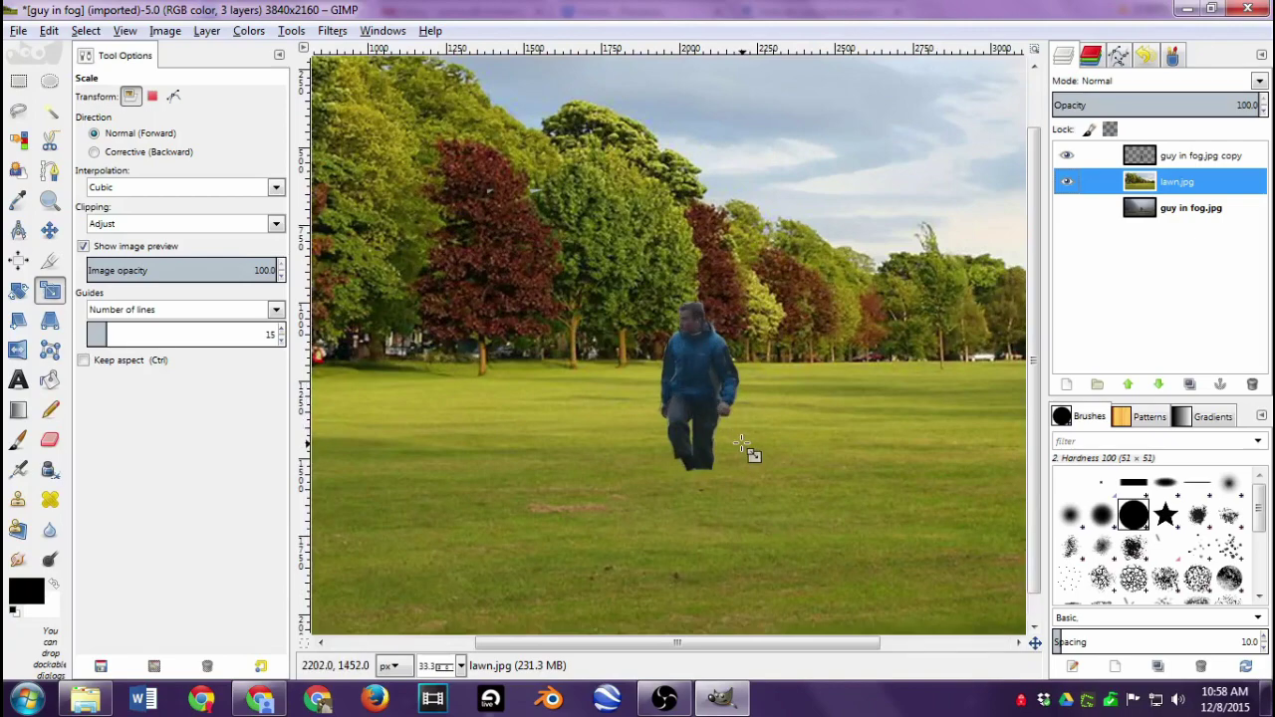
scroll(703, 478, up, 3)
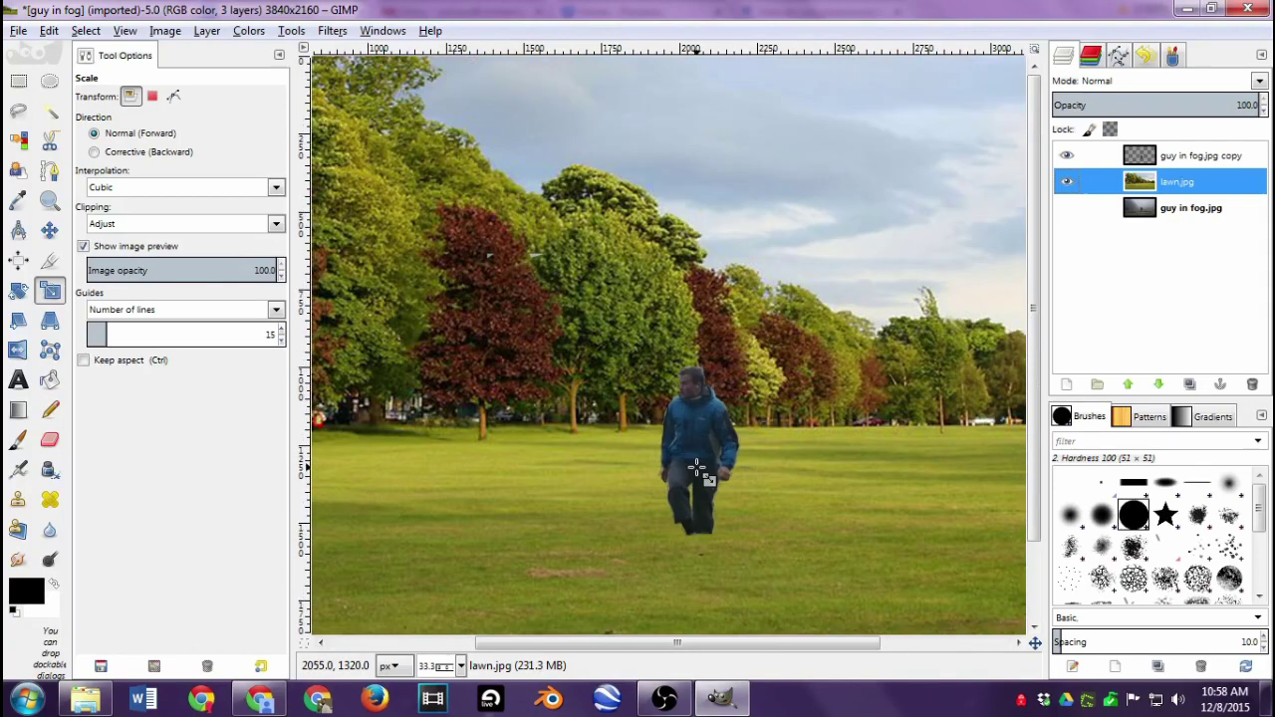
scroll(683, 477, down, 3)
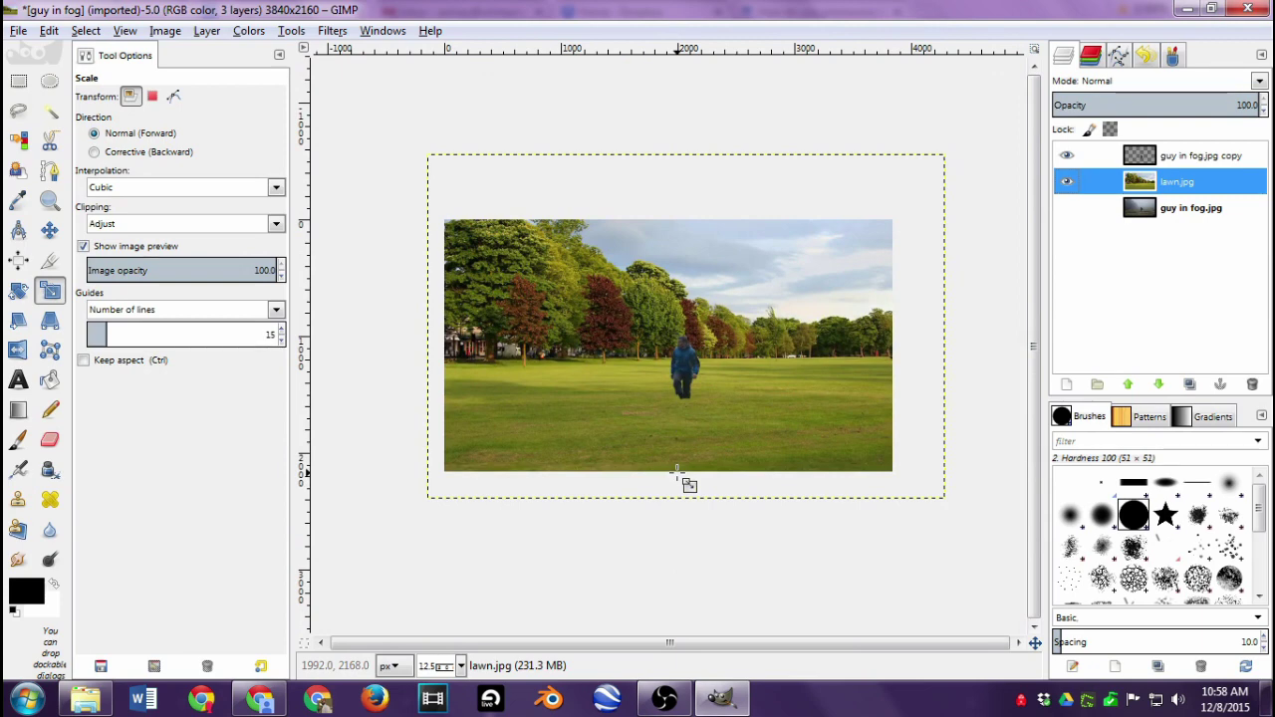
click(1159, 153)
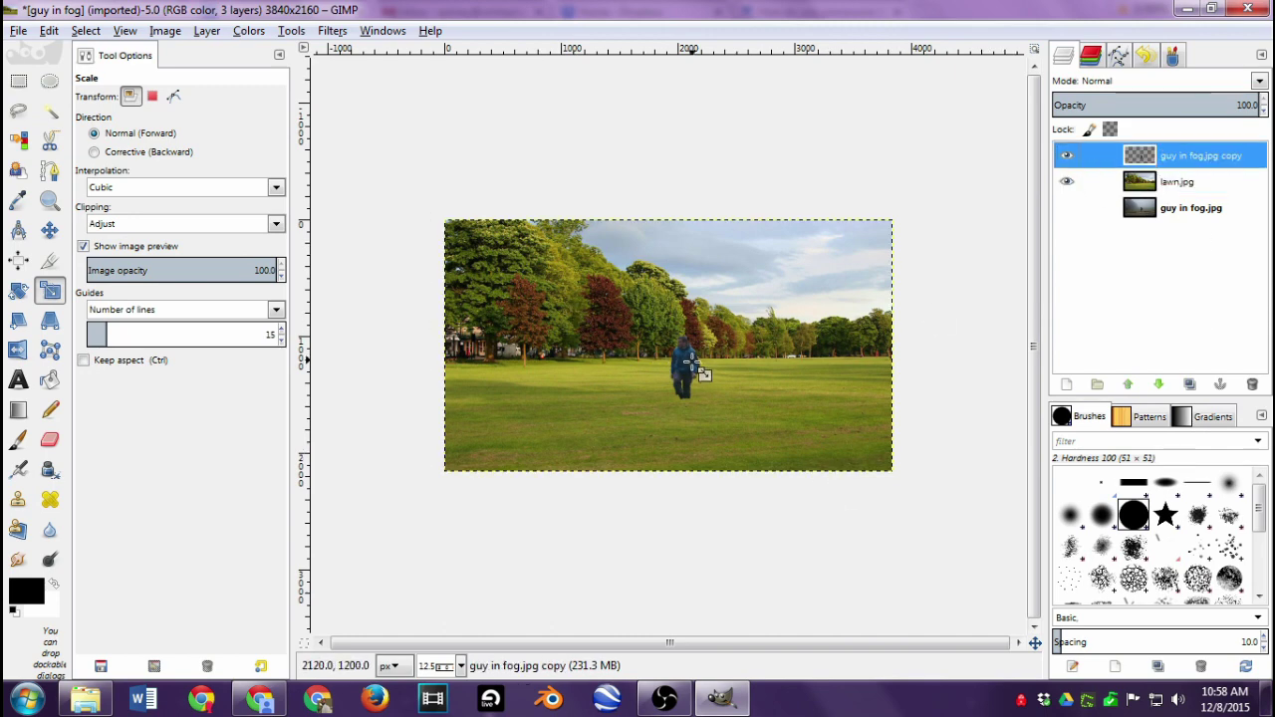
click(47, 233)
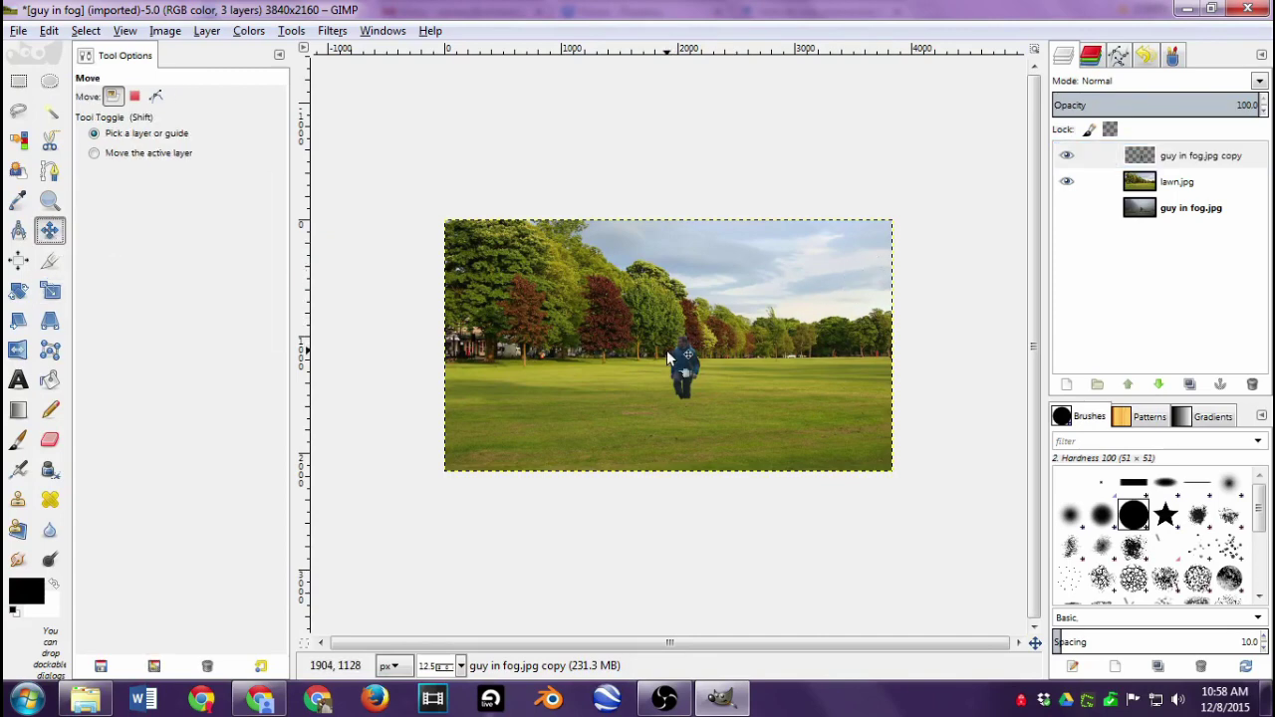
drag(685, 359, 792, 288)
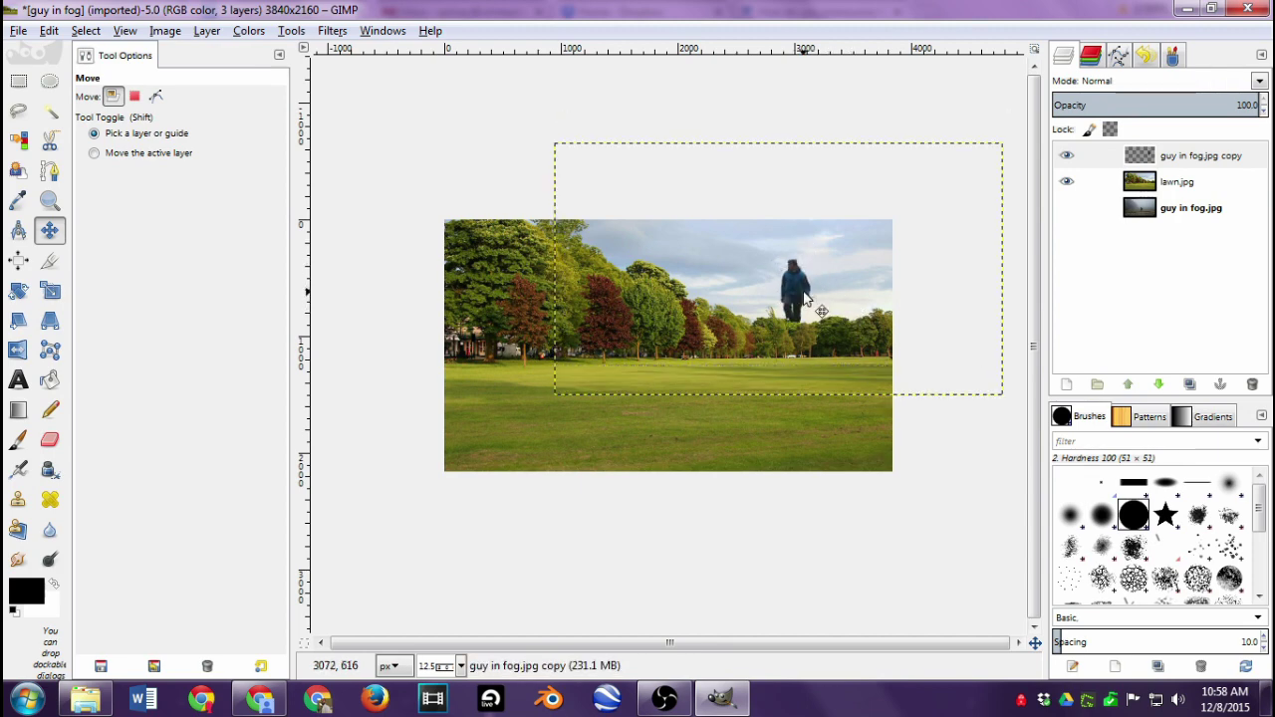
drag(803, 291, 723, 362)
scroll(714, 415, up, 3)
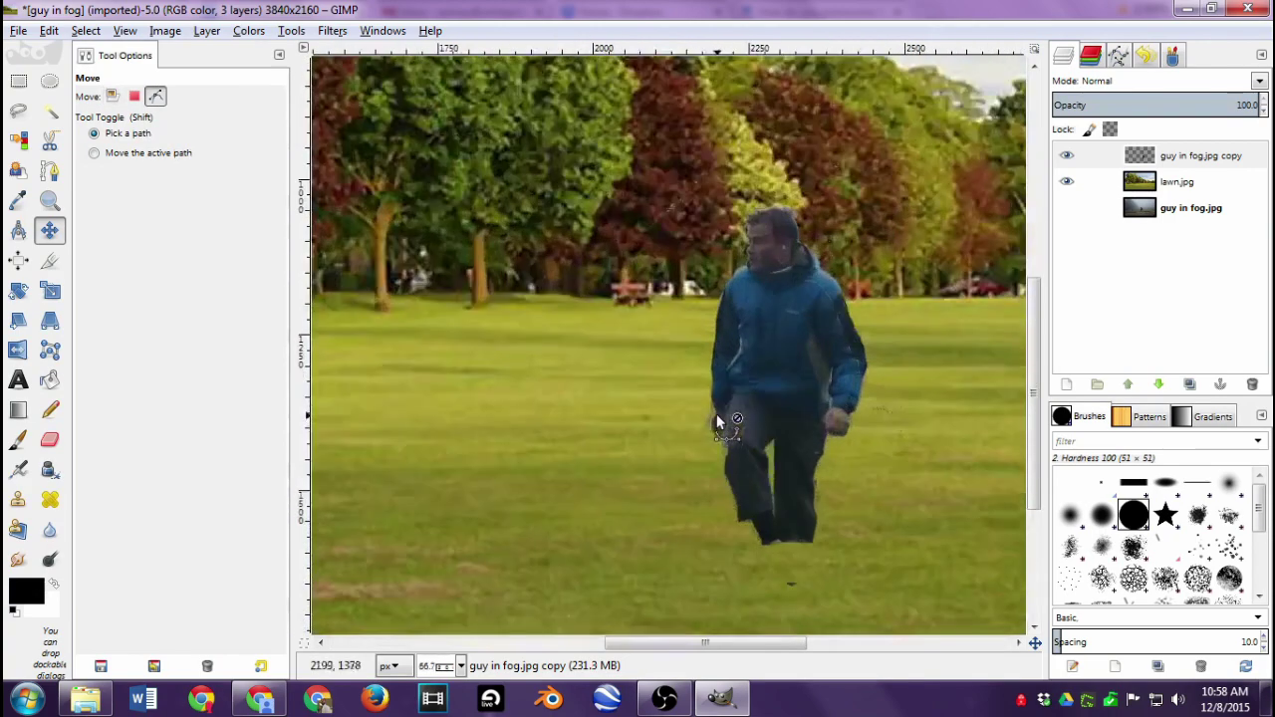
scroll(798, 520, down, 2)
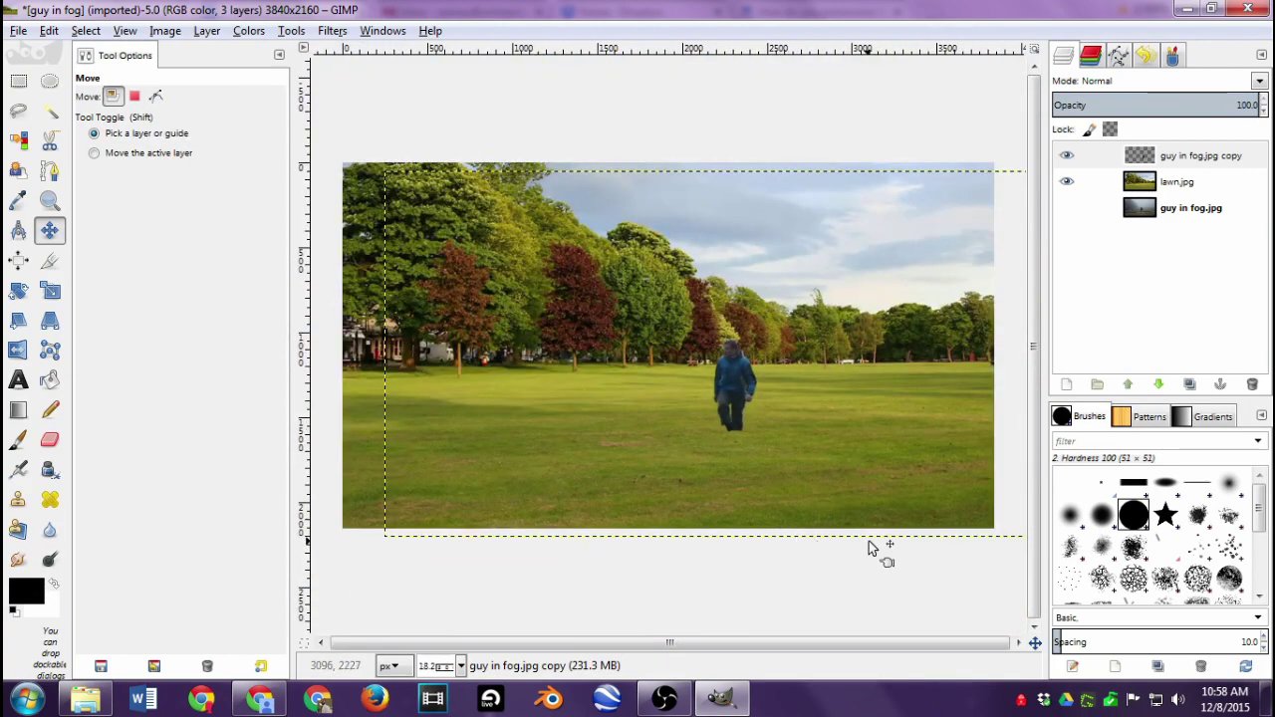
Bring the linx in snow picture from the GIMP folder in as a new layer and move it over the man
click(86, 700)
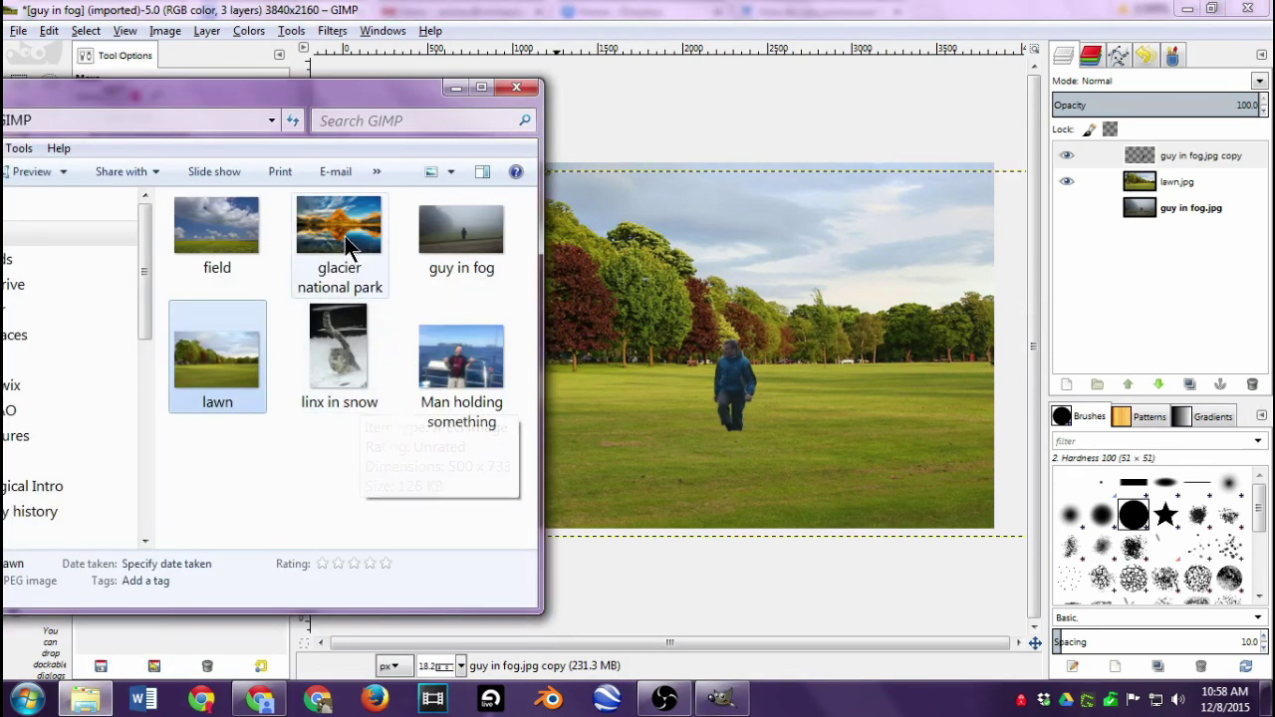
click(336, 380)
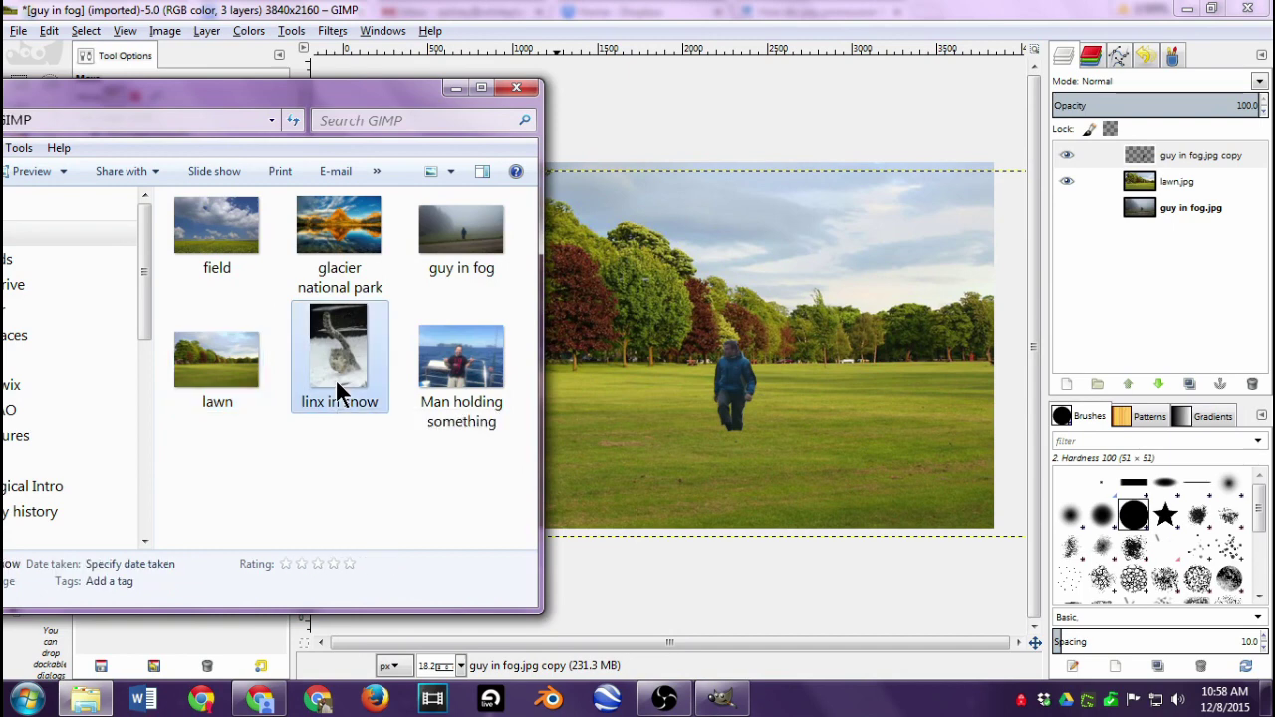
drag(332, 360, 725, 445)
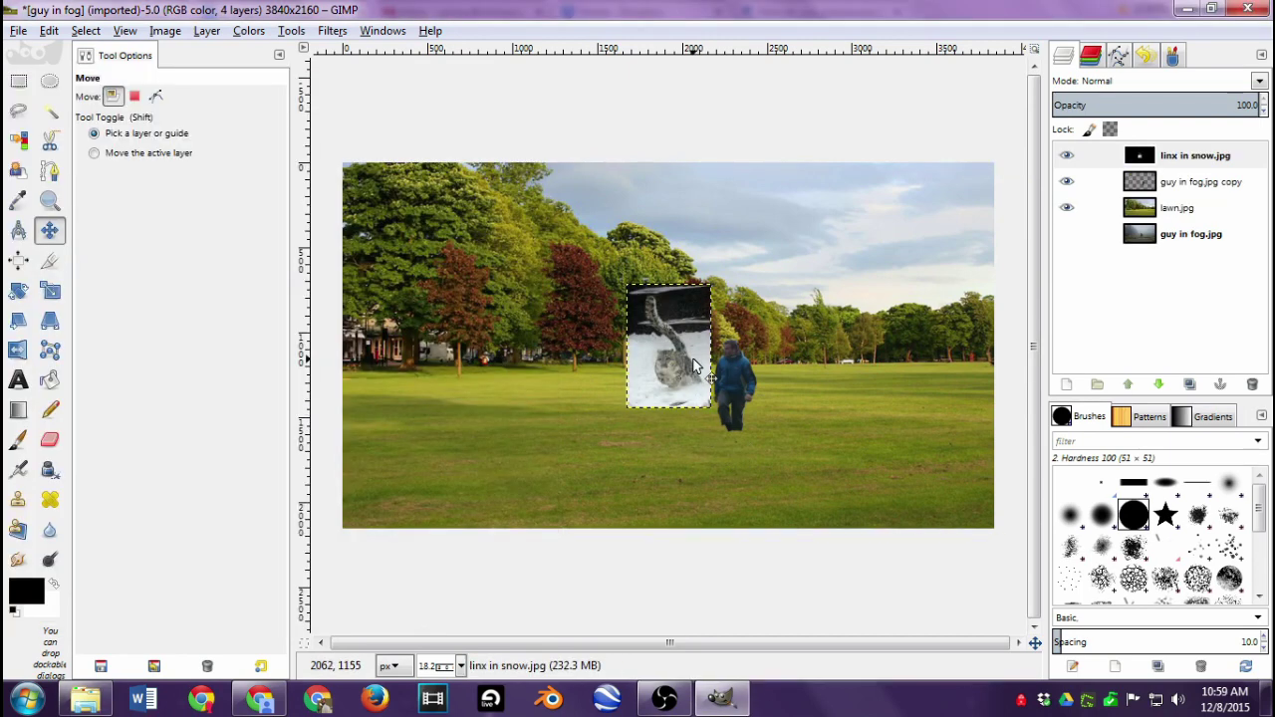
drag(694, 367, 742, 407)
Examine the outline of the snow leopard and its raised tail in the linx in snow.jpg layer up close
scroll(816, 422, up, 4)
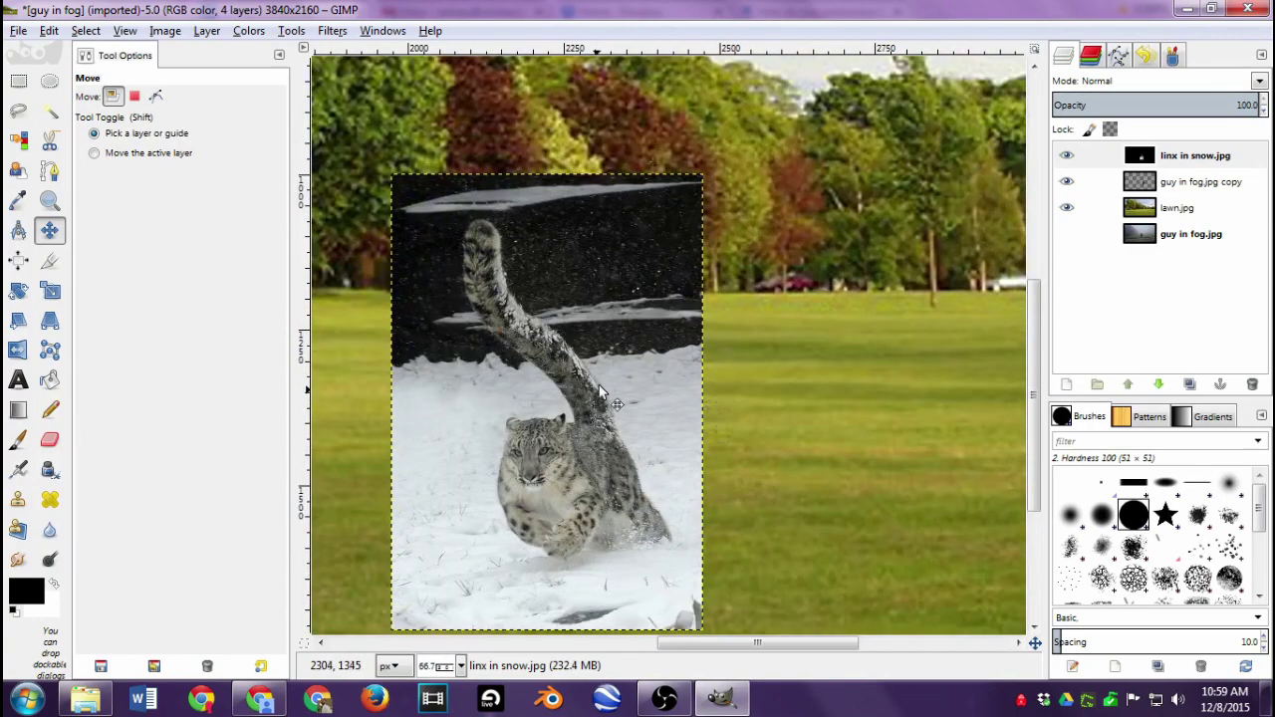
scroll(541, 387, down, 2)
scroll(539, 380, up, 3)
scroll(539, 380, down, 2)
scroll(539, 380, up, 1)
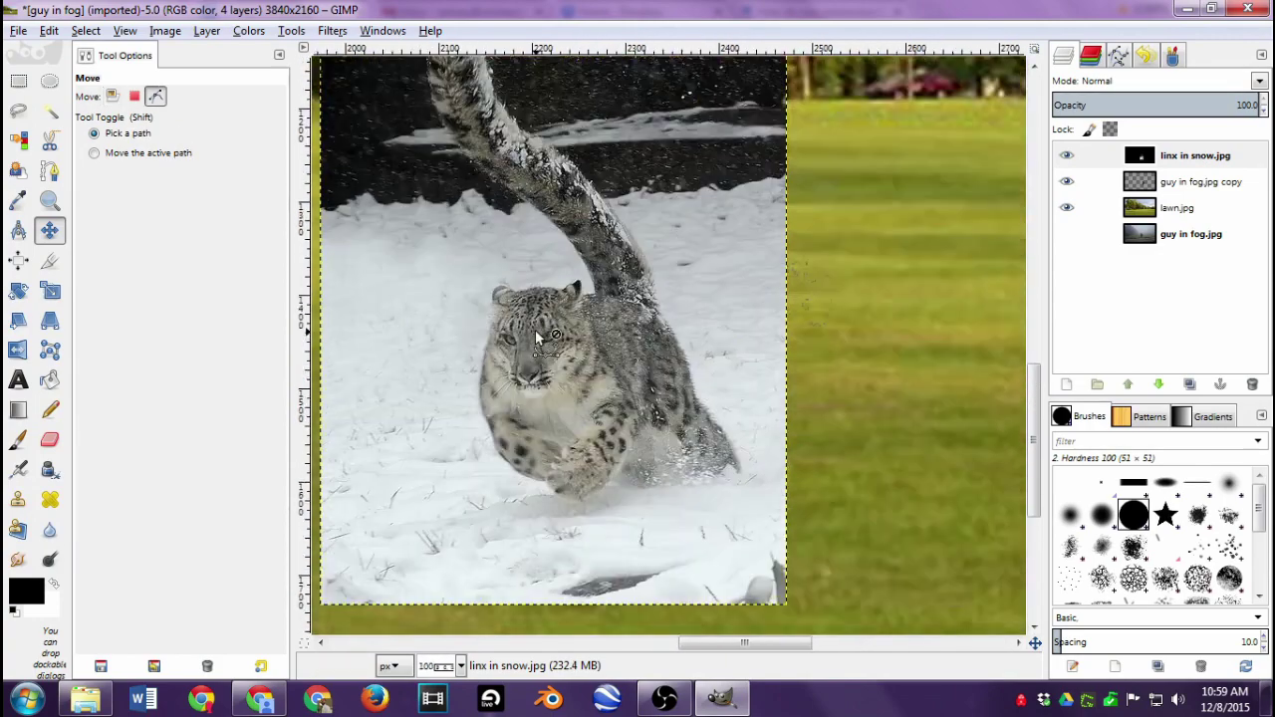
scroll(536, 339, up, 2)
scroll(518, 328, down, 2)
scroll(500, 315, down, 1)
scroll(486, 298, up, 2)
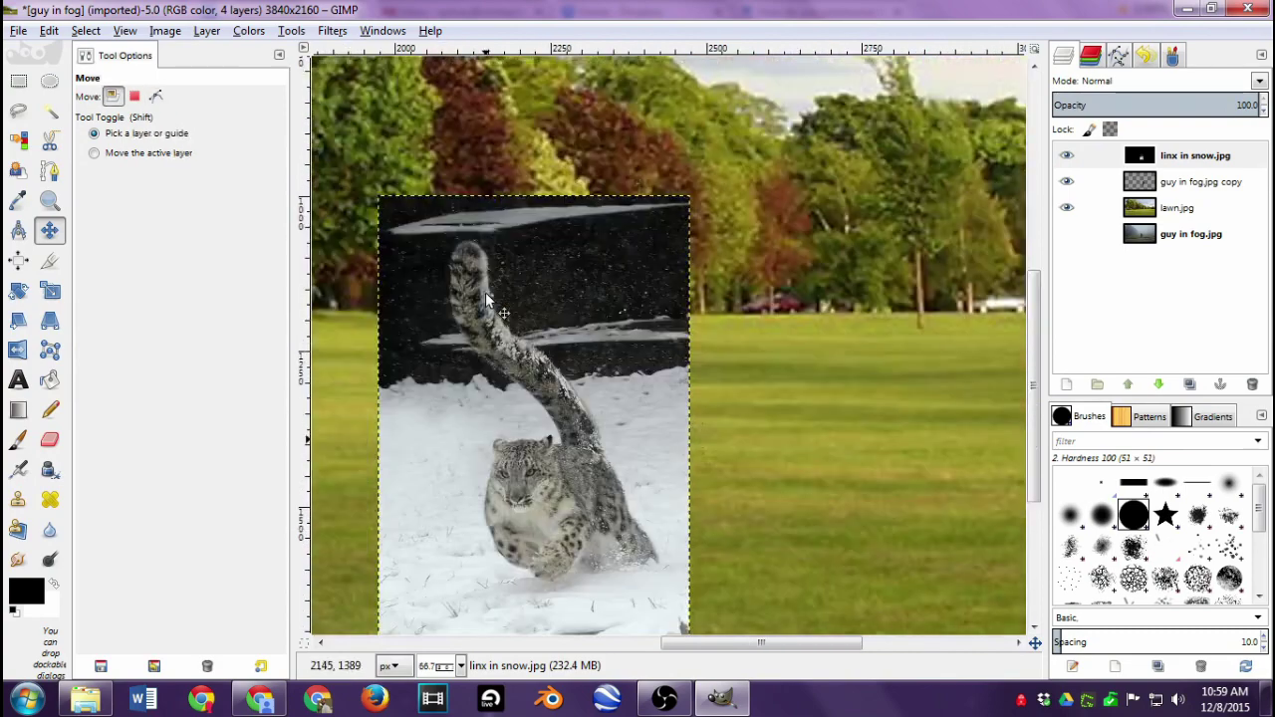
drag(1036, 339, 1037, 358)
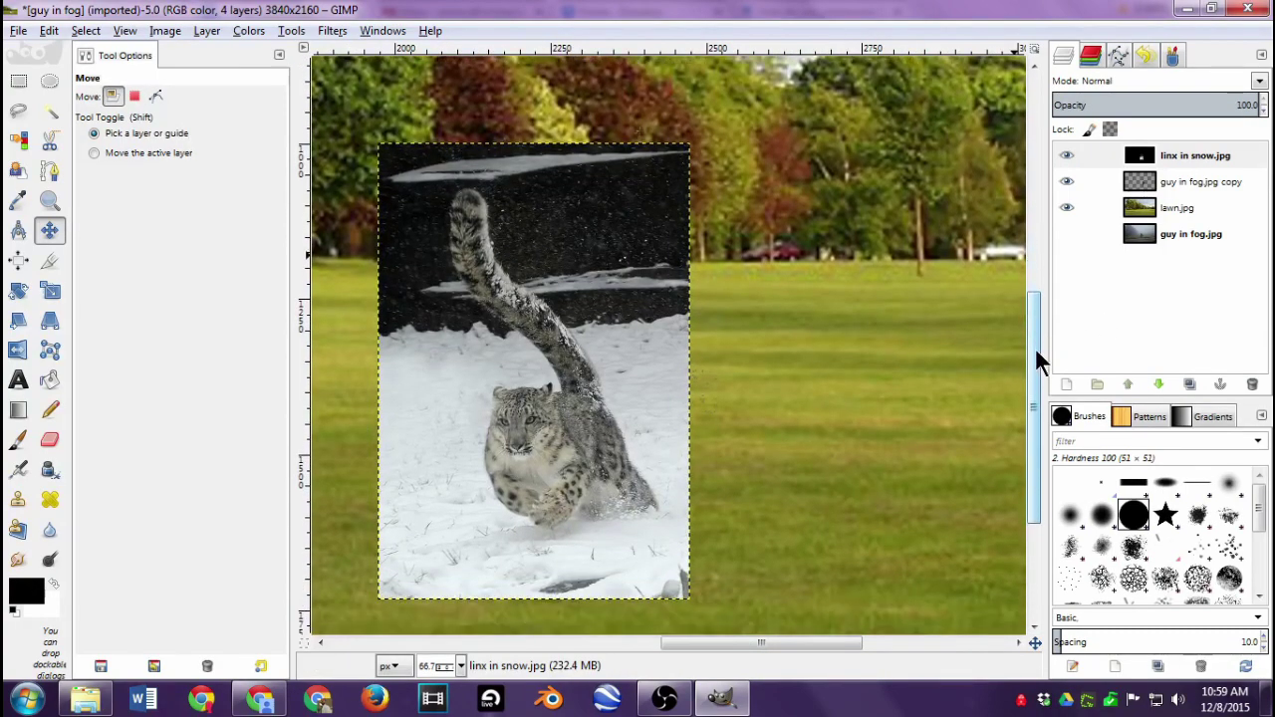
Set the Eraser size to 68.29 and erase the background around the leopard's tail, keeping the linx in snow.jpg layer selected
click(46, 439)
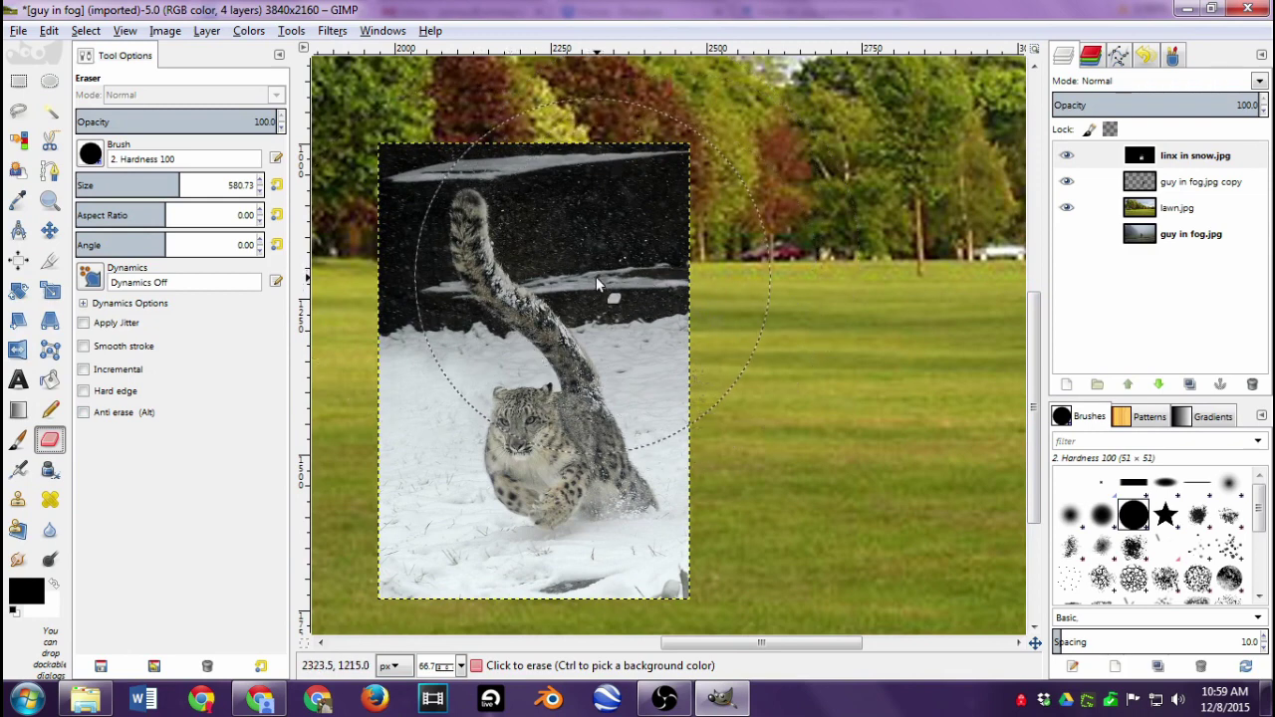
mouse_move(181, 185)
mouse_down()
mouse_move(14, 193)
mouse_move(148, 189)
mouse_move(16, 194)
mouse_move(134, 191)
mouse_move(30, 188)
mouse_move(100, 187)
mouse_move(86, 188)
mouse_up()
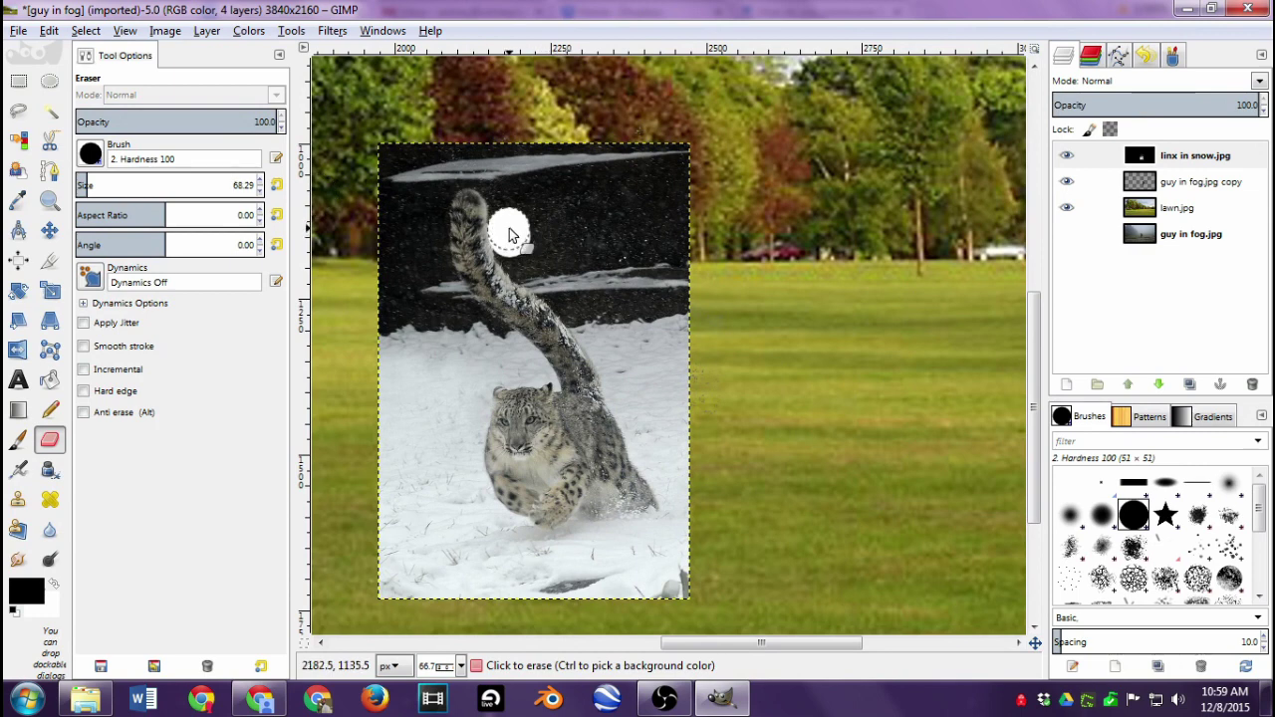
mouse_move(510, 207)
mouse_down()
mouse_move(480, 167)
mouse_move(440, 177)
mouse_move(428, 233)
mouse_move(439, 280)
mouse_move(512, 364)
mouse_up()
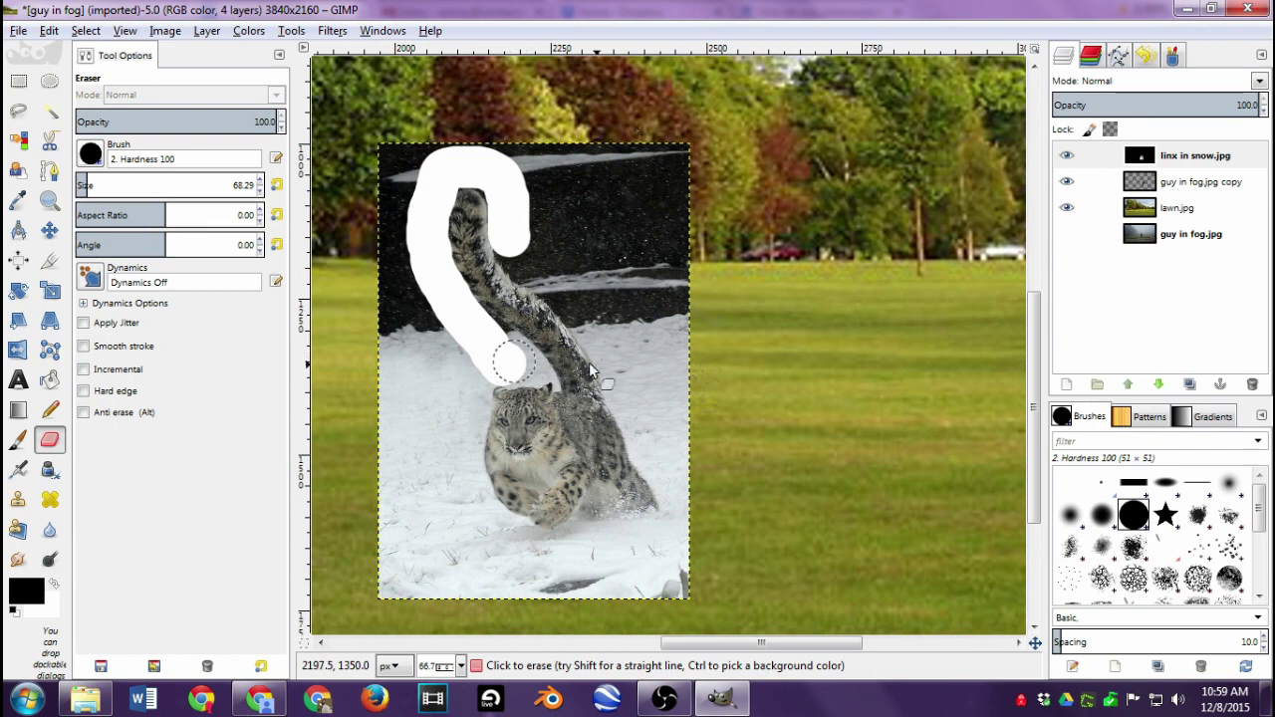
click(1166, 179)
click(1168, 152)
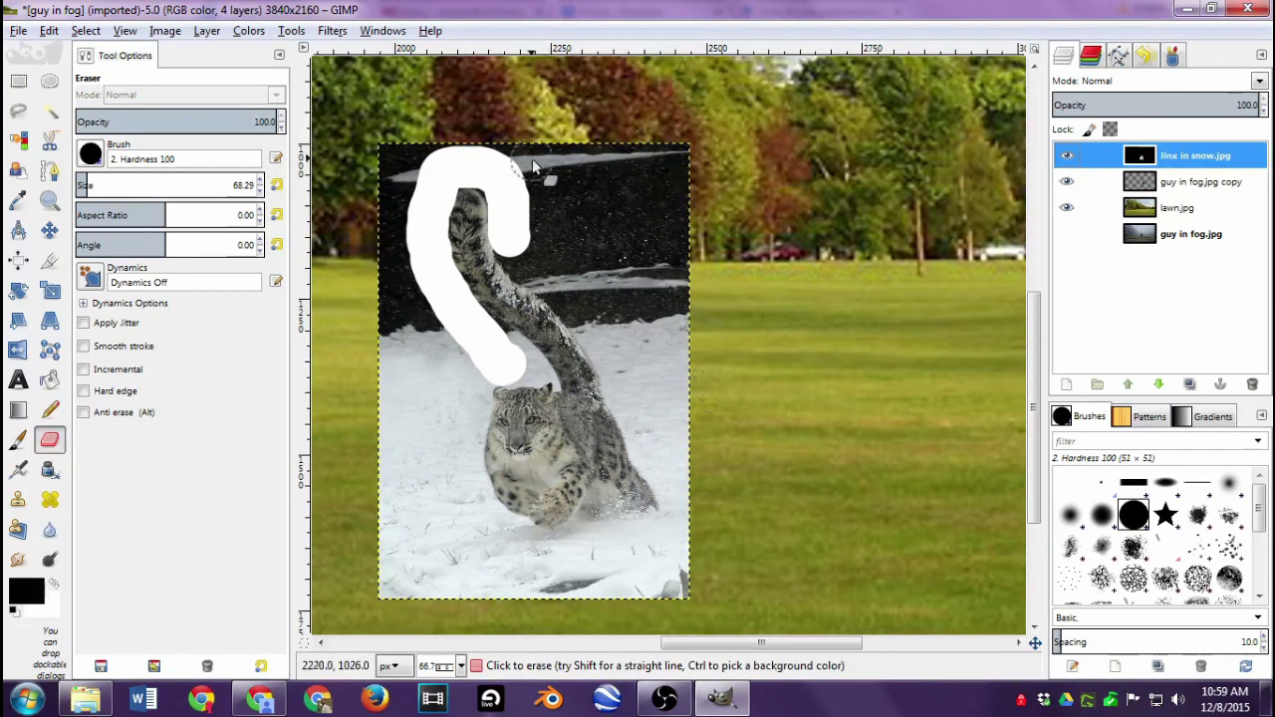
Add an alpha channel to the linx in snow.jpg layer and erase the white band around the leopard's tail to transparency
click(202, 31)
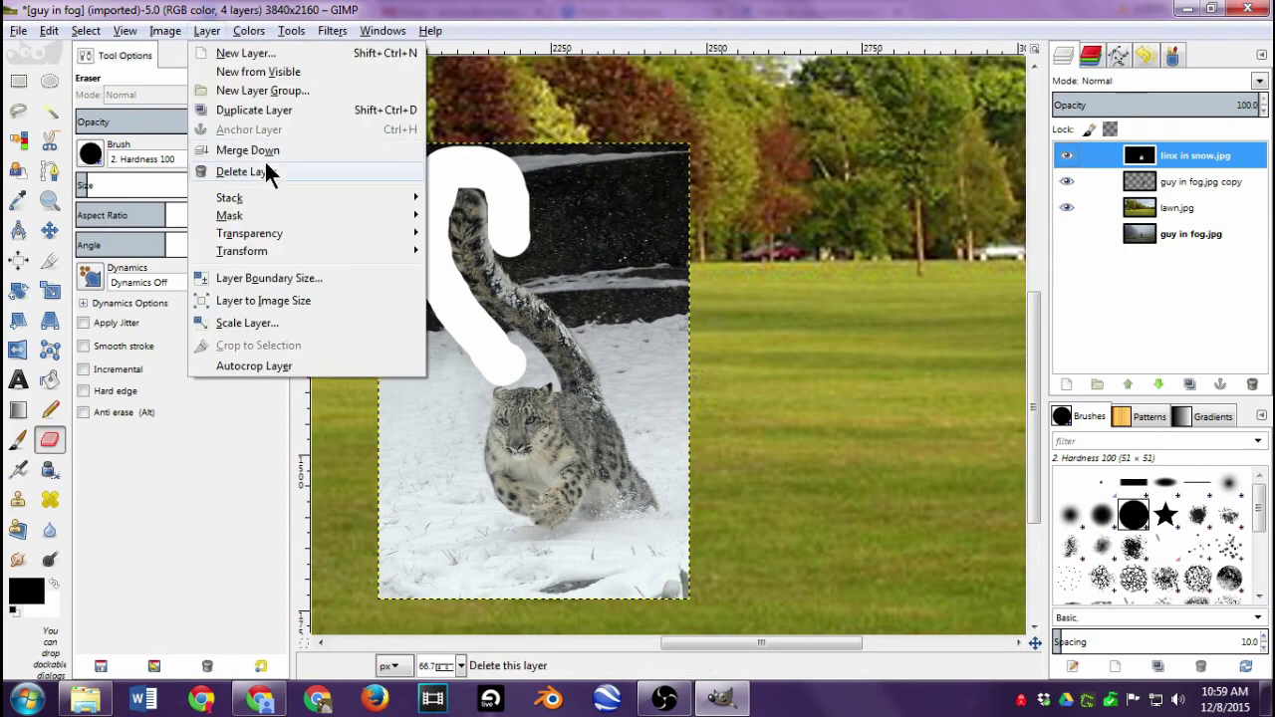
mouse_move(279, 231)
click(535, 235)
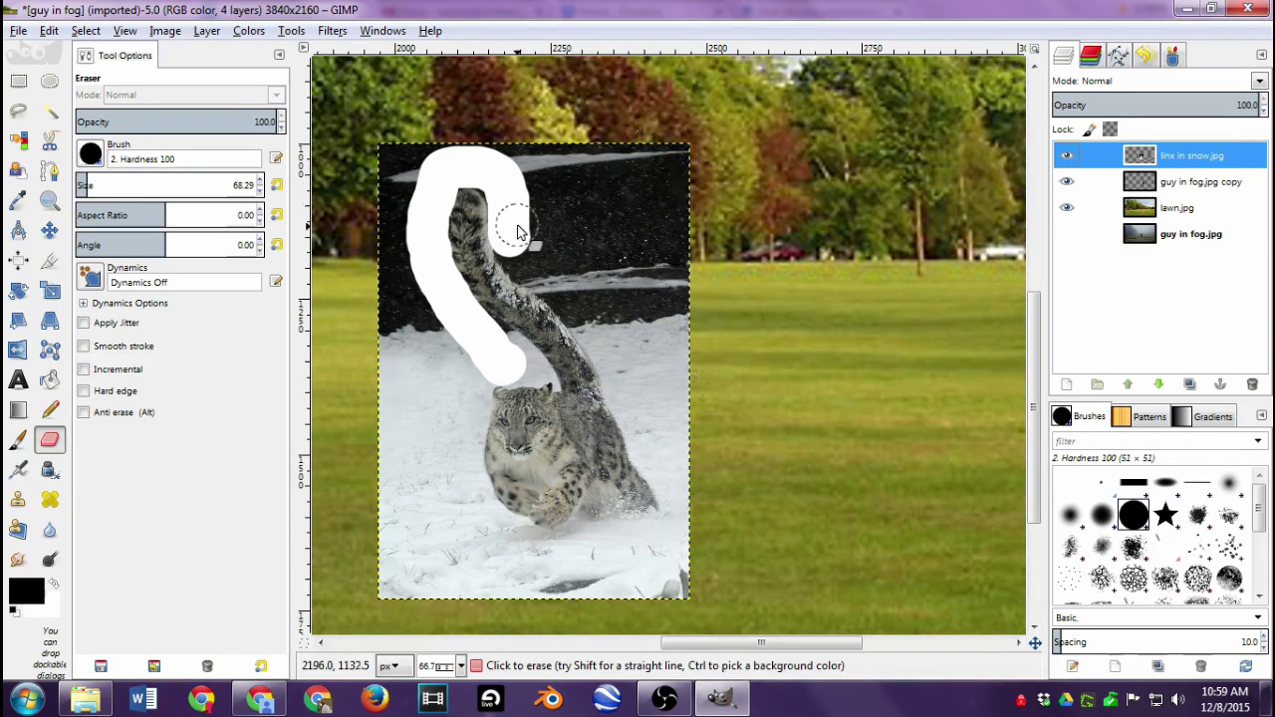
mouse_move(508, 221)
mouse_down()
mouse_move(509, 176)
mouse_move(515, 246)
mouse_move(506, 189)
mouse_move(458, 174)
mouse_move(440, 185)
mouse_move(434, 257)
mouse_up()
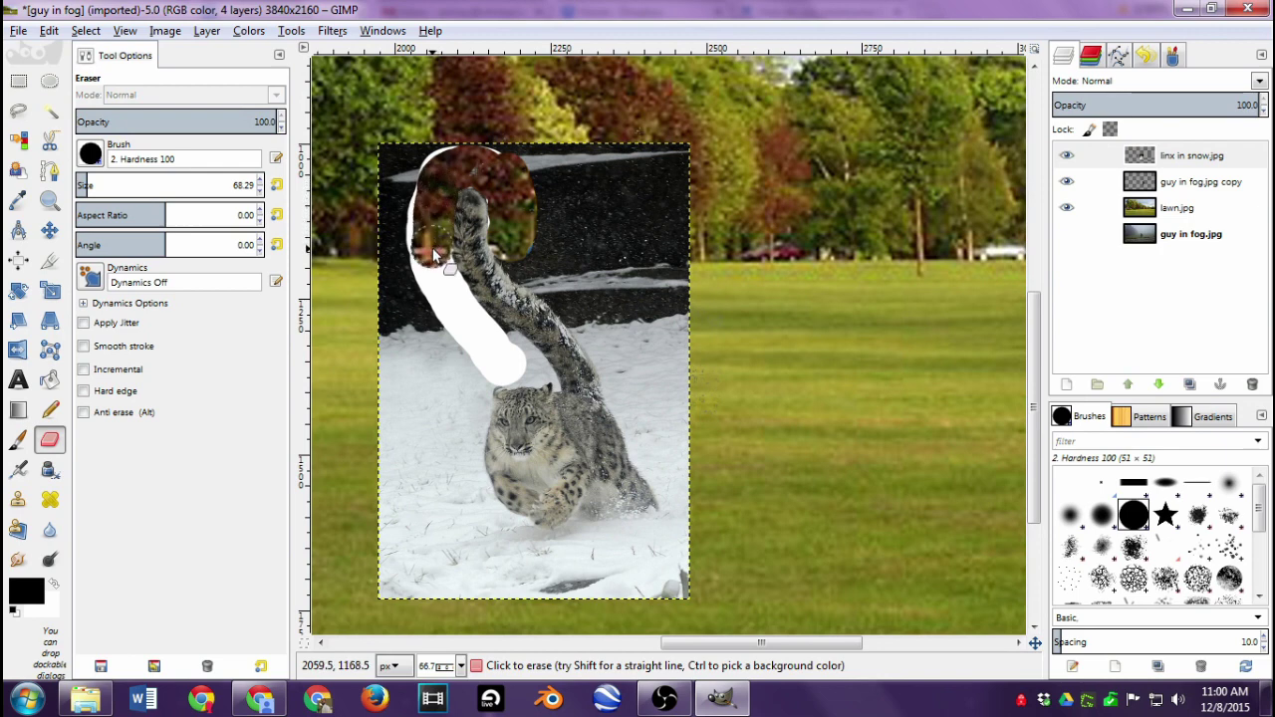
drag(454, 314, 520, 370)
With Fuzzy Select at a threshold of 20.8, select the snow behind the leopard's back, below the dark wall, and delete it
click(50, 110)
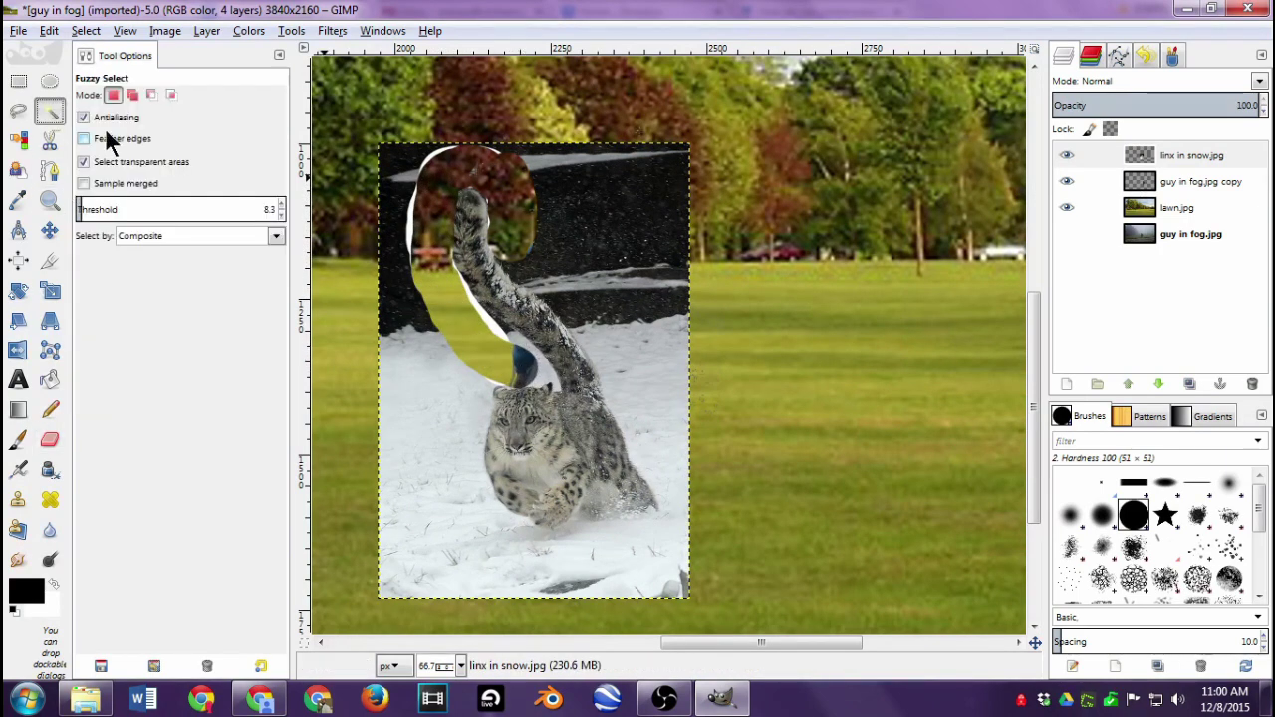
click(637, 434)
drag(628, 414, 663, 517)
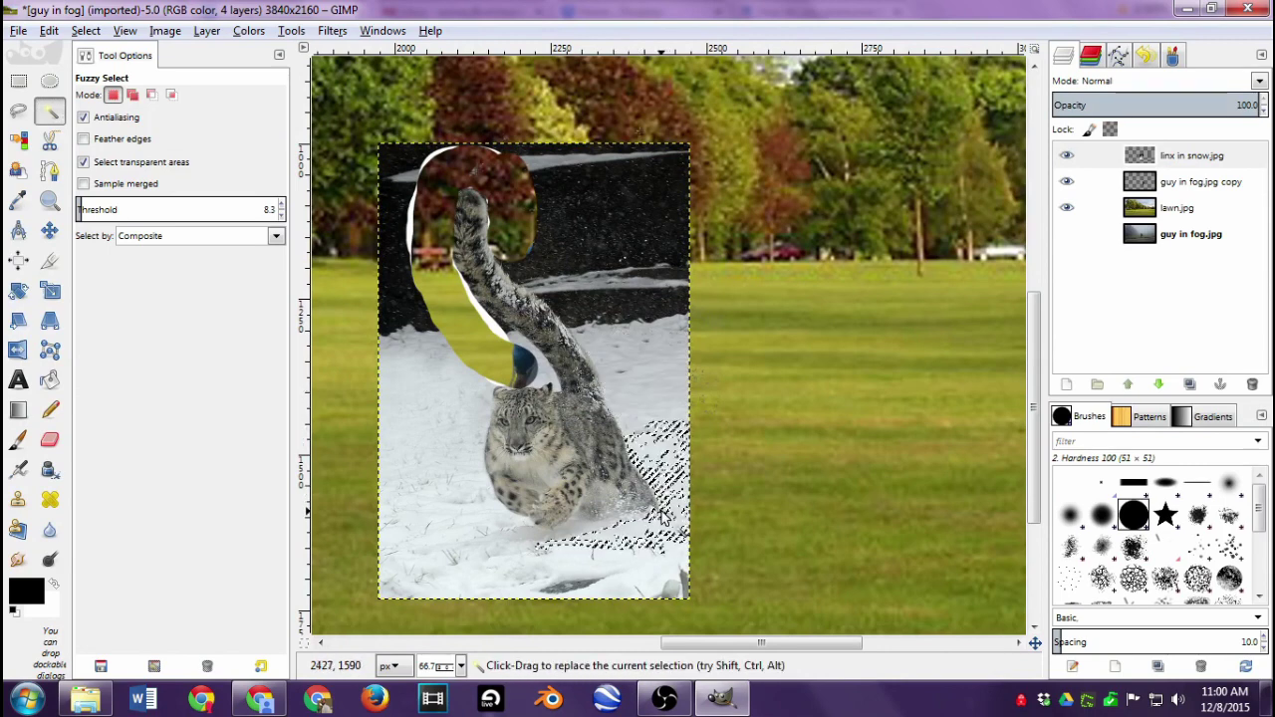
click(87, 209)
drag(86, 209, 177, 218)
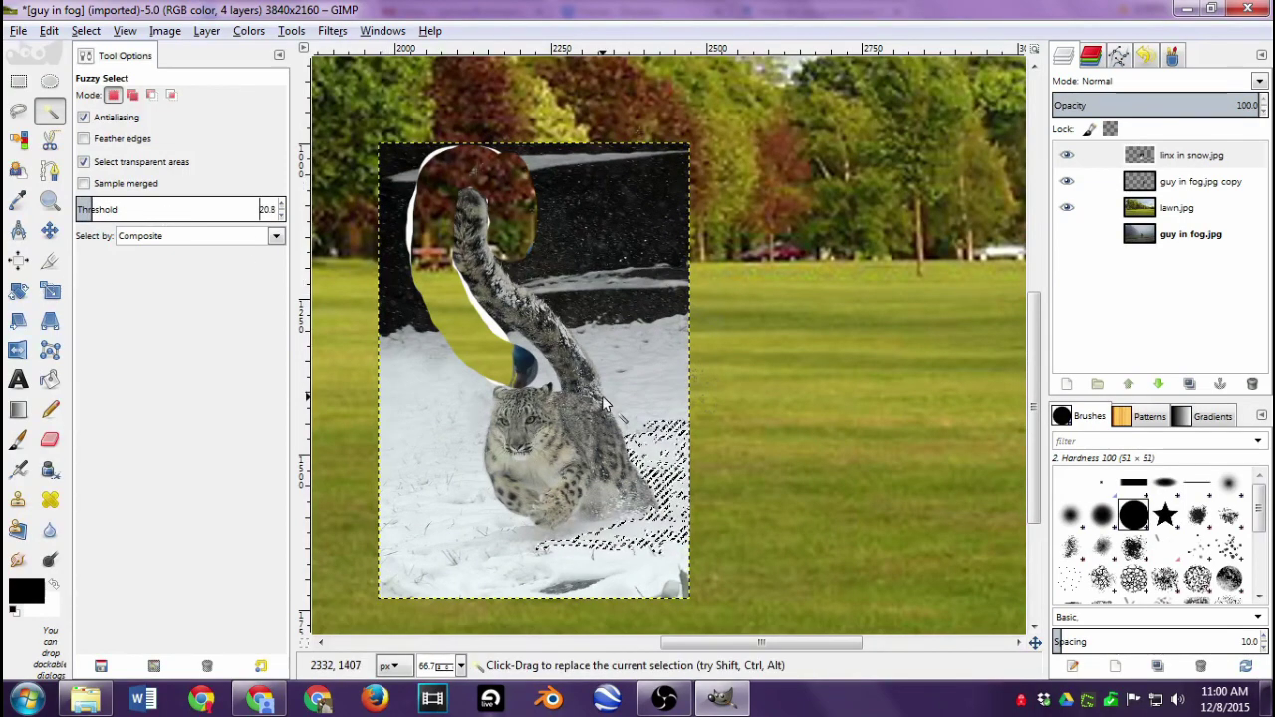
drag(610, 391, 620, 383)
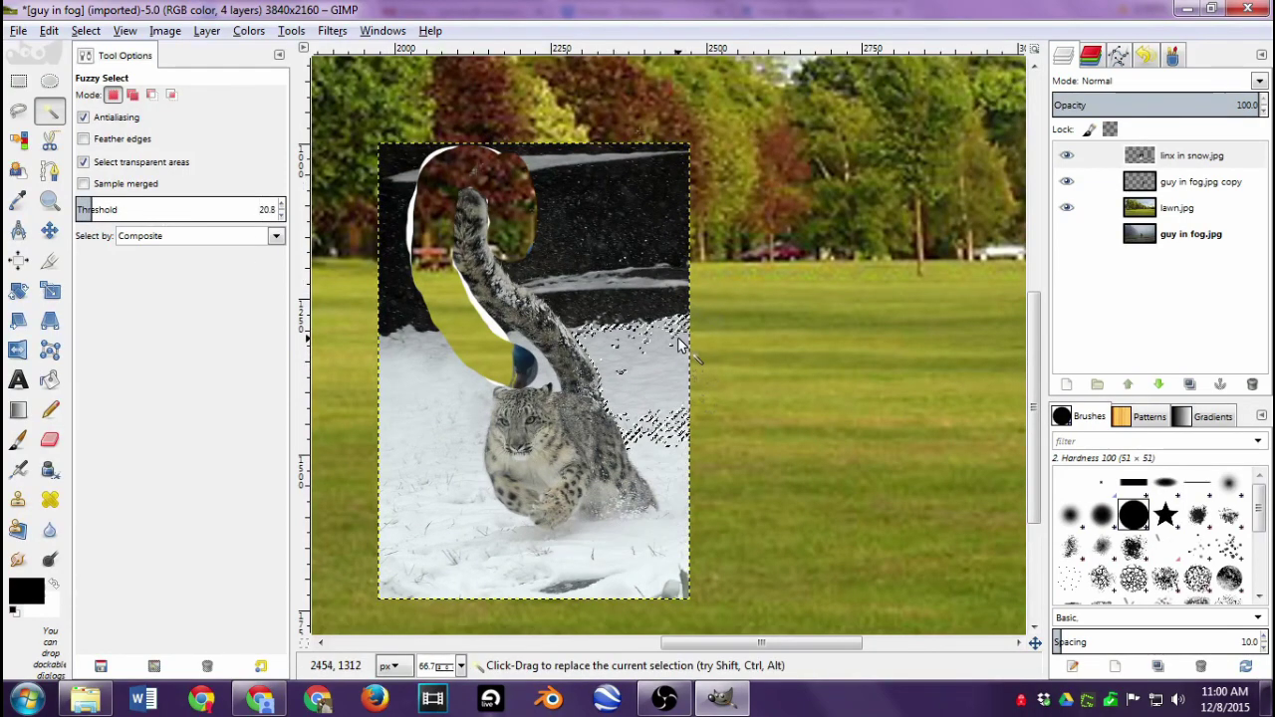
key(Delete)
Fuzzy-select and delete the remaining snow around the leopard, the dark wall left of its tail and the white strip beneath the tail
click(652, 438)
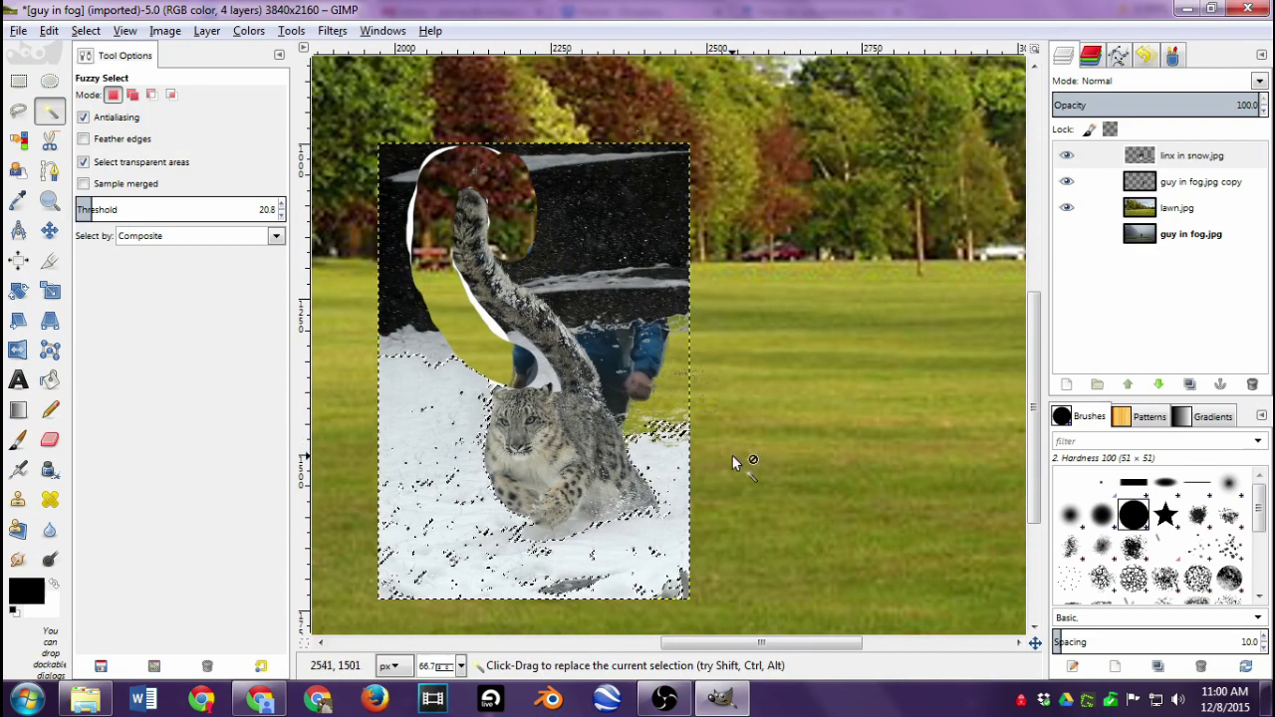
key(Delete)
click(442, 347)
key(Delete)
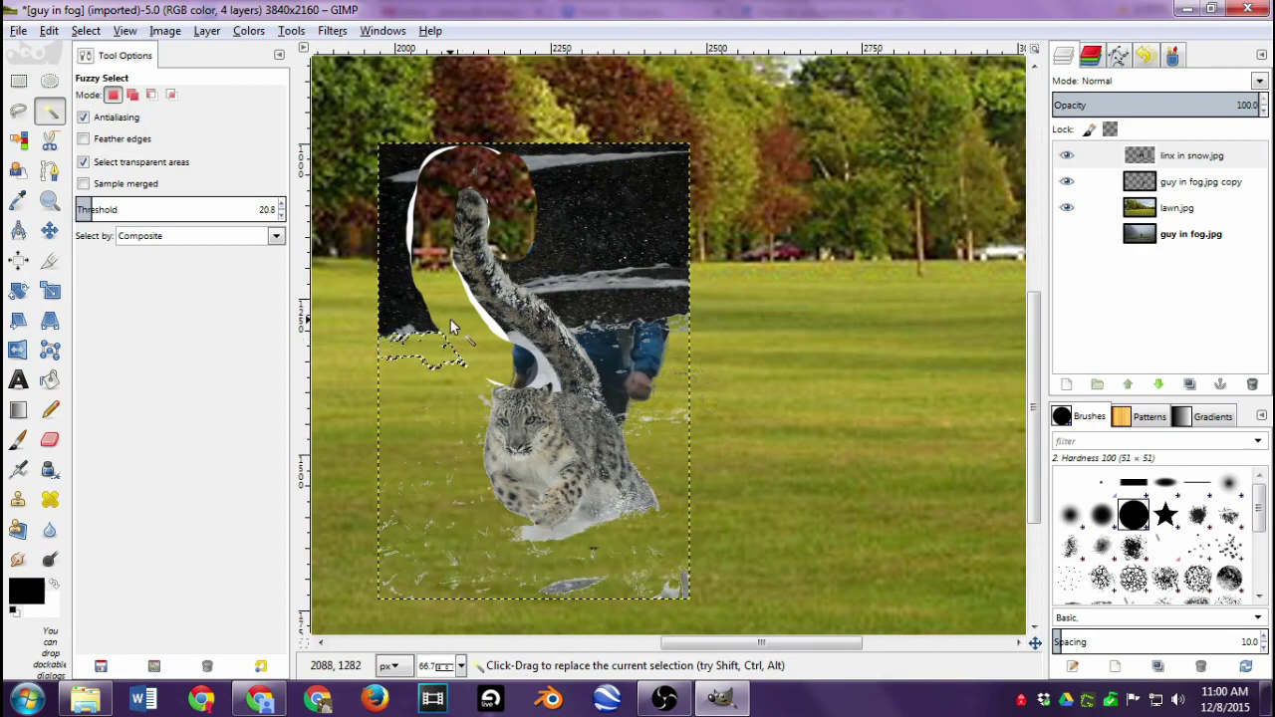
click(428, 309)
key(Delete)
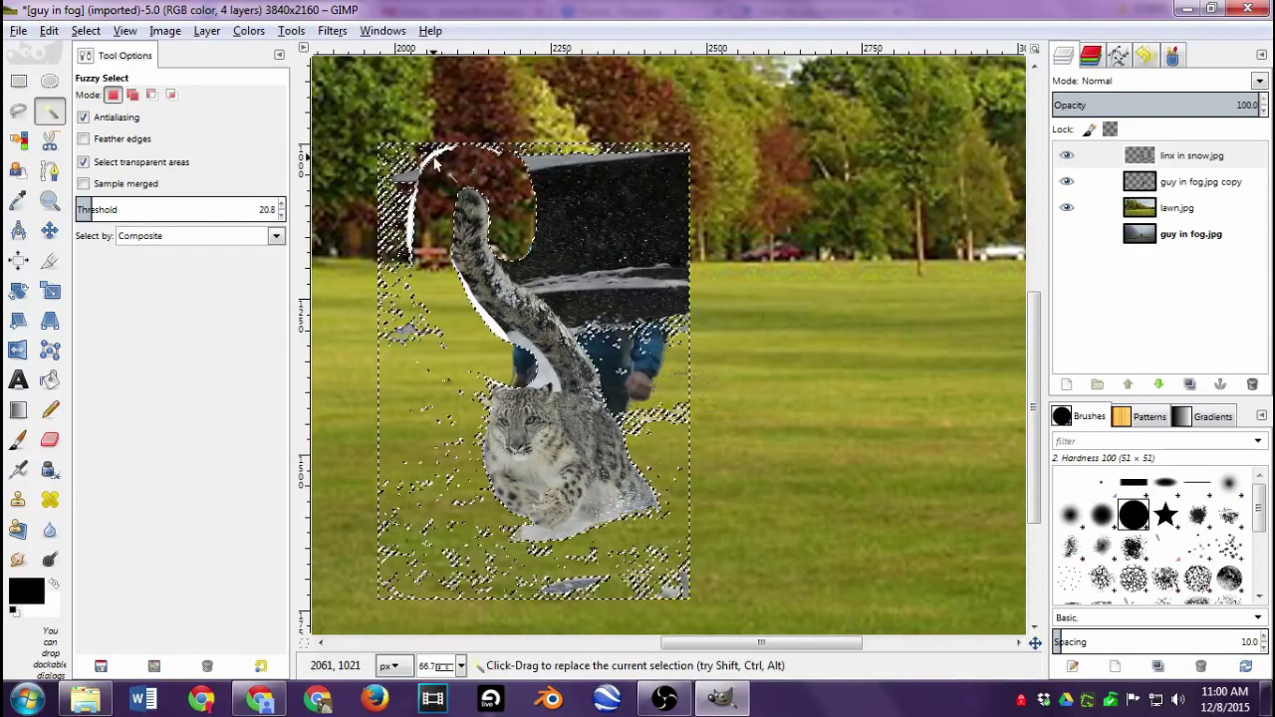
drag(513, 332, 527, 360)
key(Delete)
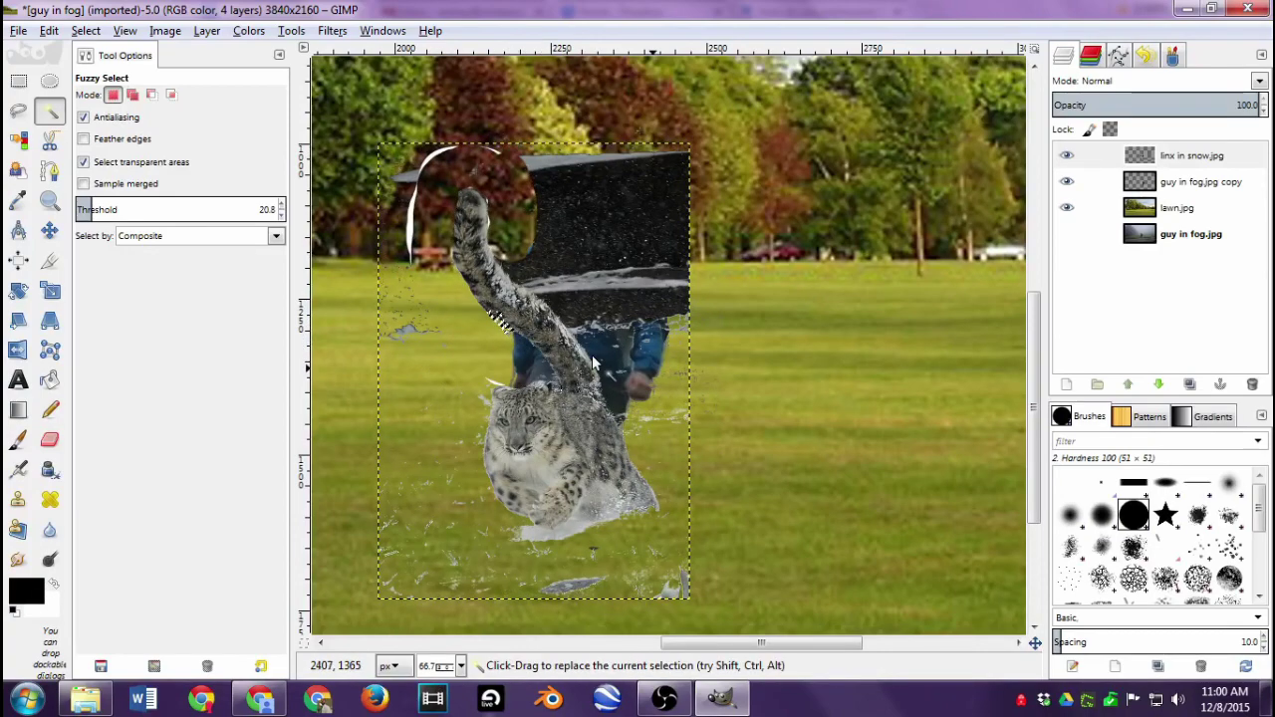
Remove the snow under the leopard's paws with Fuzzy Select and clear the selection, switching to the Eraser
mouse_move(605, 506)
mouse_down()
mouse_move(580, 537)
mouse_move(571, 528)
mouse_up()
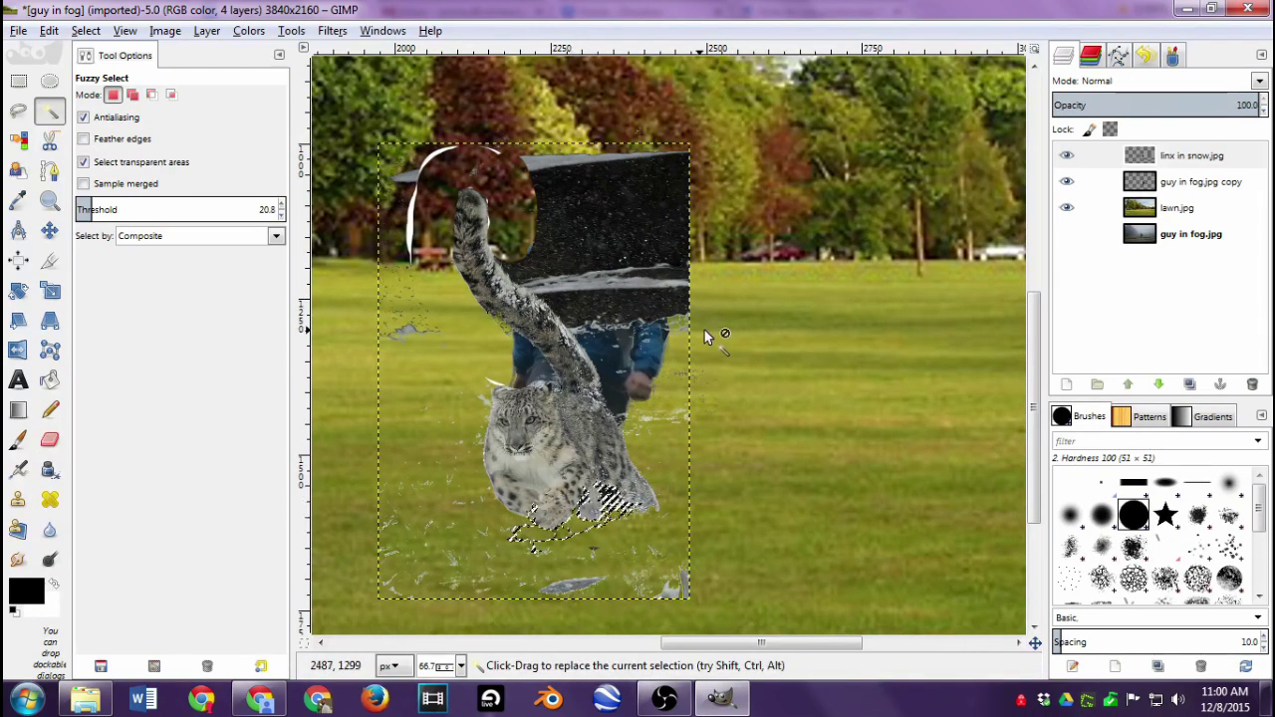
click(49, 444)
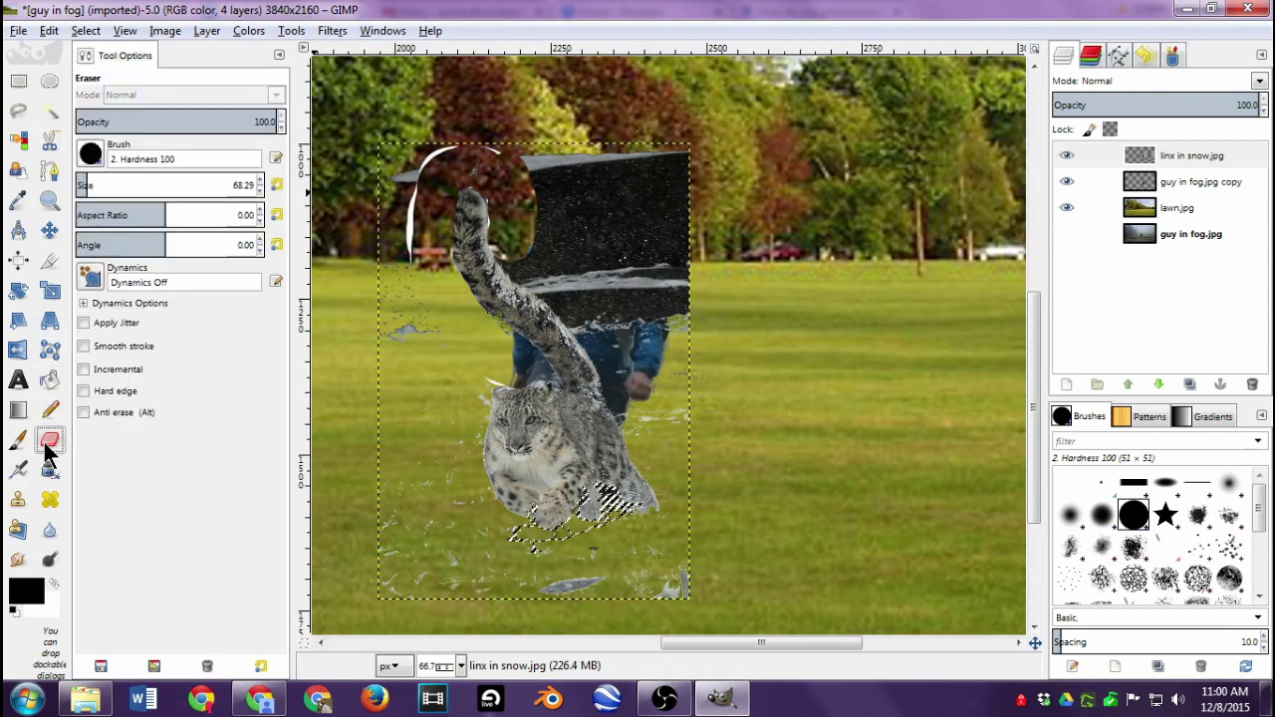
click(88, 35)
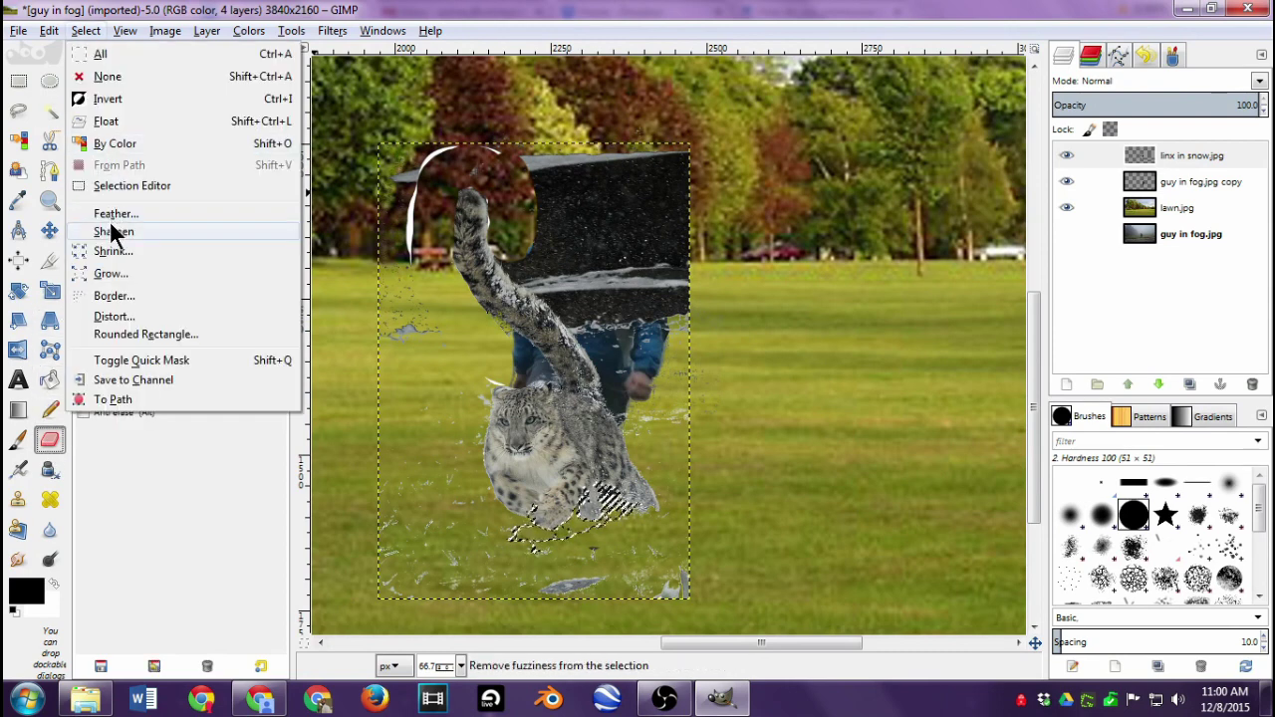
click(99, 77)
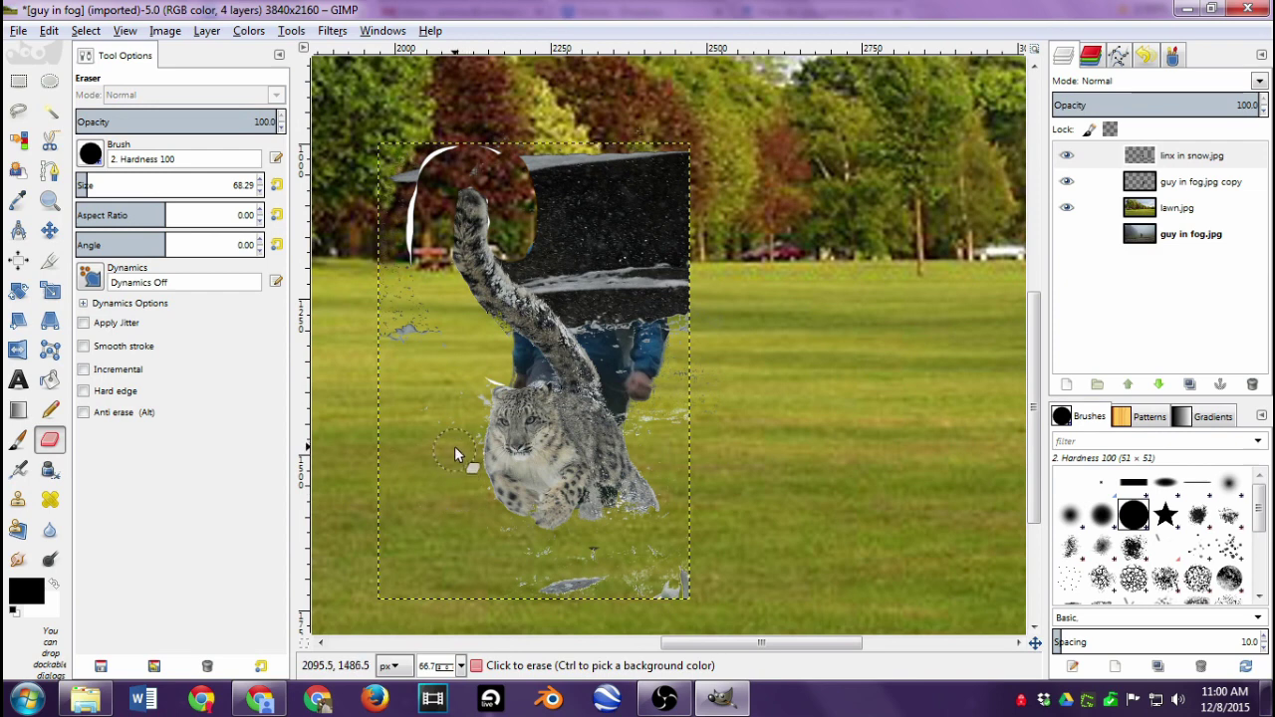
Try erasing the leftover white streak by the leopard's ear and undo the eraser strokes
click(490, 376)
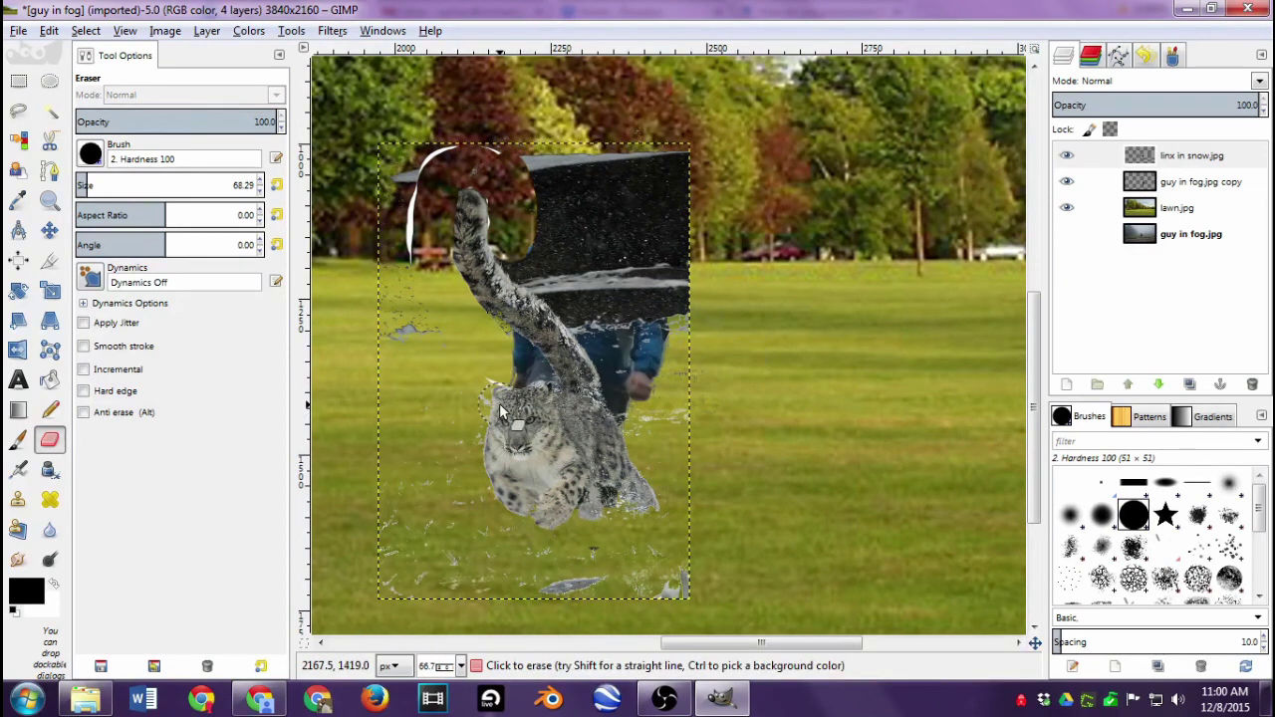
key(ctrl+z)
click(48, 31)
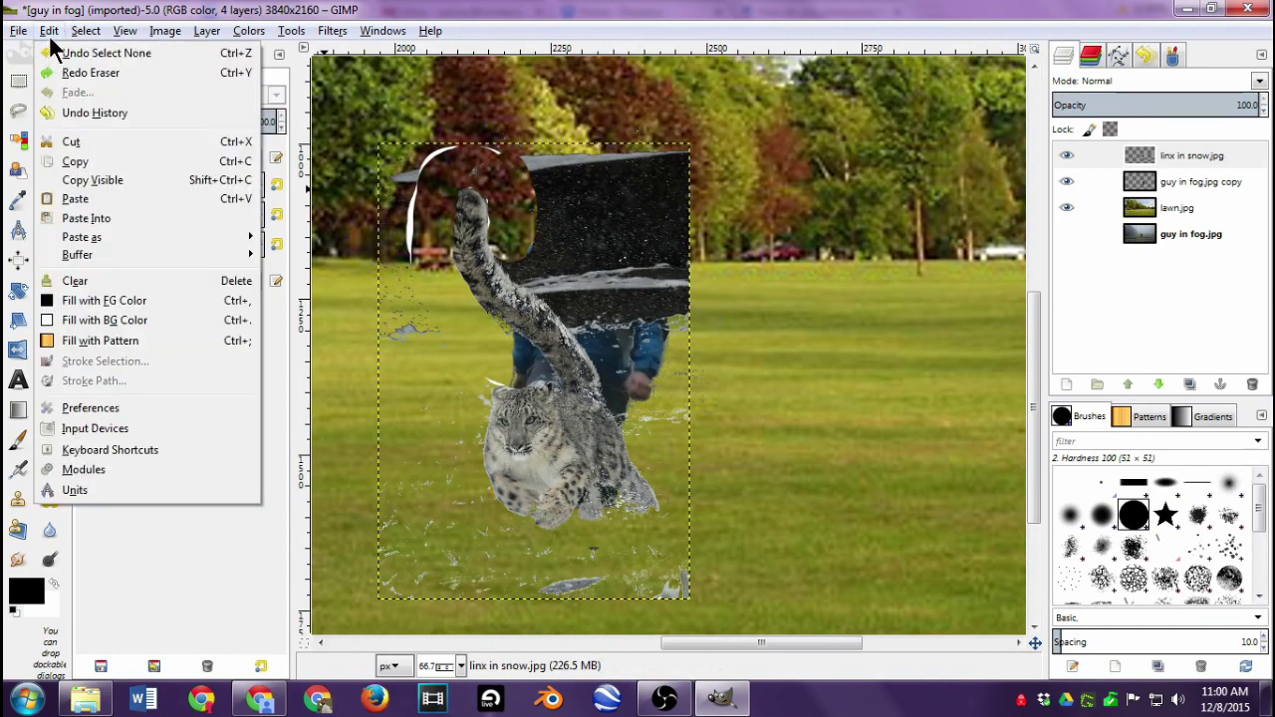
click(99, 10)
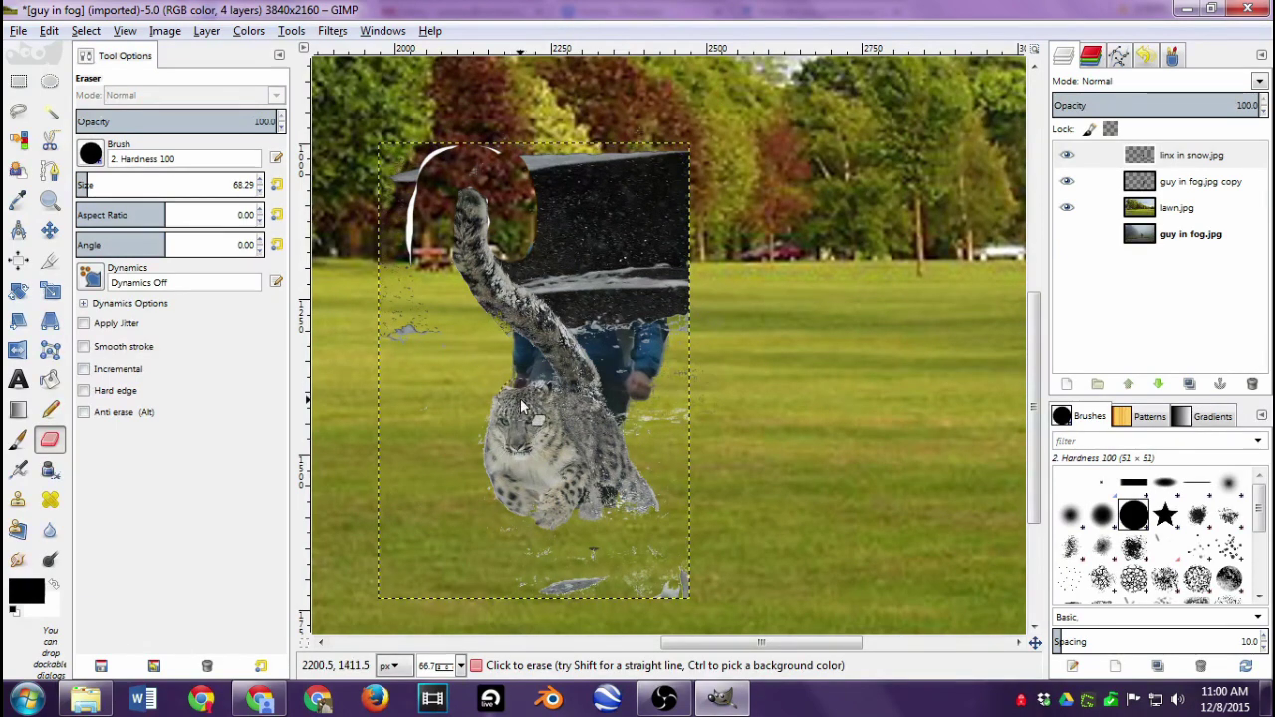
click(48, 29)
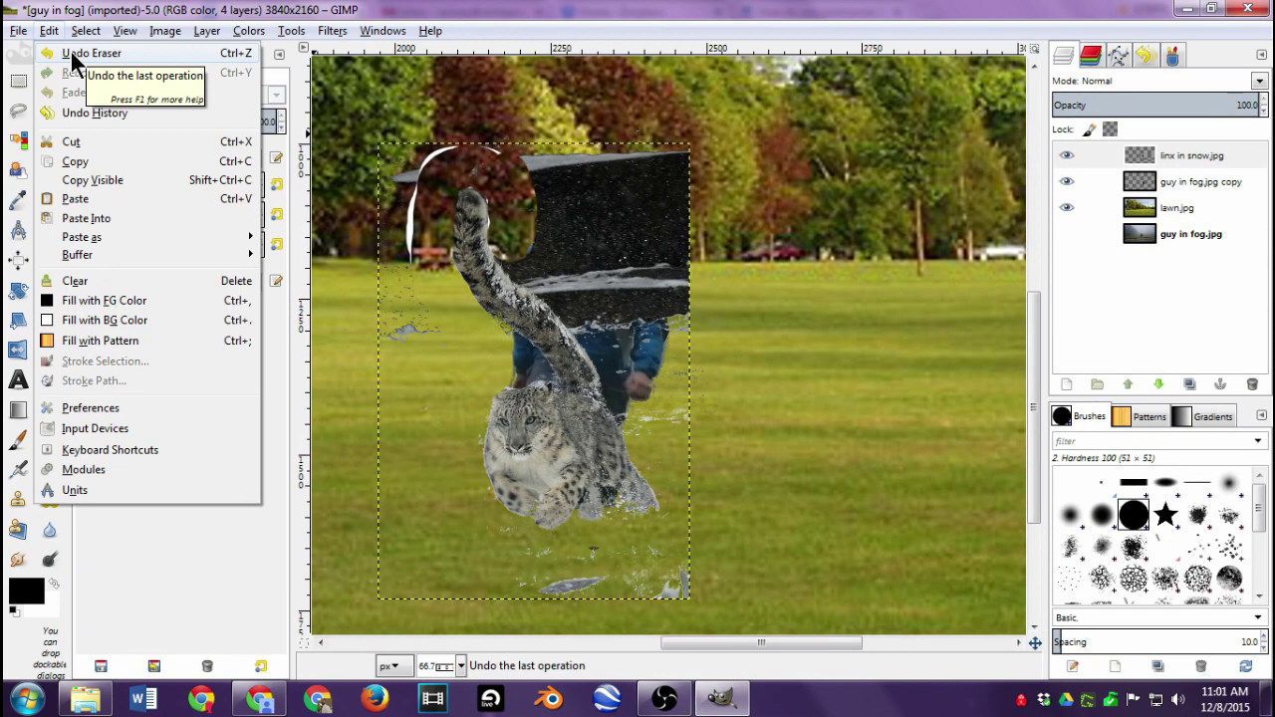
click(74, 50)
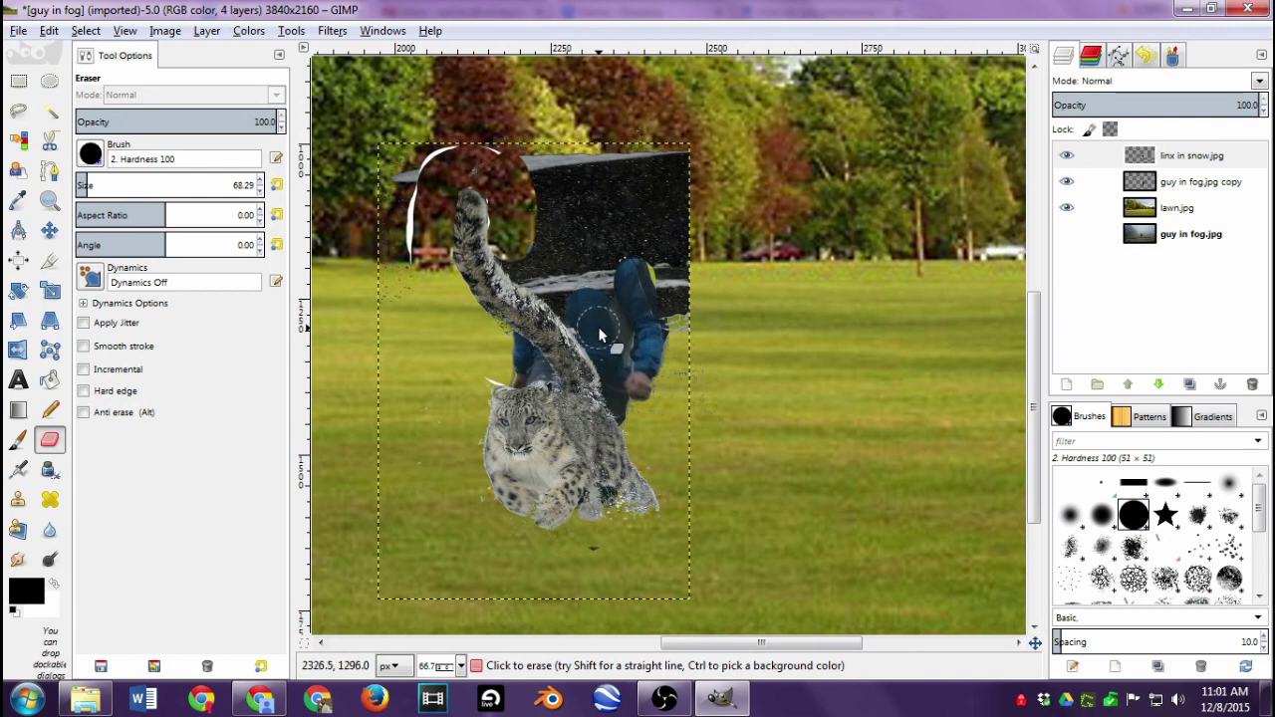
Erase the rest of the dark wall and the white arc around the tail, uncovering the man behind the leopard
mouse_move(601, 336)
mouse_down()
mouse_move(525, 254)
mouse_move(491, 155)
mouse_move(453, 139)
mouse_move(405, 161)
mouse_move(394, 260)
mouse_up()
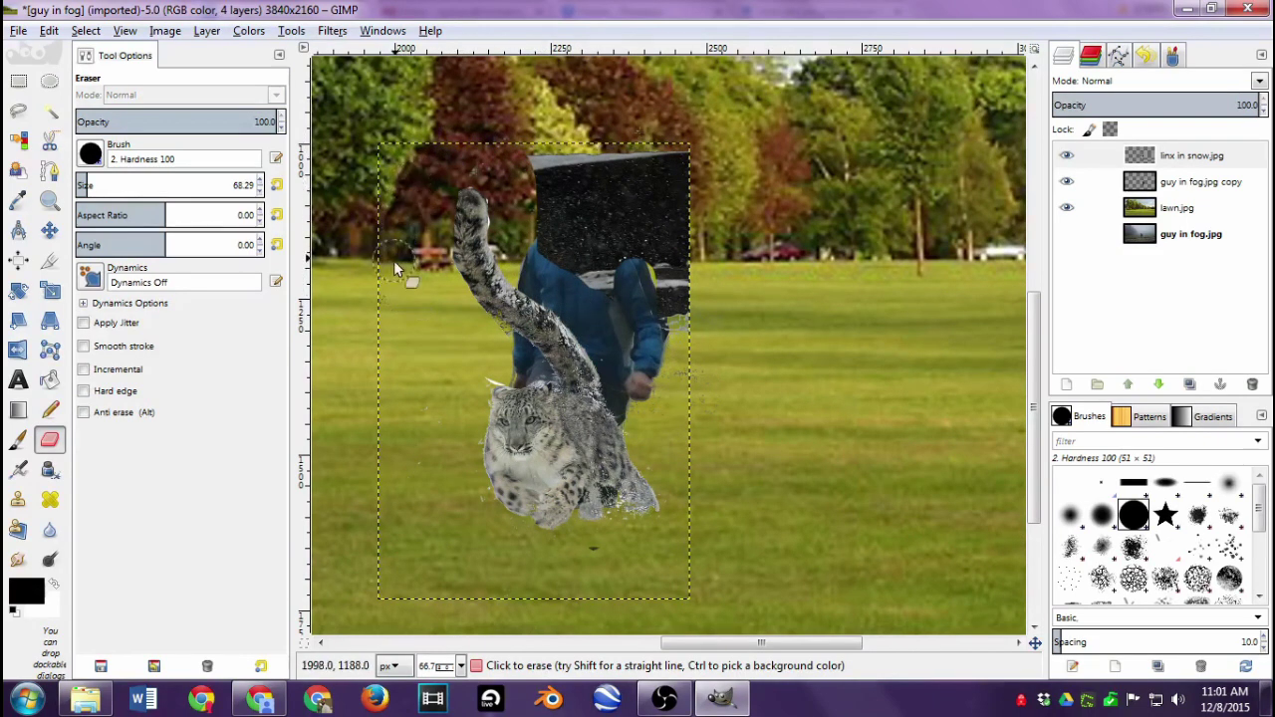
mouse_move(543, 159)
mouse_down()
mouse_move(560, 239)
mouse_move(544, 163)
mouse_move(597, 294)
mouse_move(570, 150)
mouse_move(643, 354)
mouse_move(611, 133)
mouse_move(668, 242)
mouse_up()
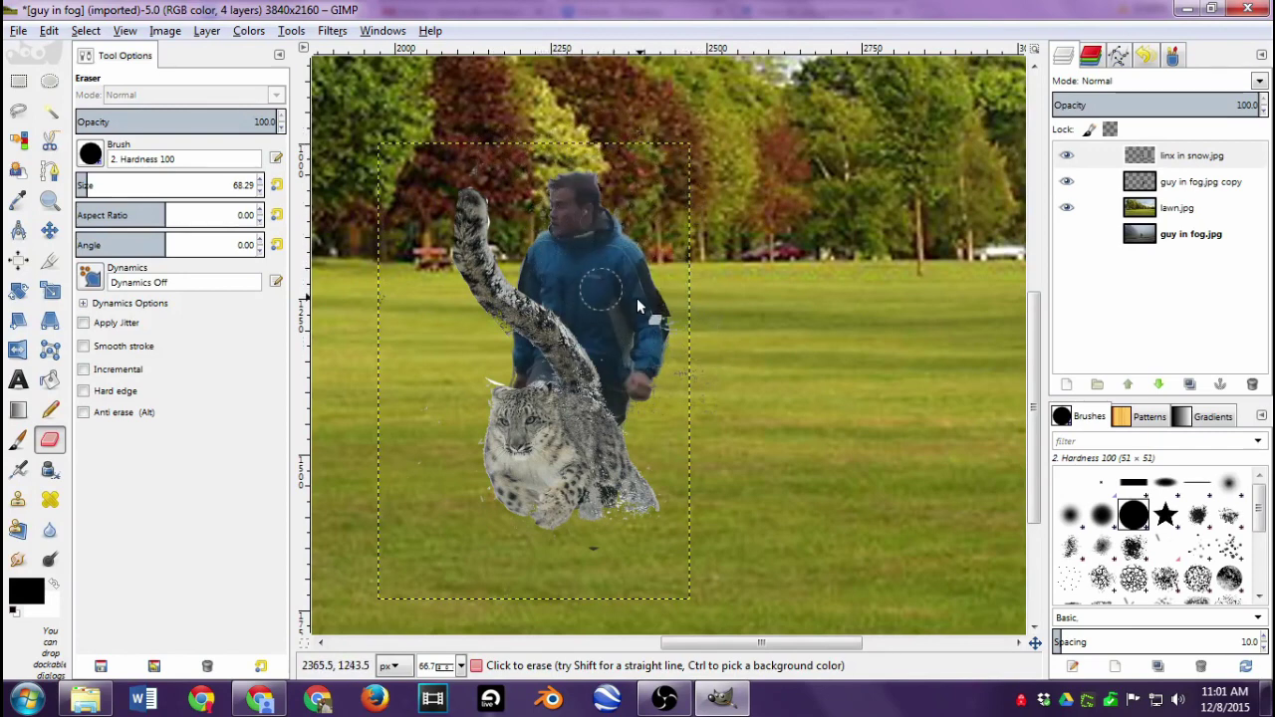
drag(637, 298, 674, 370)
Move the leopard on the linx in snow.jpg layer slightly down and left, placing it in front of the man's legs
click(1195, 185)
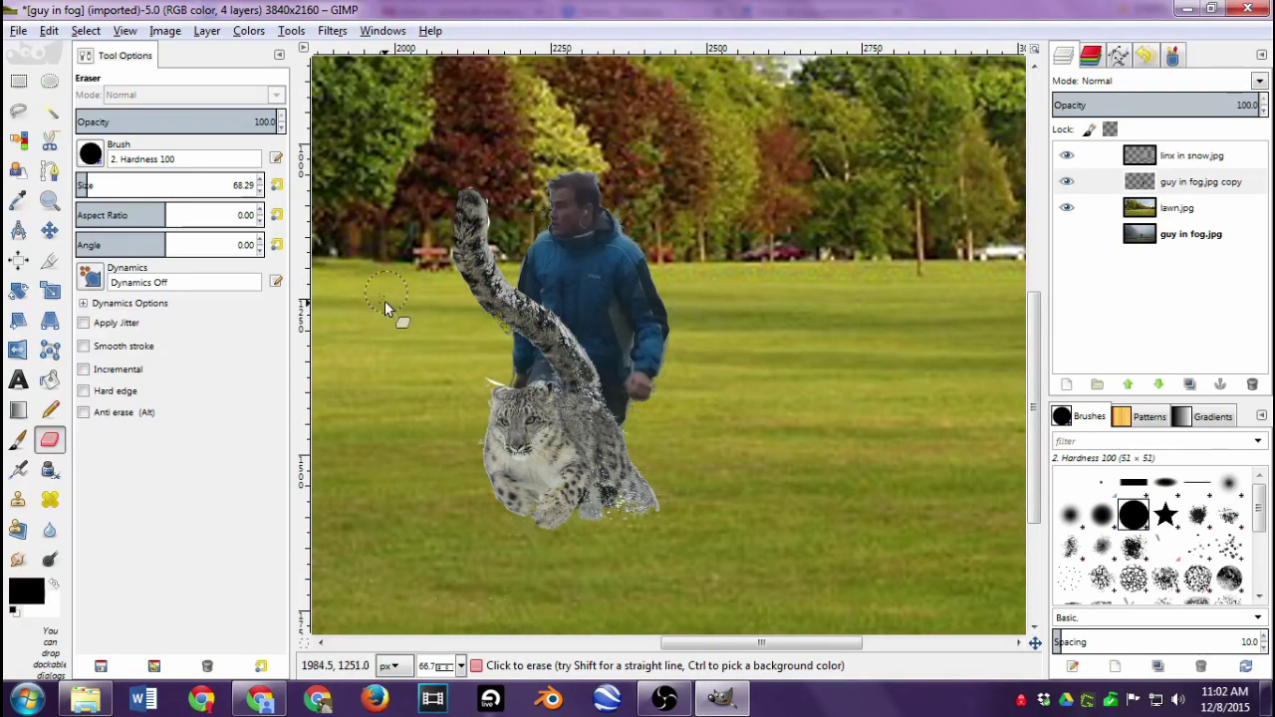
click(1191, 156)
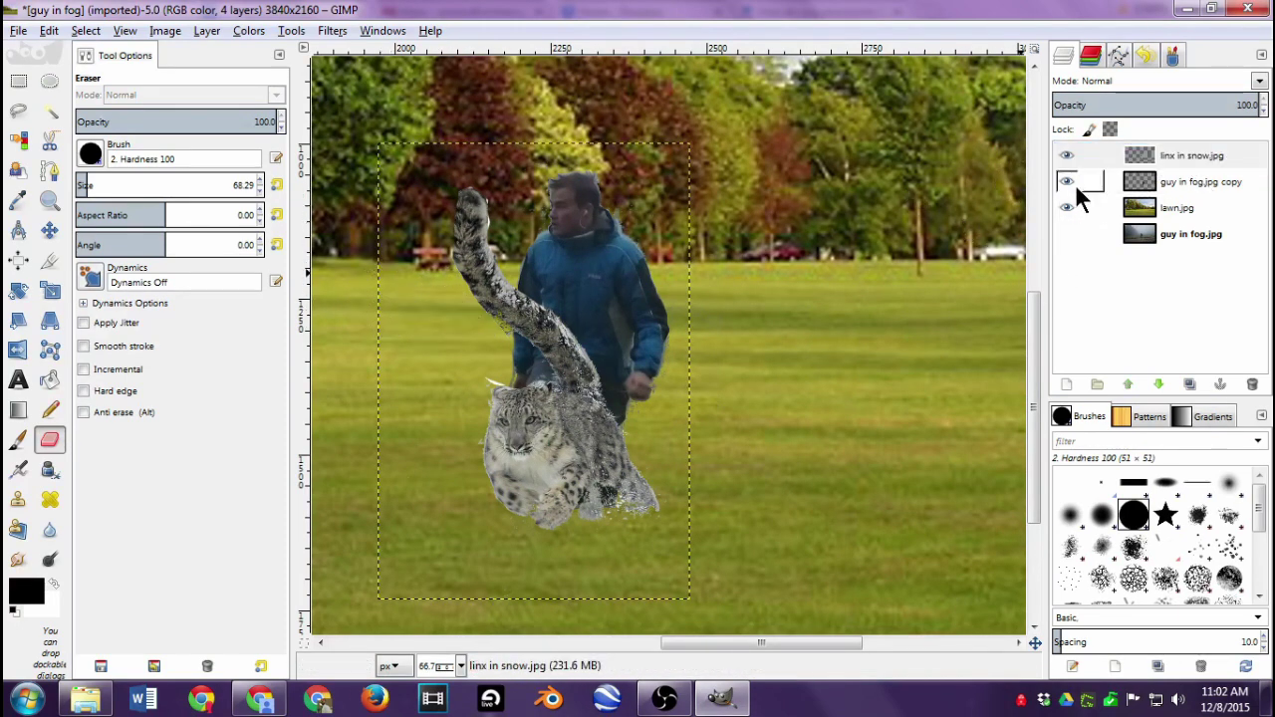
scroll(538, 415, down, 5)
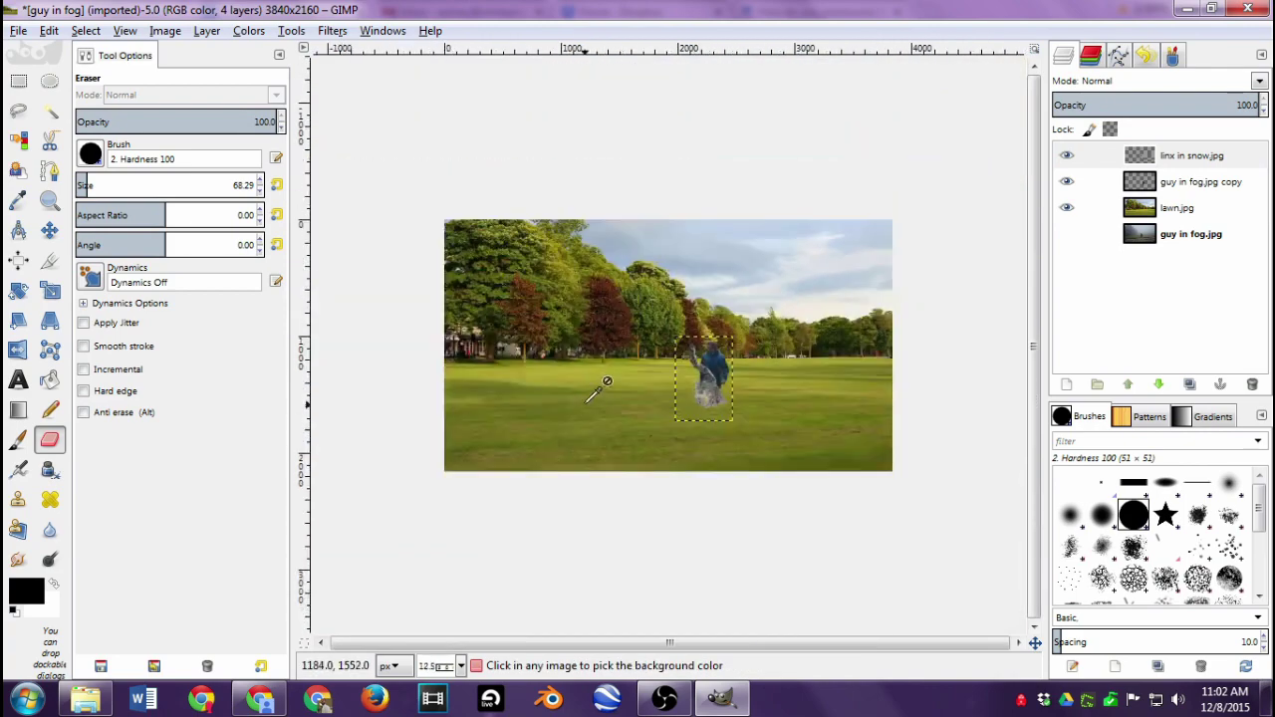
scroll(538, 415, up, 1)
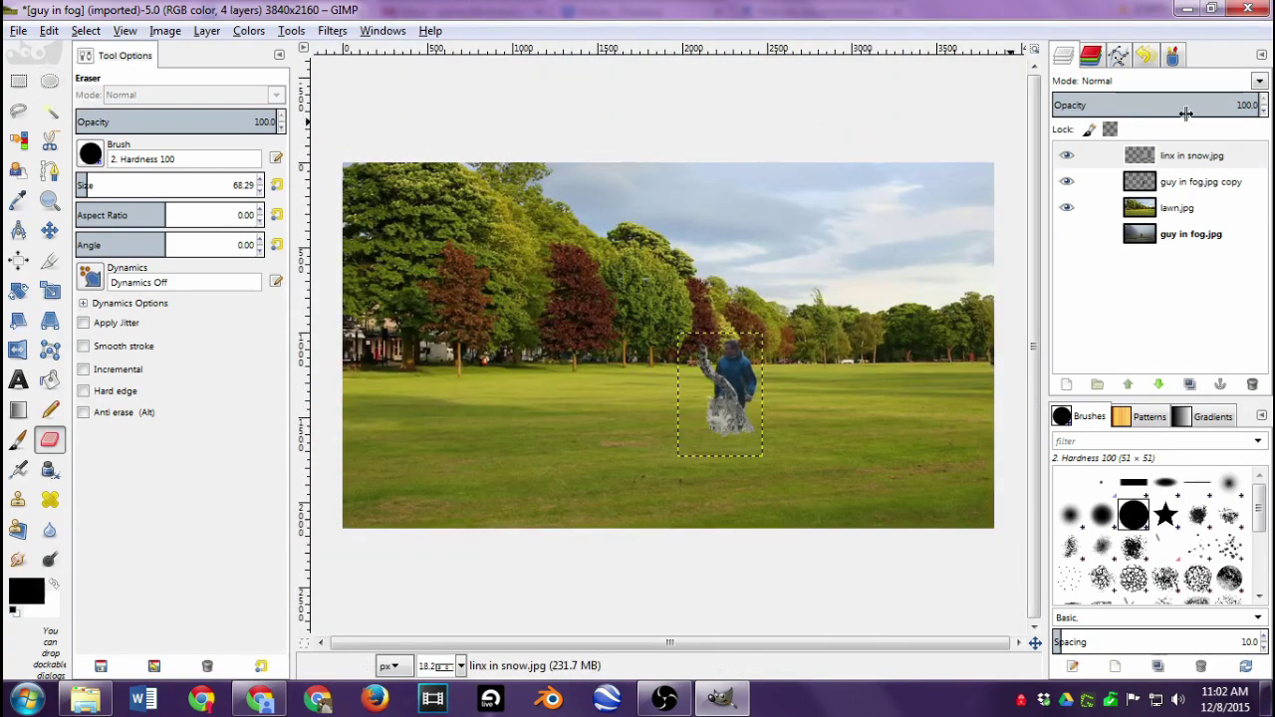
click(1176, 183)
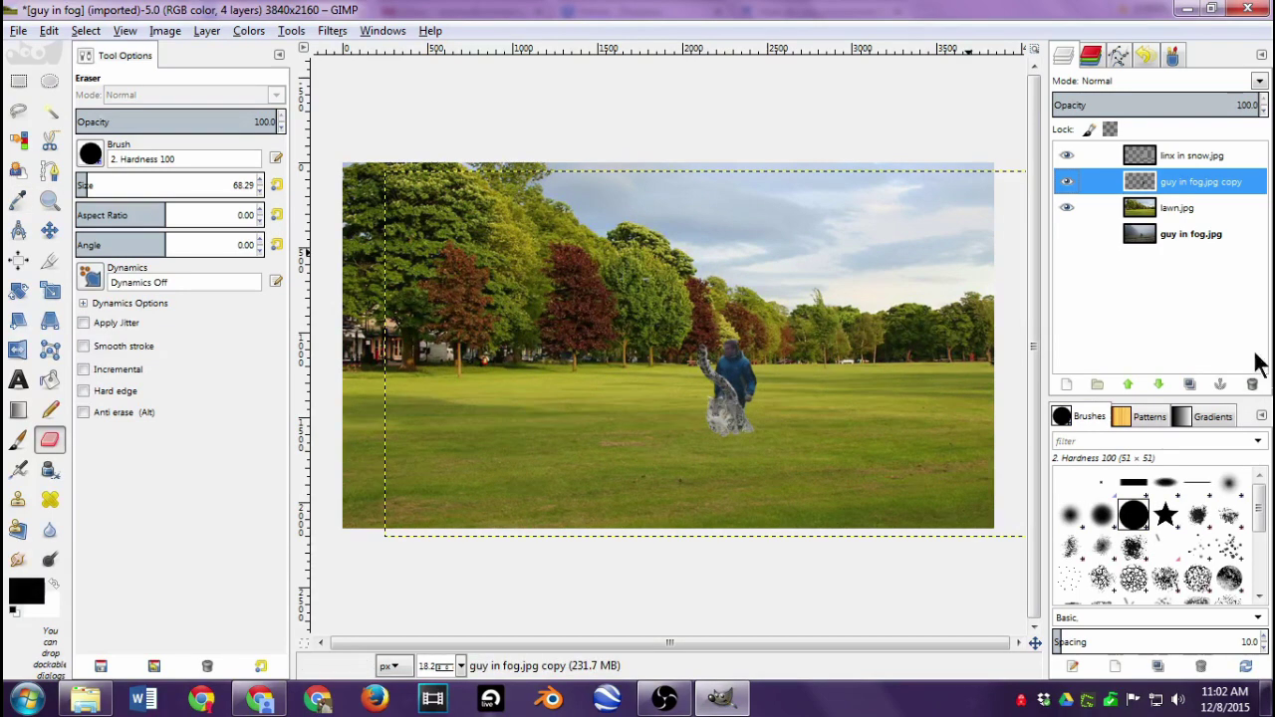
click(1164, 157)
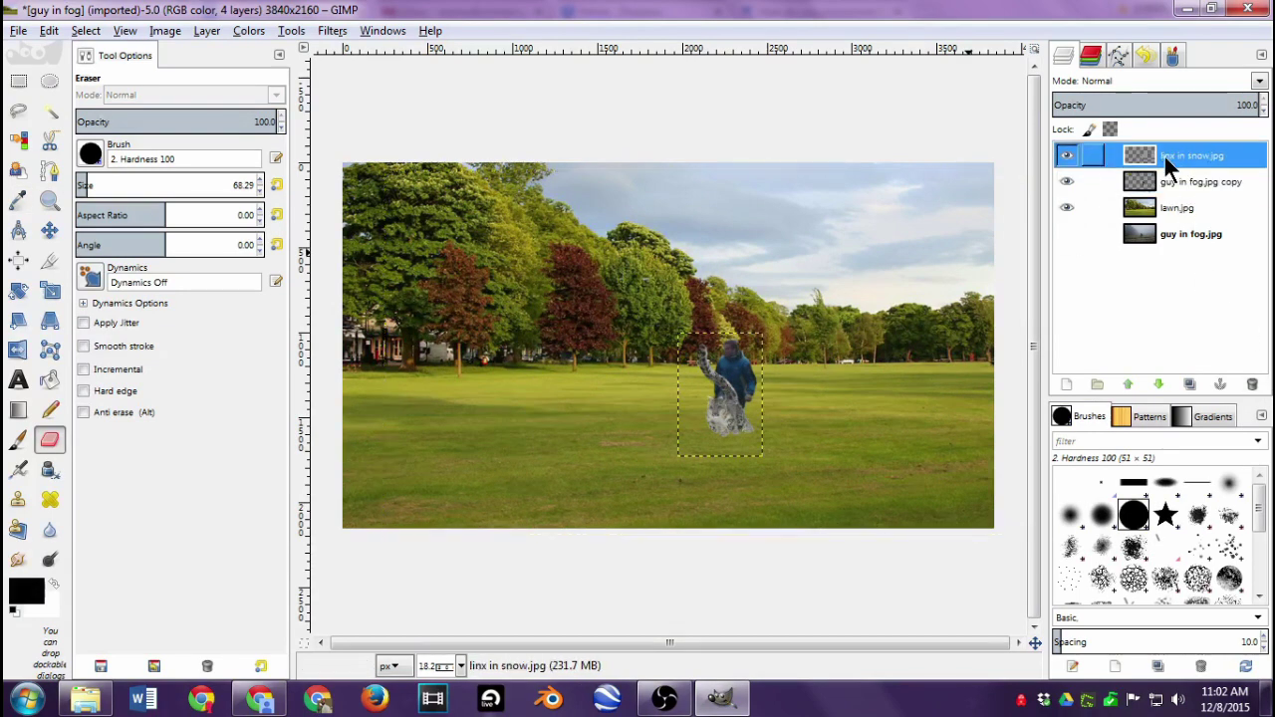
click(50, 231)
mouse_move(740, 432)
mouse_down()
mouse_move(751, 421)
mouse_move(720, 433)
mouse_move(734, 449)
mouse_up()
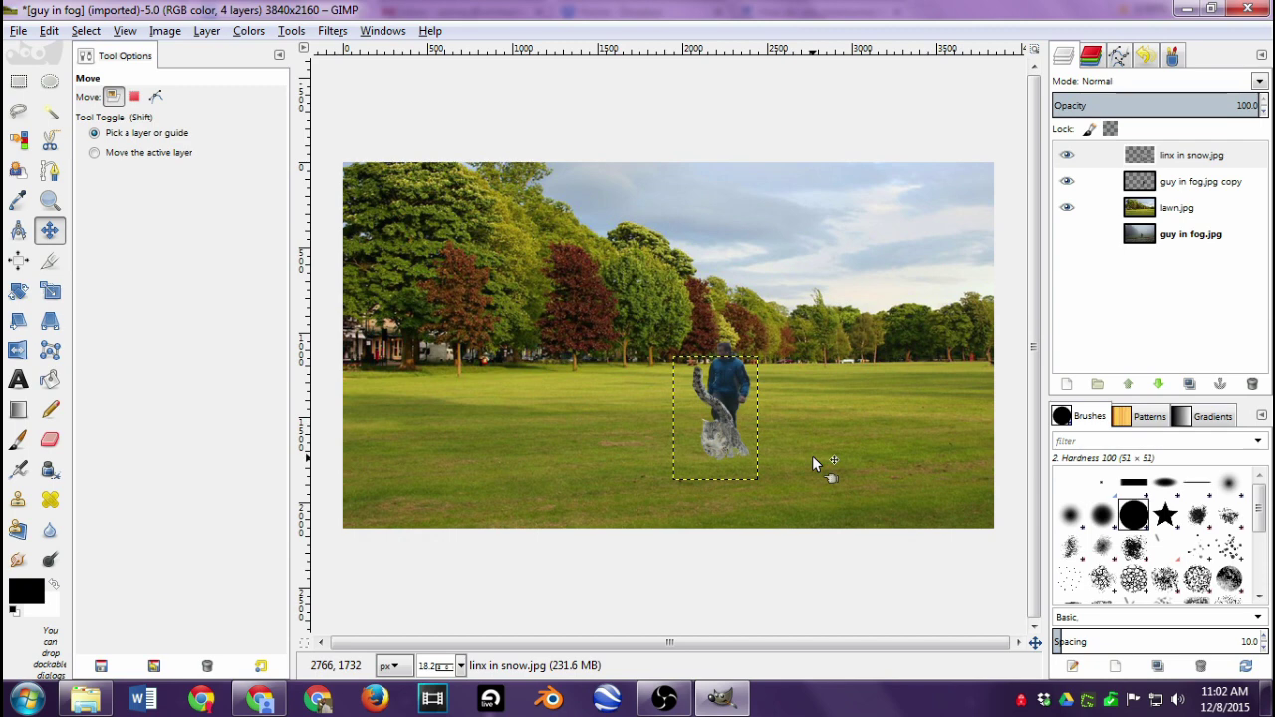
click(250, 31)
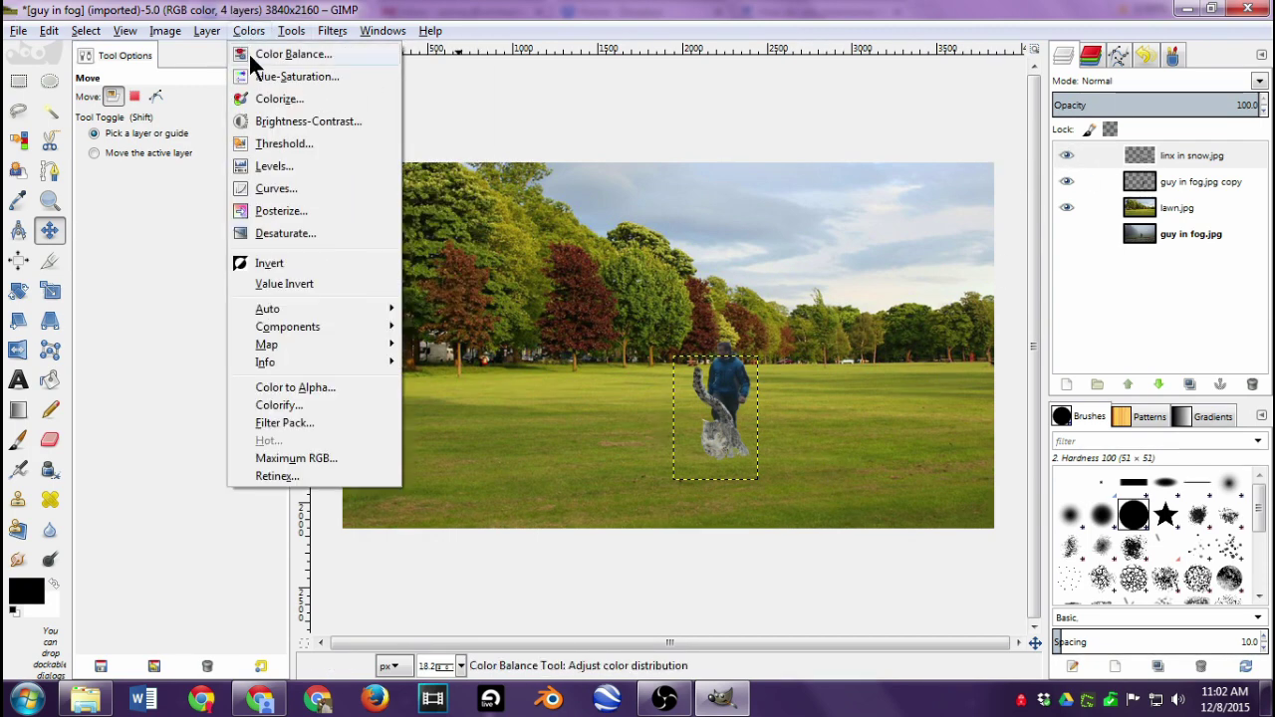
click(255, 77)
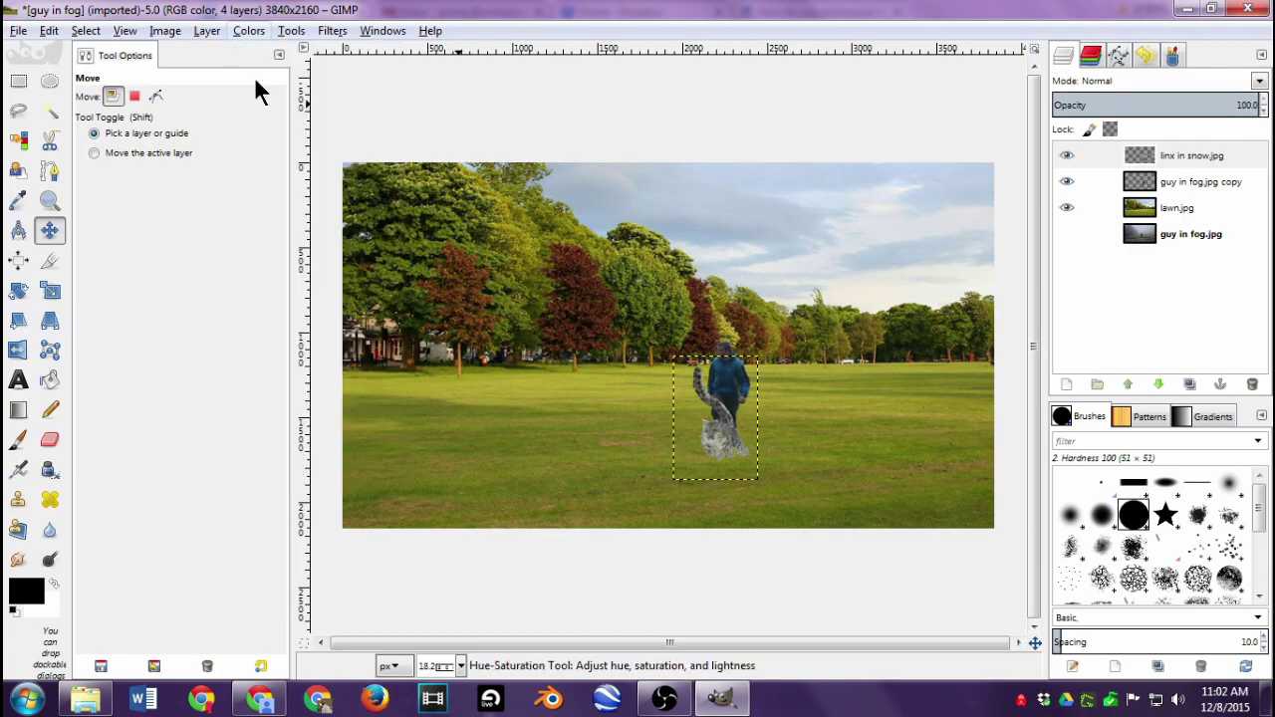
click(419, 63)
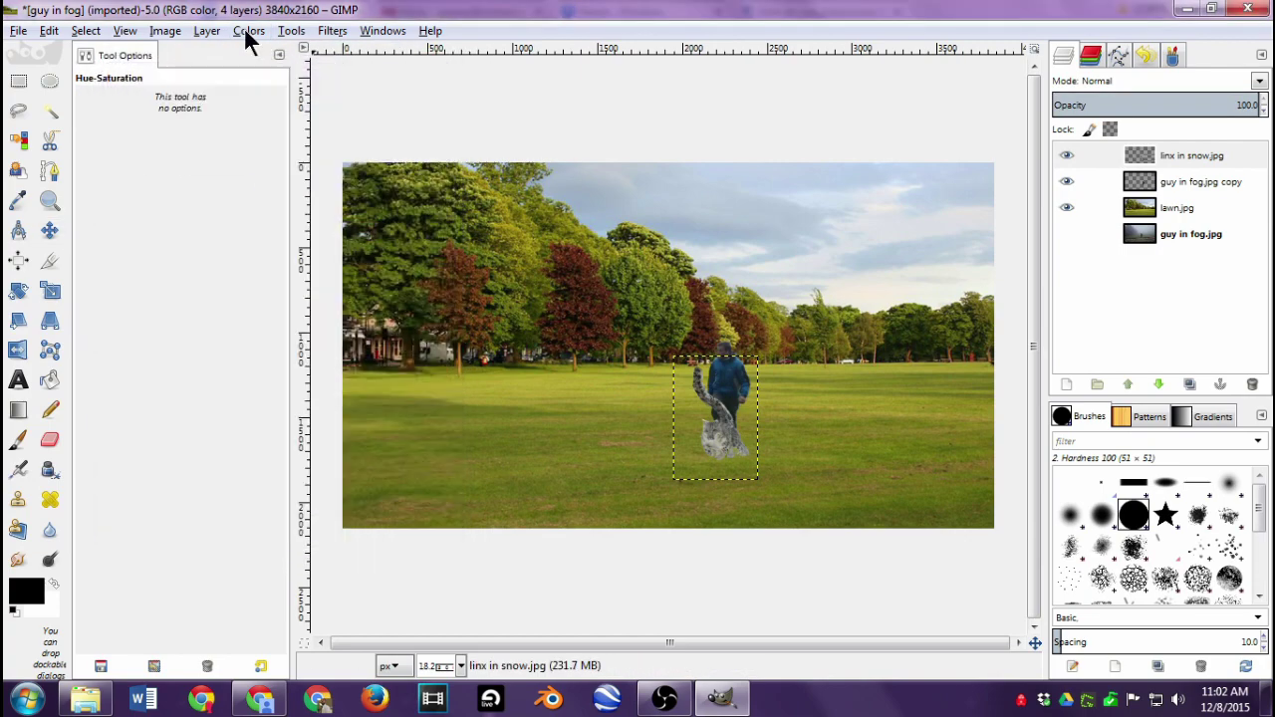
Adjust the leopard layer's Hue-Saturation with hue -10, lightness -31 and saturation about 63, and apply it
click(249, 31)
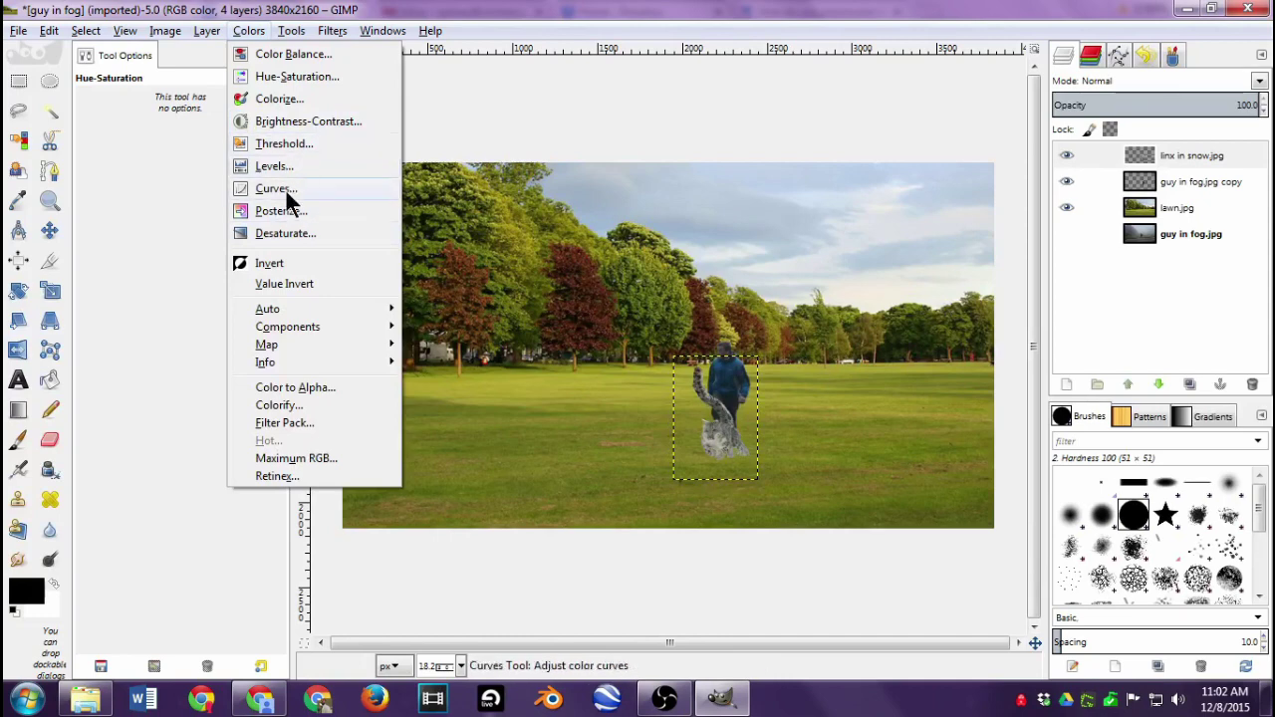
click(290, 80)
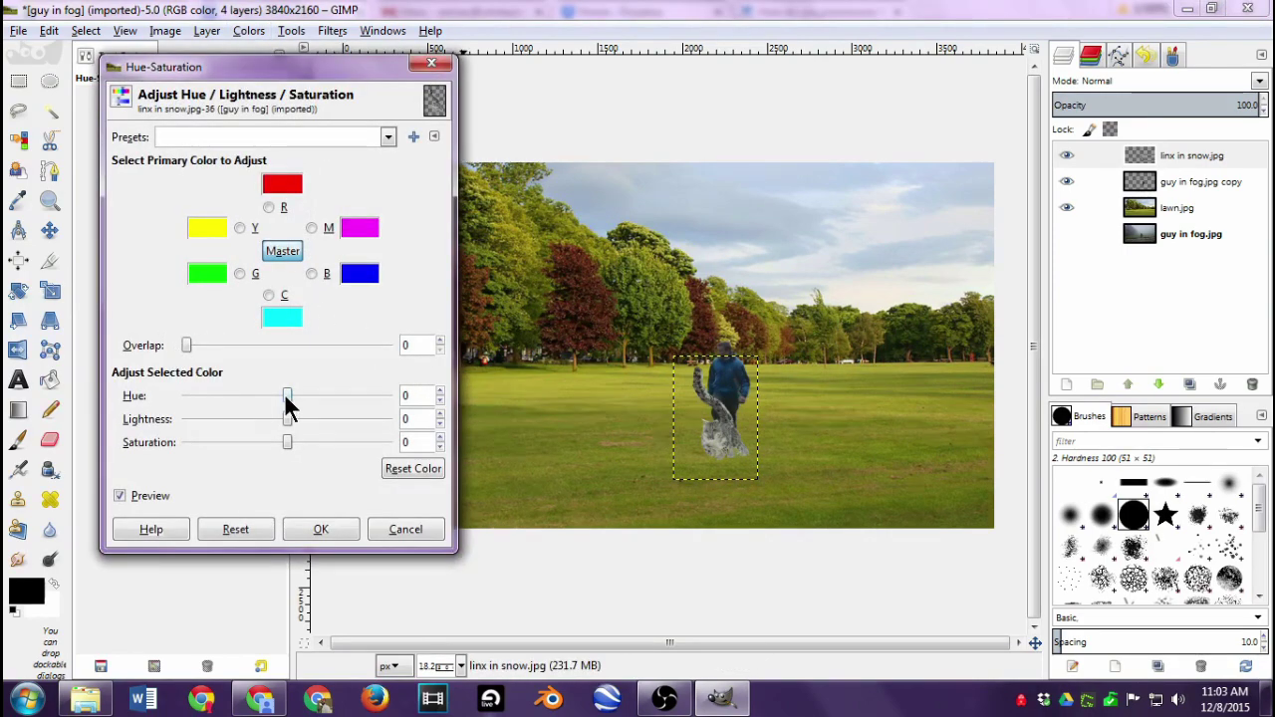
drag(286, 395, 356, 435)
scroll(749, 438, up, 2)
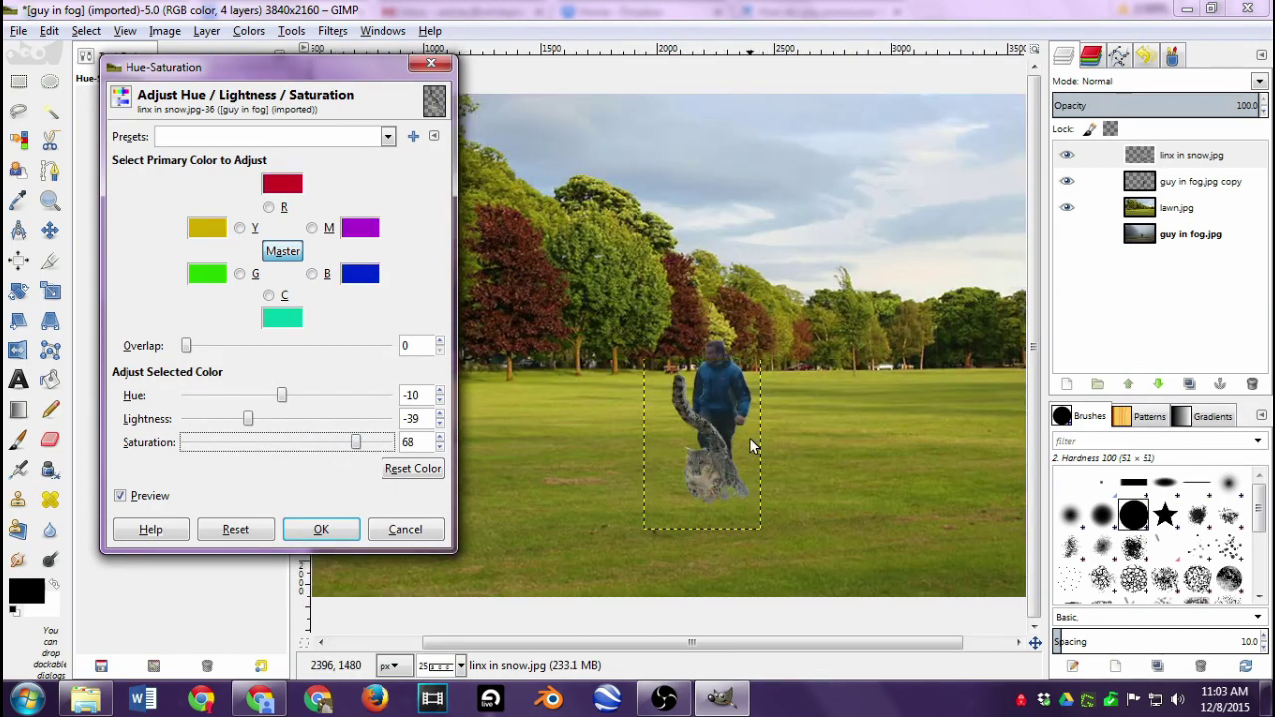
scroll(750, 437, down, 1)
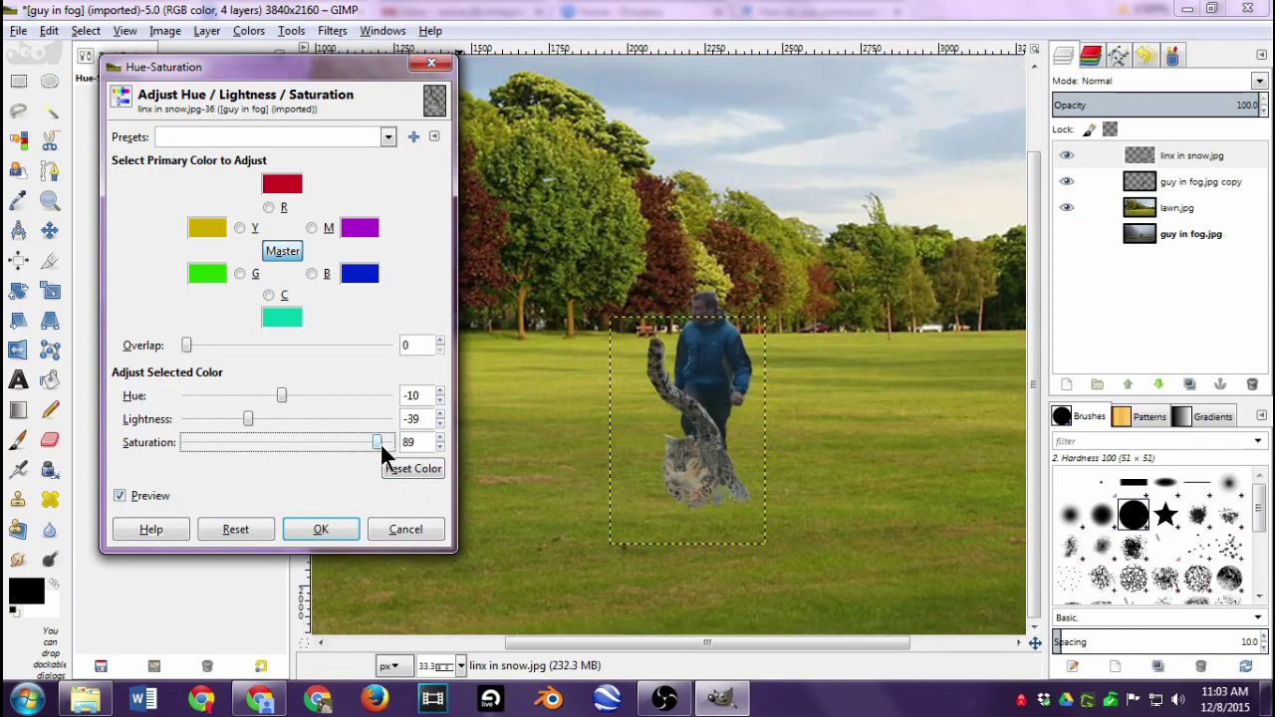
drag(348, 443, 399, 442)
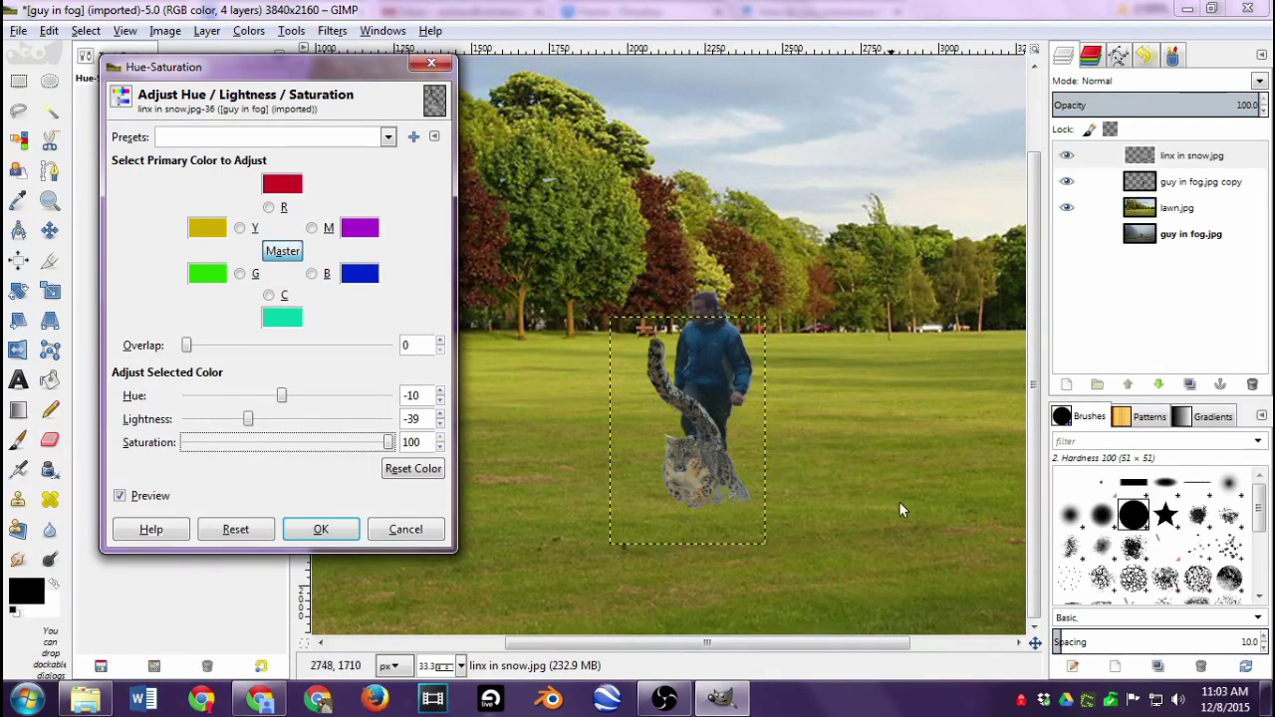
mouse_move(248, 418)
mouse_down()
mouse_move(350, 427)
mouse_move(245, 417)
mouse_move(255, 420)
mouse_up()
drag(387, 442, 349, 444)
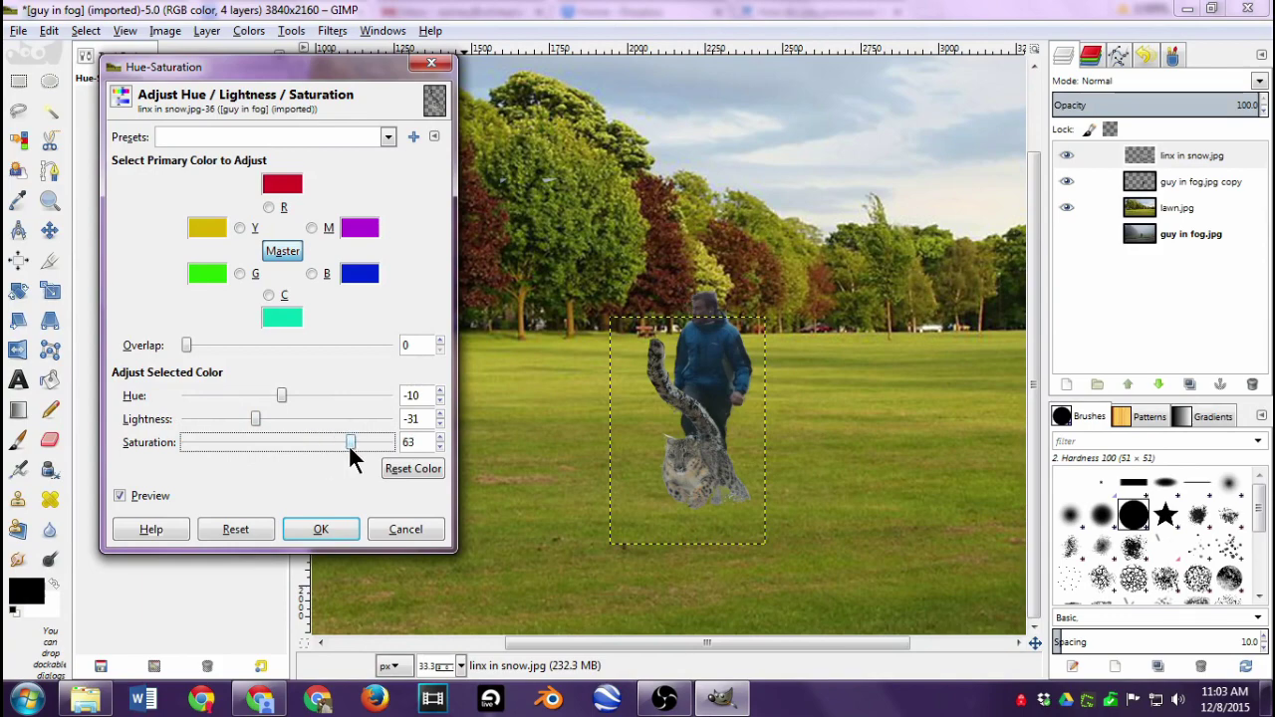
click(325, 534)
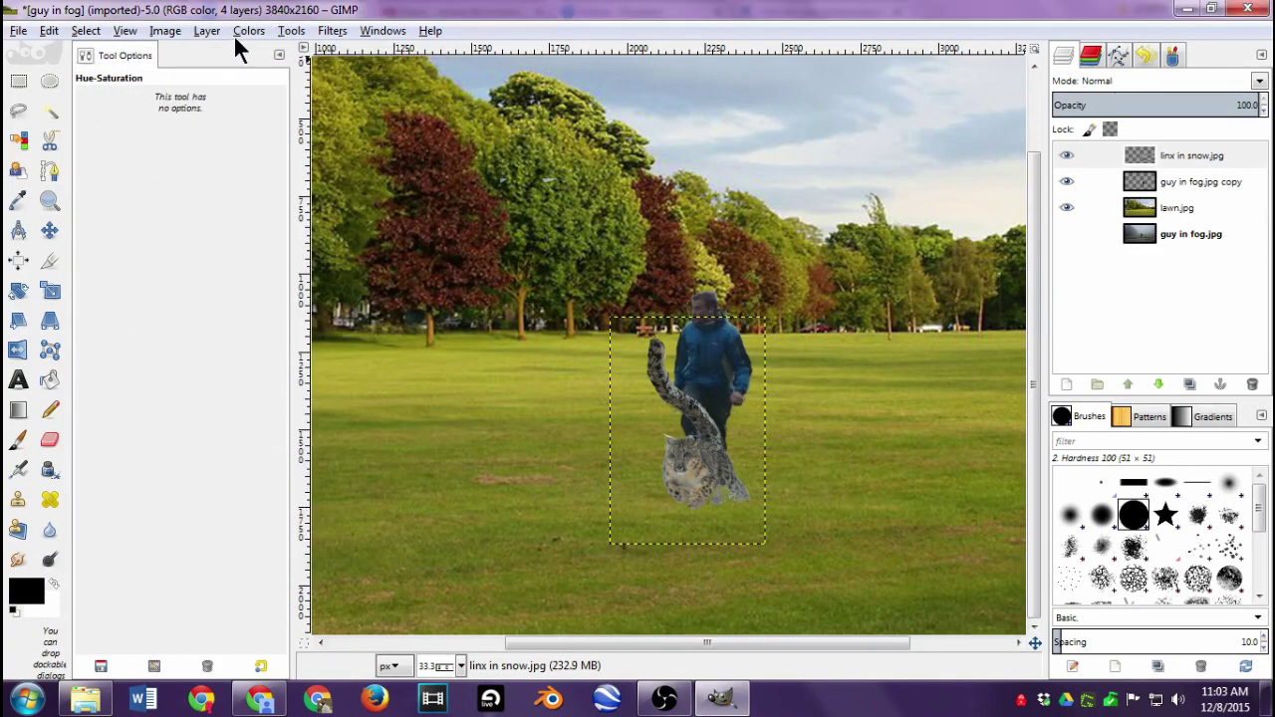
Adjust the leopard layer's Brightness-Contrast with brightness -20 and contrast 5, and apply it
click(247, 30)
click(312, 118)
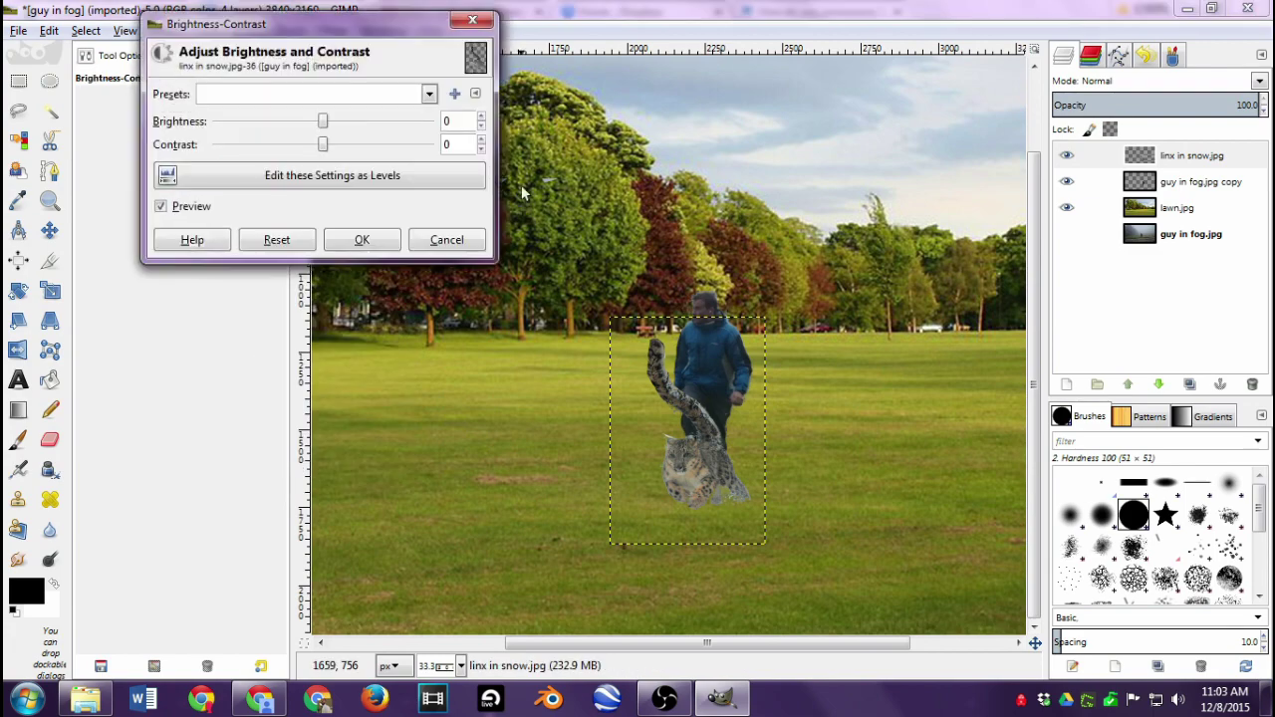
drag(359, 34, 379, 166)
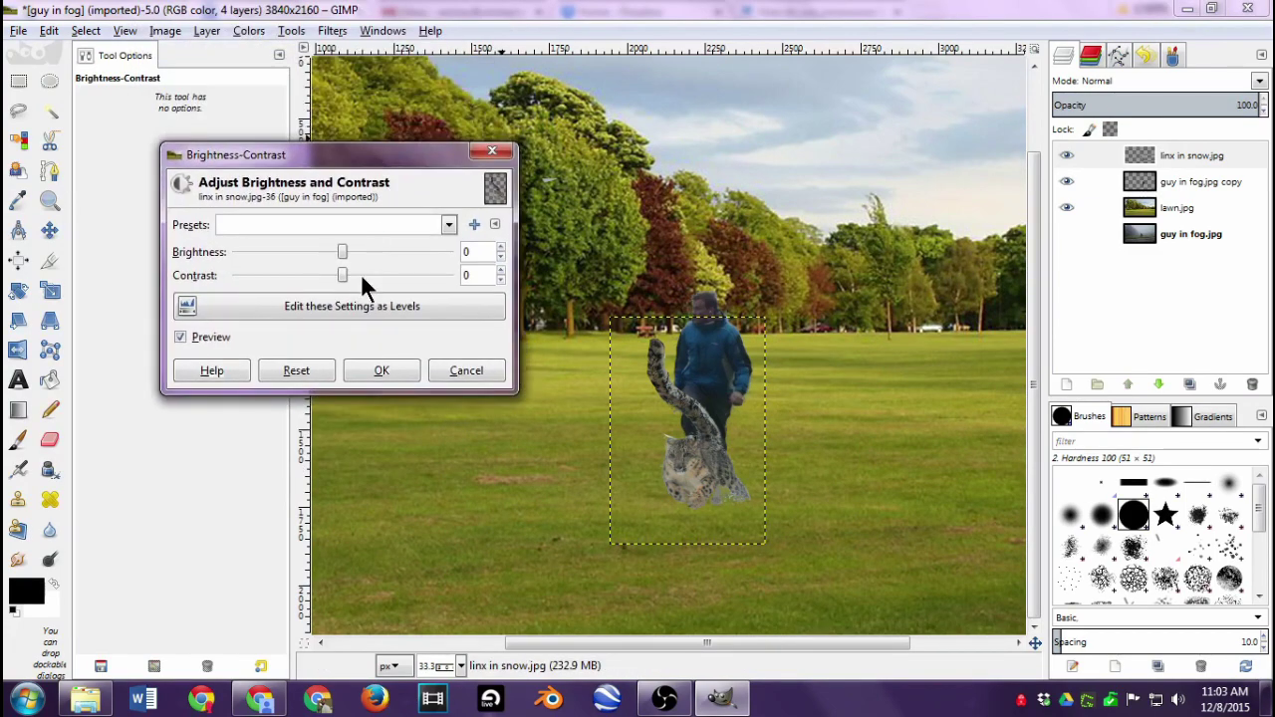
drag(338, 249, 345, 283)
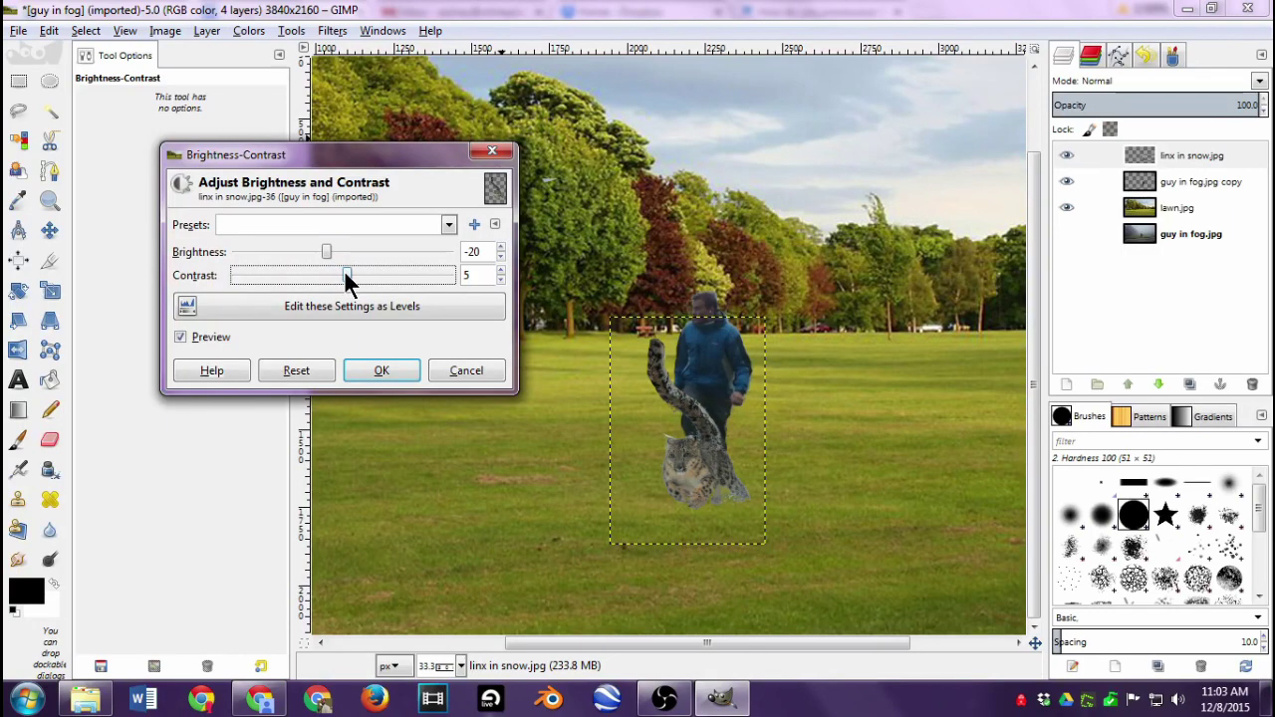
click(395, 375)
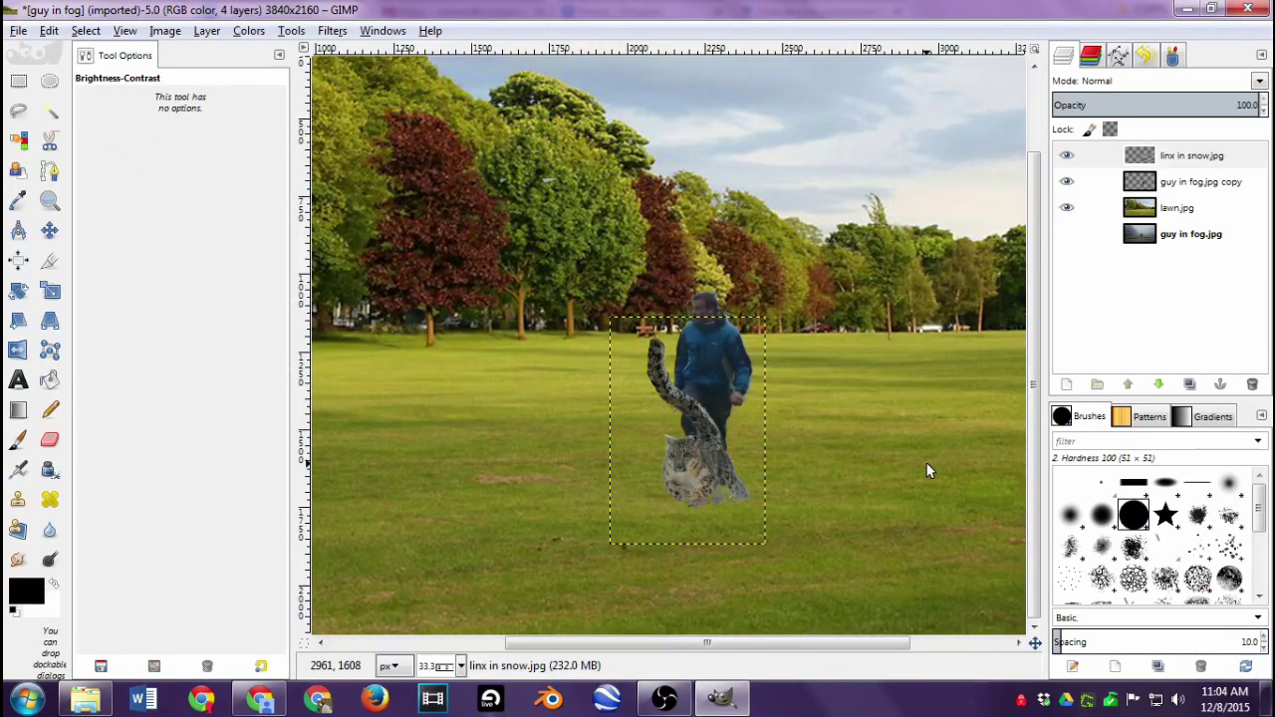
Try the Glass Tile filter on the leopard layer with tile width and height 20, and undo it
scroll(867, 484, down, 2)
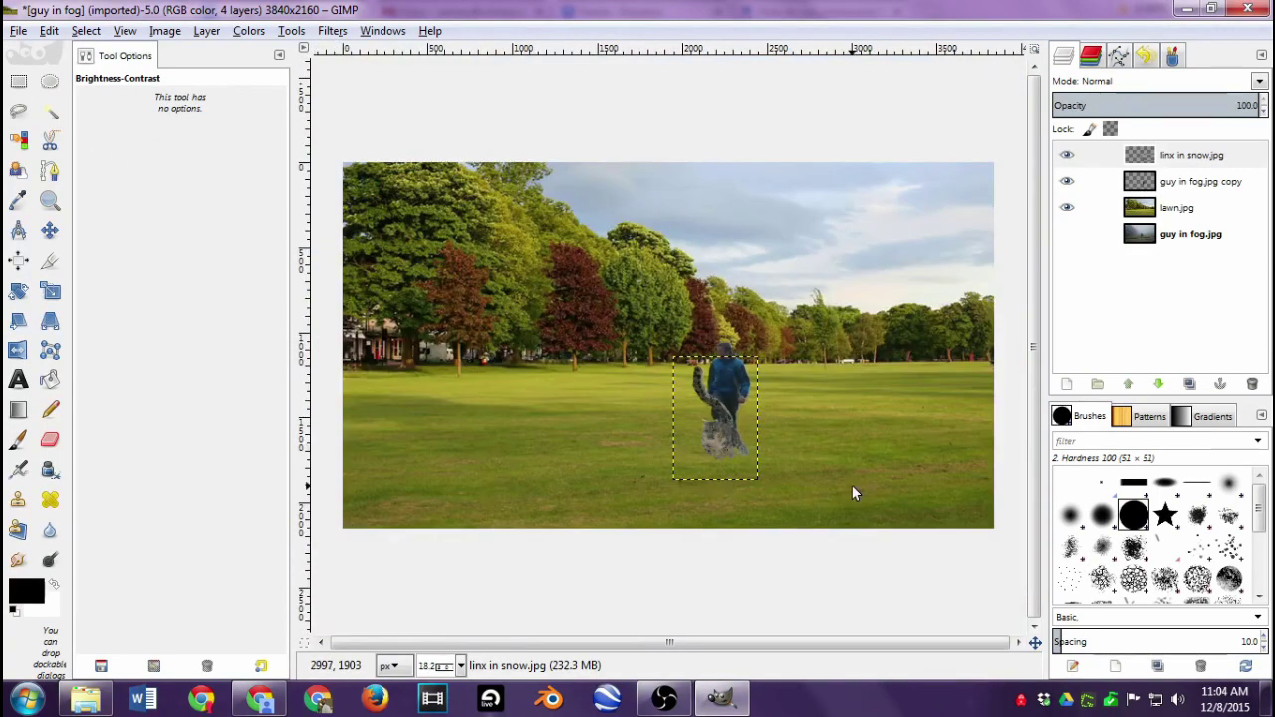
scroll(851, 484, up, 2)
scroll(678, 464, up, 1)
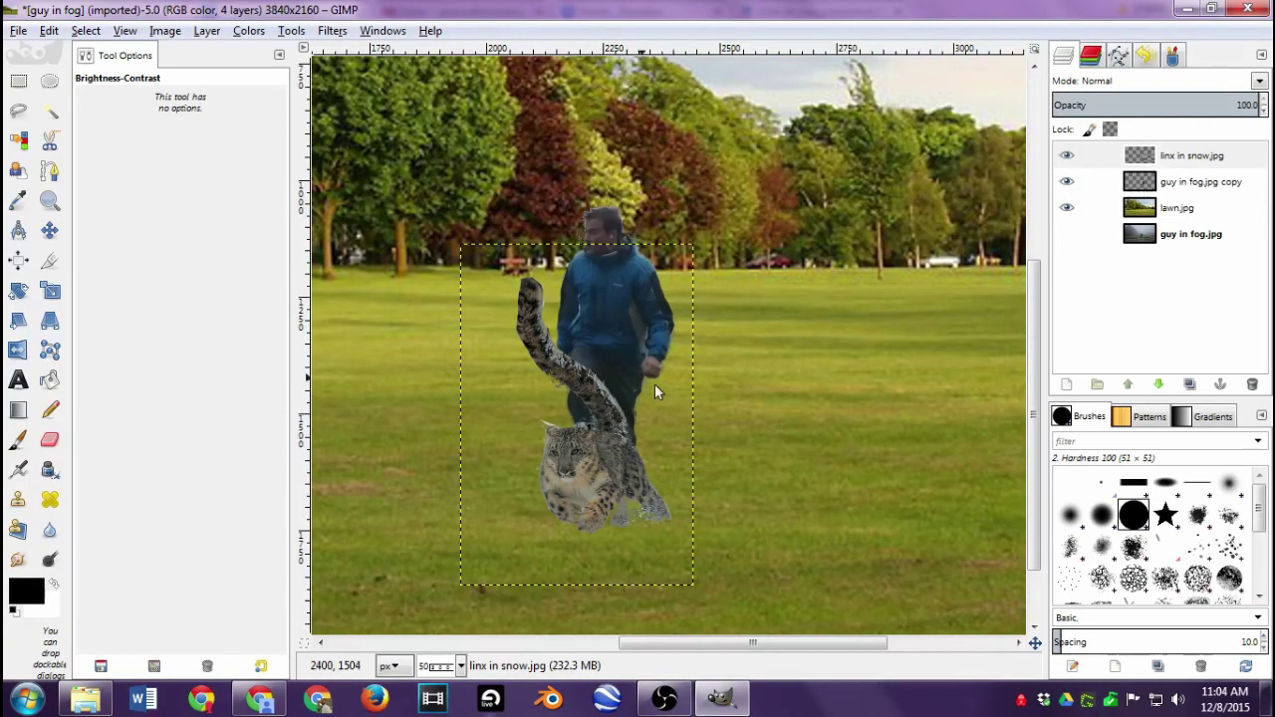
click(340, 33)
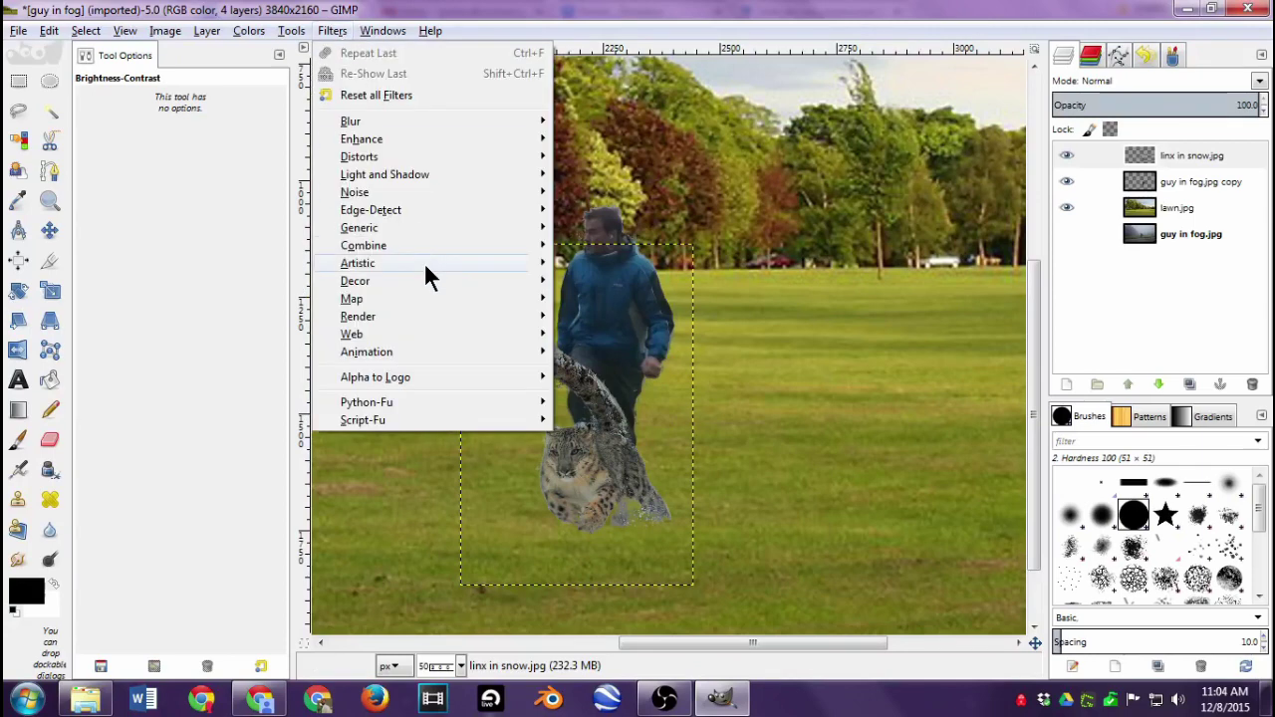
mouse_move(506, 267)
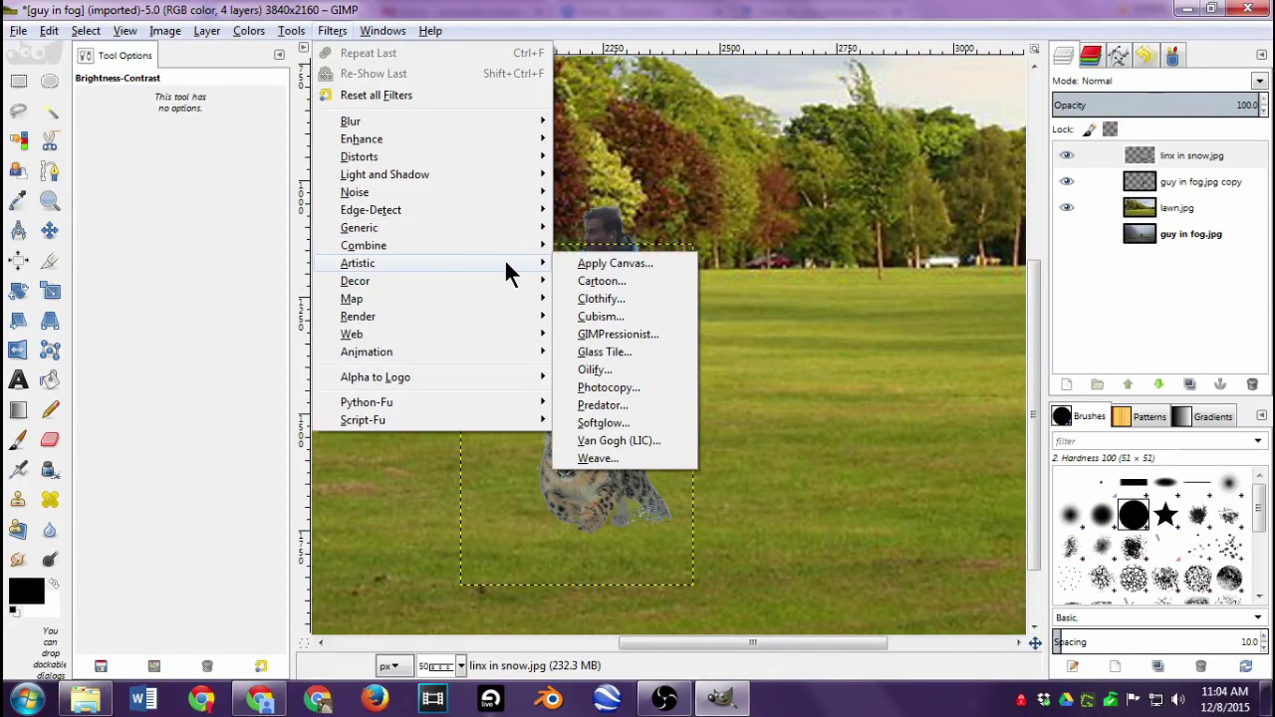
click(647, 351)
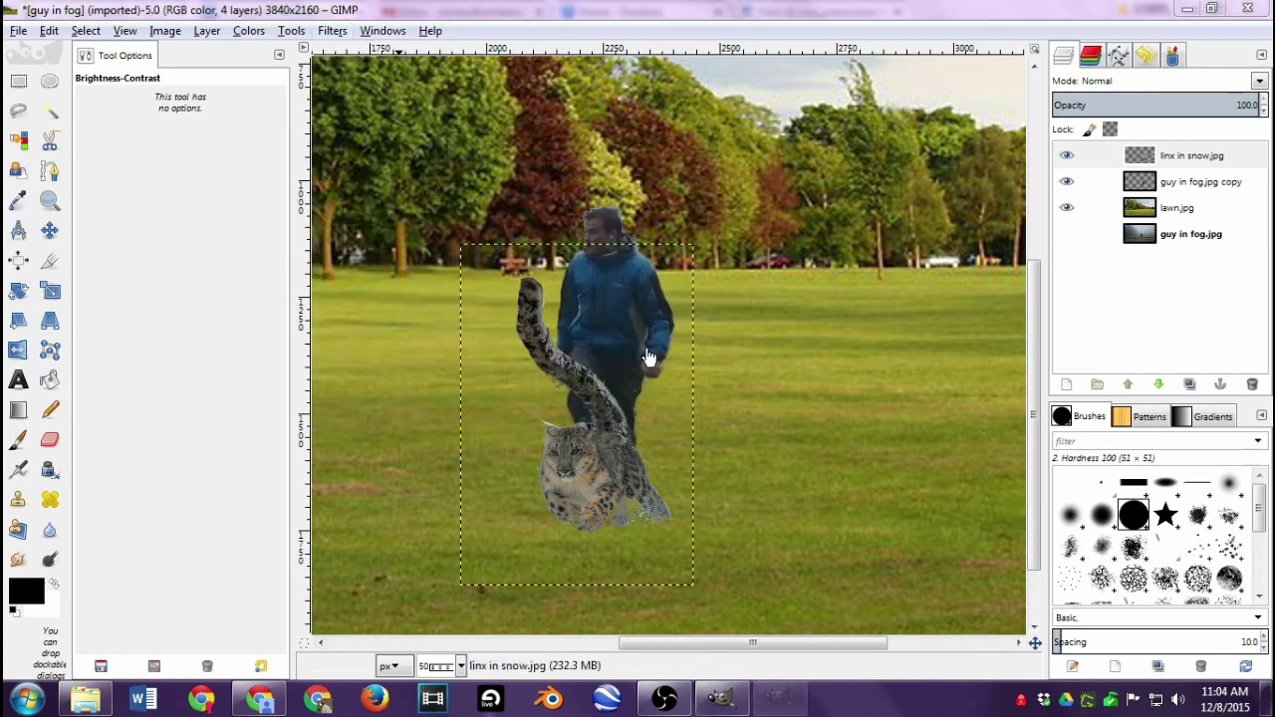
drag(610, 181, 375, 115)
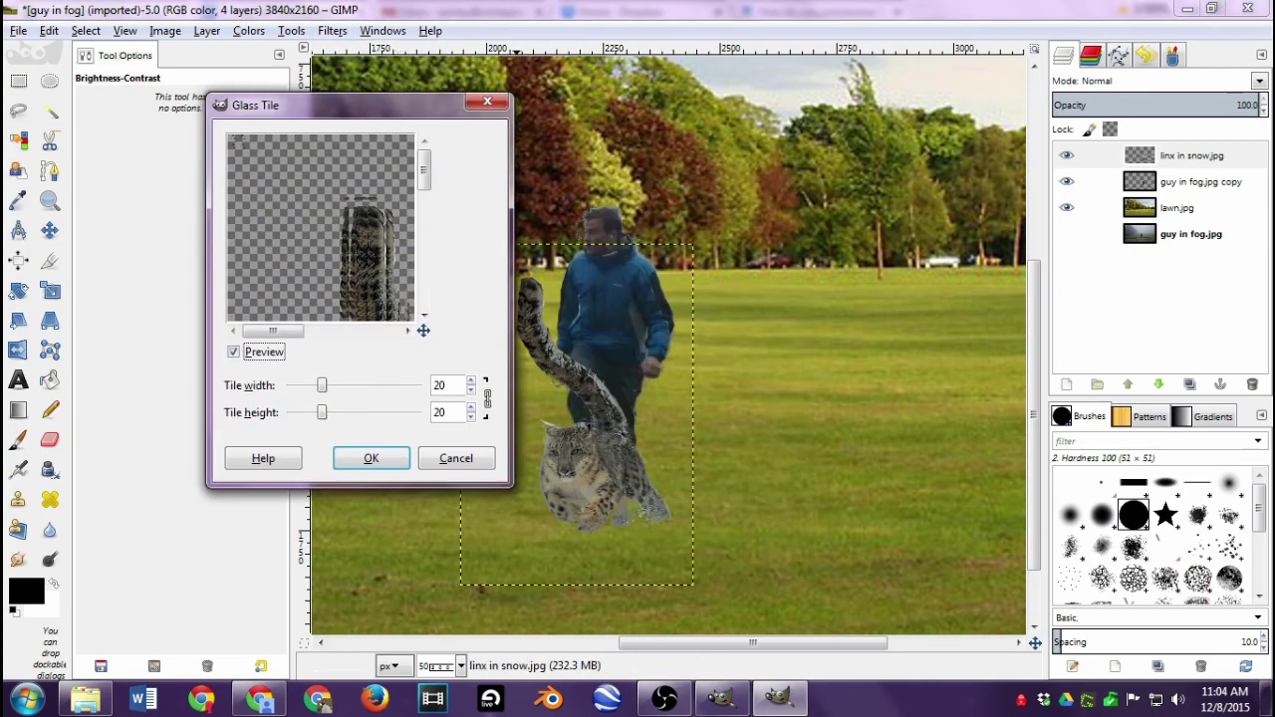
click(371, 458)
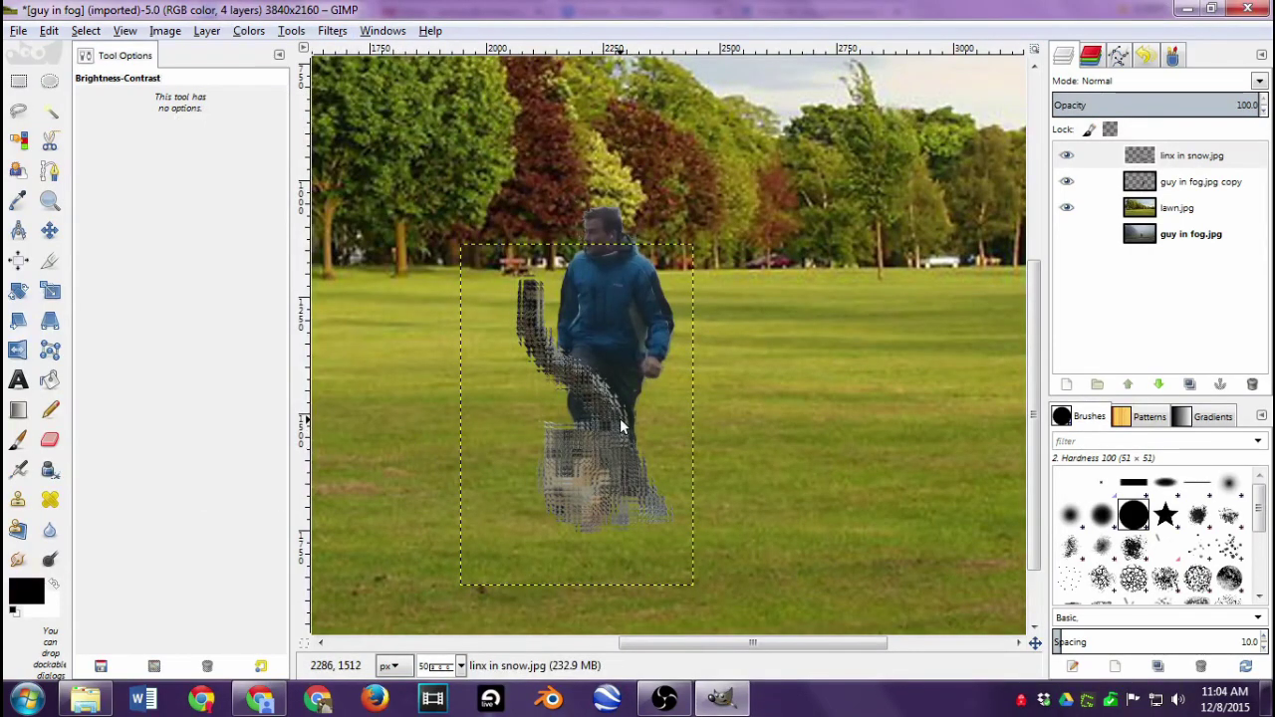
key(ctrl+z)
click(332, 31)
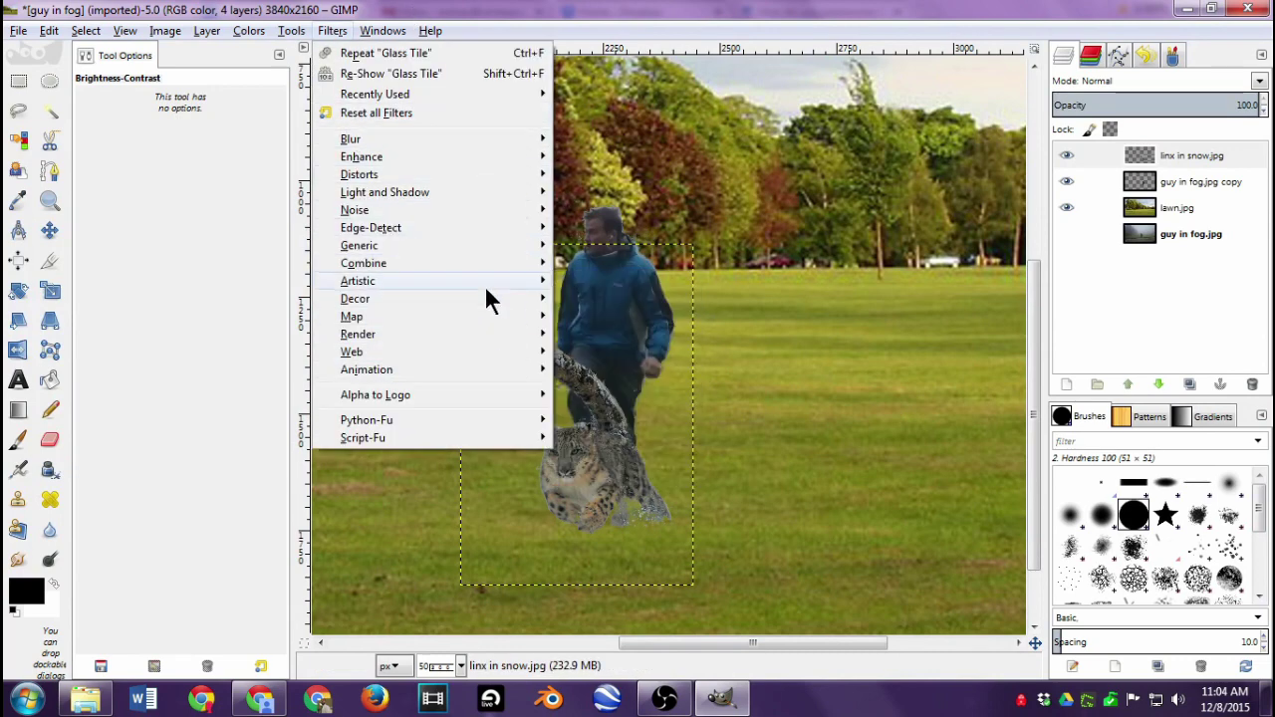
mouse_move(486, 285)
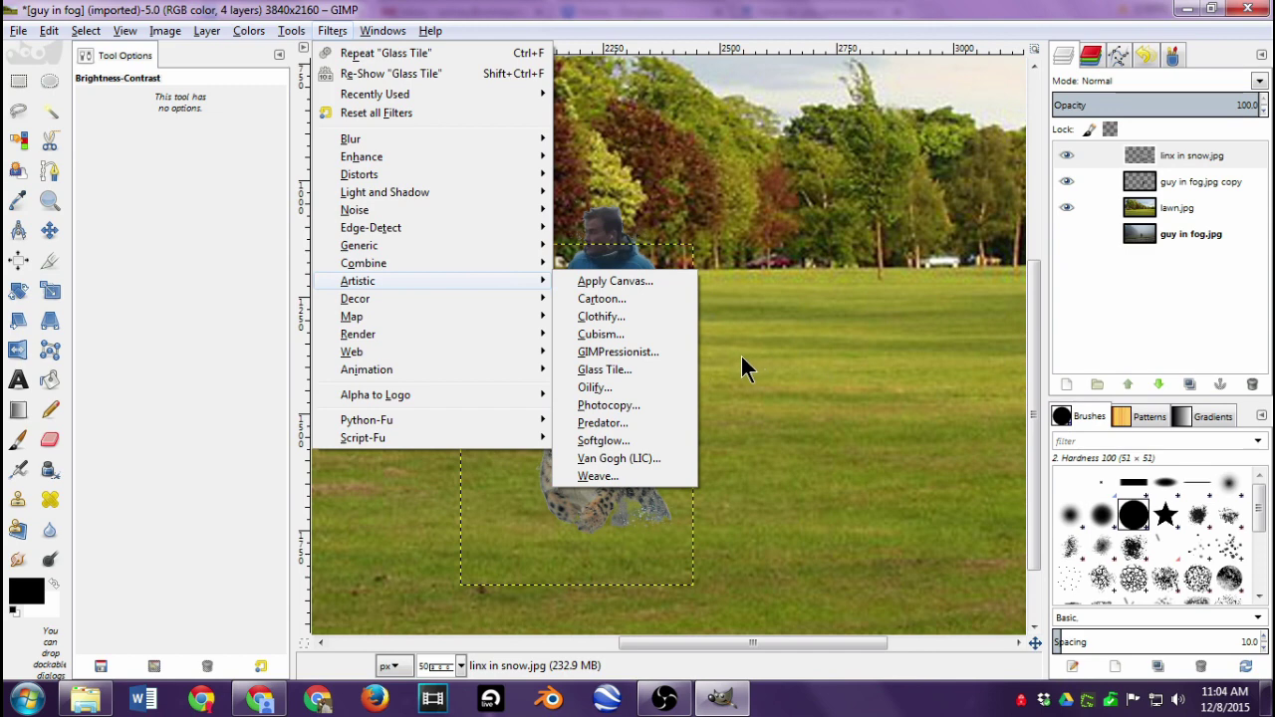
click(632, 8)
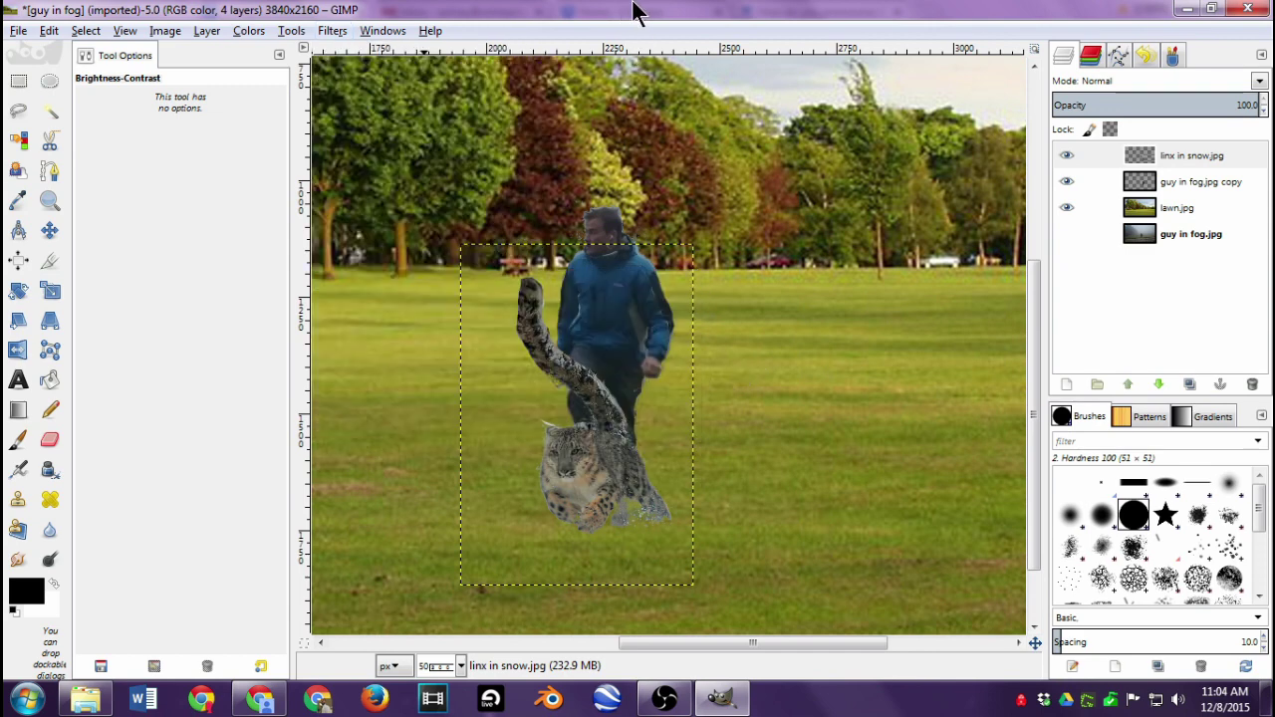
Adjust the Hue-Saturation of the guy in fog.jpg copy layer with lightness -6 and saturation -27, and apply it
click(1198, 184)
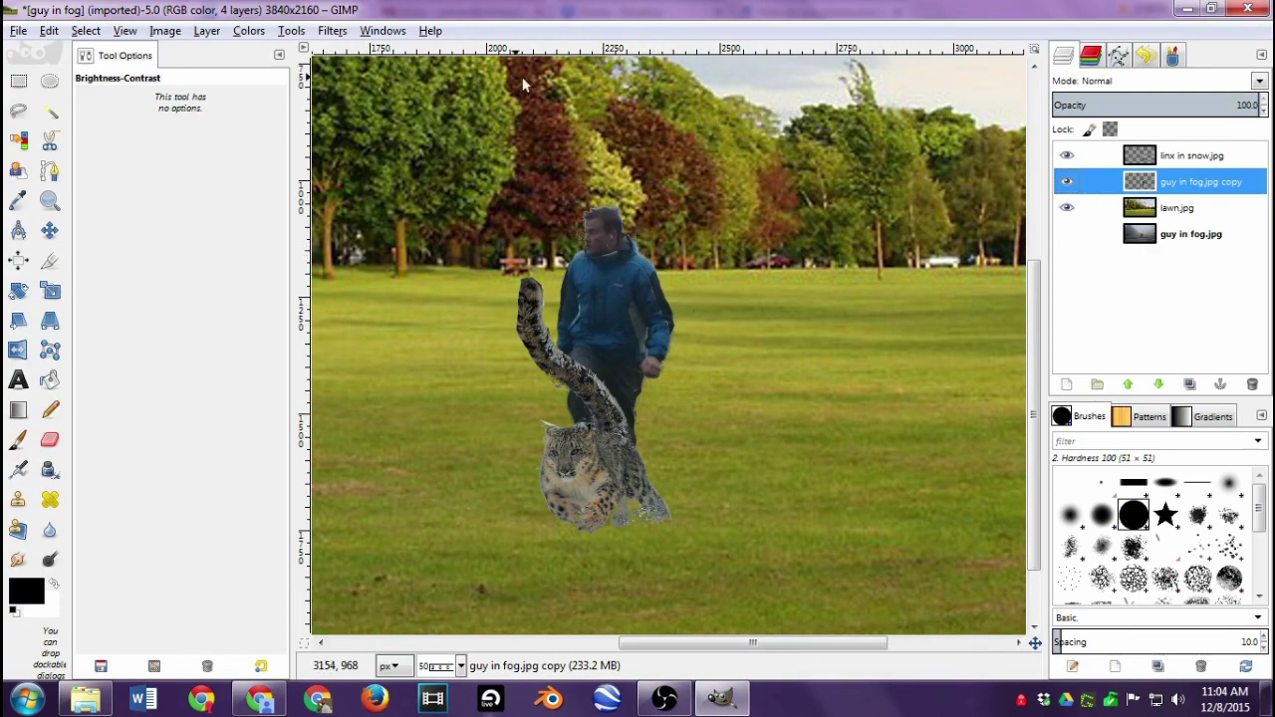
click(261, 28)
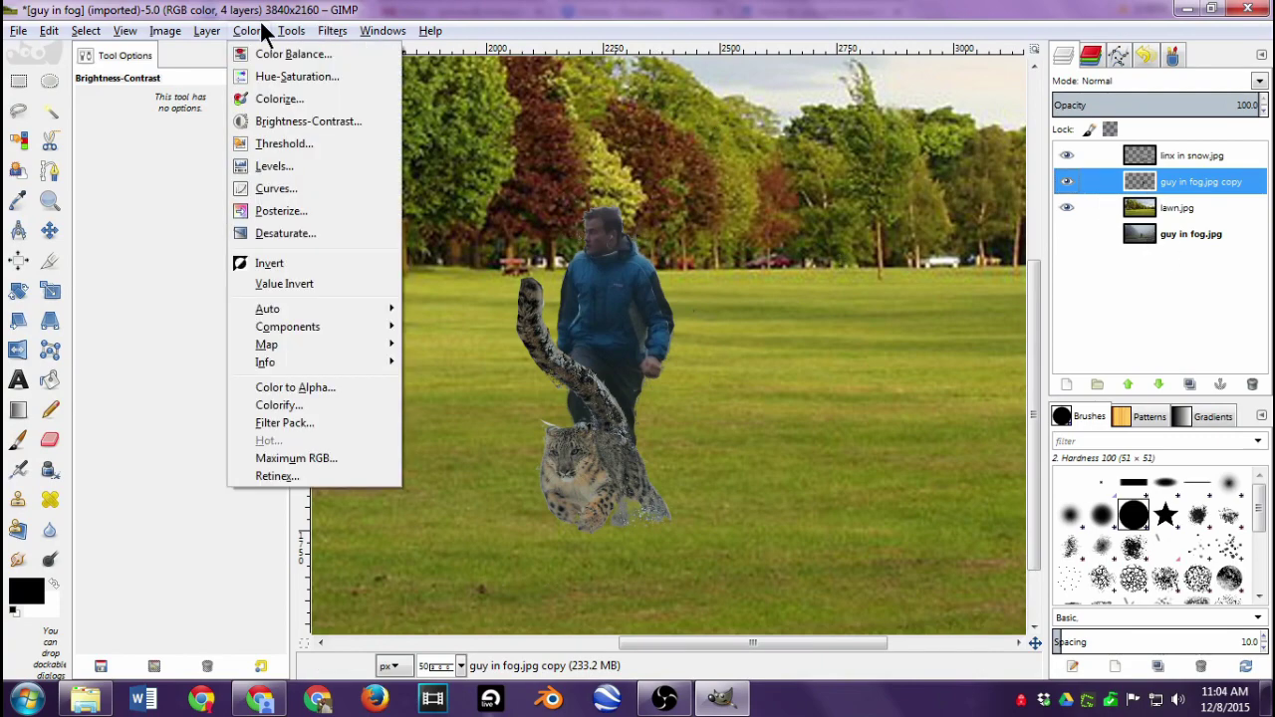
click(285, 77)
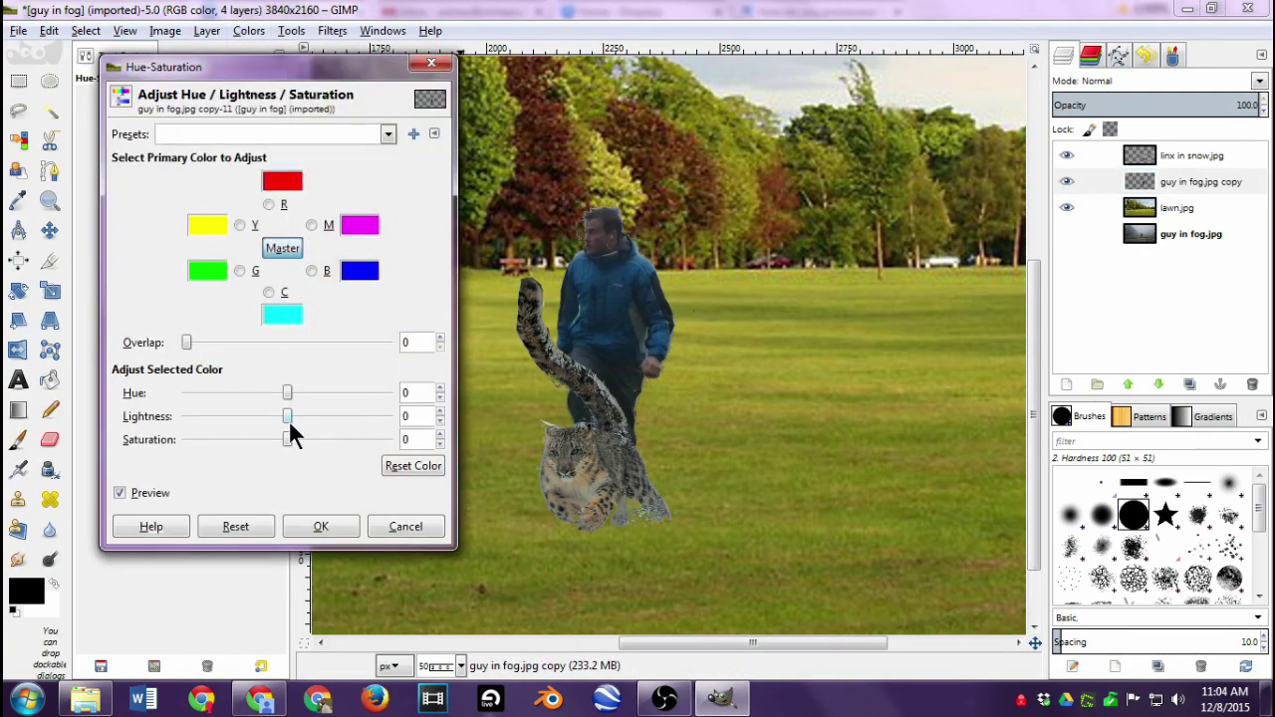
mouse_move(288, 420)
mouse_down()
mouse_move(321, 419)
mouse_move(302, 409)
mouse_move(287, 420)
mouse_move(324, 440)
mouse_move(366, 439)
mouse_move(203, 440)
mouse_move(261, 439)
mouse_move(284, 416)
mouse_up()
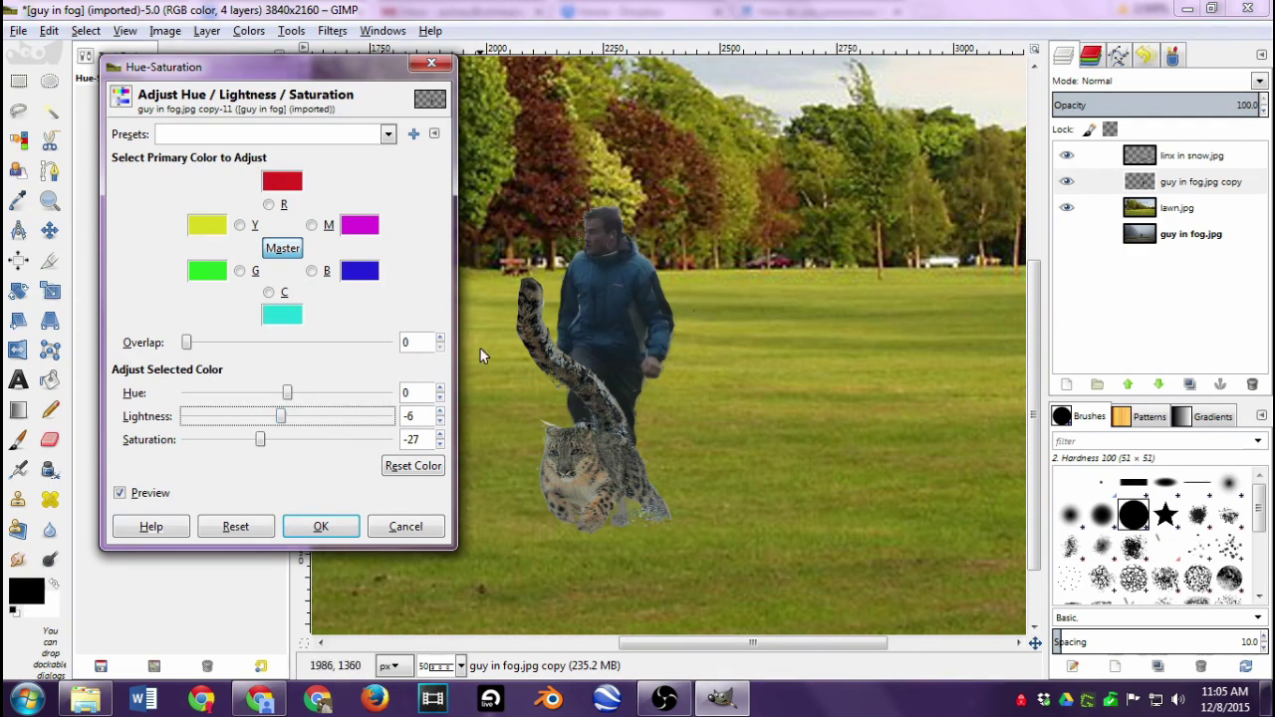
click(321, 528)
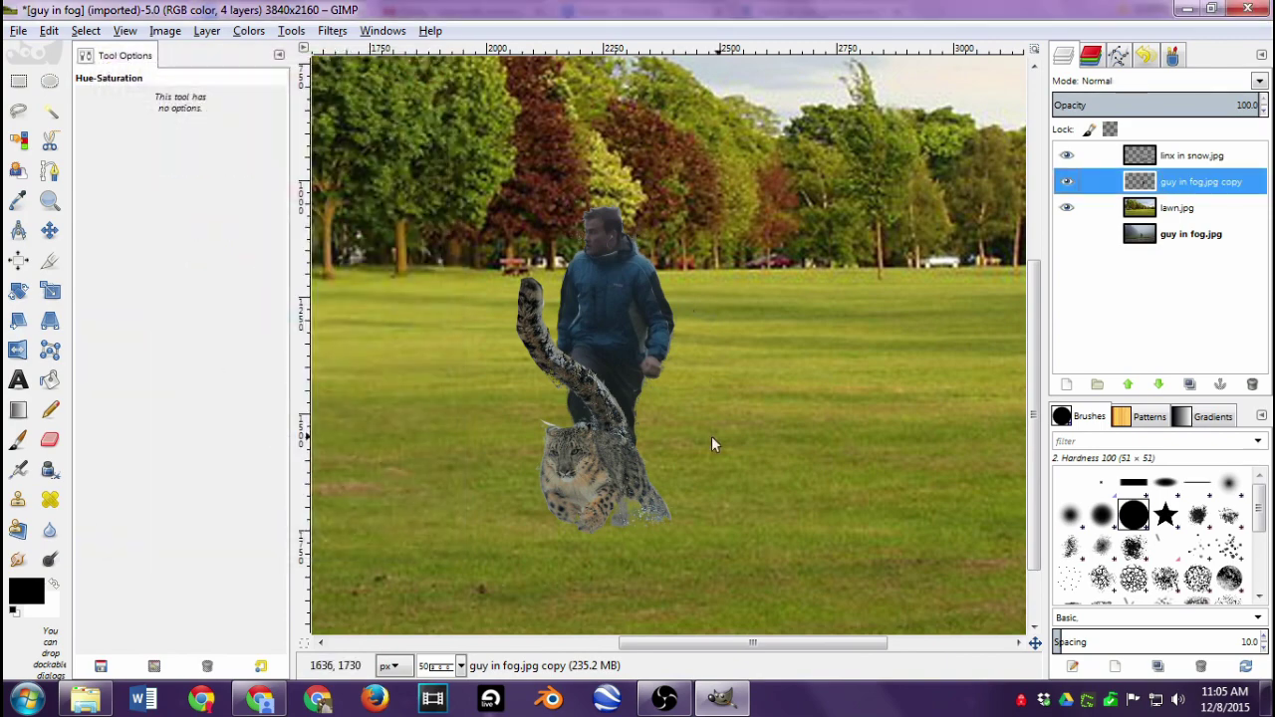
Draw a wide, shallow text box with the Text tool over the trees just above the man
scroll(750, 446, down, 2)
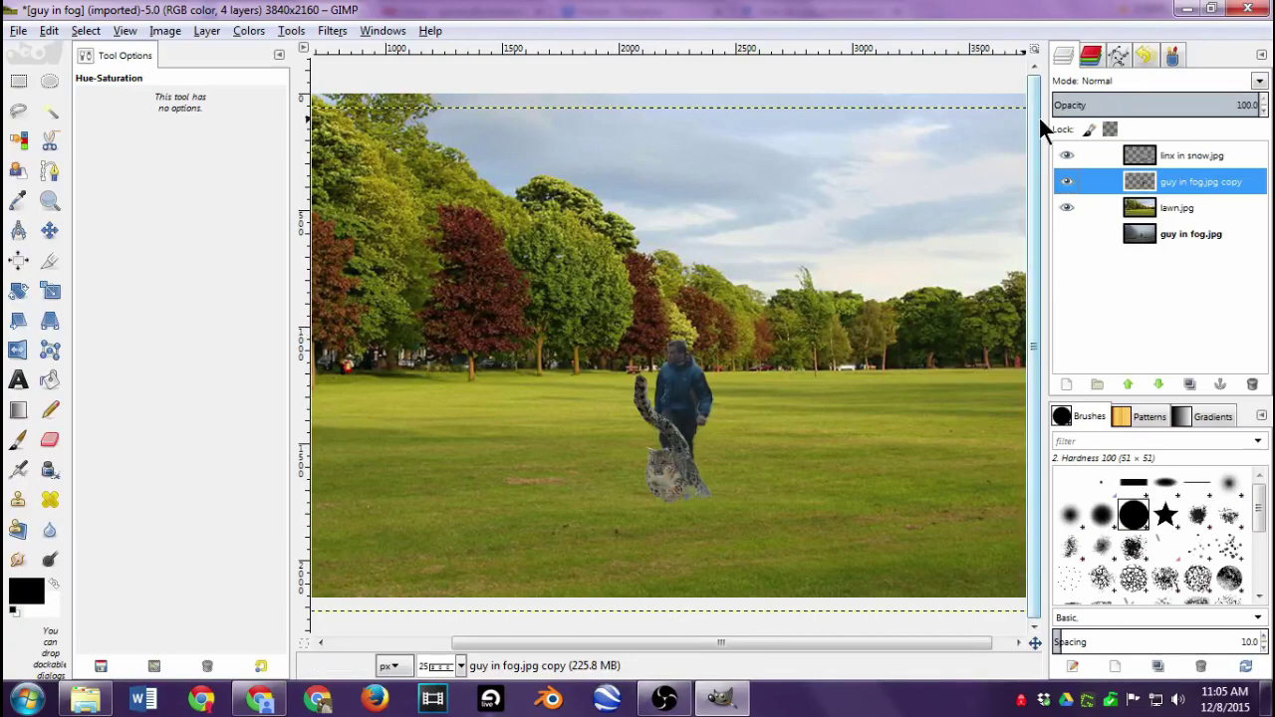
scroll(832, 355, down, 1)
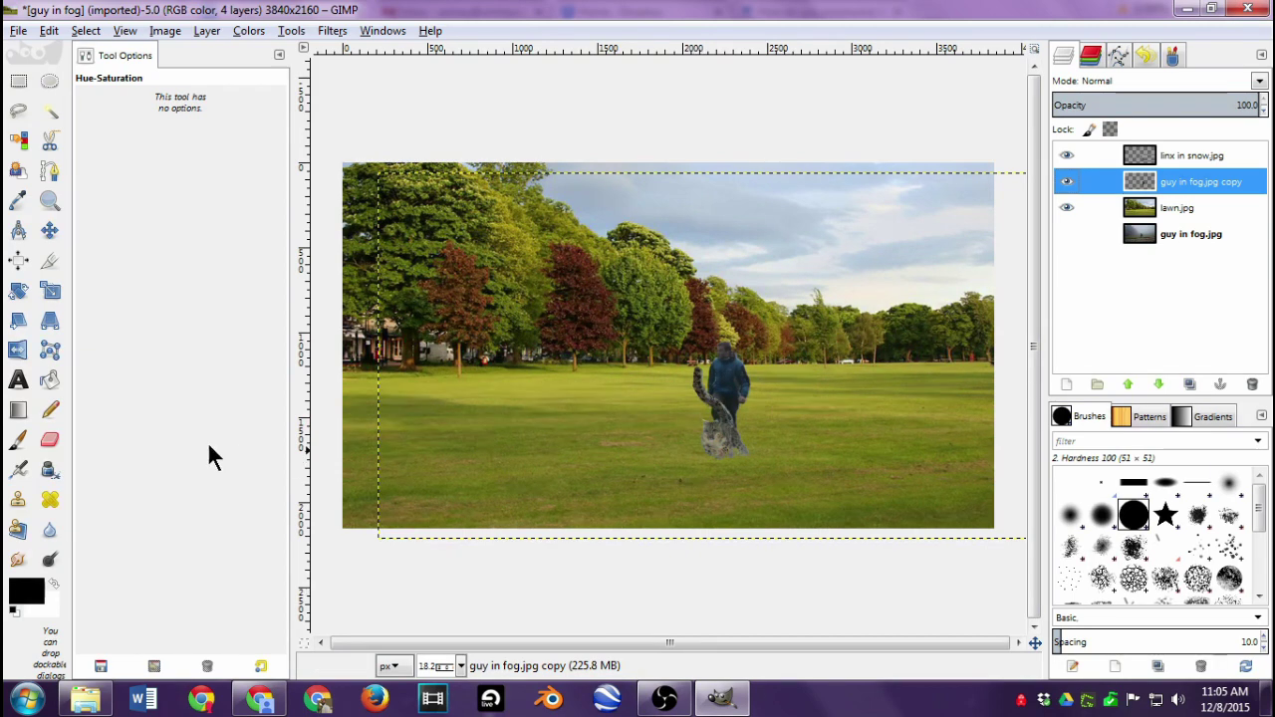
click(26, 386)
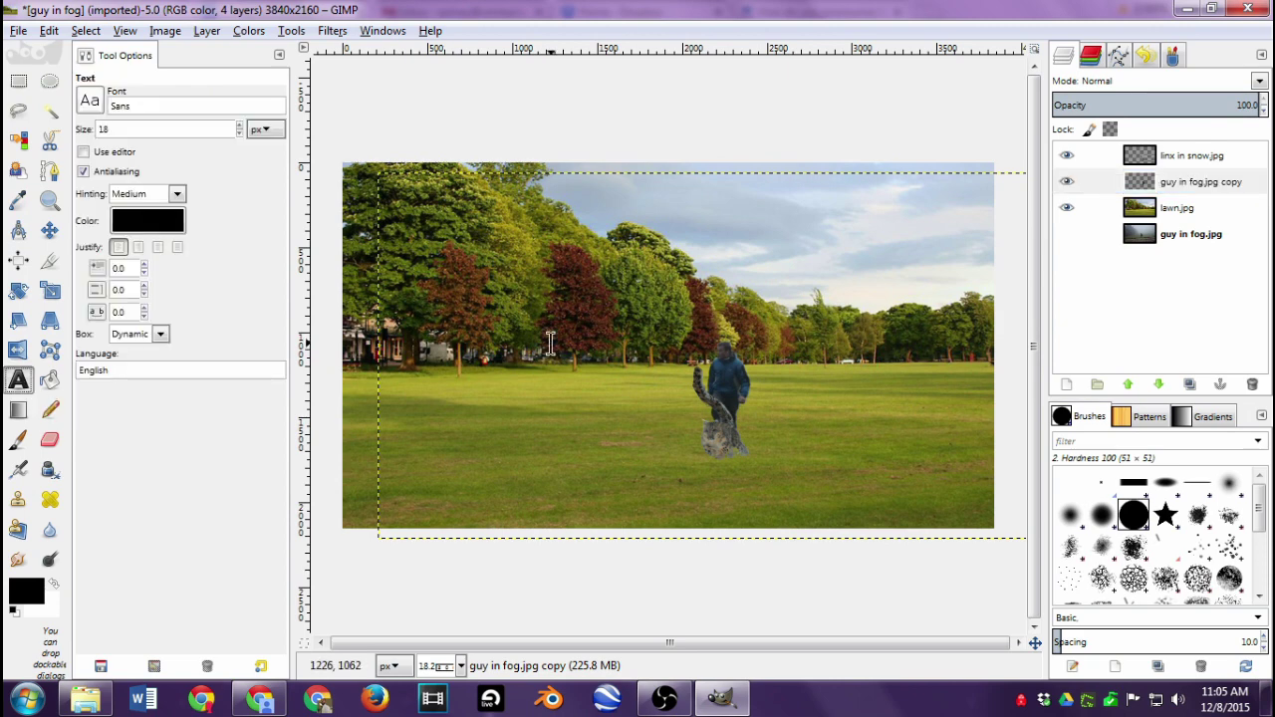
drag(608, 277, 736, 321)
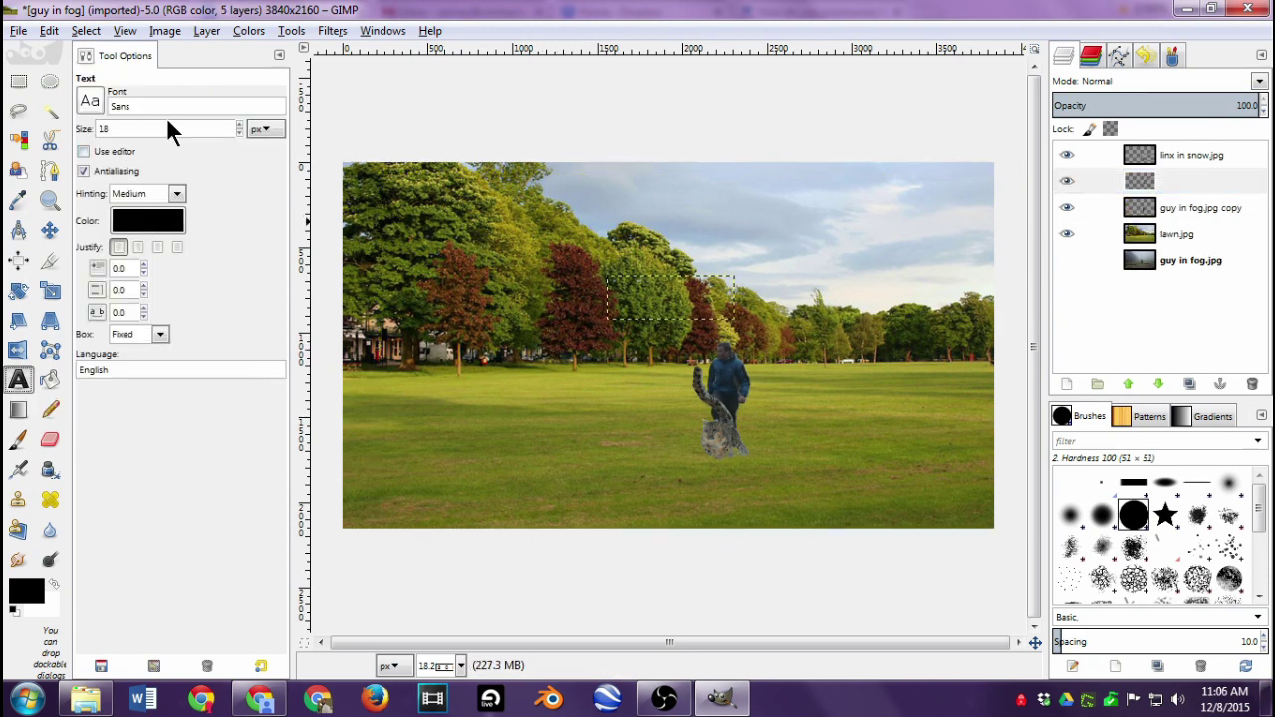
Set the Text tool to size 40 px and the Wide Latin Ultra-Expanded font
triple_click(169, 129)
text(40)
click(90, 99)
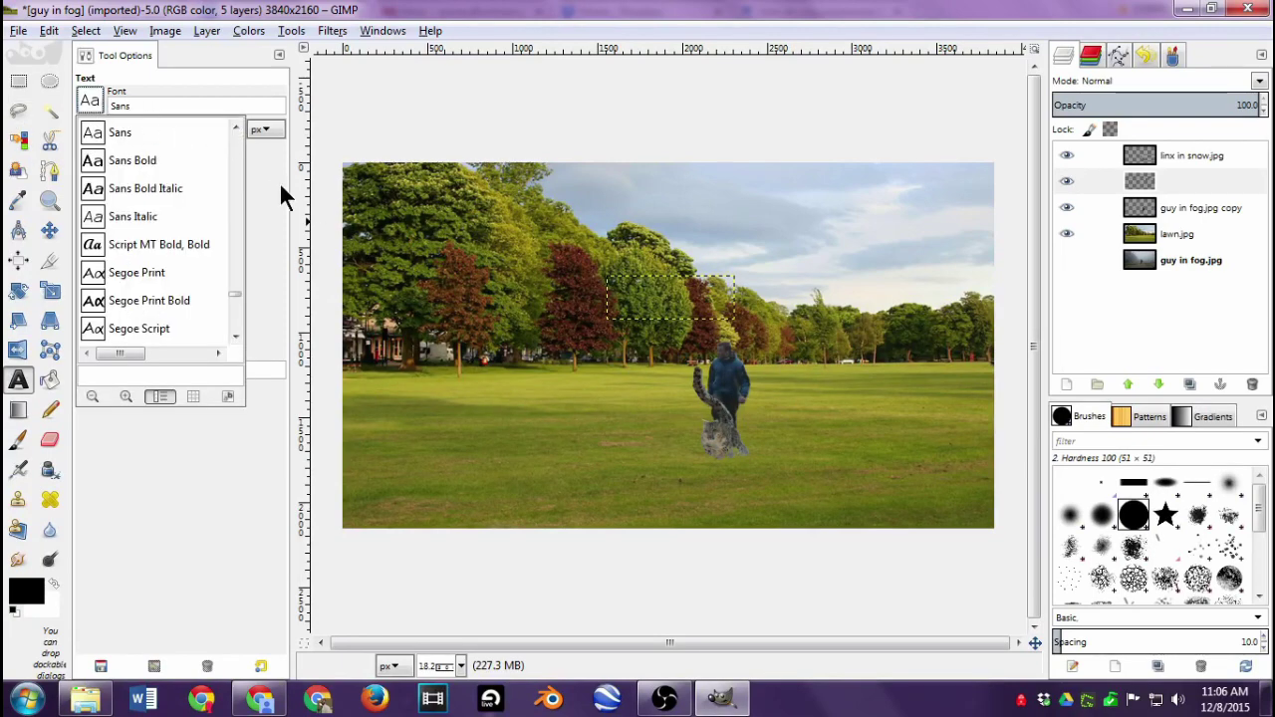
drag(239, 309, 242, 339)
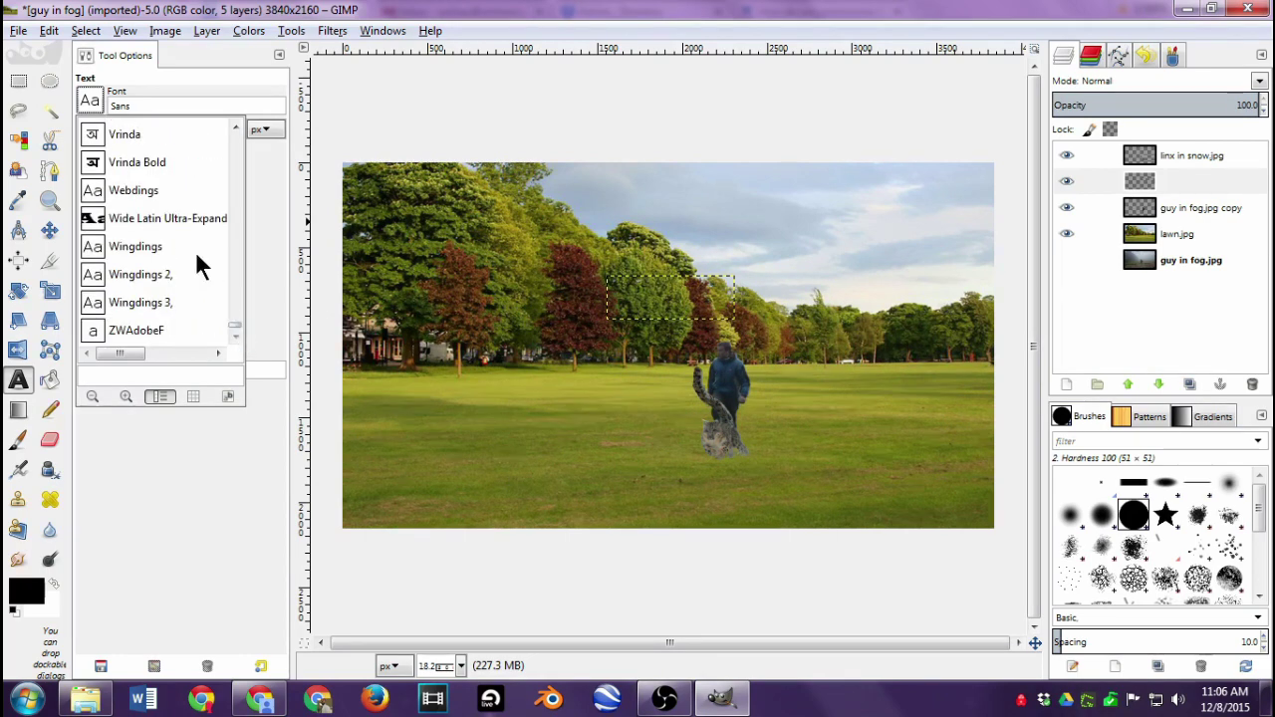
click(94, 219)
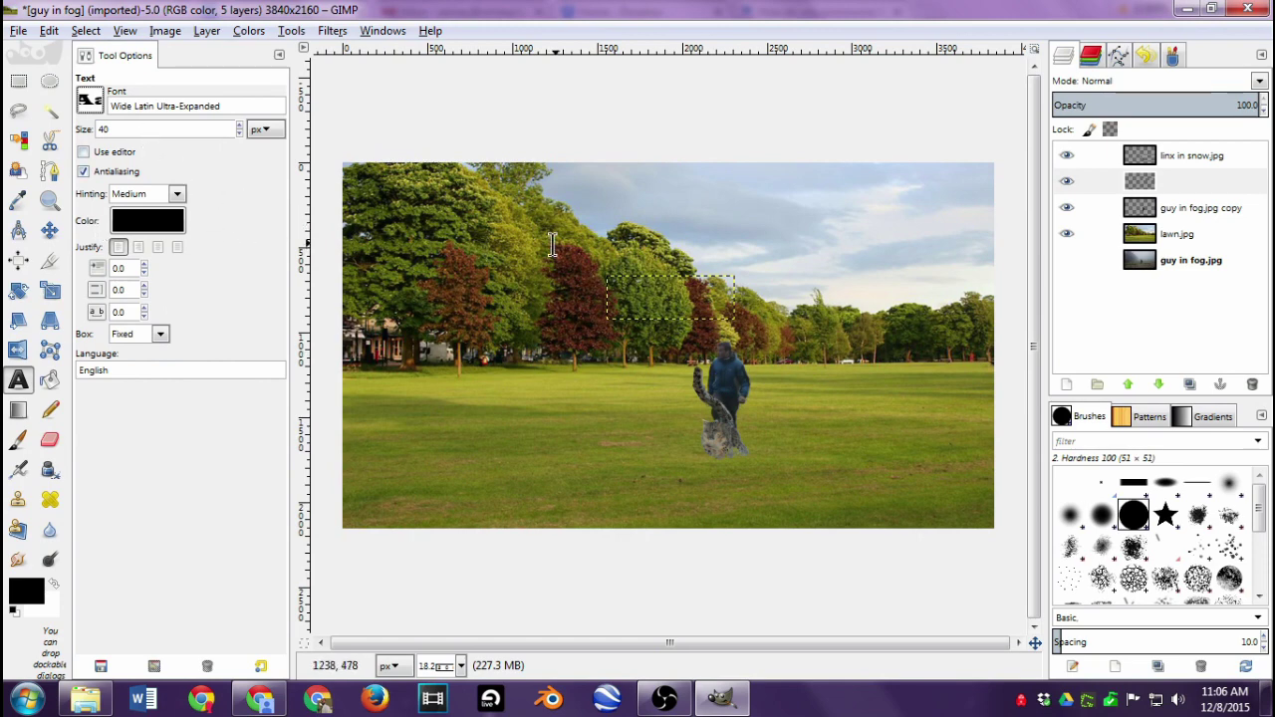
Add new text in the sky above the man with the author's first name in the possessive plus "Text", and enlarge its box to about 598 × 227 px
click(734, 243)
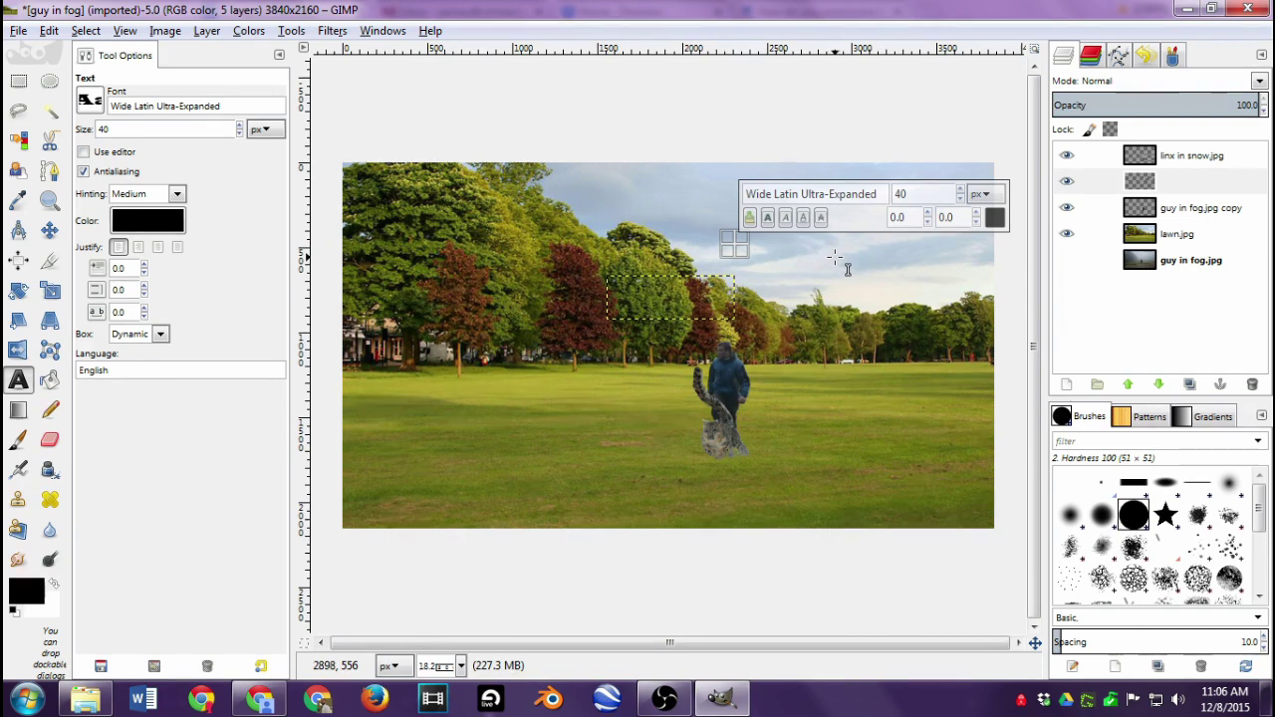
text(Ausin)
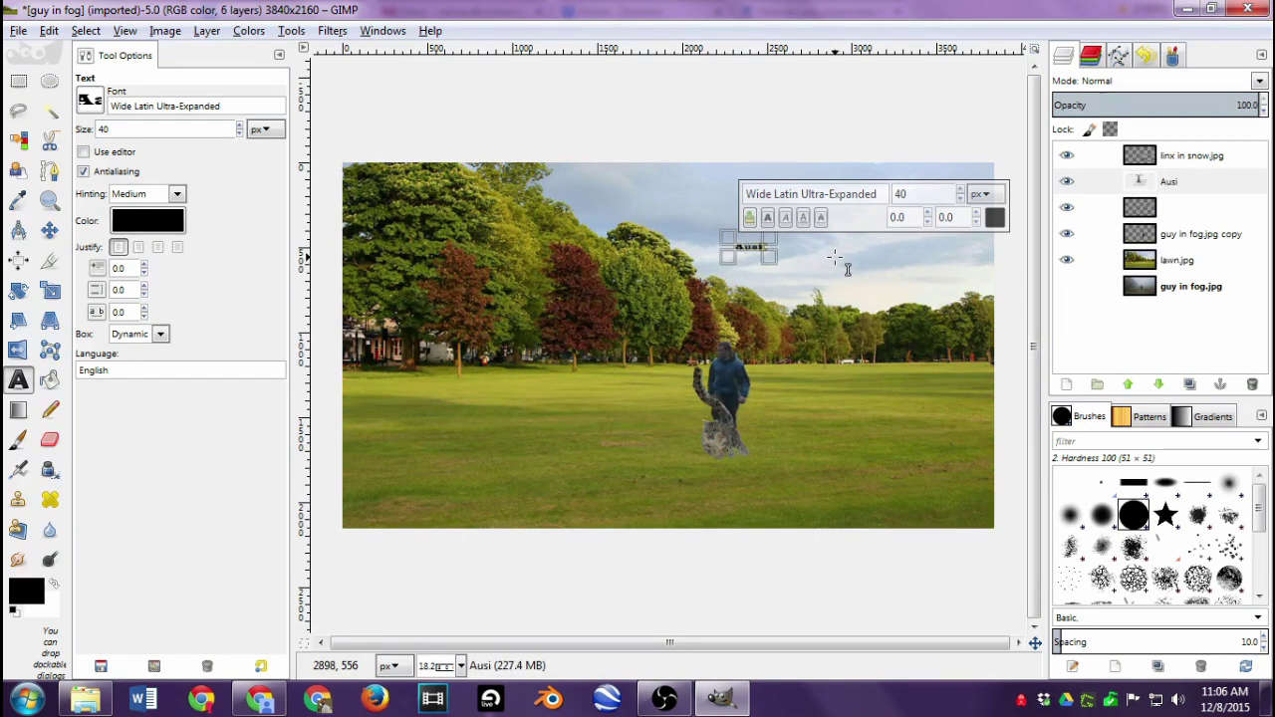
key(BackSpace)
key(BackSpace)
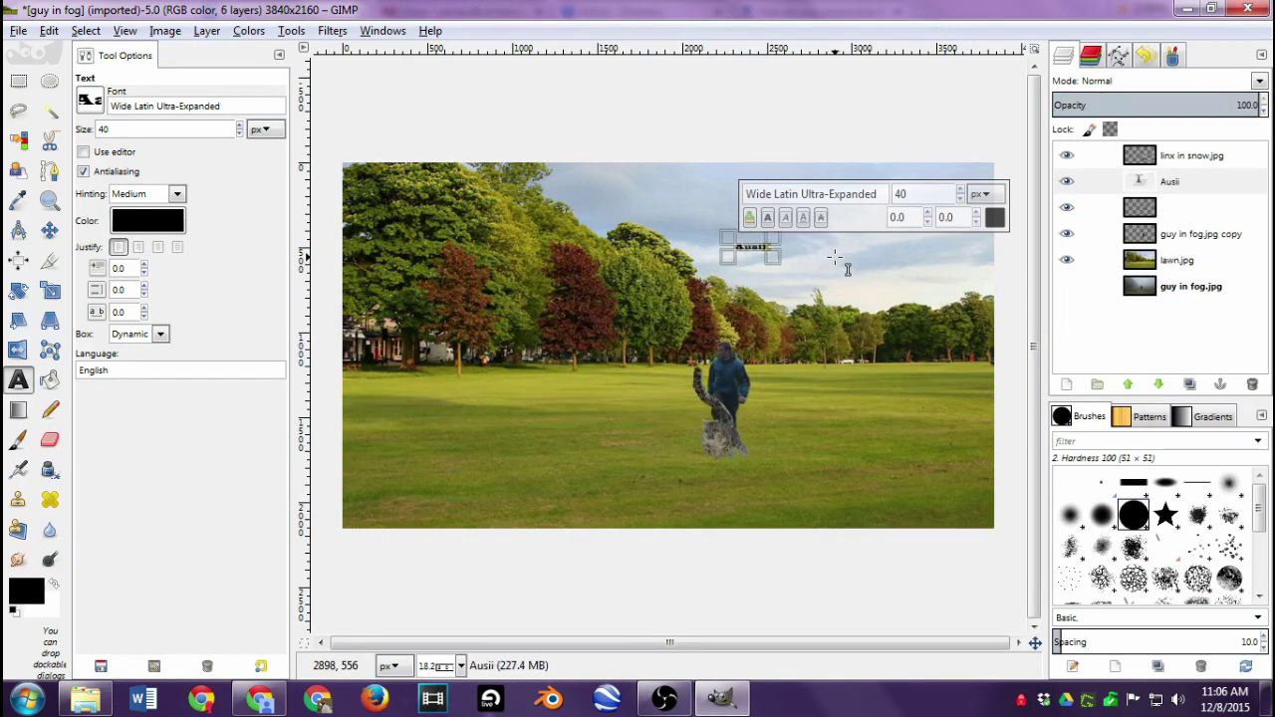
text(tin's)
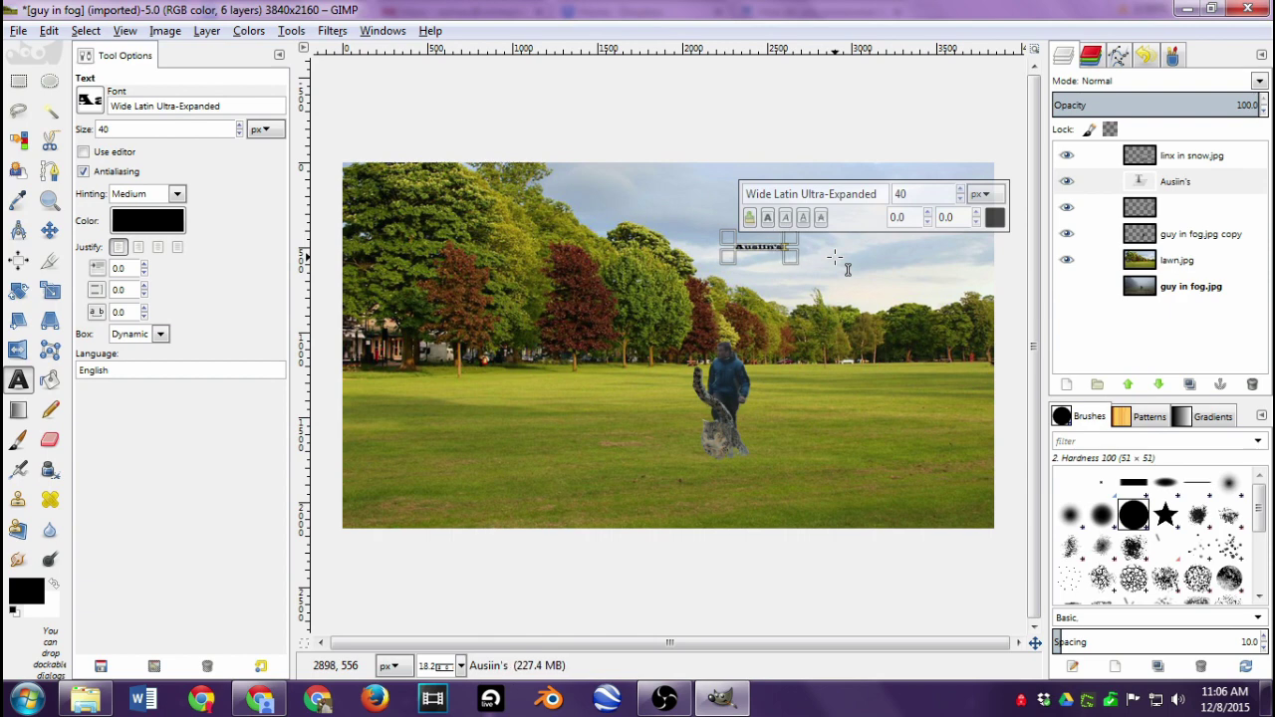
text( Text)
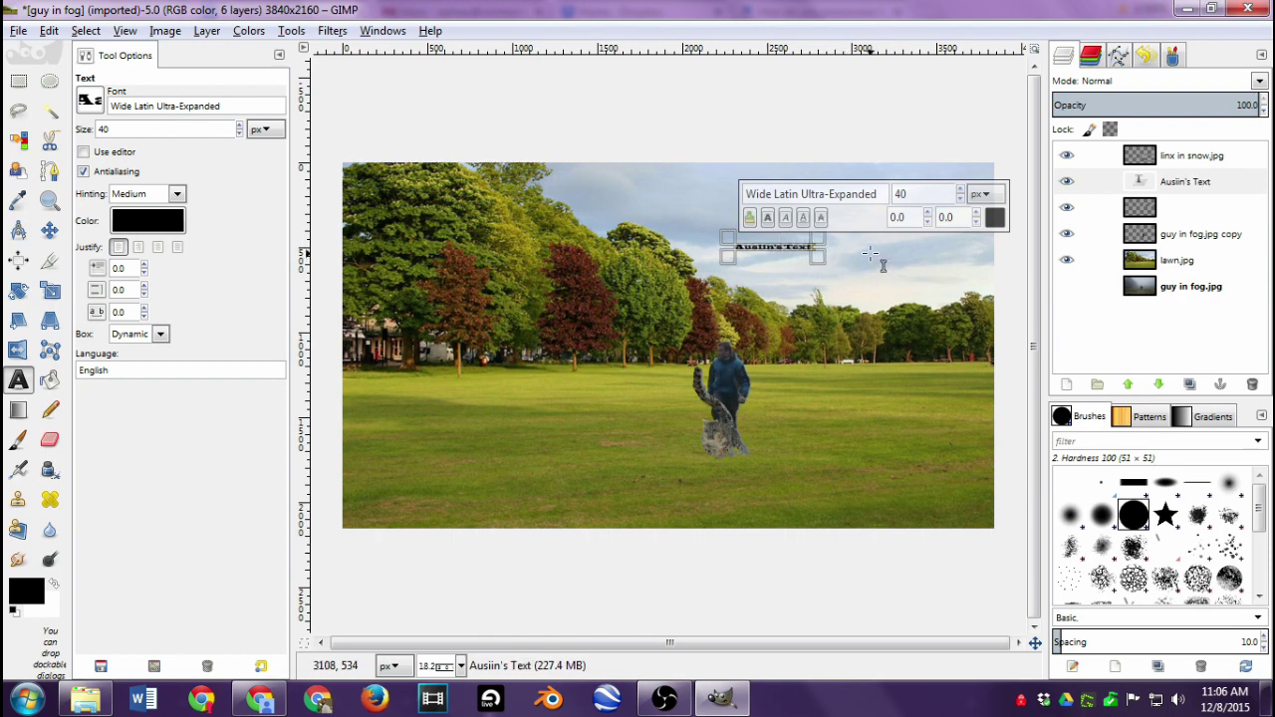
drag(817, 255, 834, 295)
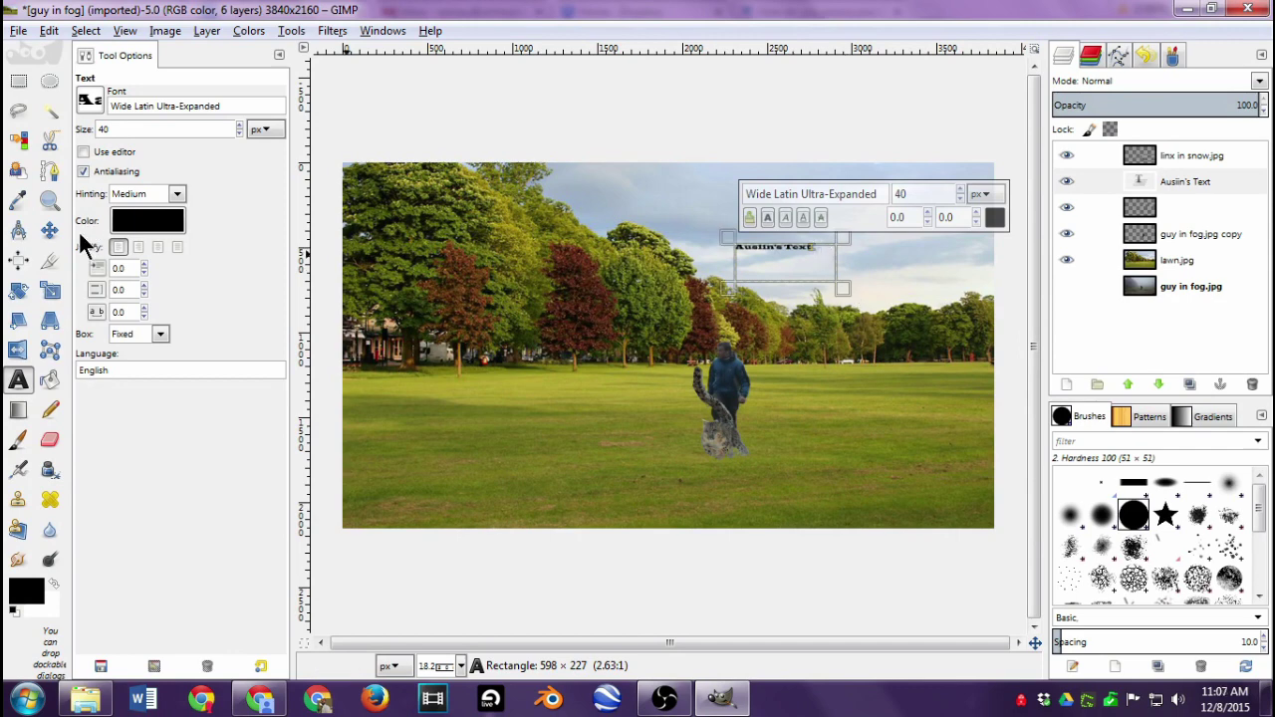
Set the whole text to size 95 px and widen its box to about 1351 × 227 px
triple_click(802, 261)
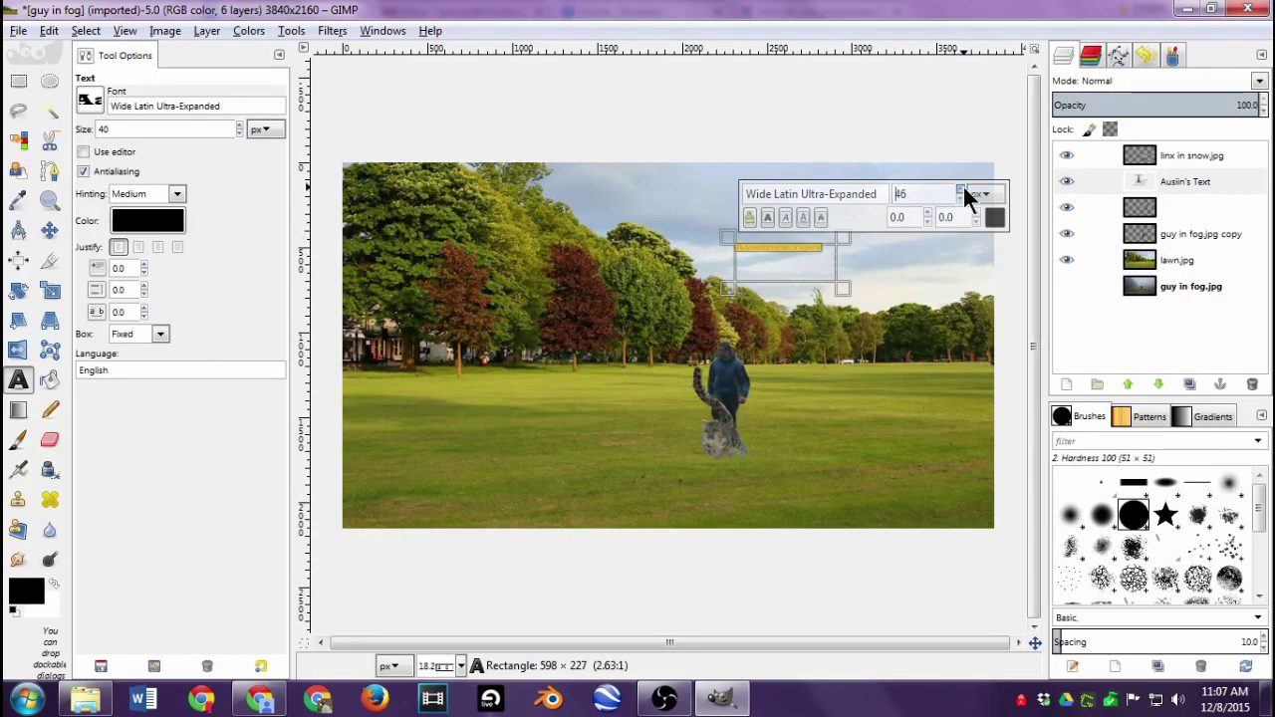
click(963, 189)
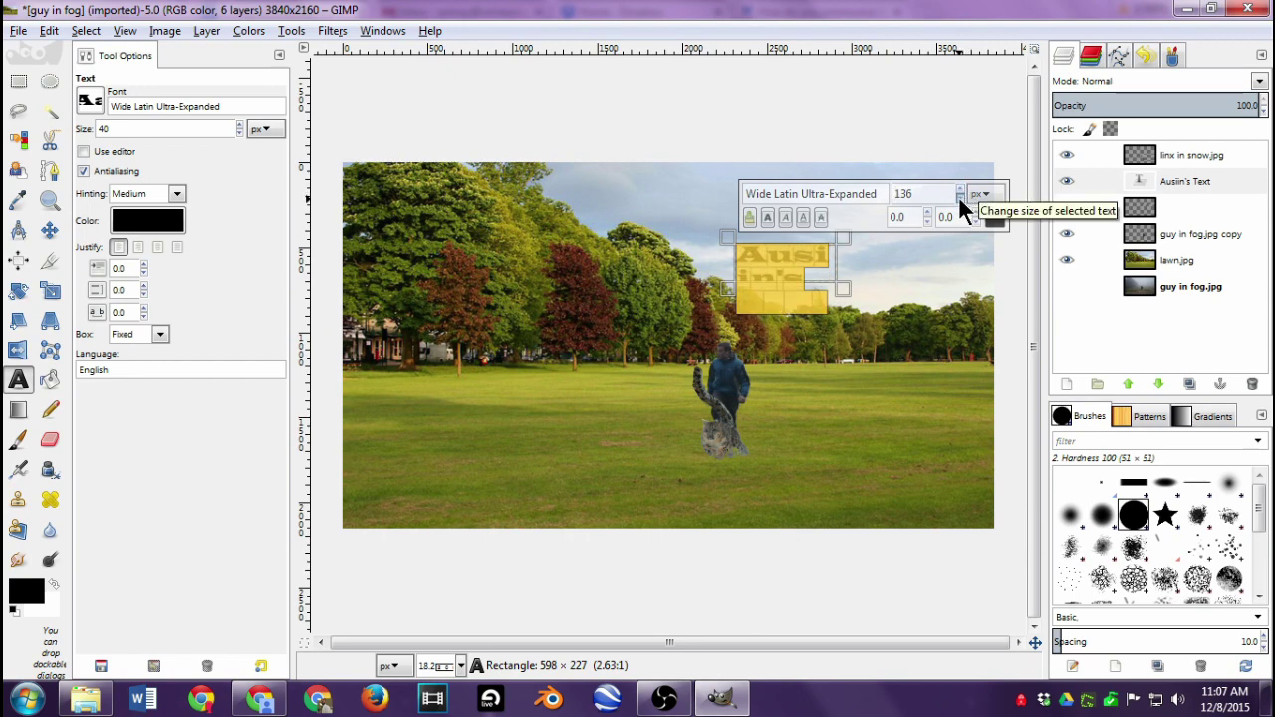
click(959, 197)
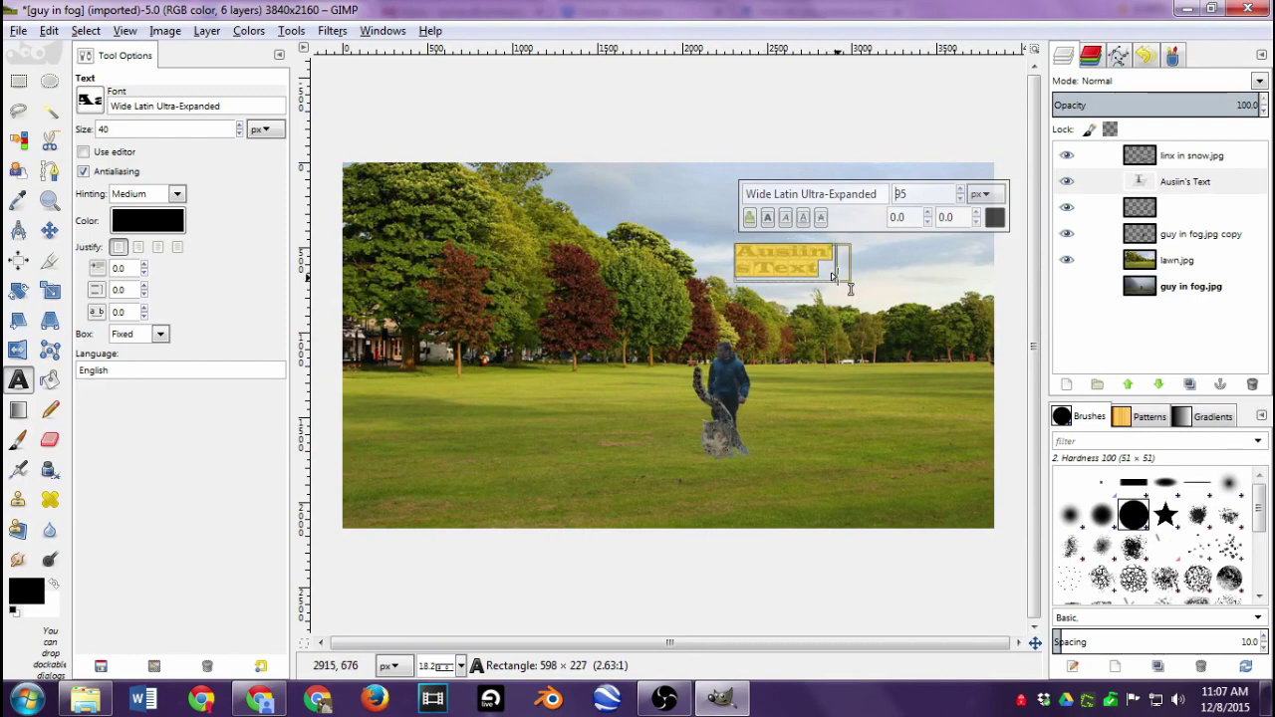
drag(860, 301, 988, 299)
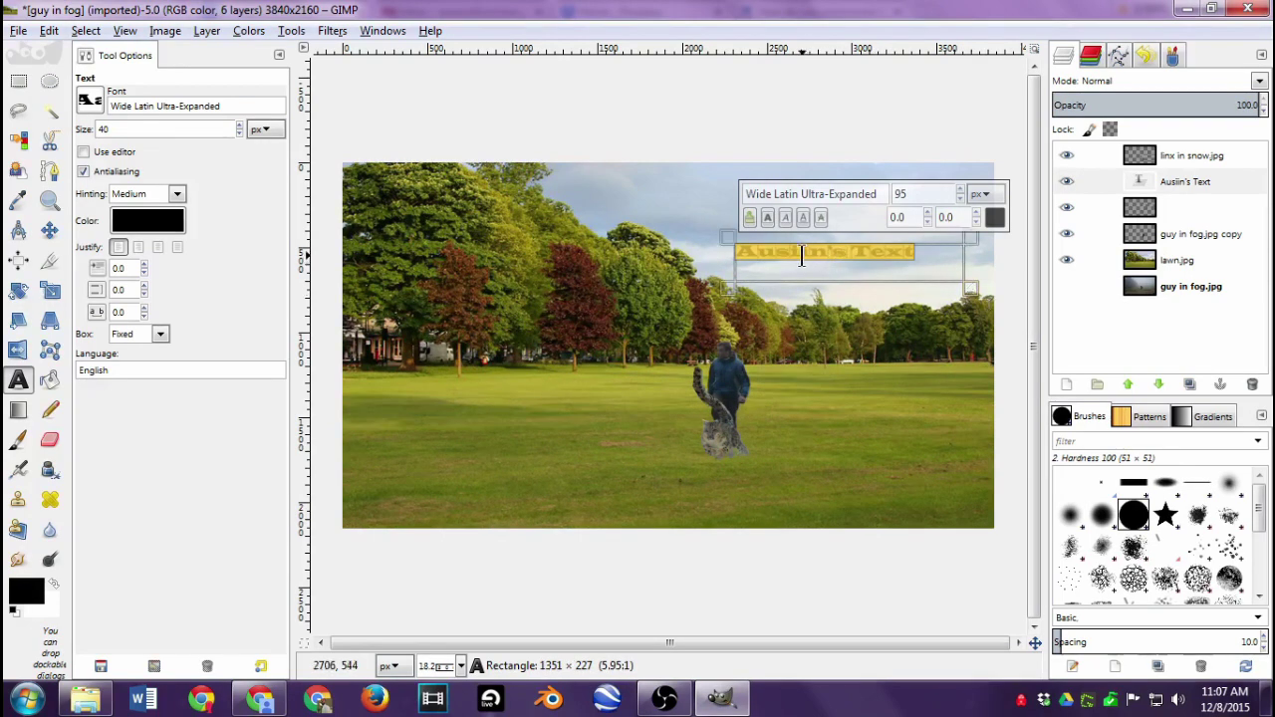
Correct the misspelled name in the text by replacing the first extra "i" with "t"
click(803, 255)
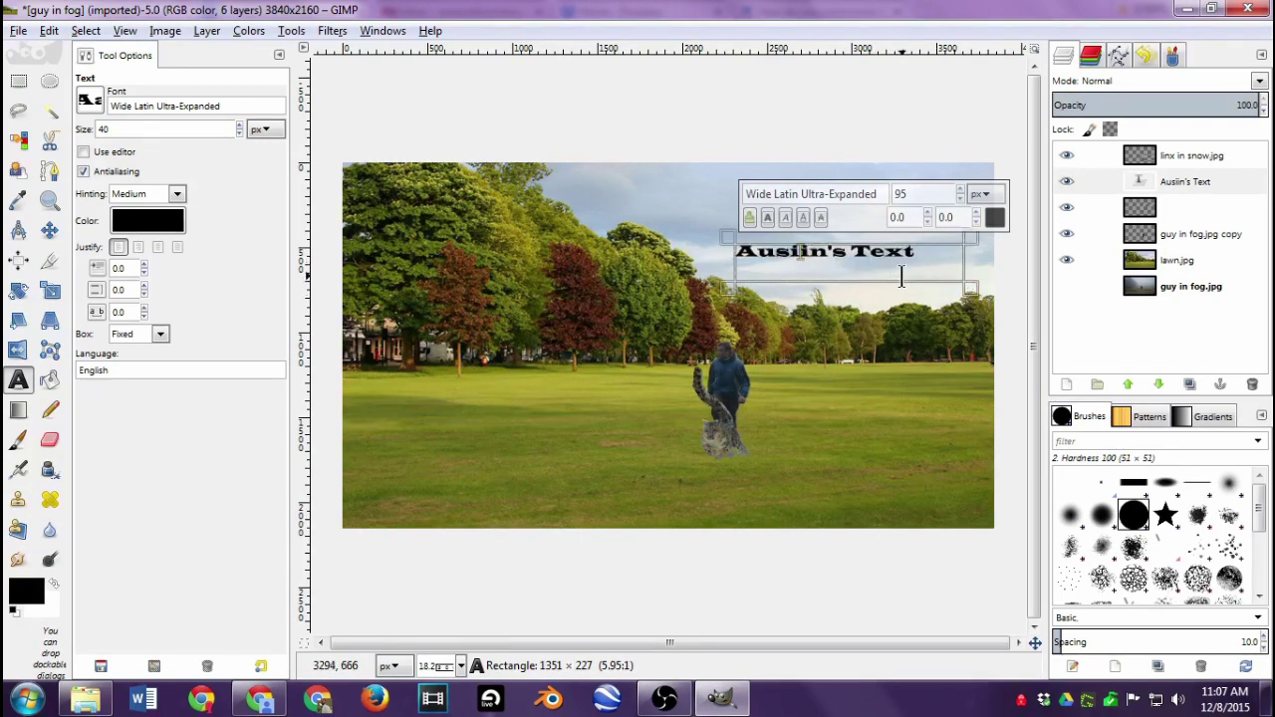
key(Delete)
text(t)
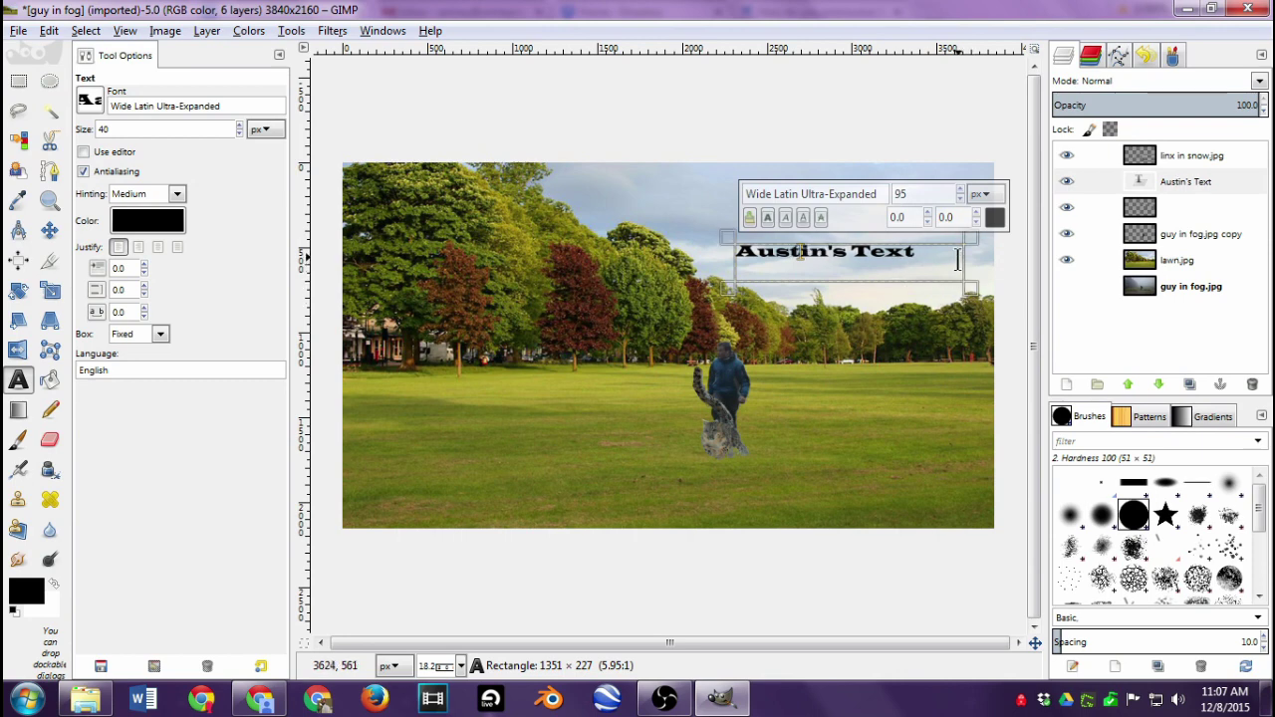
Try to reposition the text layer with the Move tool, and undo the resulting shift of the lawn layer
click(50, 230)
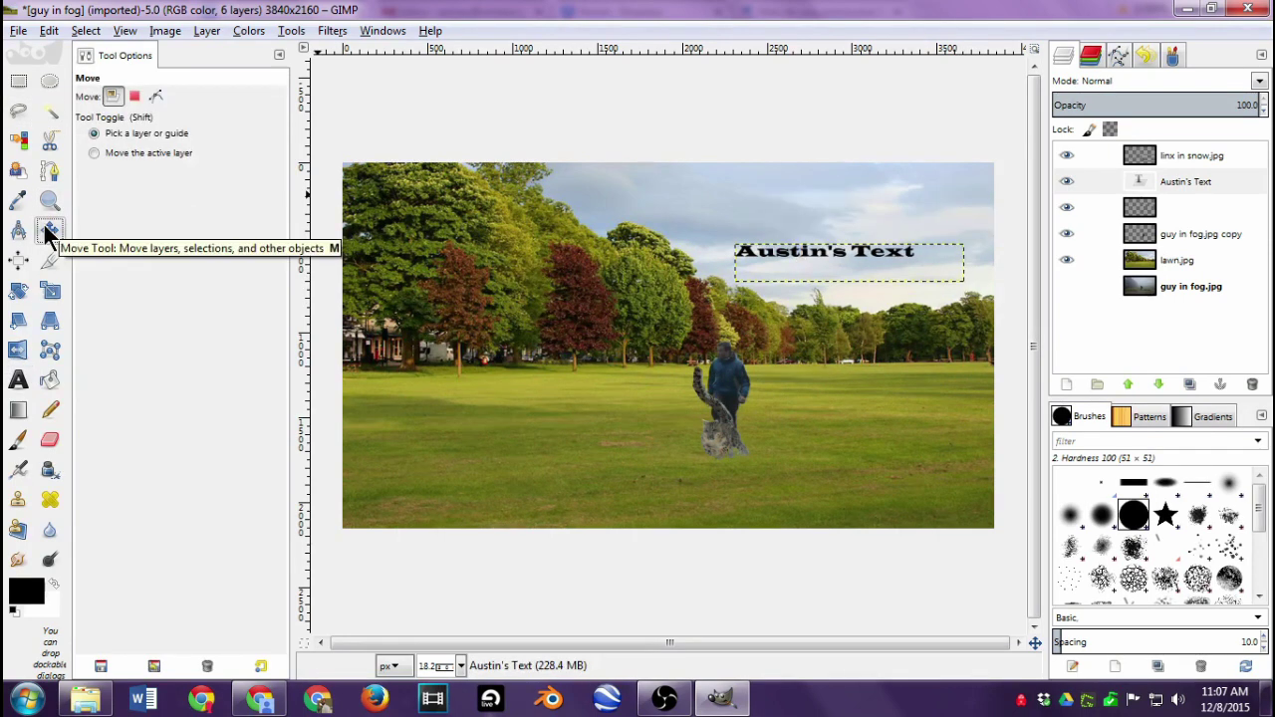
click(1164, 182)
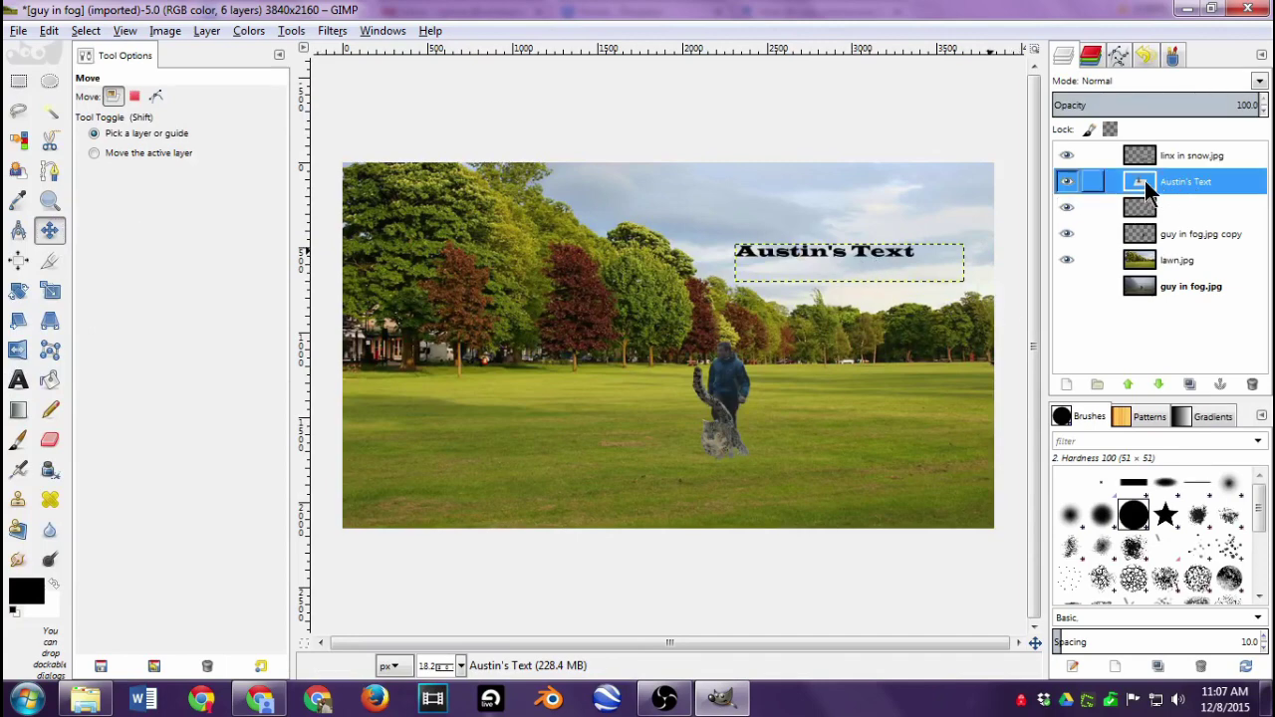
drag(1152, 179, 1171, 184)
click(815, 267)
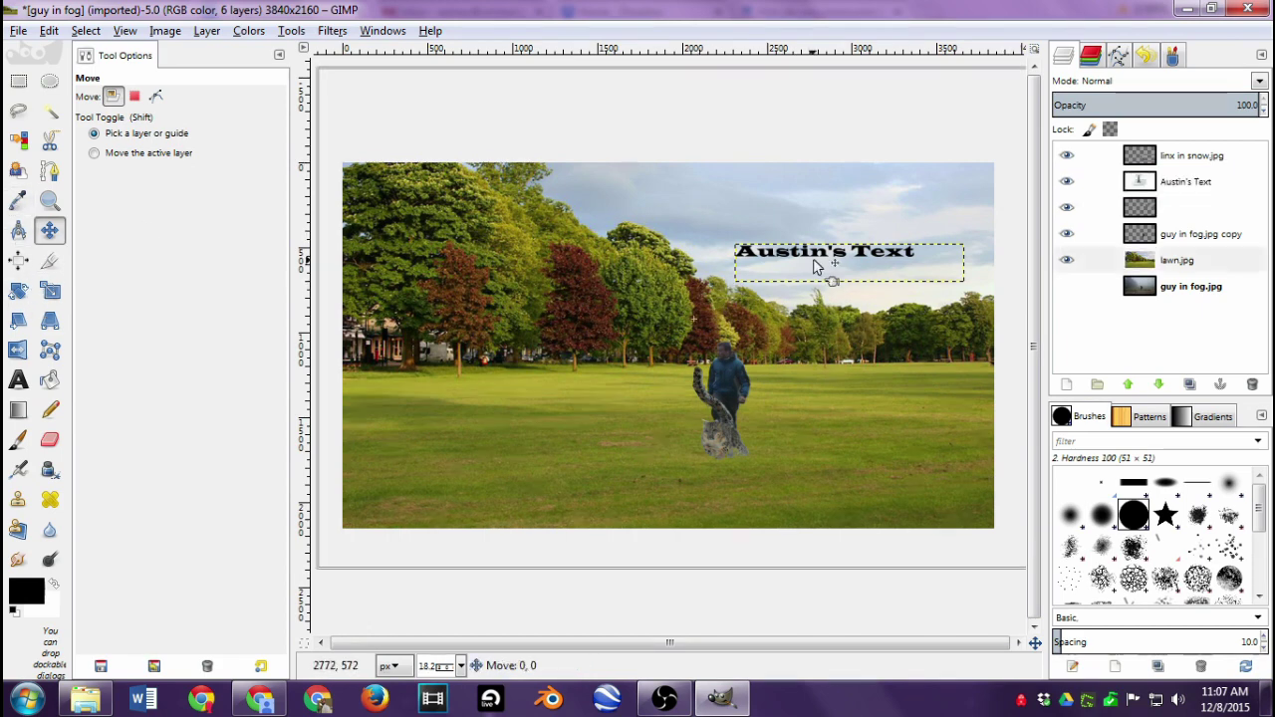
drag(815, 267, 738, 241)
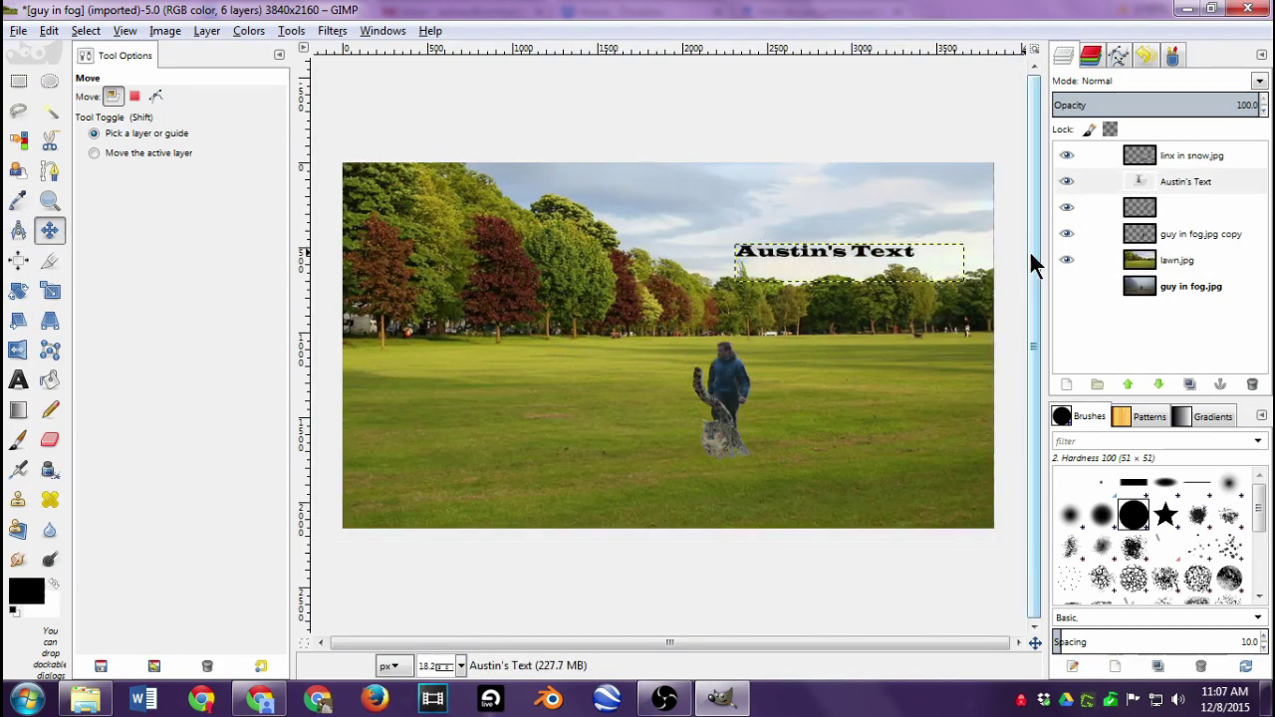
key(ctrl+z)
Move the text layer through the upper sky to the lower-right part of the grass, undoing the stray shift of the lawn layer
click(1217, 185)
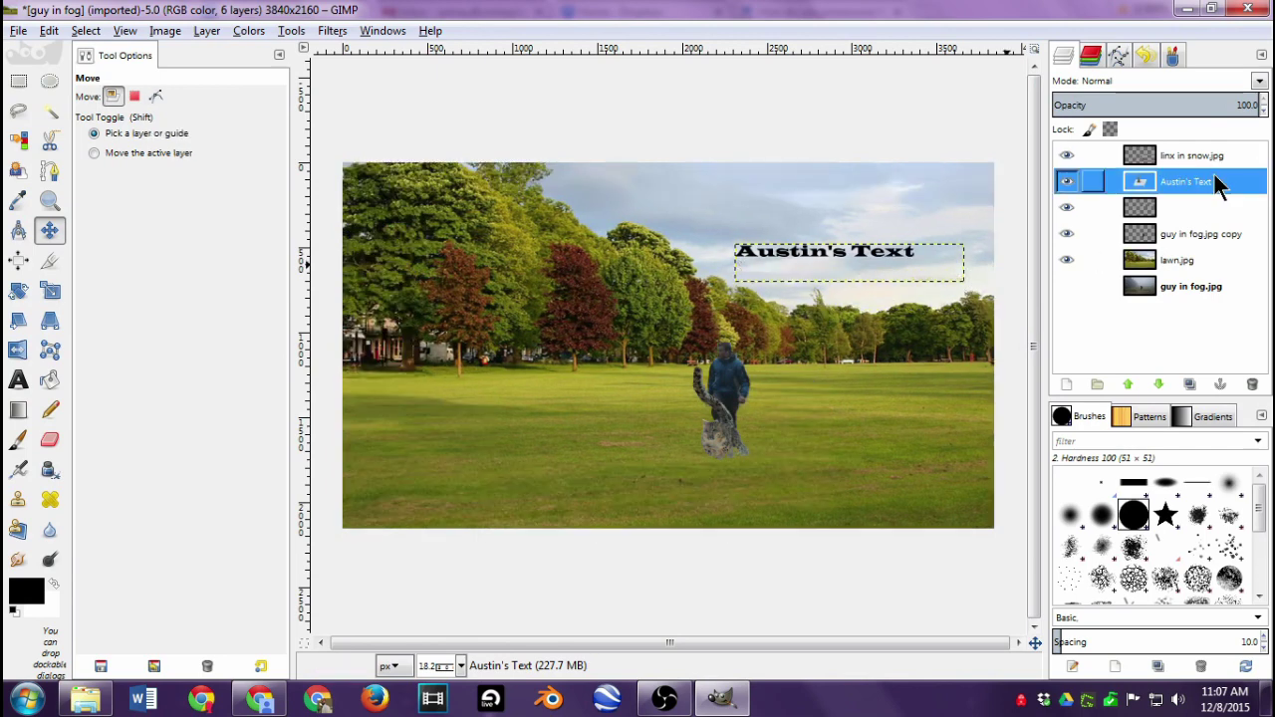
drag(842, 259, 863, 214)
drag(845, 339, 853, 427)
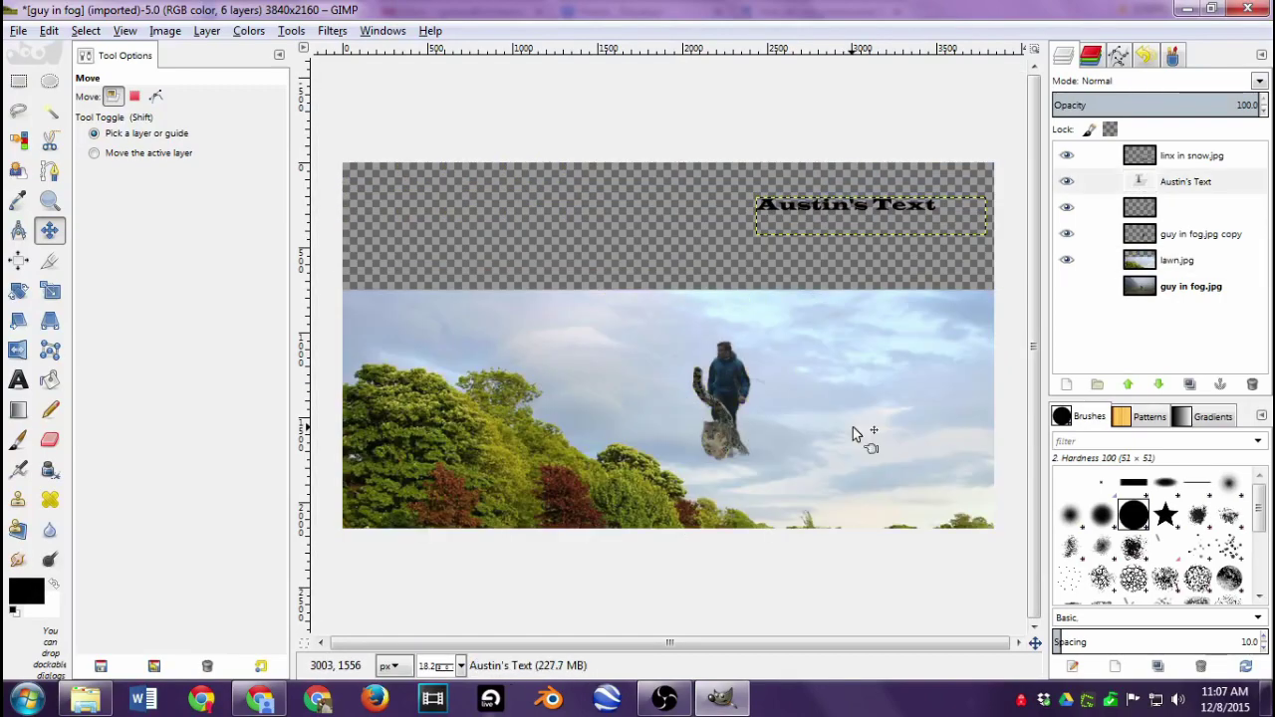
click(54, 35)
click(70, 50)
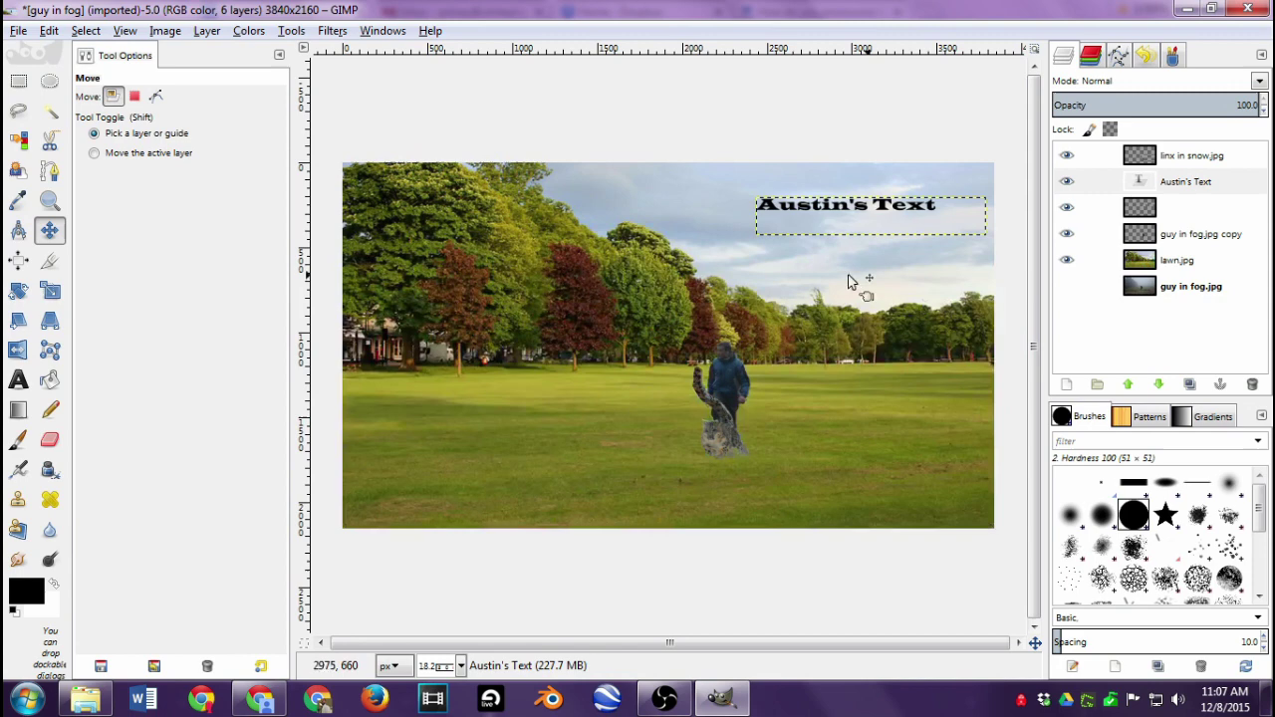
click(1185, 182)
drag(830, 205, 854, 497)
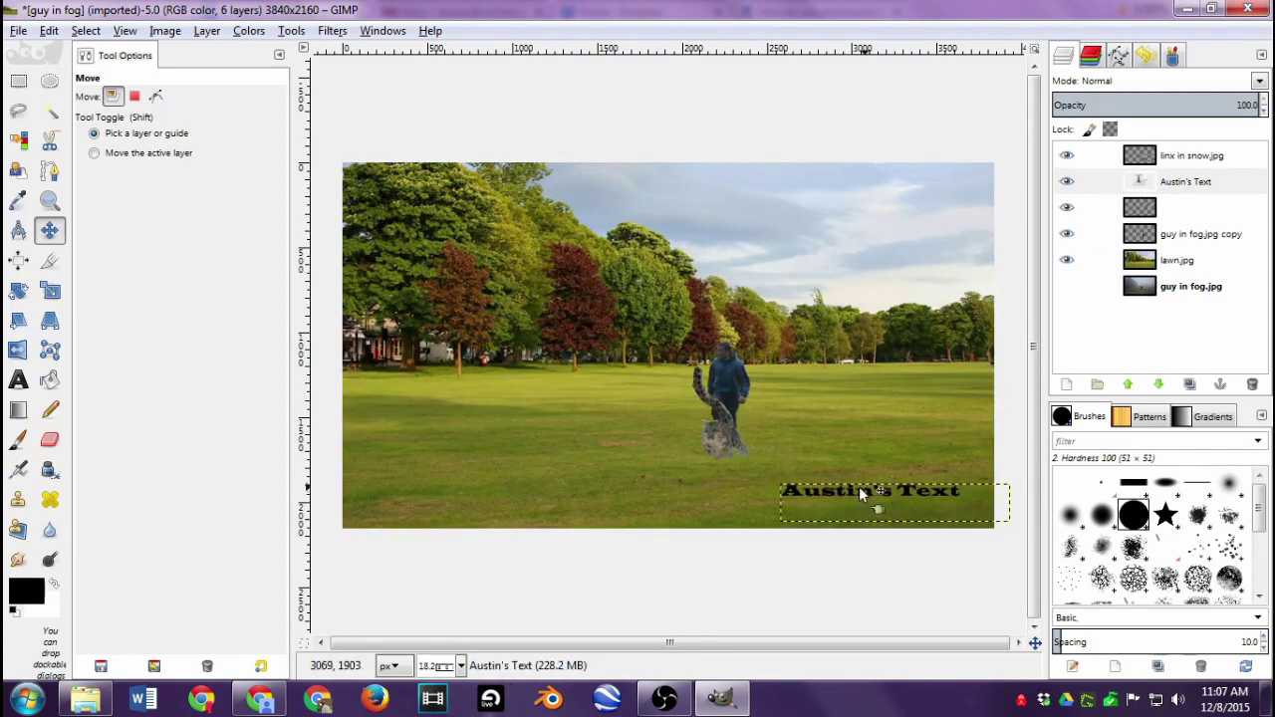
Try moving the man, leopard, lawn and text layers in turn with the Move tool, undoing each shift
drag(733, 381, 732, 349)
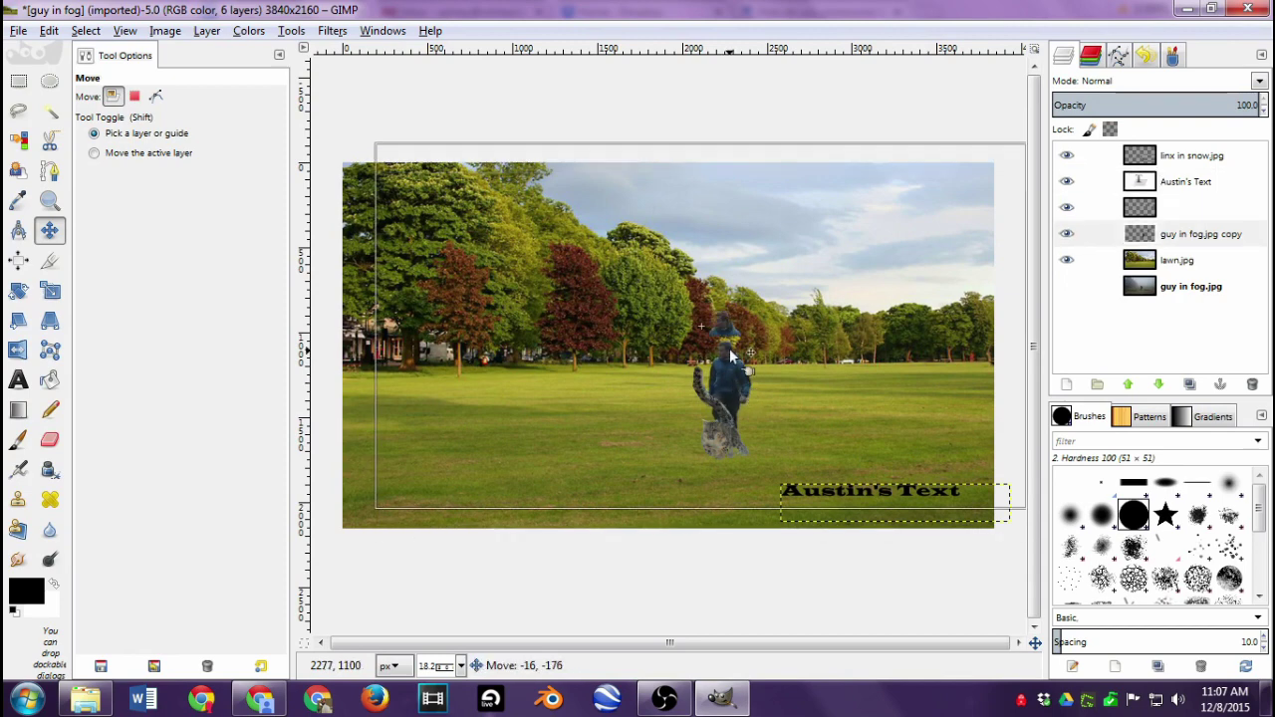
click(156, 96)
key(ctrl+z)
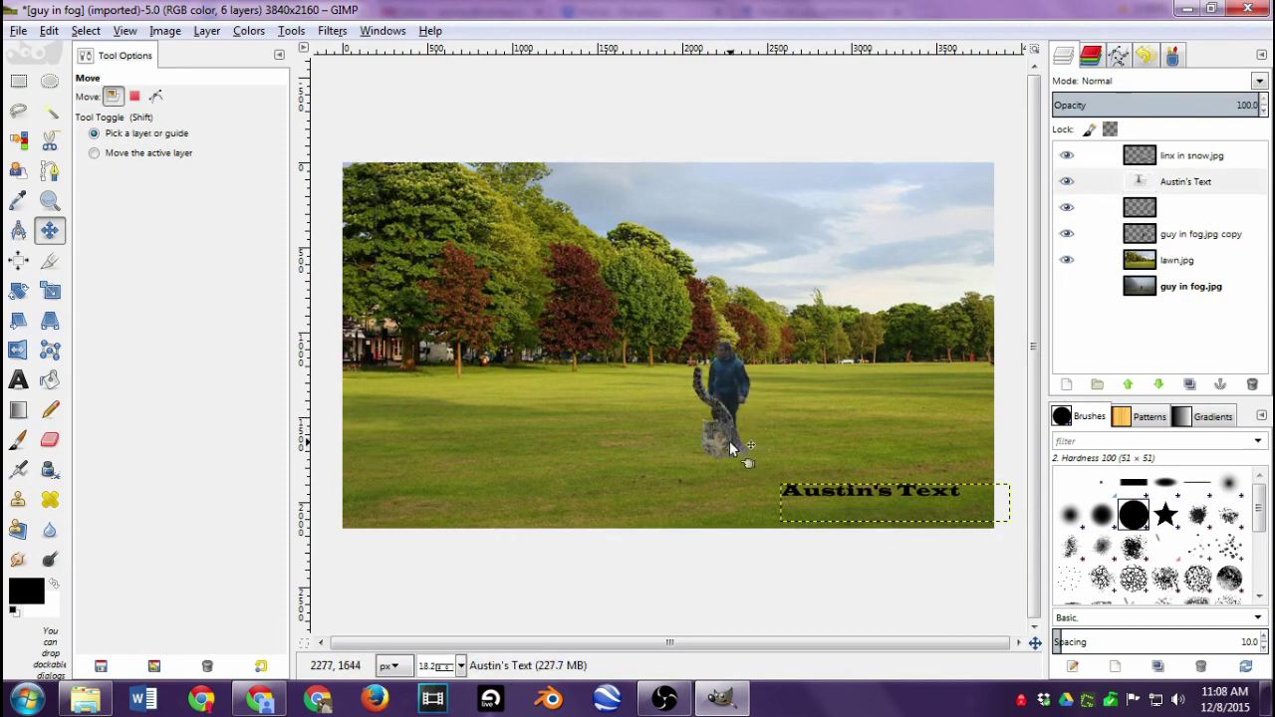
drag(730, 443, 592, 400)
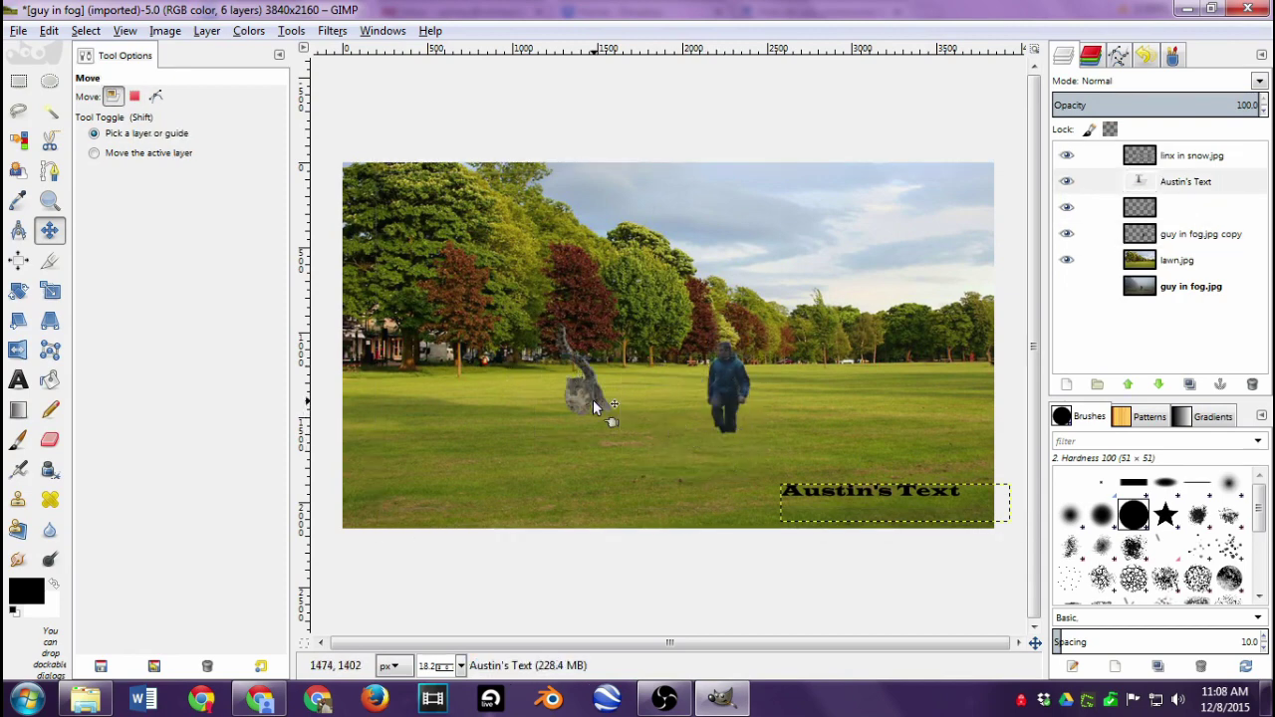
key(ctrl+z)
mouse_move(656, 306)
mouse_down()
mouse_move(572, 275)
mouse_move(649, 310)
mouse_up()
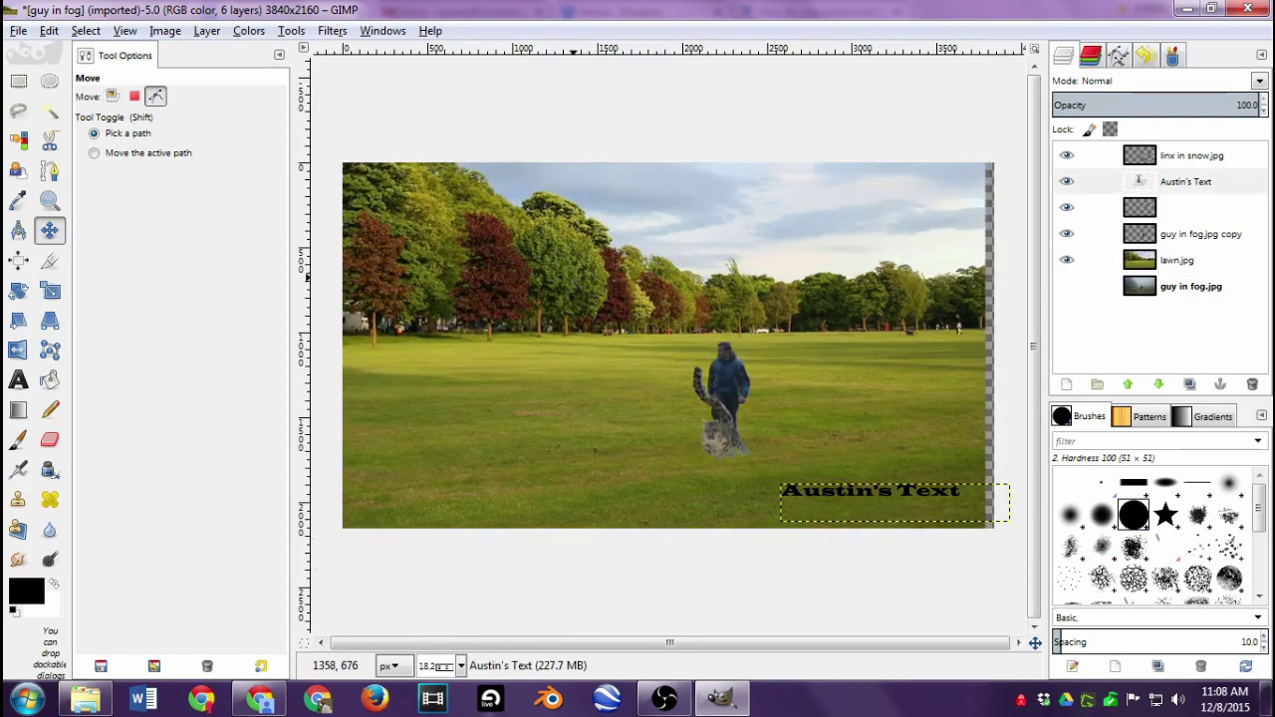
key(ctrl+z)
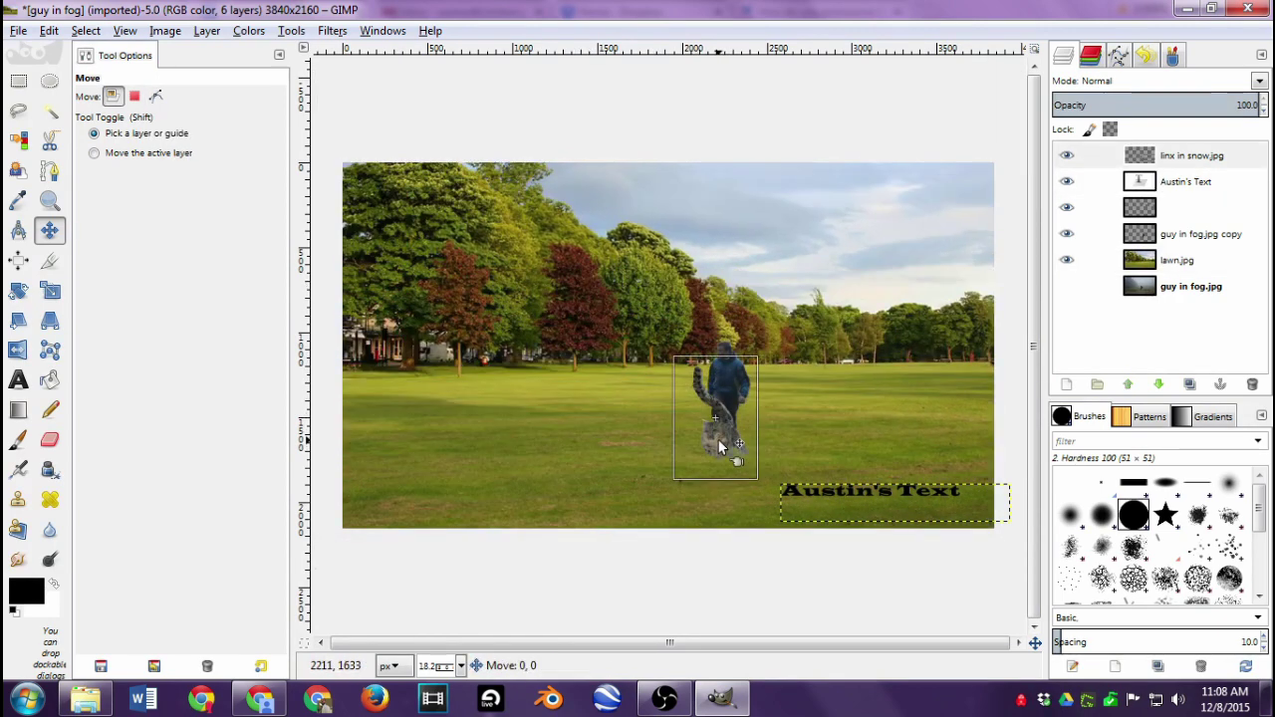
drag(718, 438, 820, 422)
key(ctrl+z)
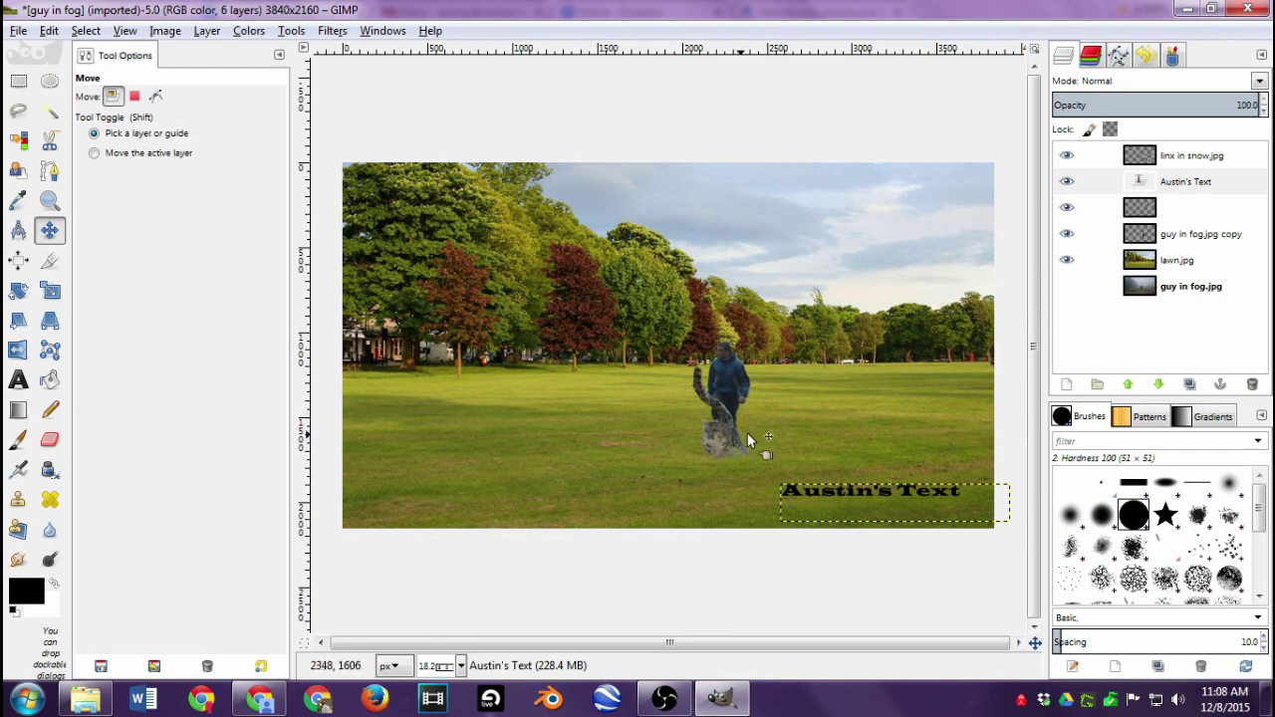
drag(903, 489, 793, 470)
key(ctrl+z)
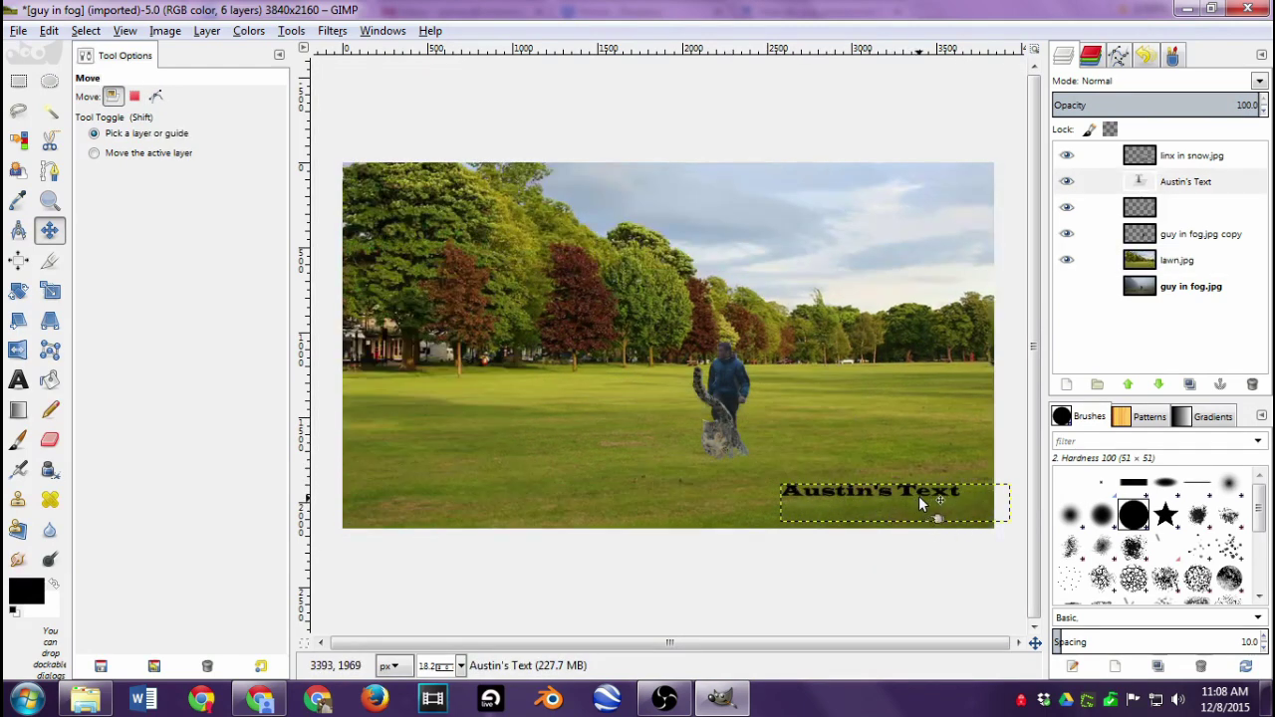
Move the text layer across the grass to just below the man, partly behind the base of the leopard
drag(927, 501, 775, 444)
key(ctrl+z)
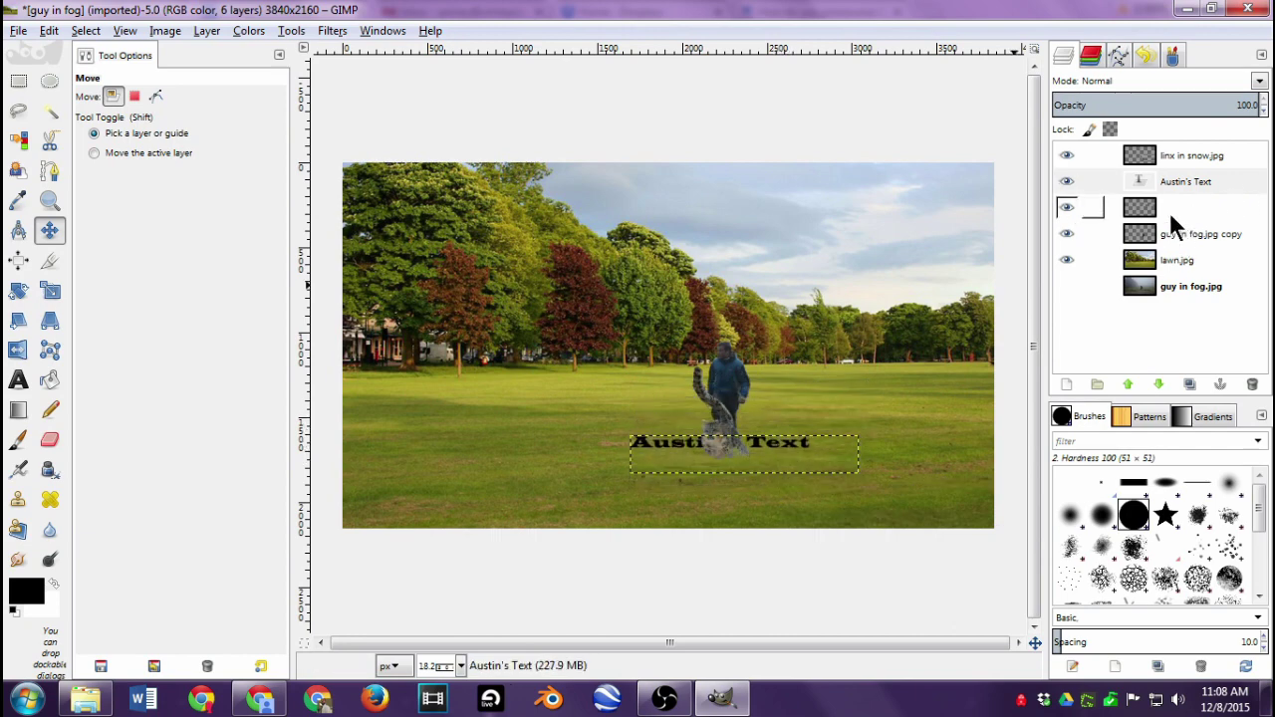
click(1164, 180)
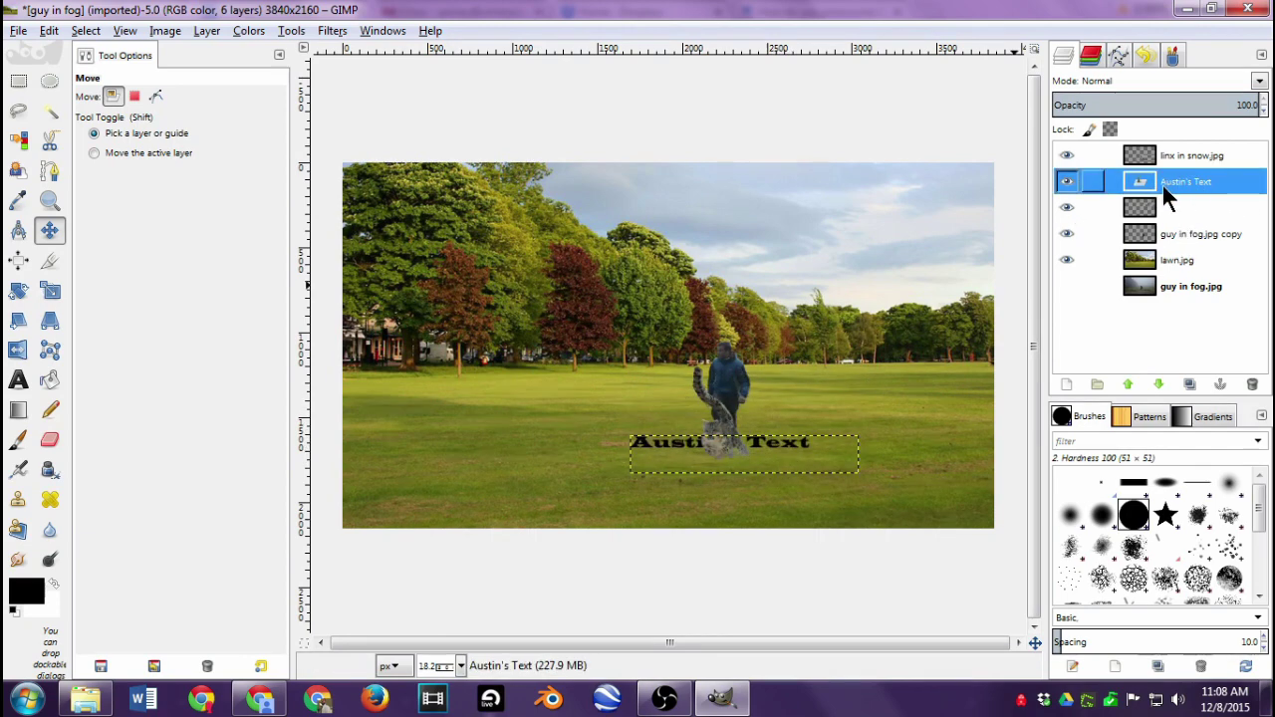
mouse_move(1161, 186)
mouse_down()
mouse_move(1164, 159)
mouse_move(1166, 191)
mouse_up()
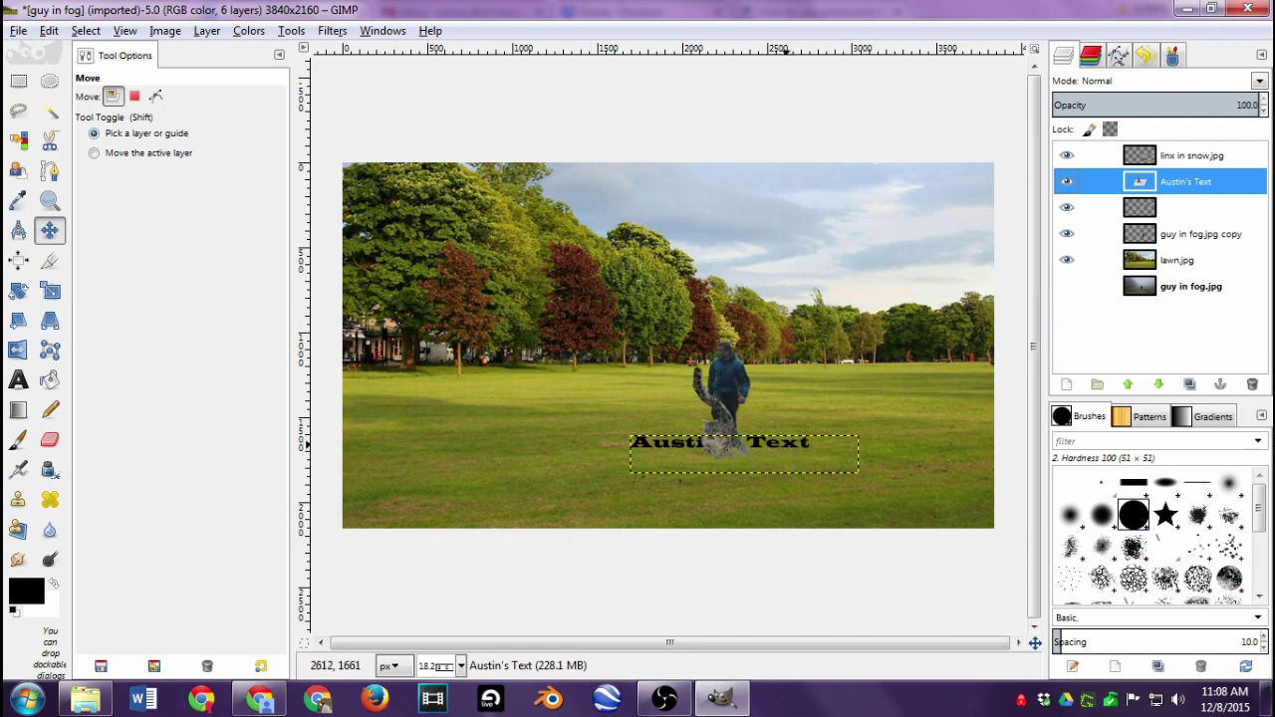
drag(782, 441, 815, 475)
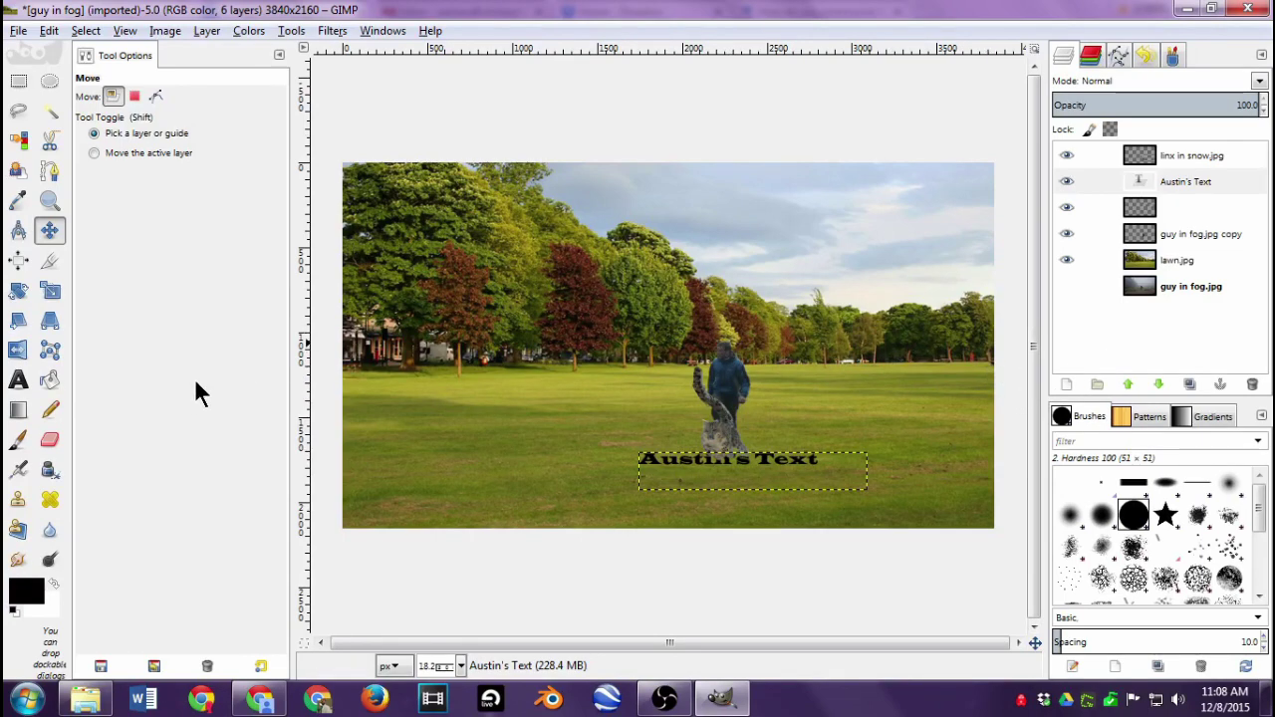
Activate the Clone tool and make the lawn.jpg layer active for cloning
click(20, 501)
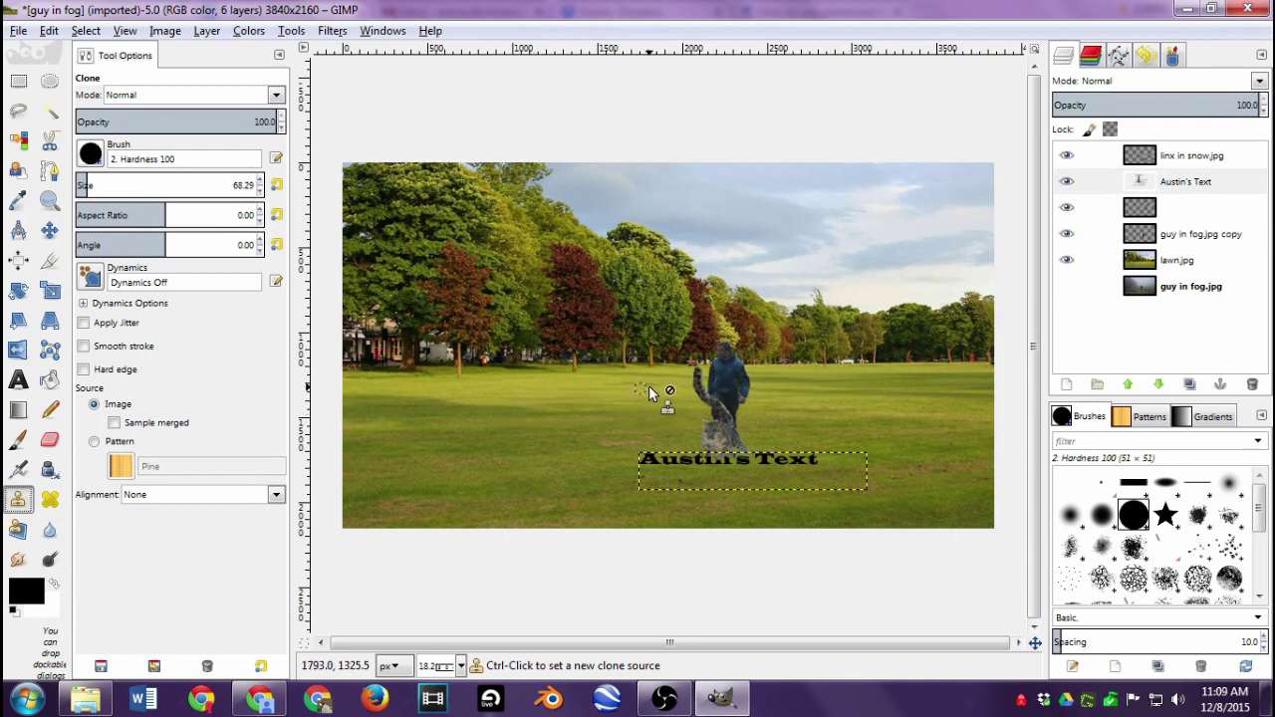
key(Page_Down)
key(Page_Down)
key(Page_Down)
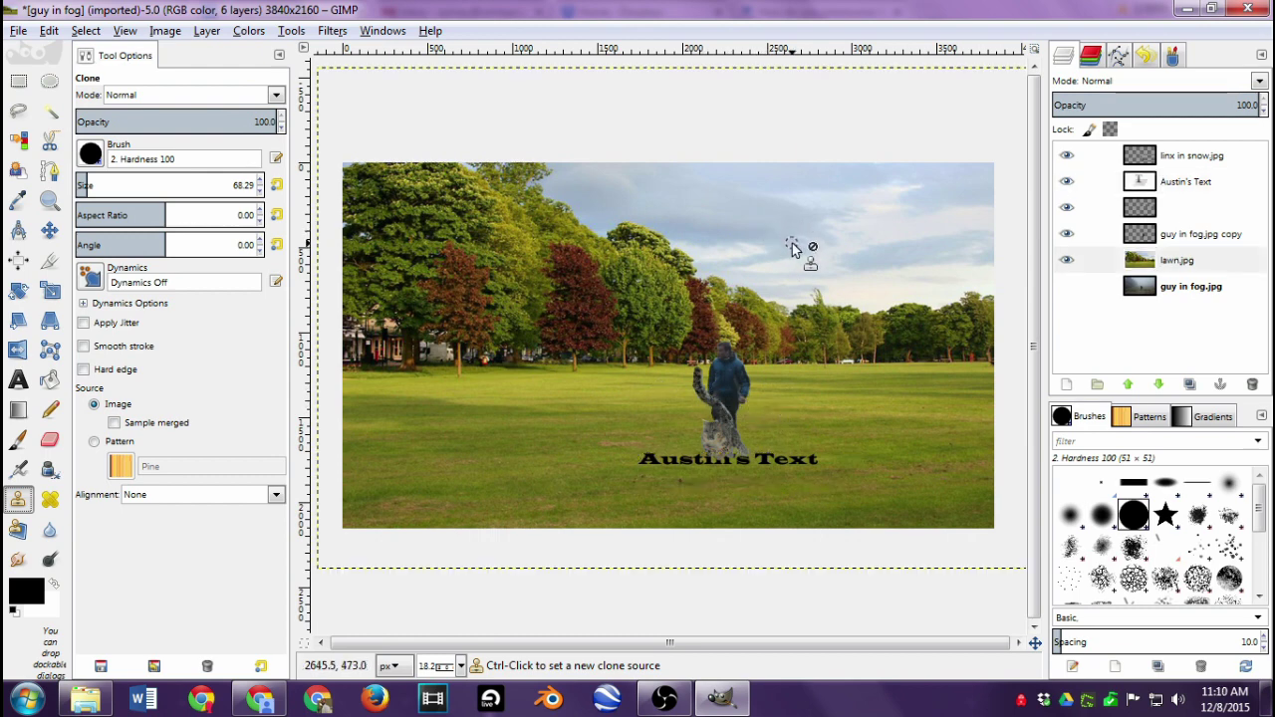
Try cloning sky from the upper centre over the top of the light green tree, and undo the stroke
key(ctrl)
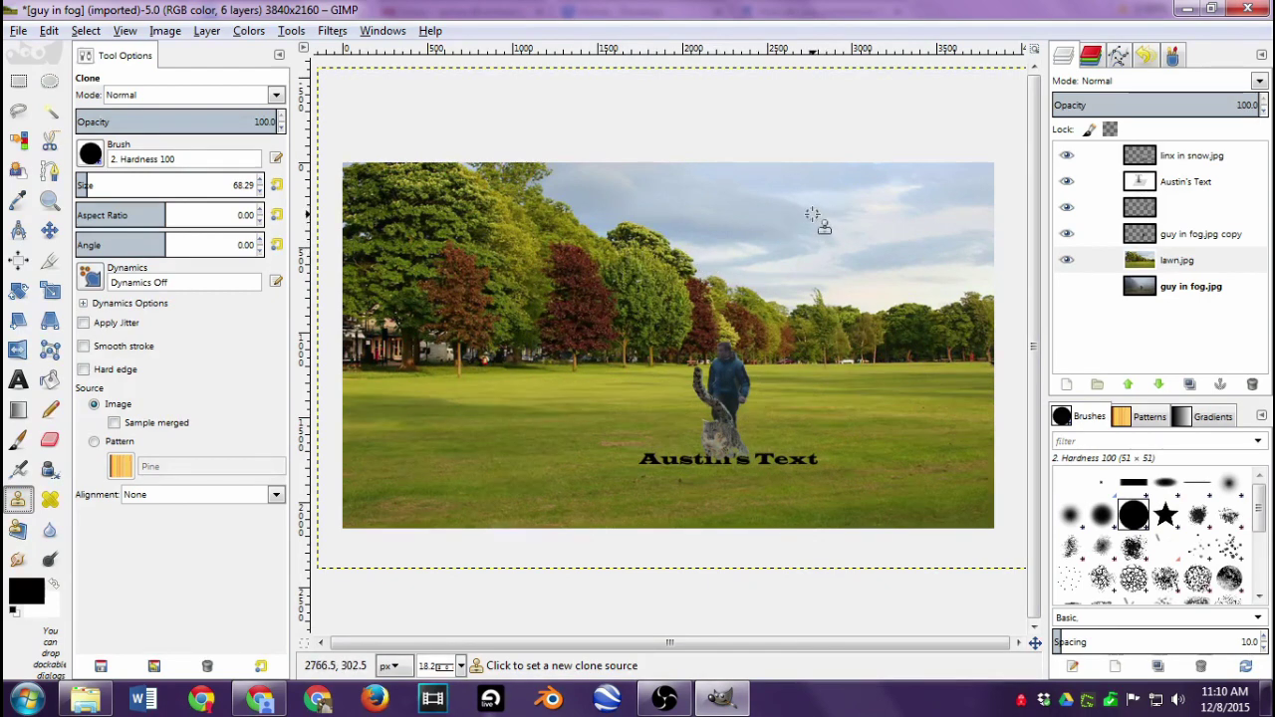
ctrl+click(814, 205)
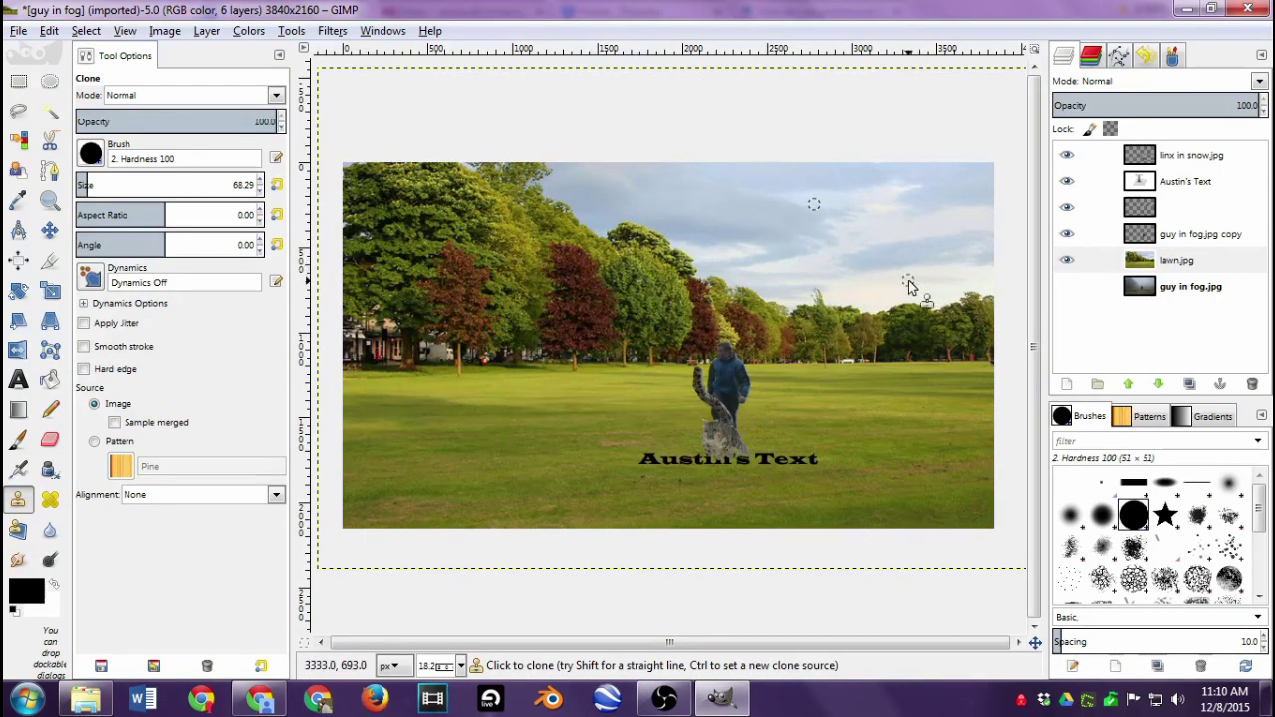
ctrl+click(815, 204)
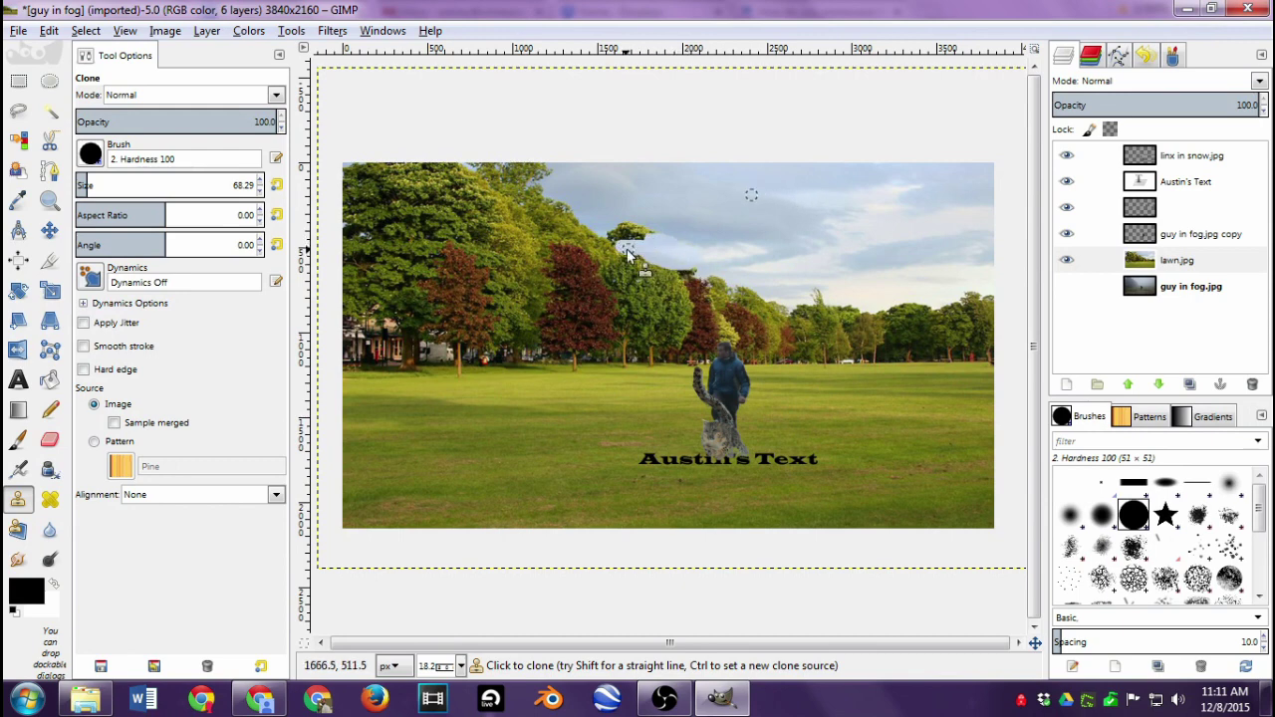
mouse_move(614, 249)
mouse_down()
mouse_move(659, 235)
mouse_move(650, 231)
mouse_move(622, 233)
mouse_move(683, 240)
mouse_up()
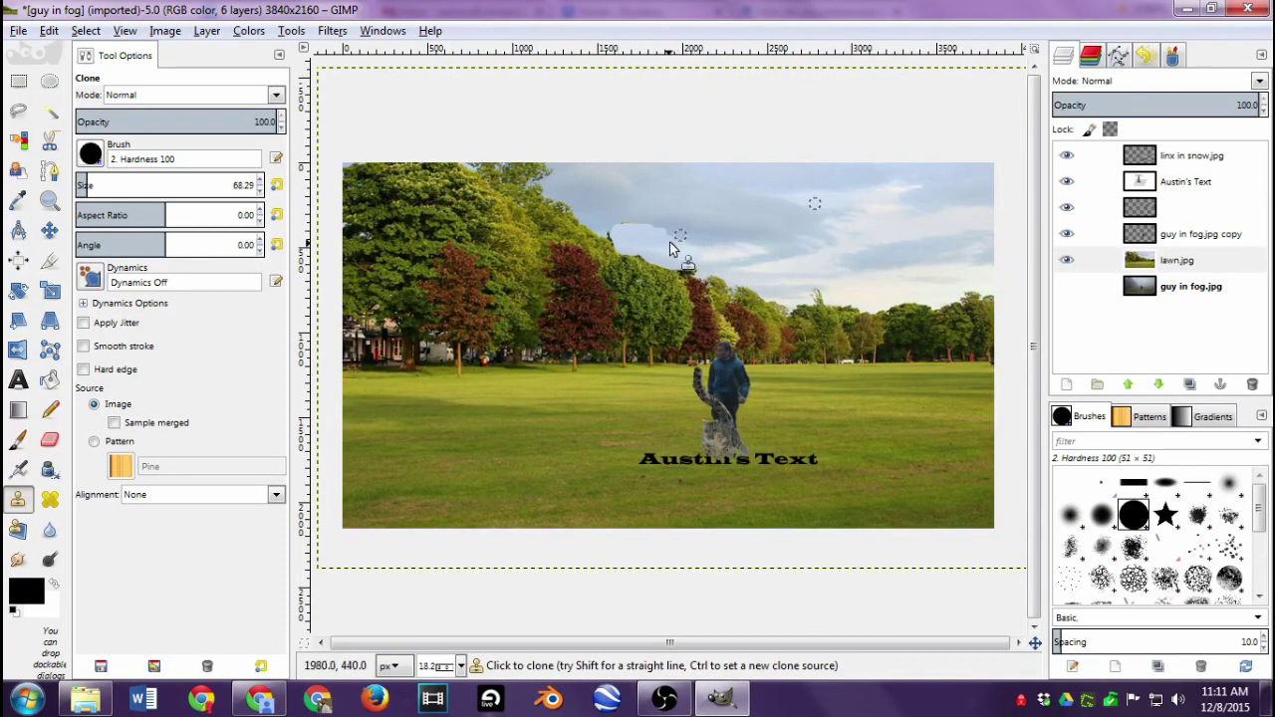
click(50, 32)
click(90, 52)
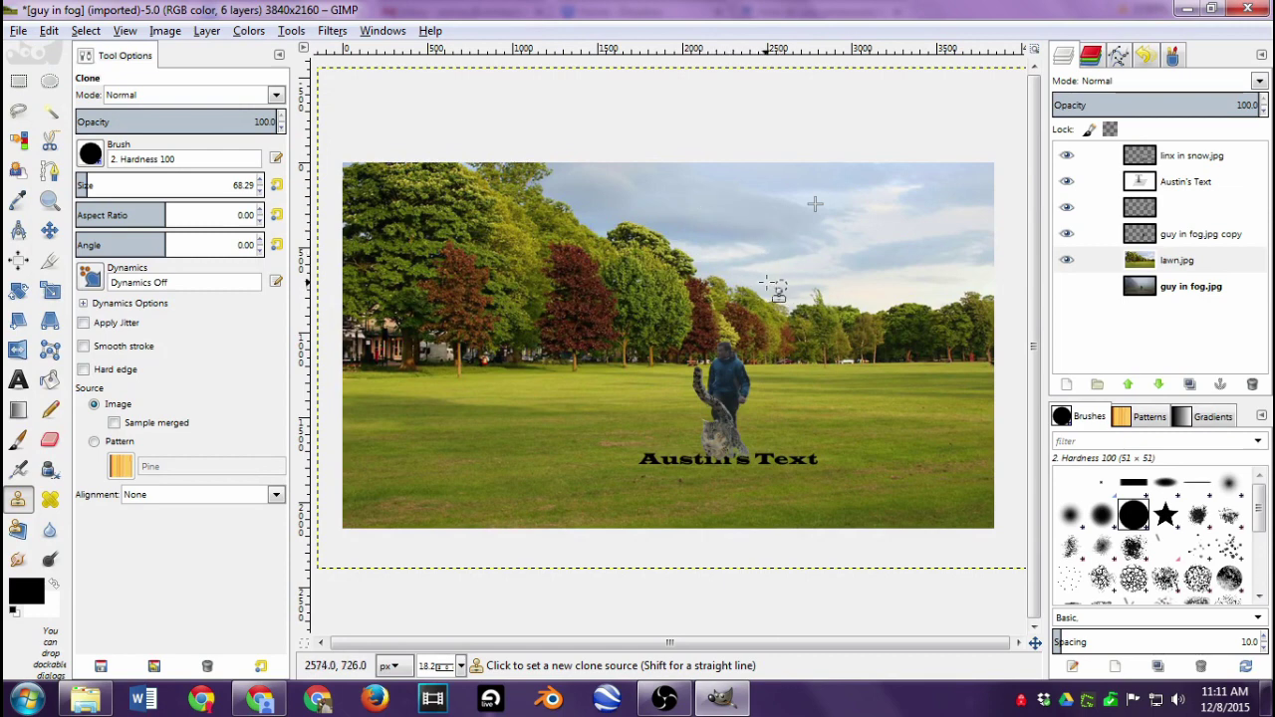
Clone sky sampled from several spots above the treeline over the protruding top of the light green tree
ctrl+click(579, 177)
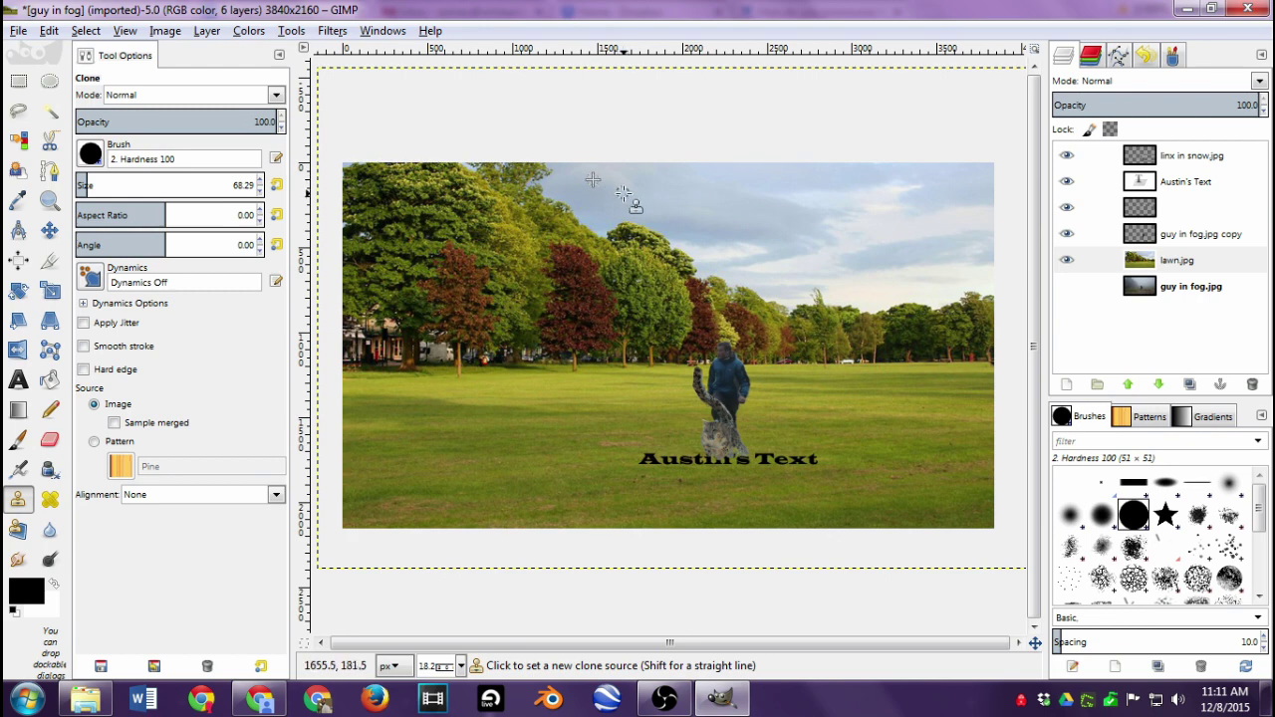
click(647, 241)
drag(650, 236, 684, 250)
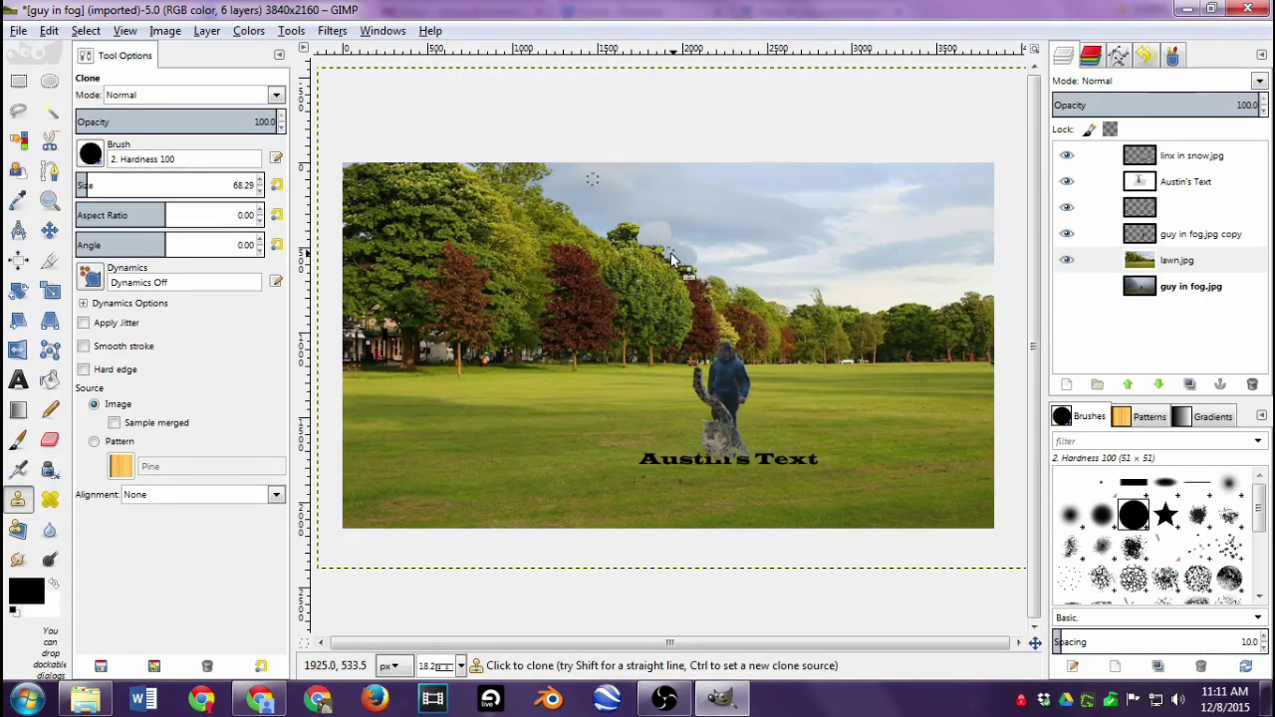
ctrl+click(724, 208)
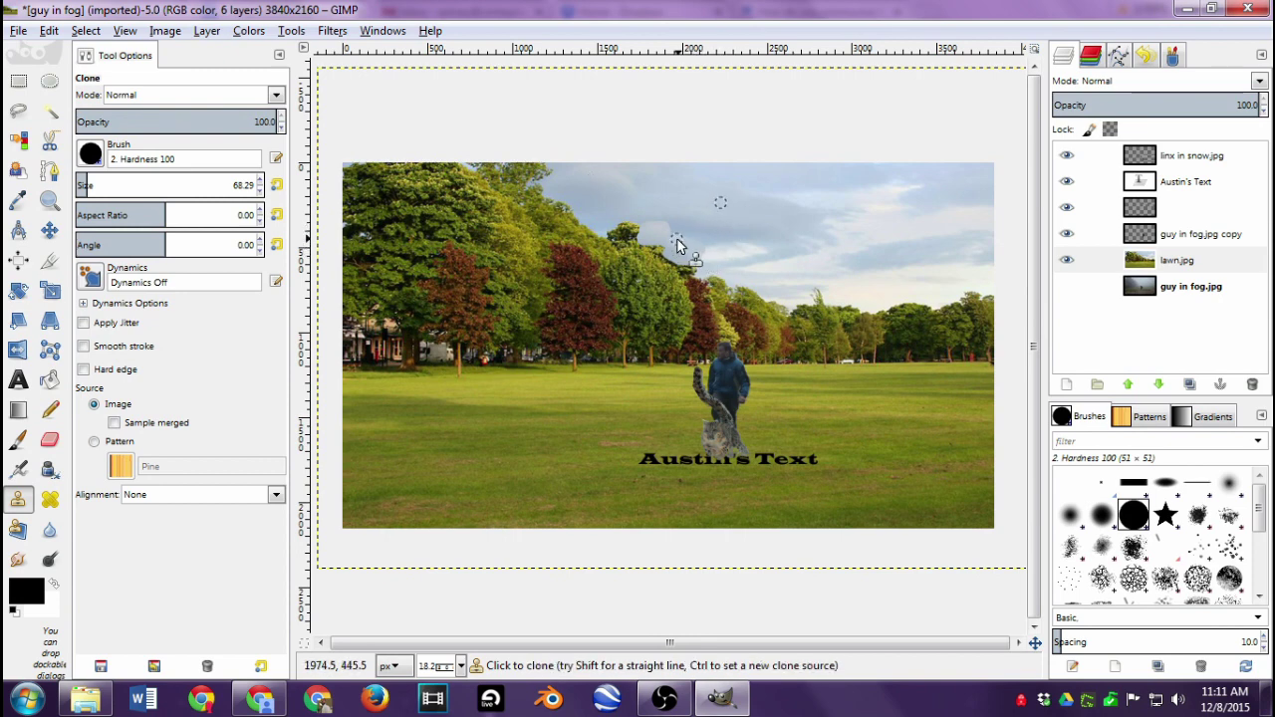
ctrl+click(737, 217)
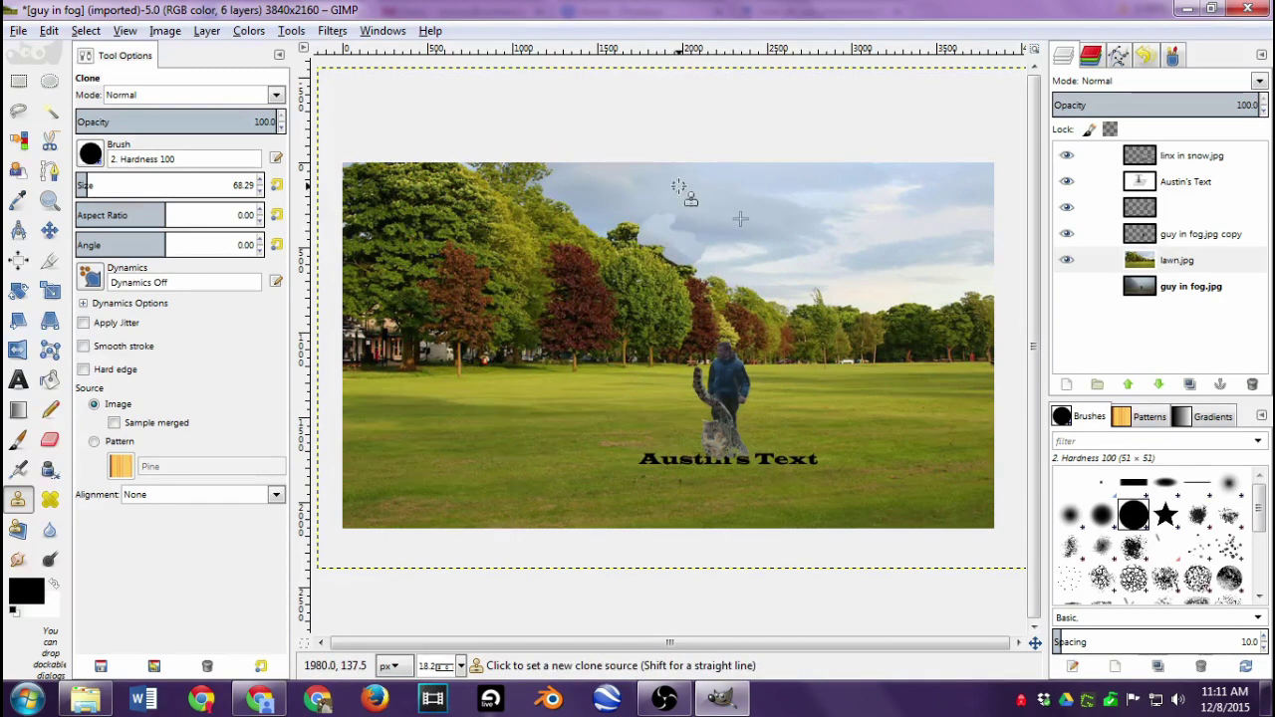
ctrl+click(678, 187)
mouse_move(635, 230)
mouse_down()
mouse_move(603, 232)
mouse_move(664, 245)
mouse_up()
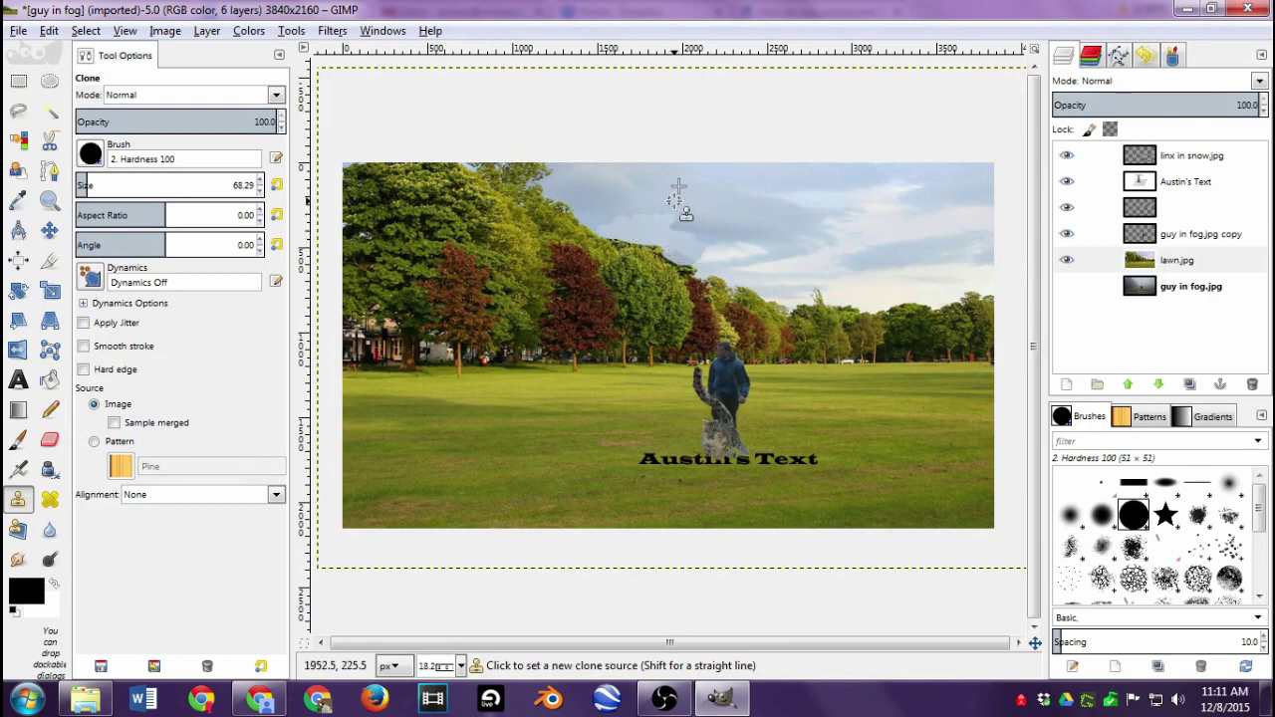
Blend the patched sky using nearby sky samples, and clone part of the distant treeline along the light green tree's upper edge
ctrl+click(701, 217)
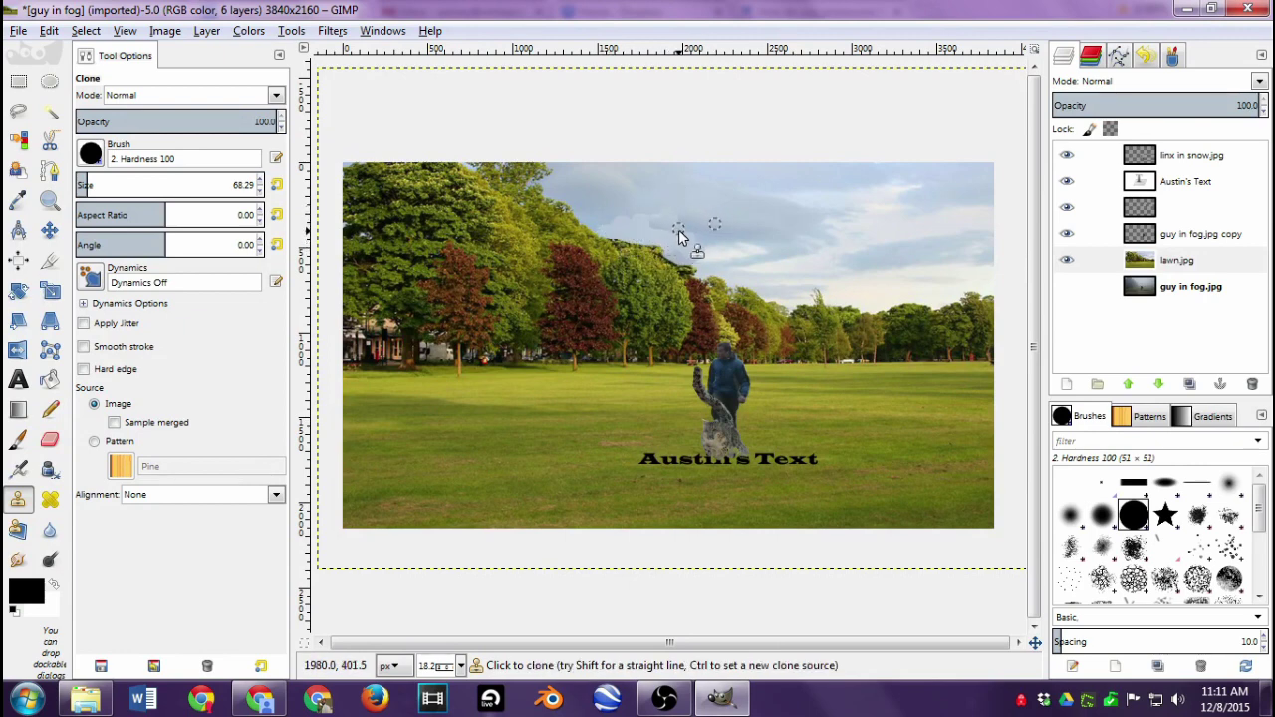
ctrl+click(690, 187)
ctrl+click(717, 265)
ctrl+click(771, 288)
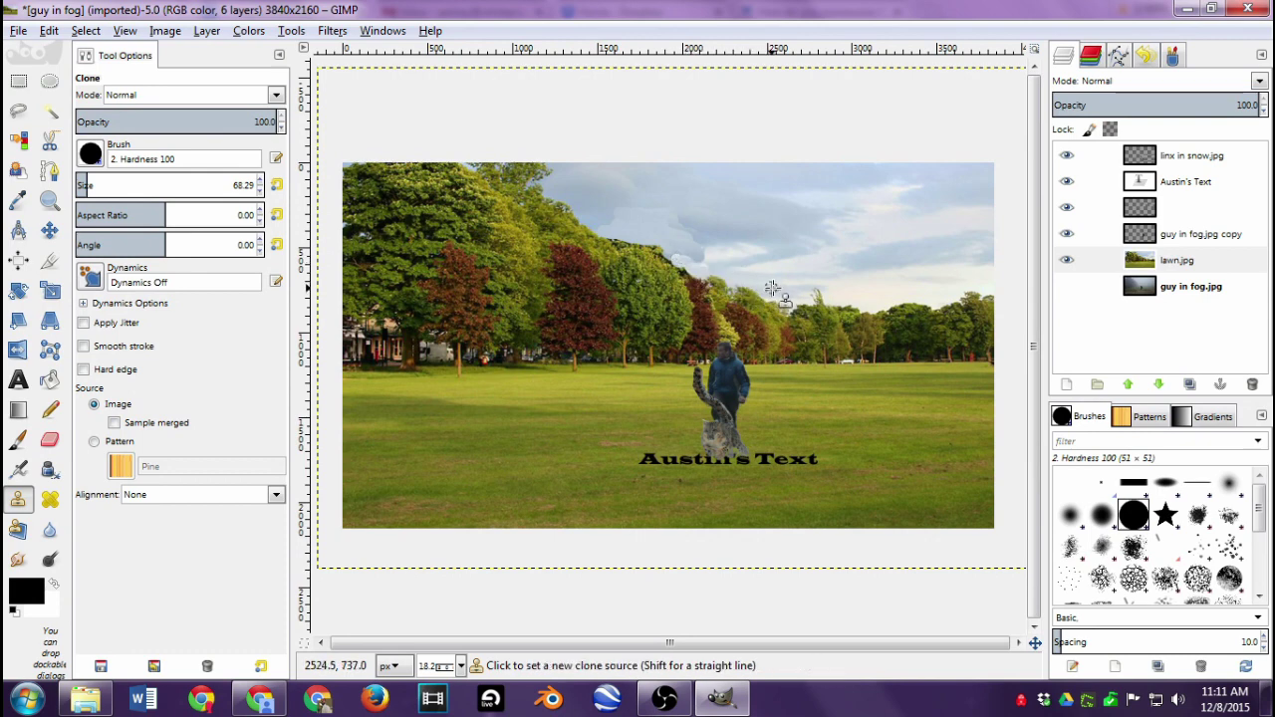
drag(673, 260, 650, 244)
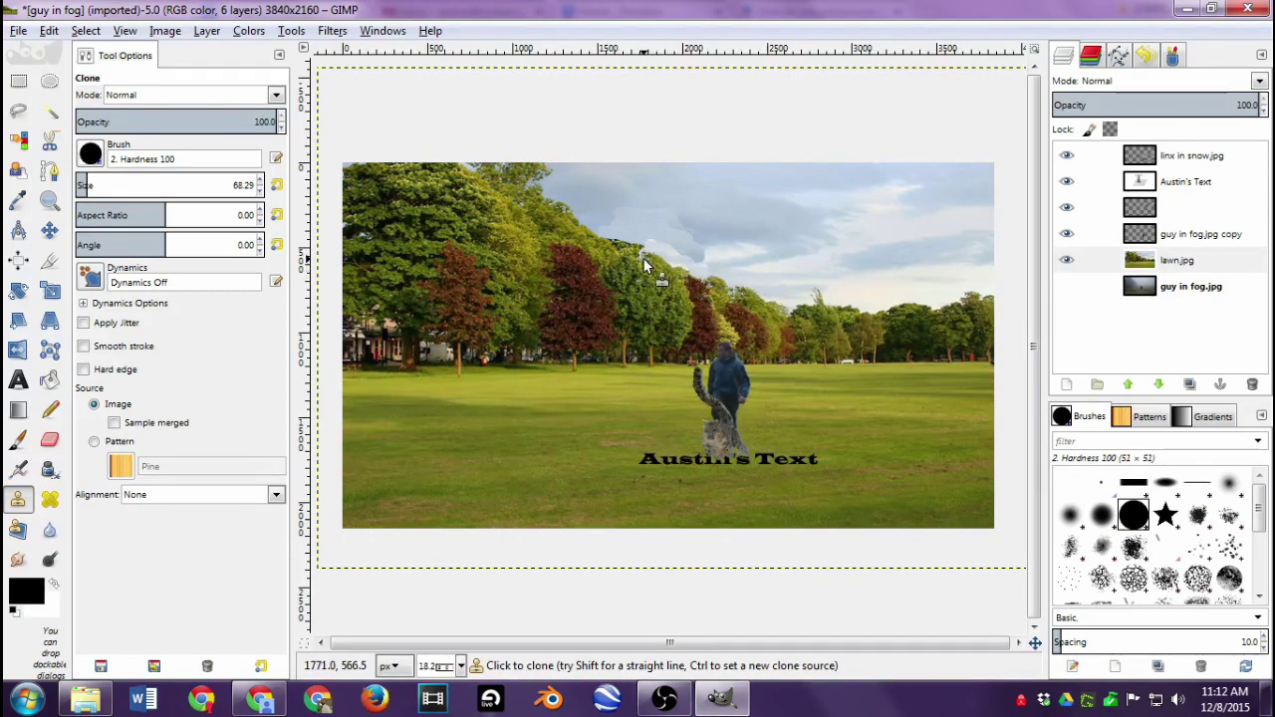
Try cloning from the edge of the tall left trees along the treeline, and undo the last clone stroke
click(594, 239)
ctrl+click(535, 181)
mouse_move(588, 229)
mouse_down()
mouse_move(626, 260)
mouse_move(693, 279)
mouse_up()
click(49, 31)
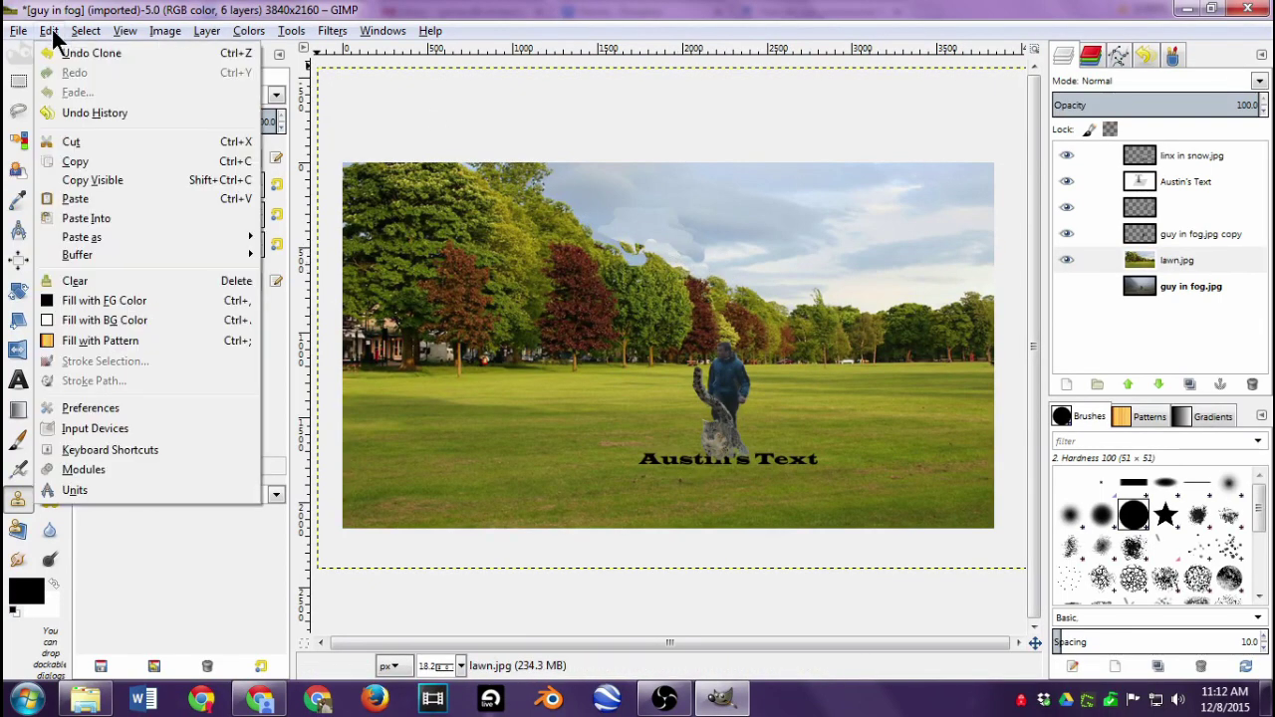
click(64, 45)
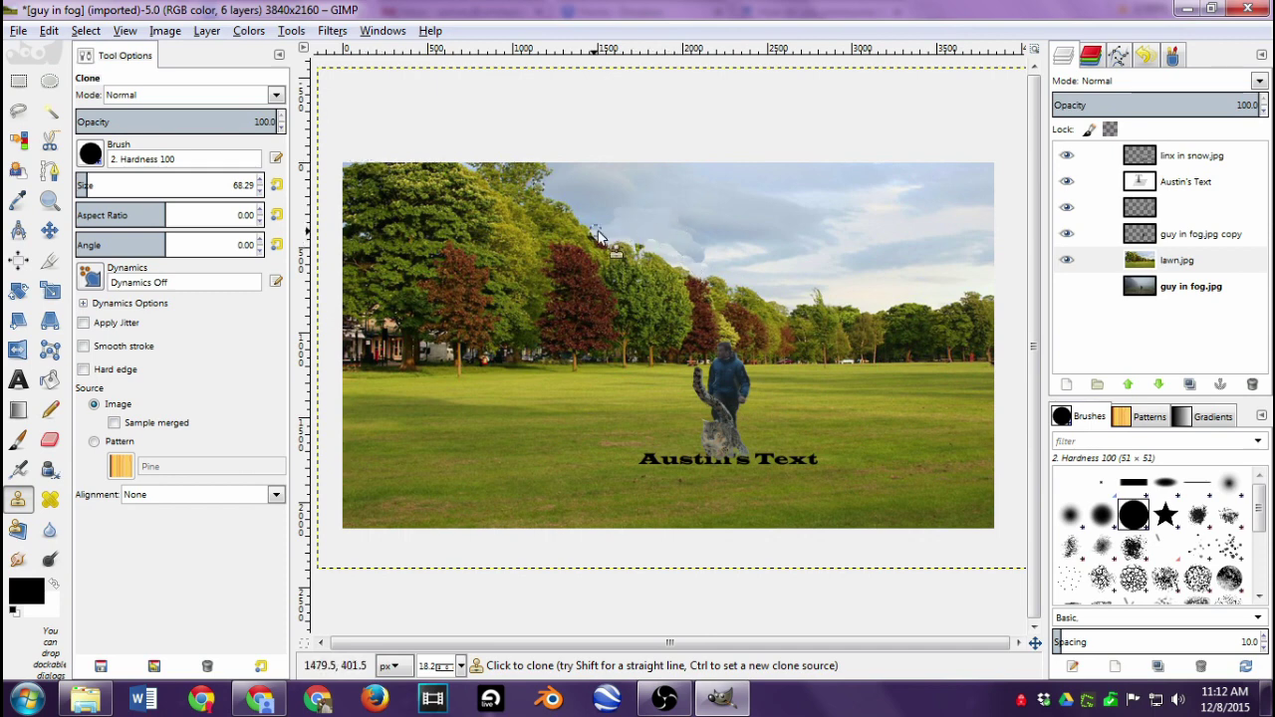
Clone more sky from freshly sampled cloud areas over the patched region above the dark red and light green trees
ctrl+click(739, 264)
ctrl+click(735, 232)
mouse_move(660, 218)
mouse_down()
mouse_move(684, 243)
mouse_move(575, 188)
mouse_move(641, 216)
mouse_move(617, 218)
mouse_move(657, 220)
mouse_move(609, 228)
mouse_up()
ctrl+click(586, 193)
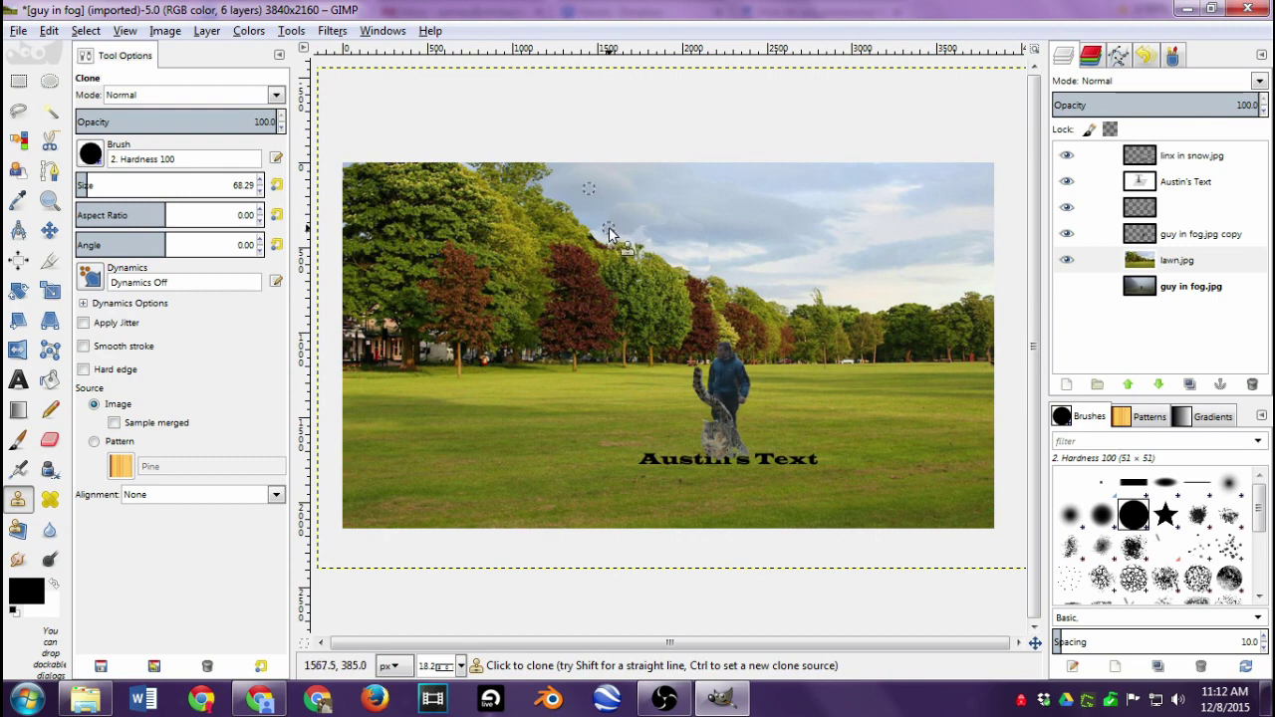
ctrl+click(676, 246)
drag(599, 223, 654, 232)
Examine the cloned sky and treetop edges up close and against the whole image
scroll(658, 239, up, 2)
scroll(646, 196, up, 3)
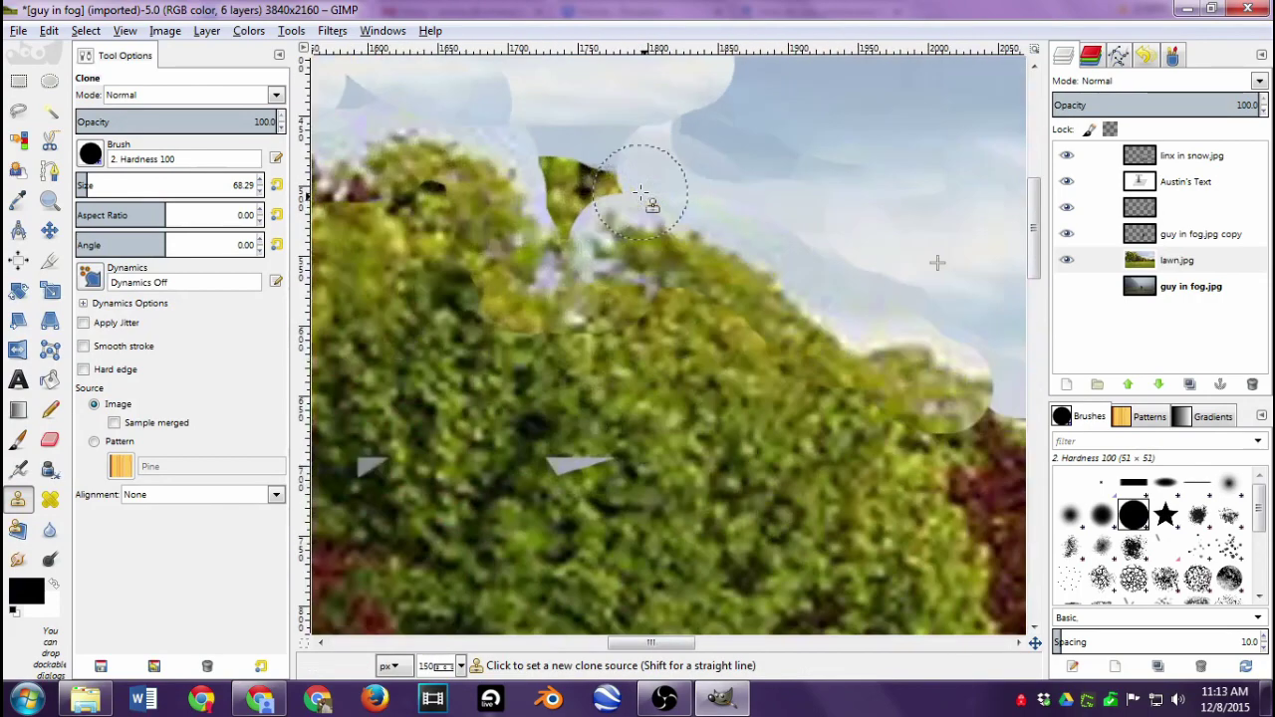
scroll(648, 197, down, 3)
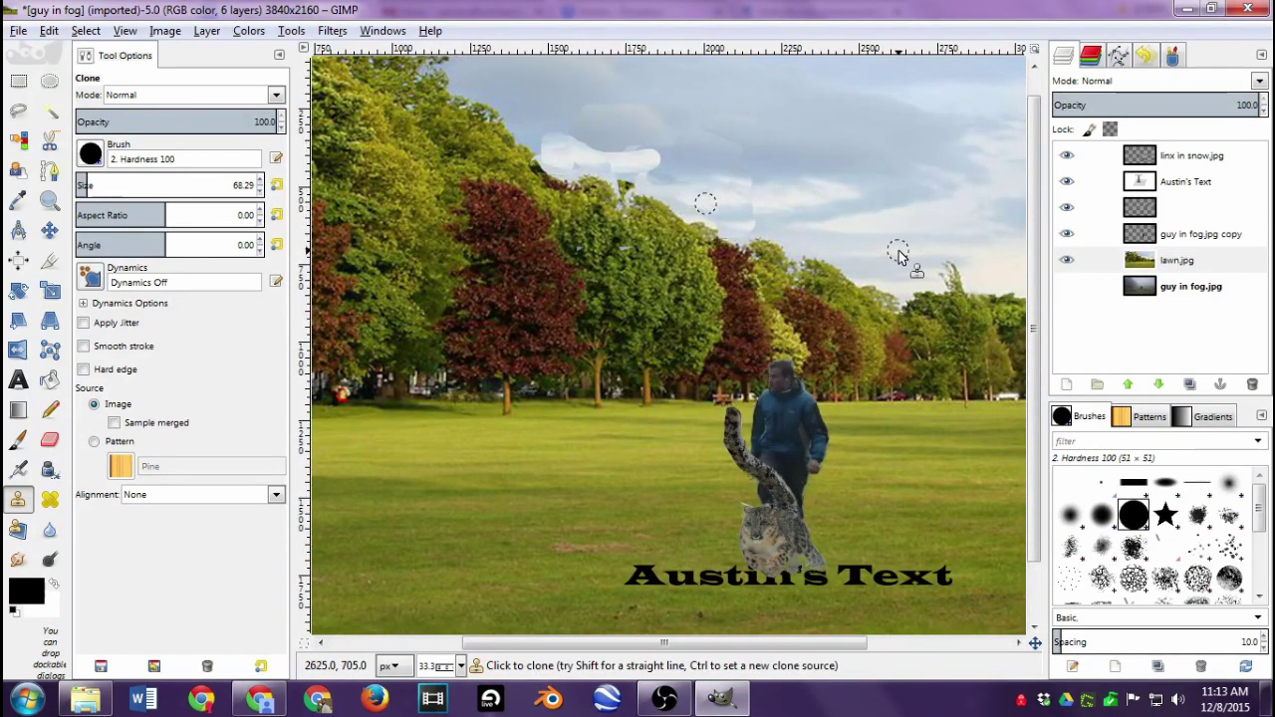
scroll(857, 255, up, 1)
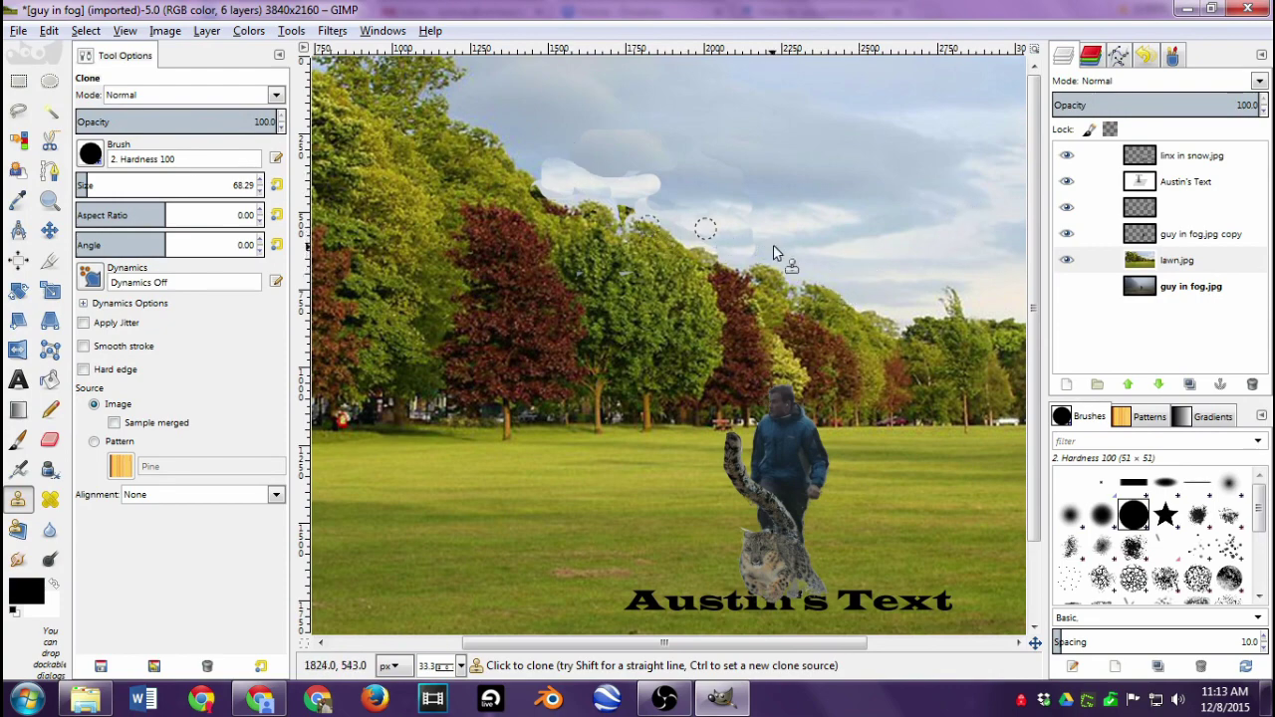
scroll(685, 235, down, 3)
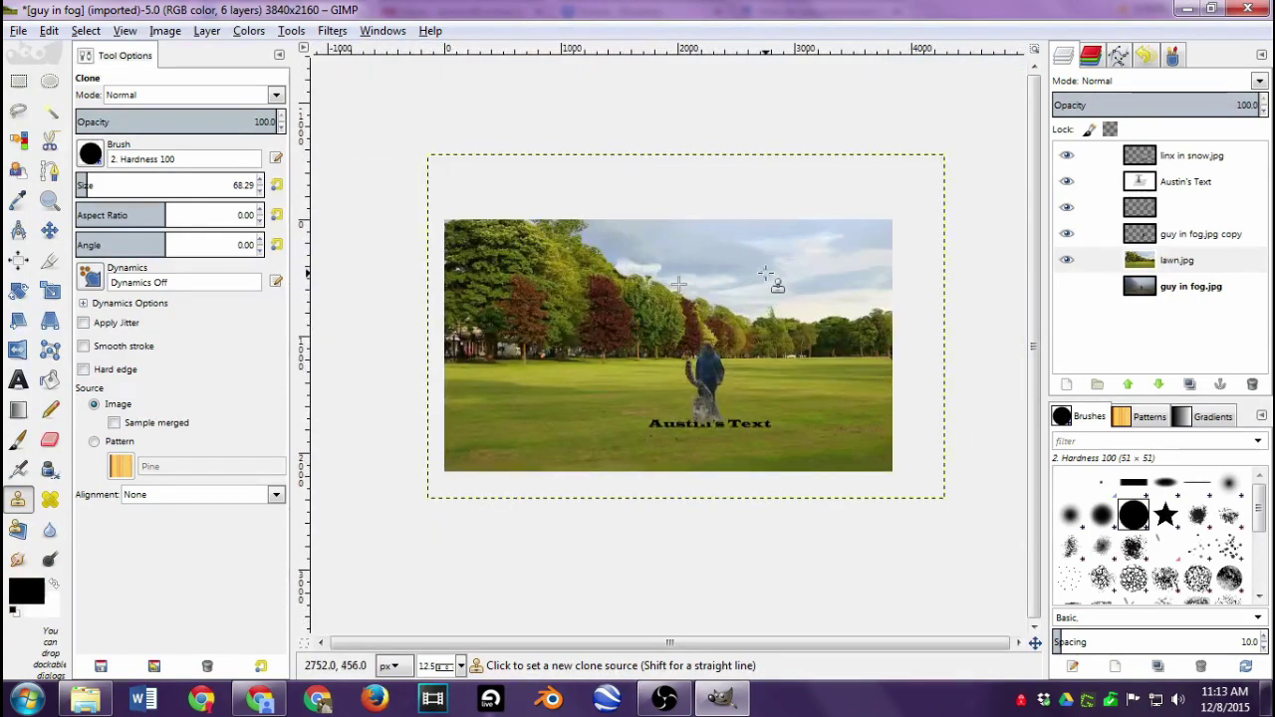
scroll(775, 279, up, 1)
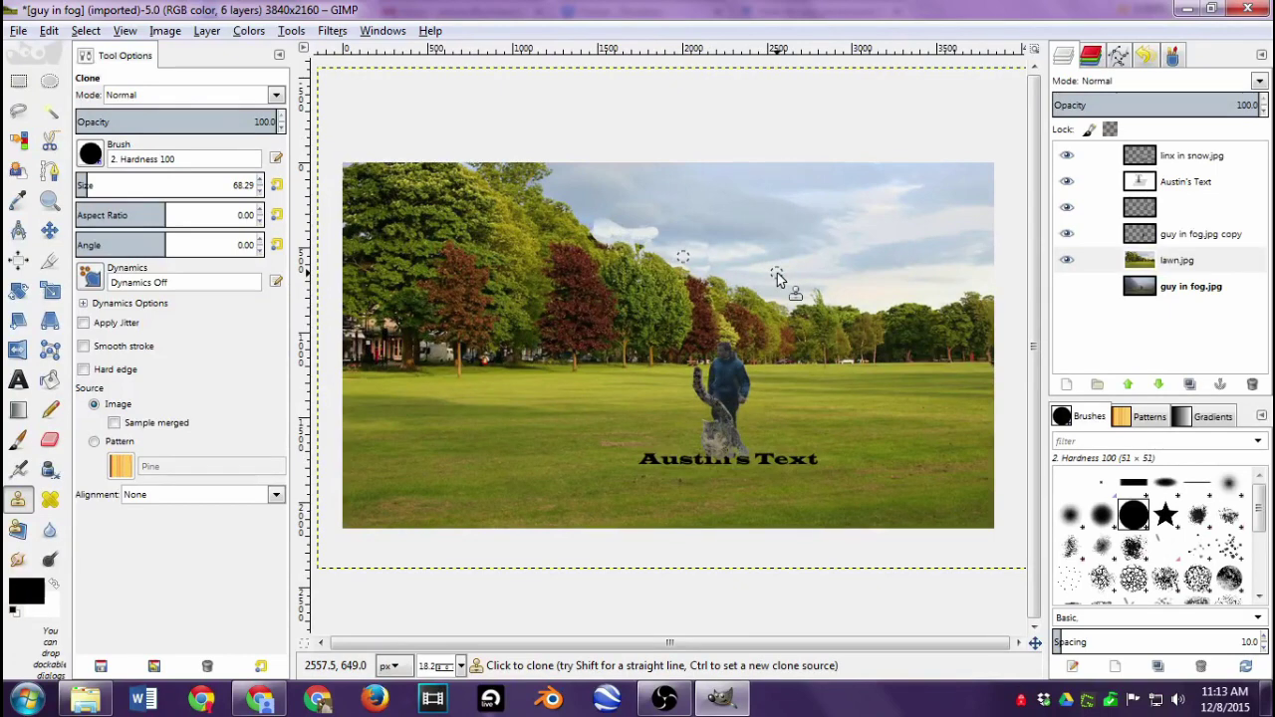